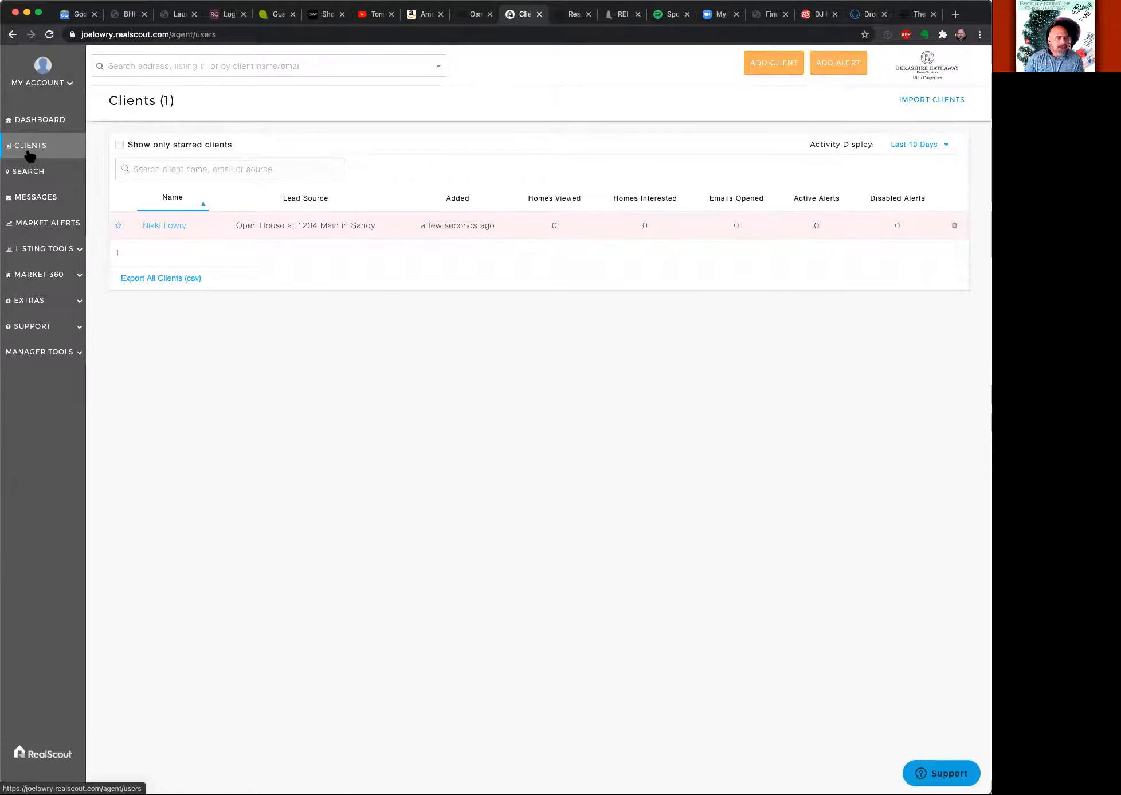
Open the property search and review the available listing status options.
click(31, 172)
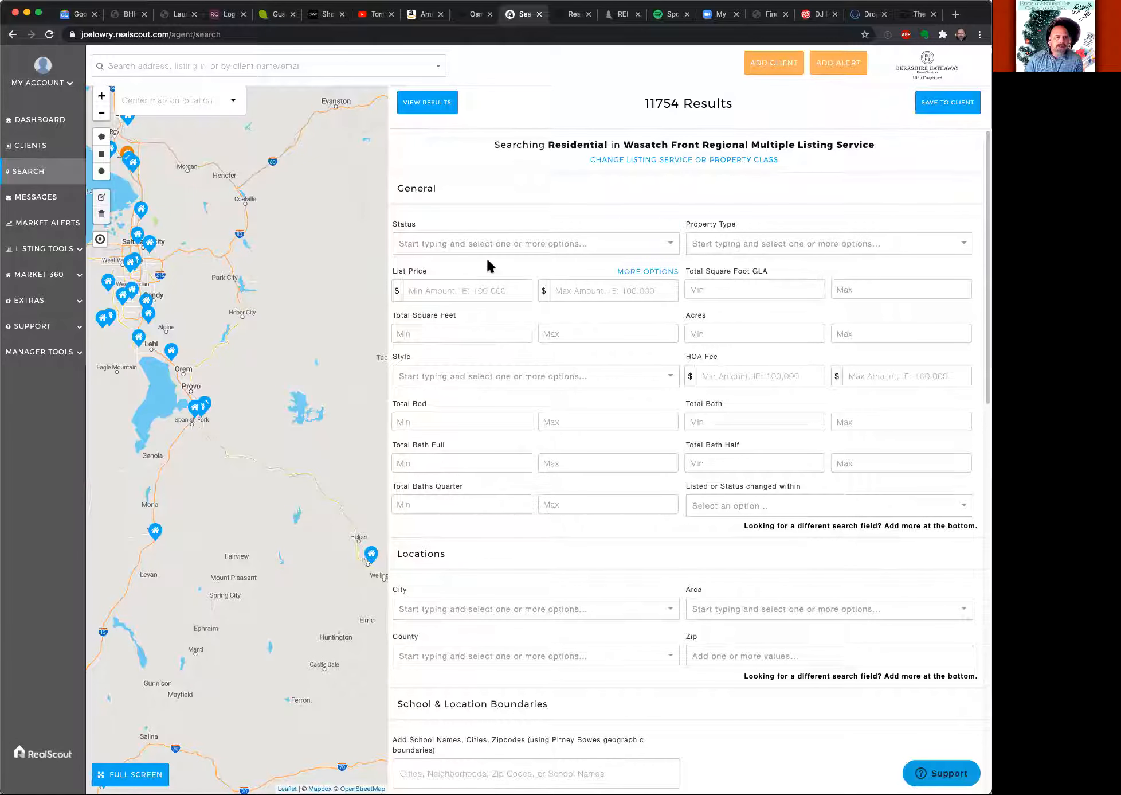
click(538, 243)
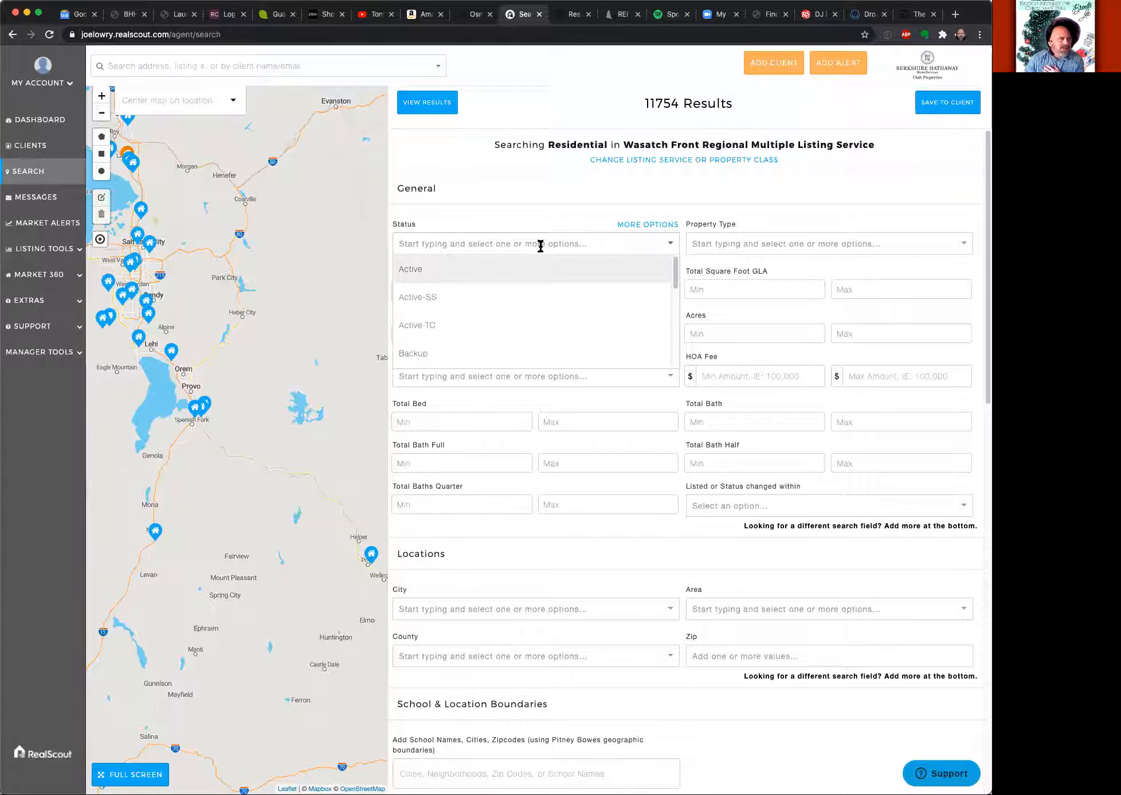
scroll(570, 293, down, 2)
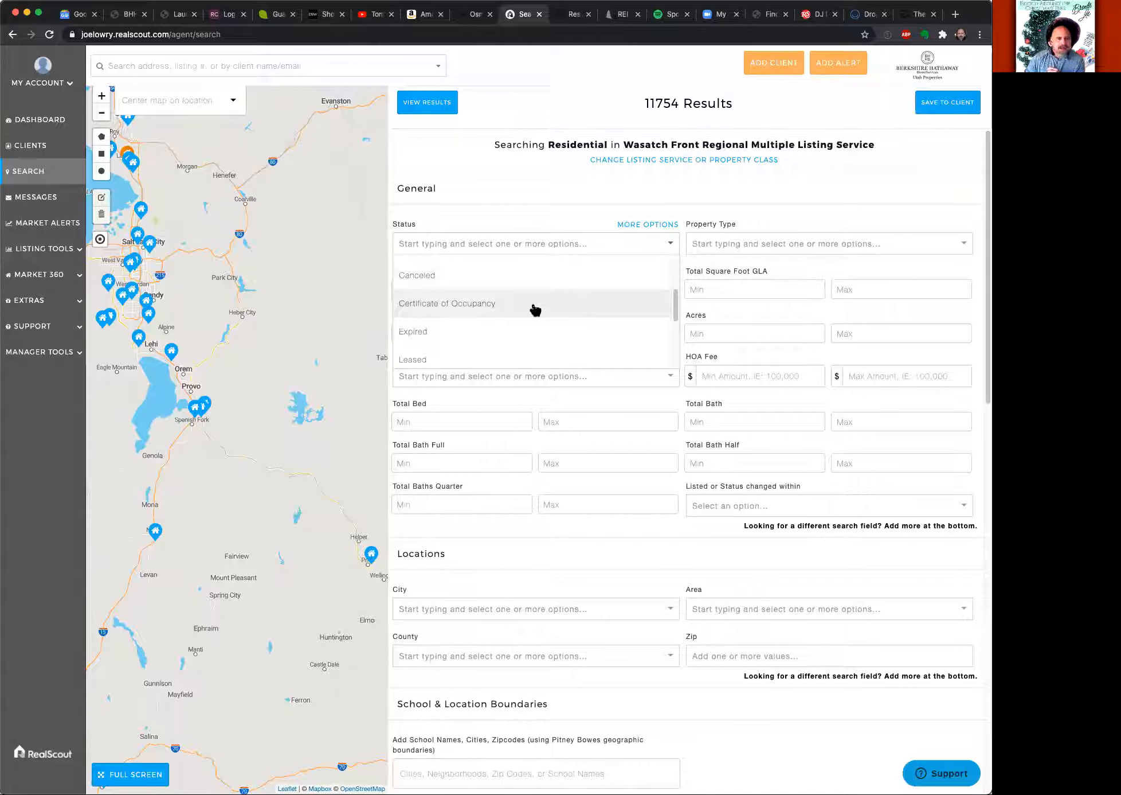
scroll(534, 310, down, 3)
scroll(535, 310, down, 5)
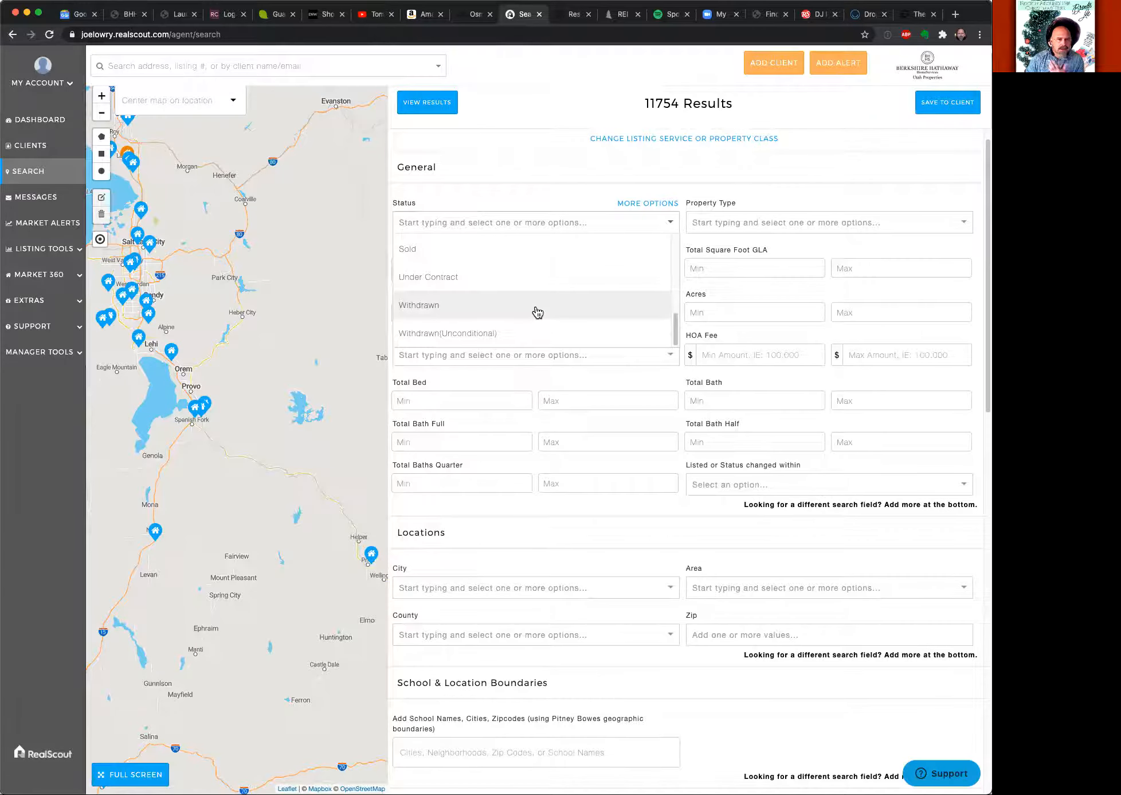
scroll(538, 312, up, 5)
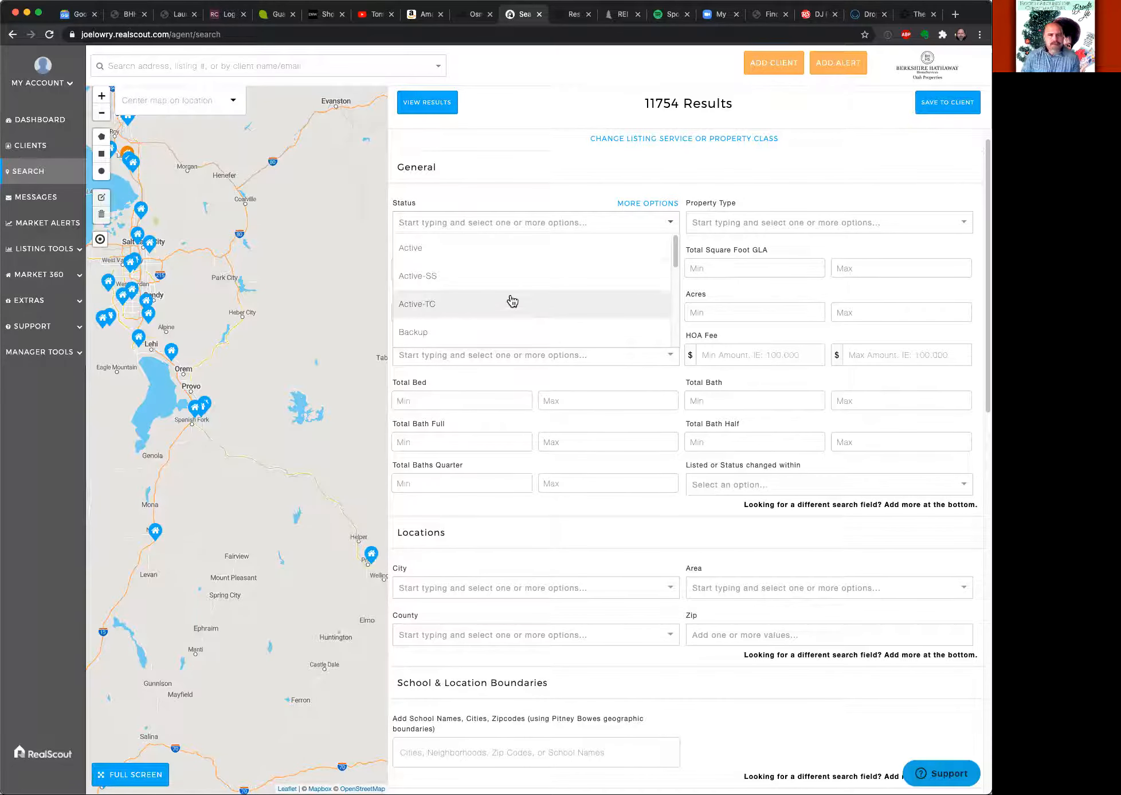
click(590, 181)
Review the property type options available for the residential search.
mouse_move(739, 195)
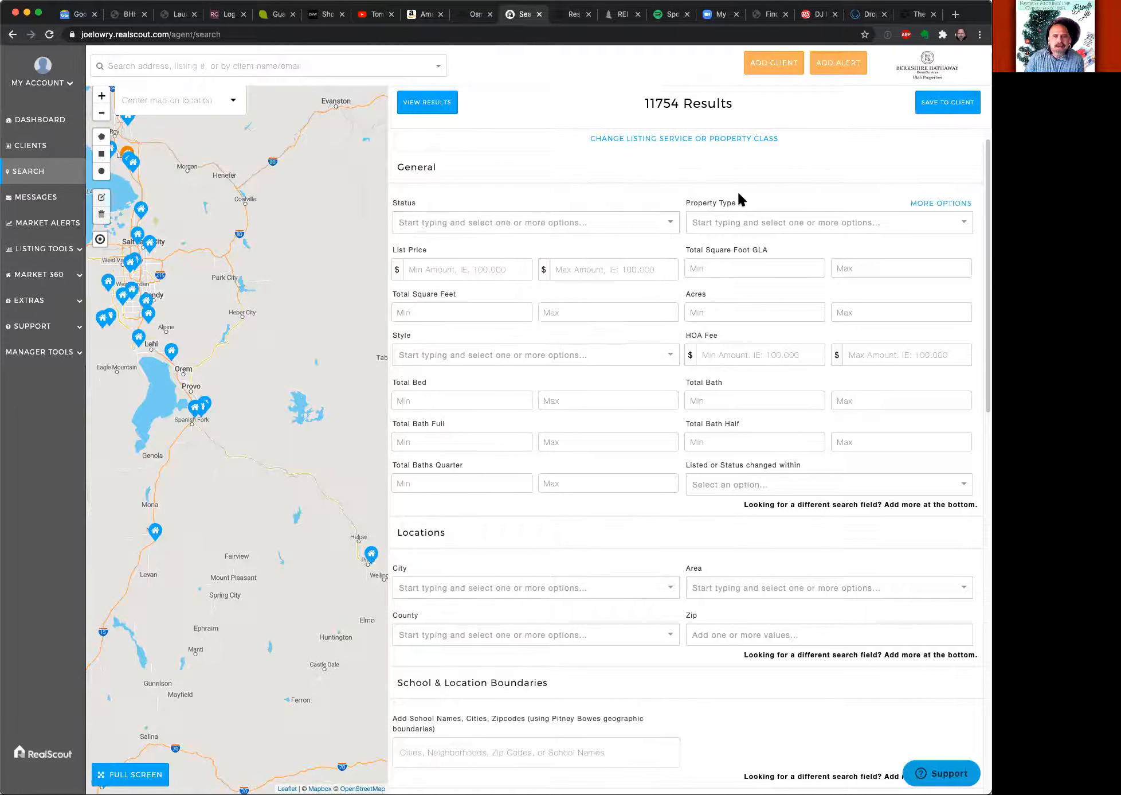
click(748, 223)
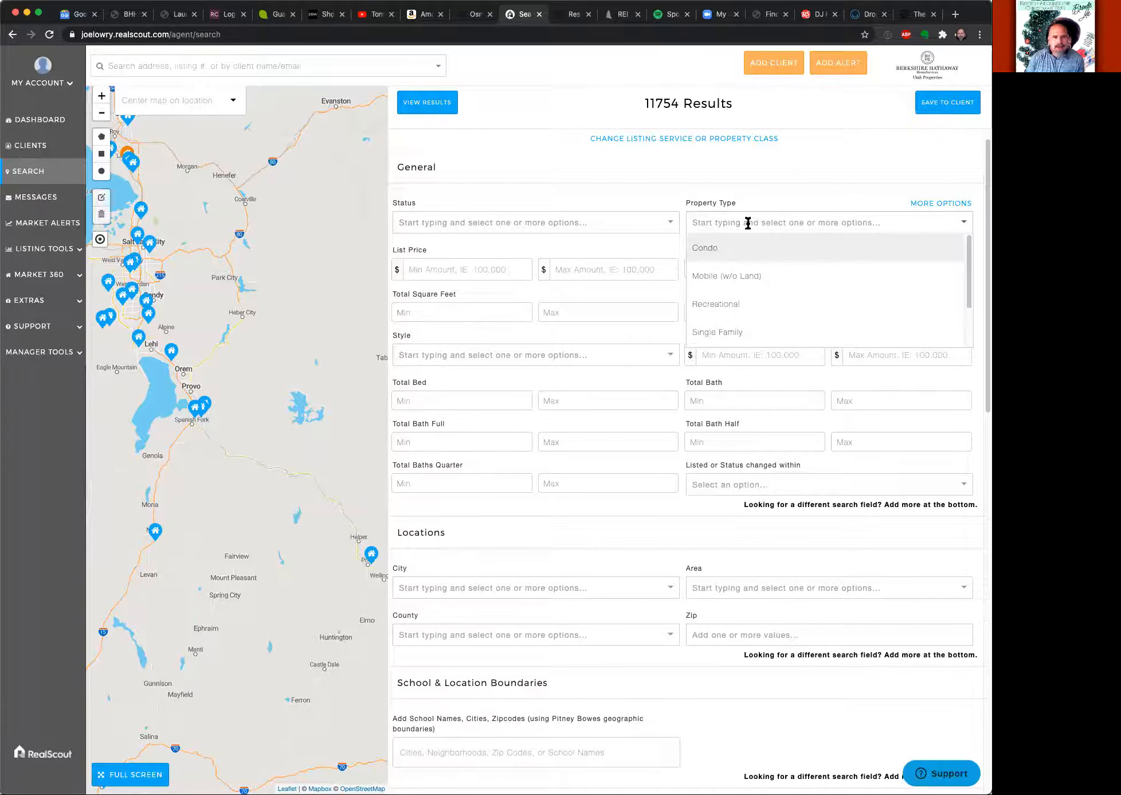
scroll(874, 277, down, 2)
scroll(873, 277, down, 4)
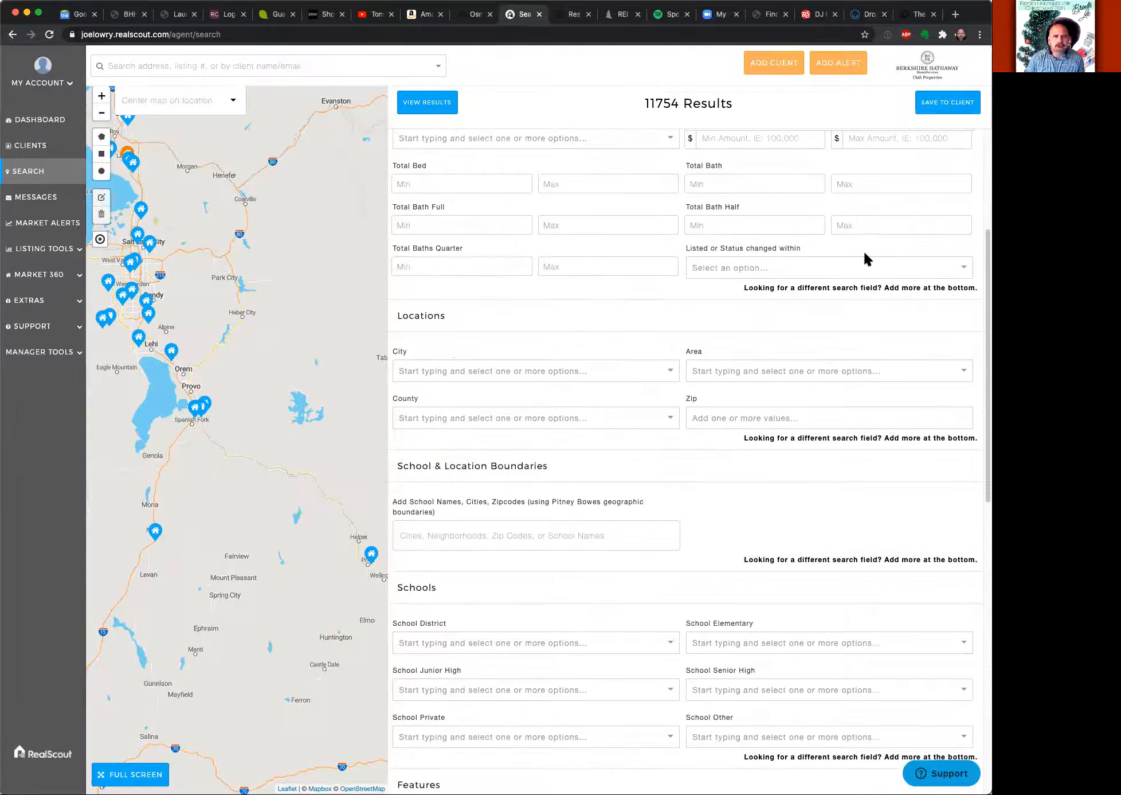
scroll(864, 250, up, 4)
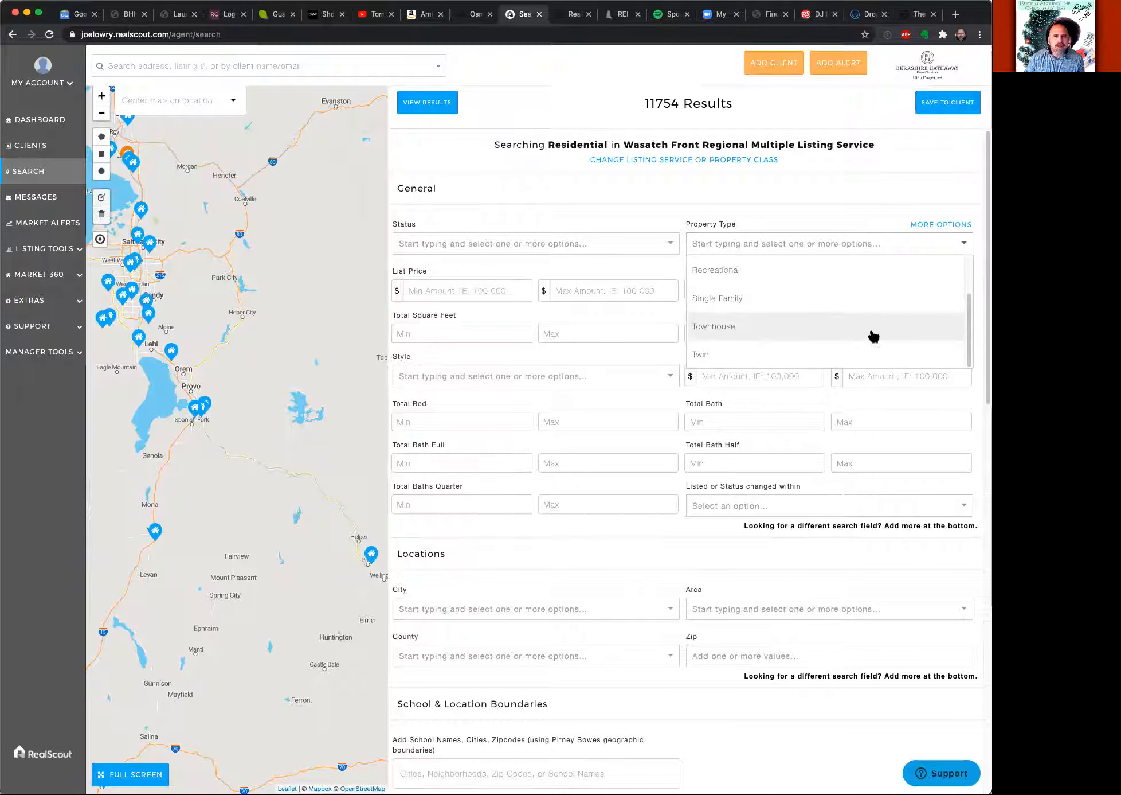
scroll(873, 336, down, 1)
scroll(873, 336, up, 3)
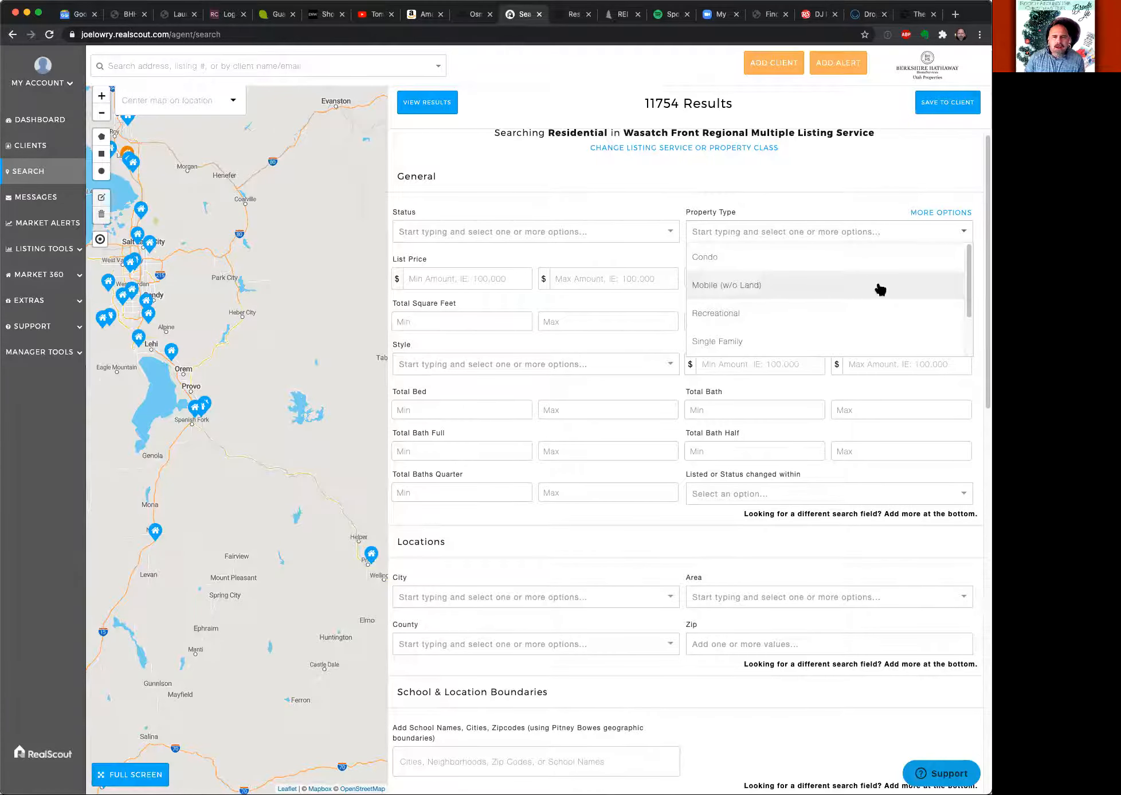
click(827, 201)
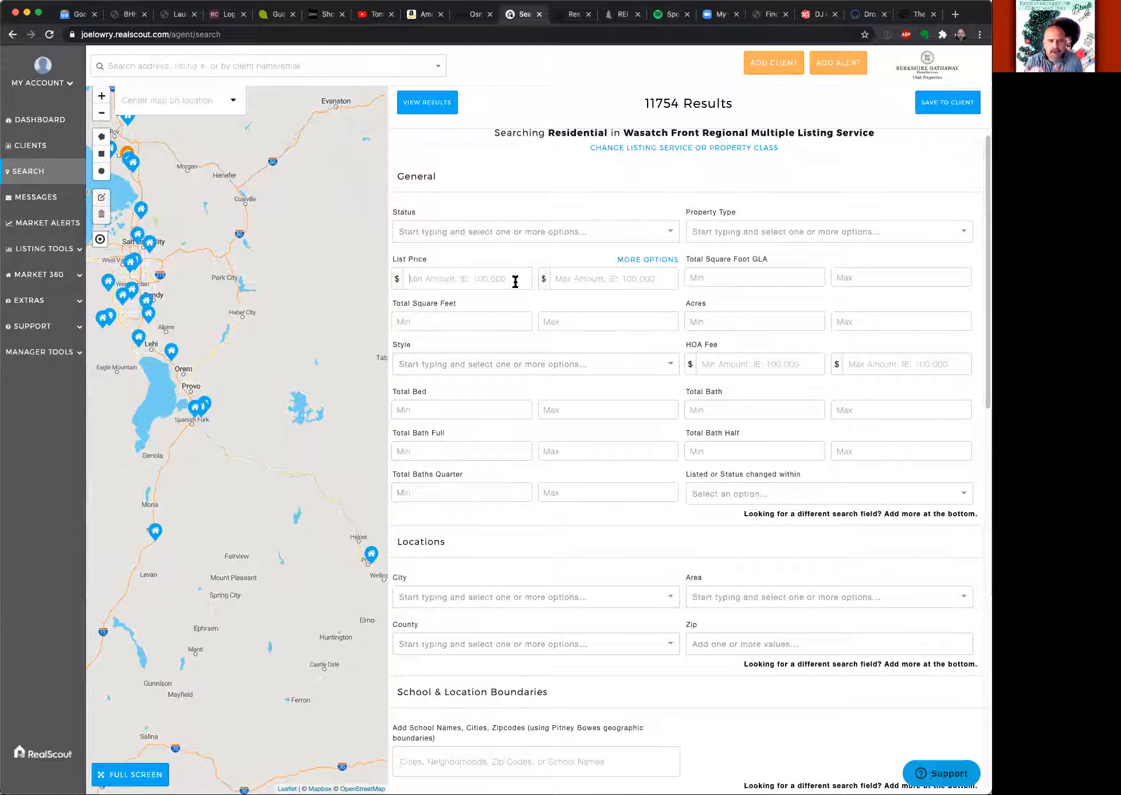
Set the list price range from a minimum of 500,000 to a maximum of 775,000.
click(515, 281)
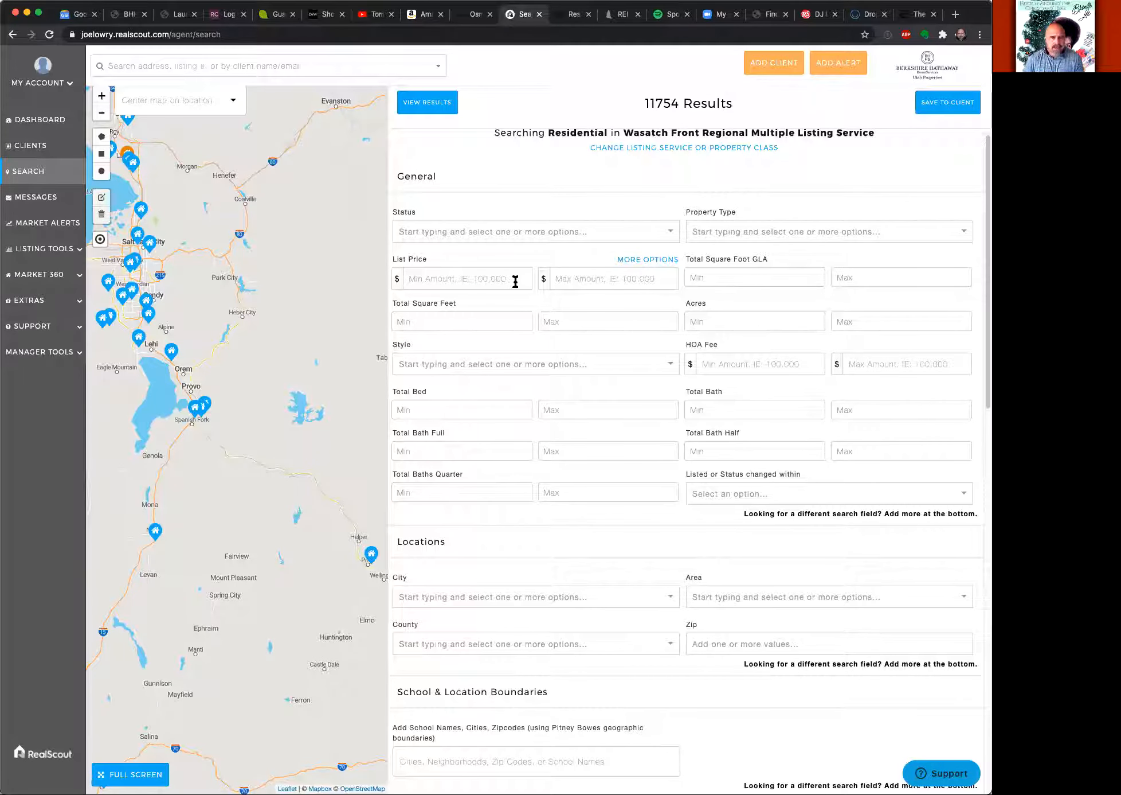
click(516, 281)
text(5000000)
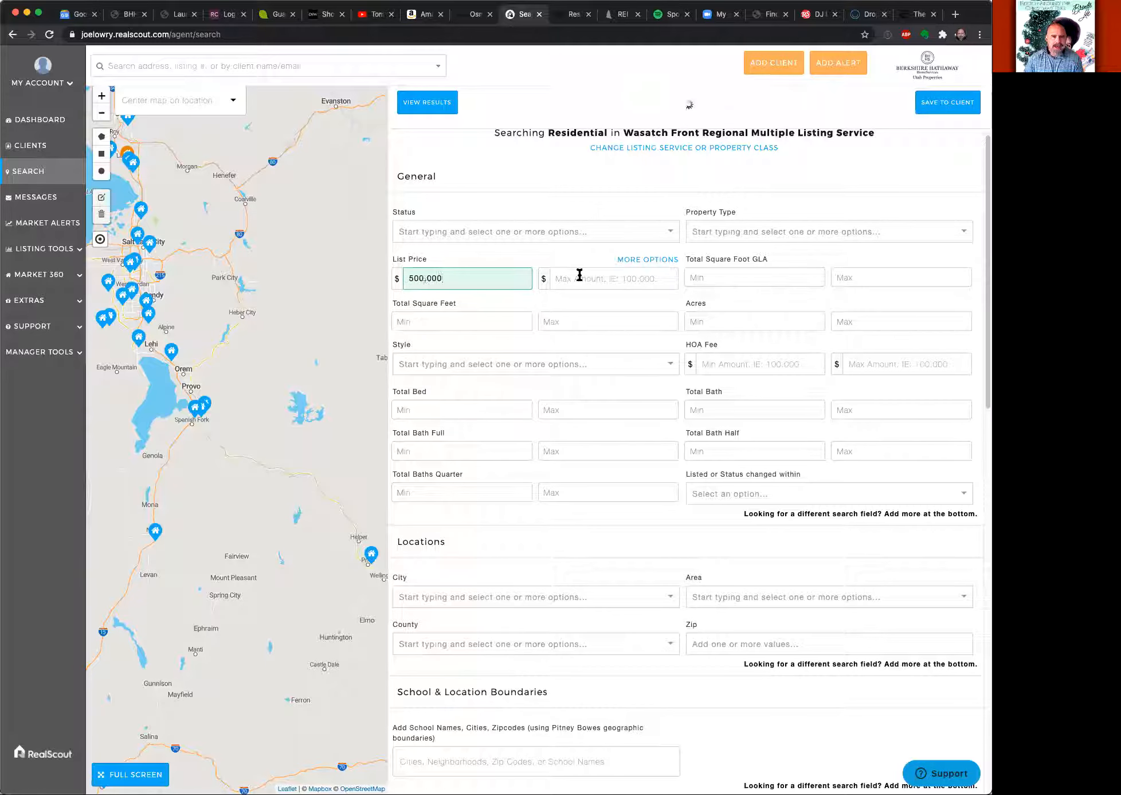
click(579, 275)
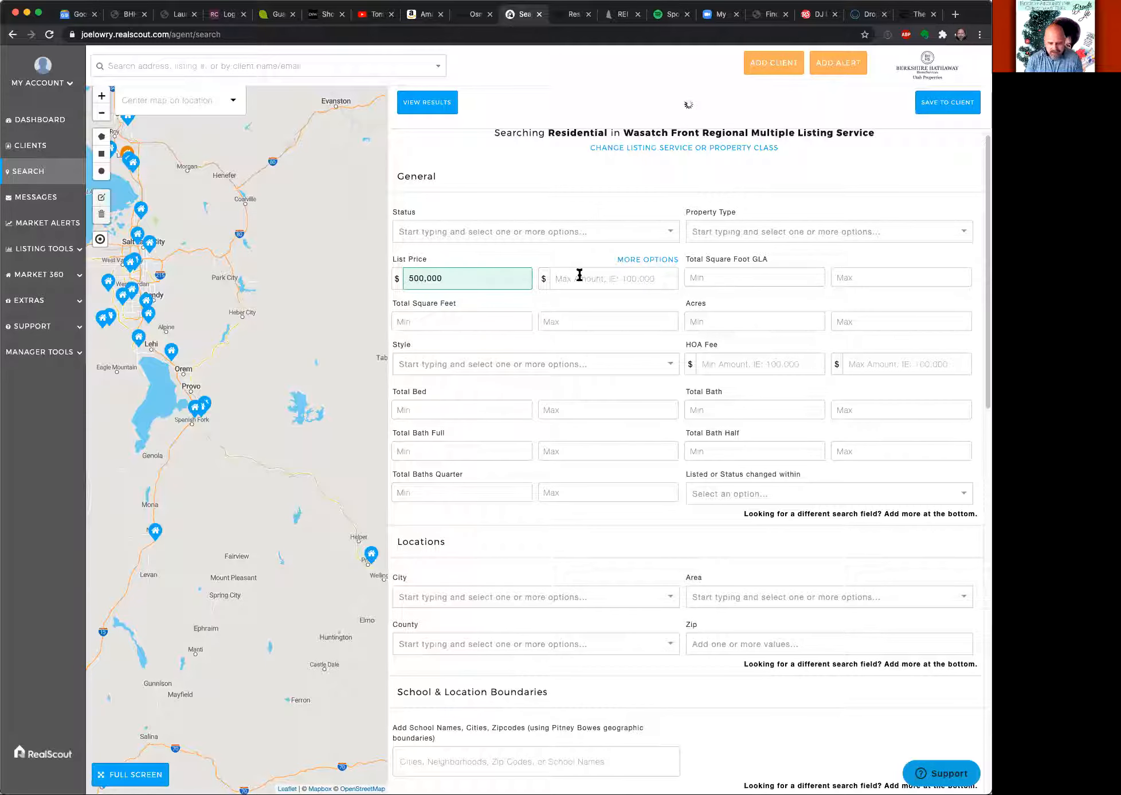
text(750)
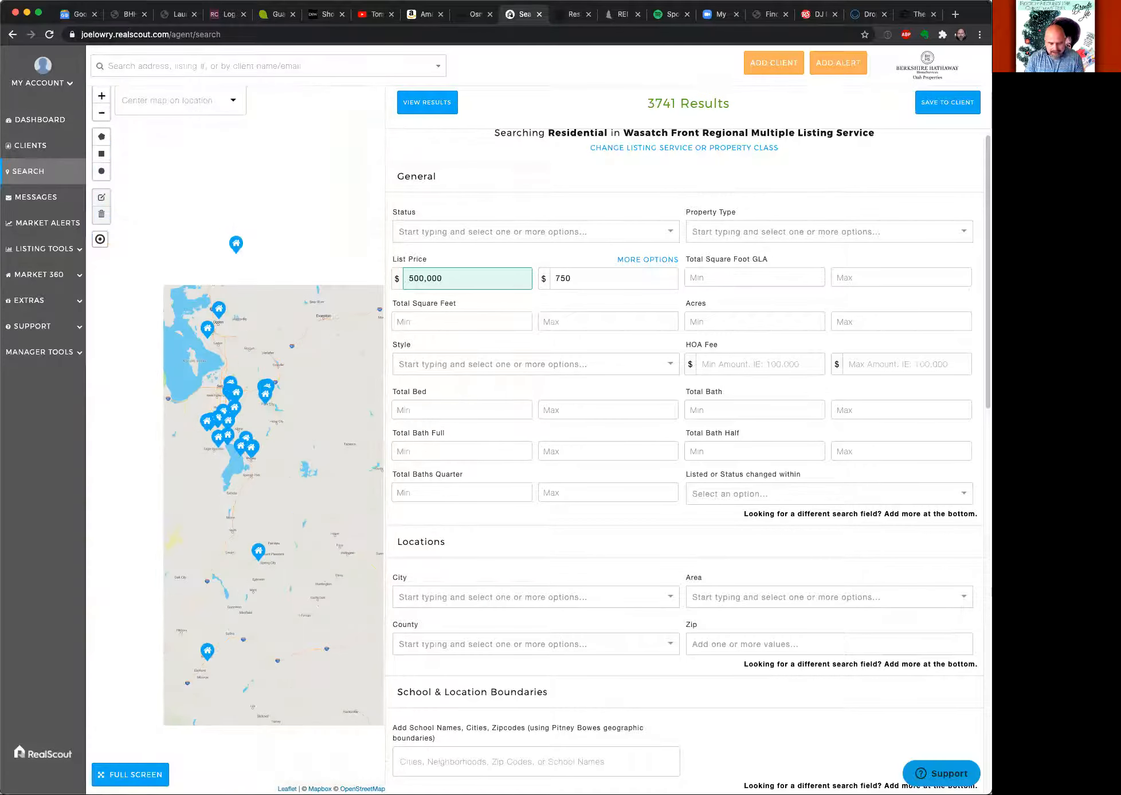
key(BackSpace)
text(7500)
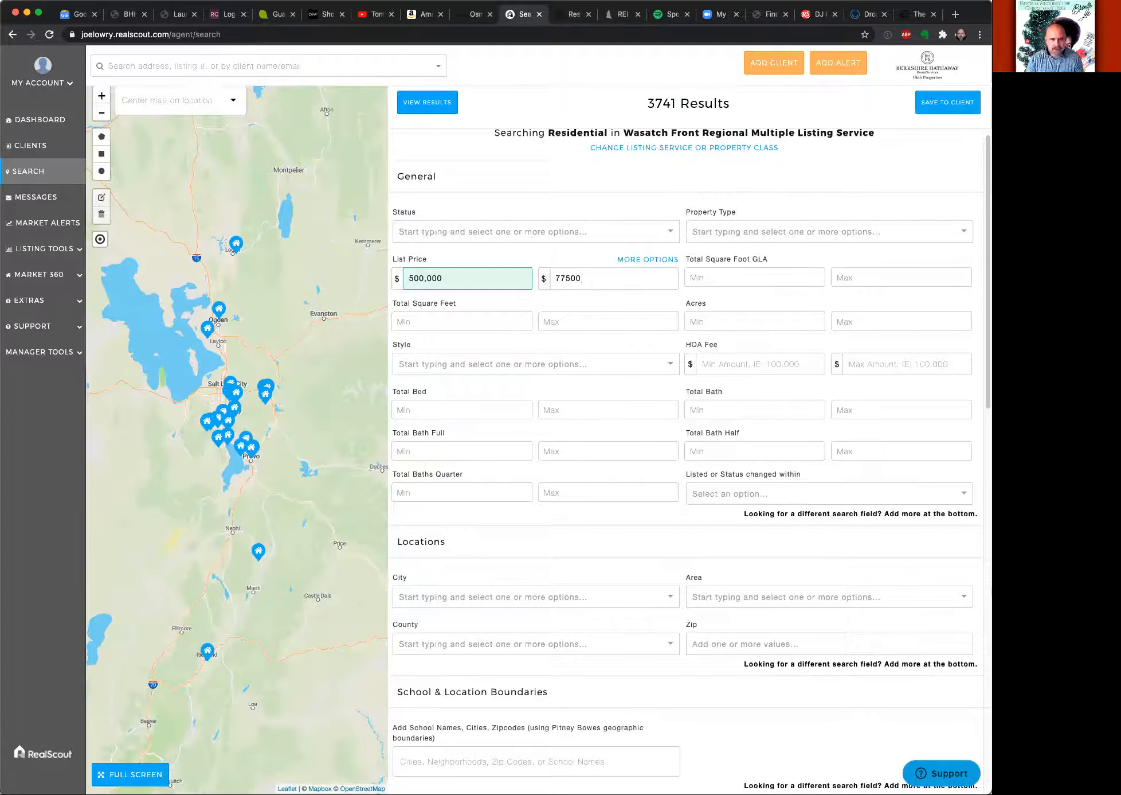
text(000)
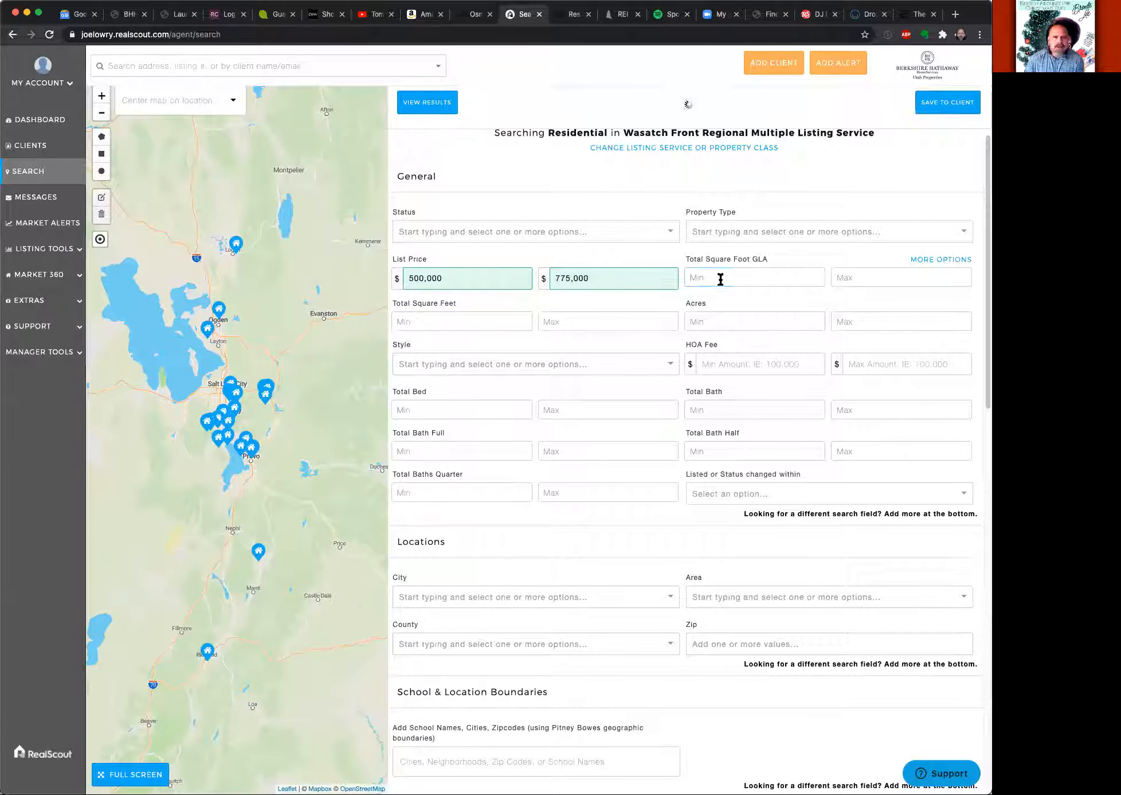
click(721, 279)
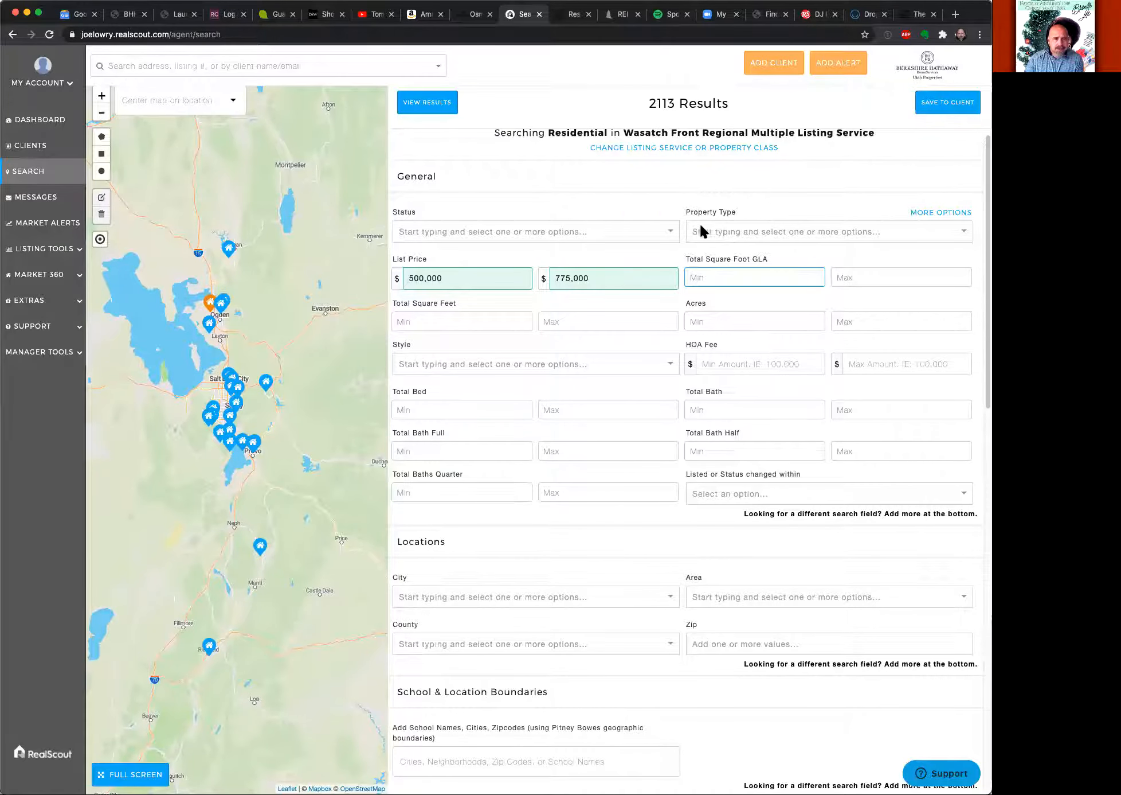
Restrict the listing status to Active and Backup.
click(600, 226)
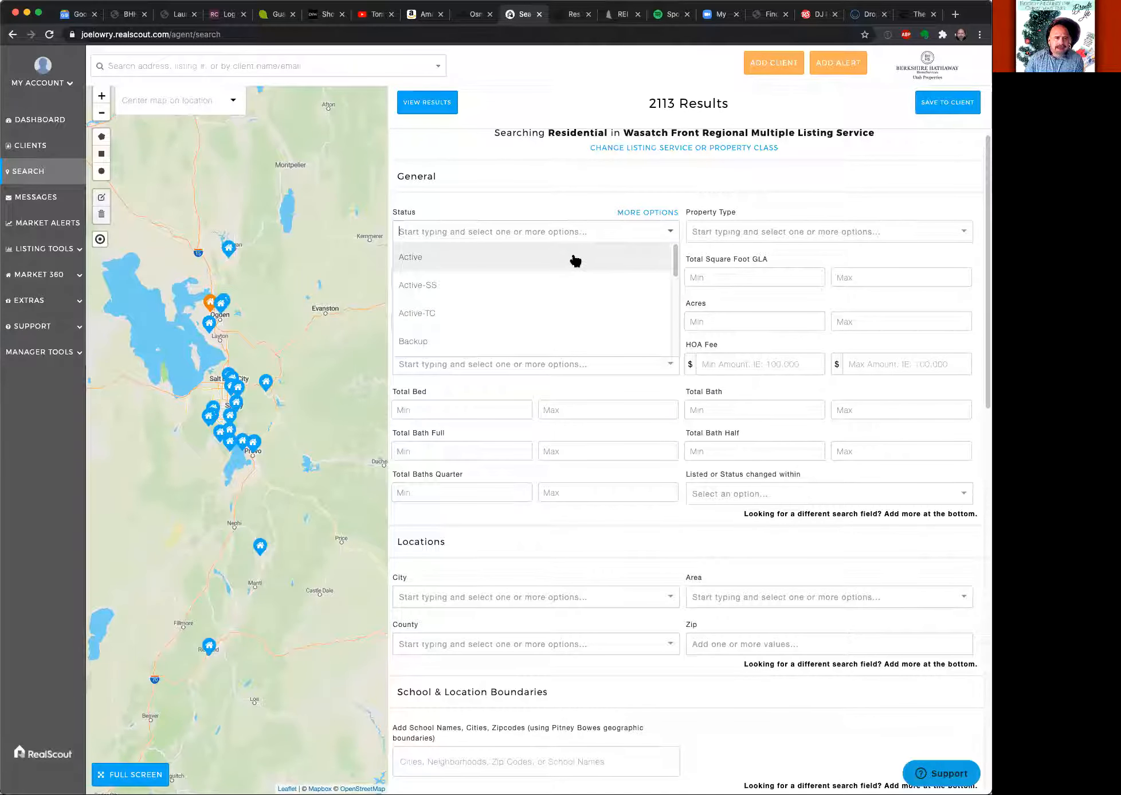
click(573, 257)
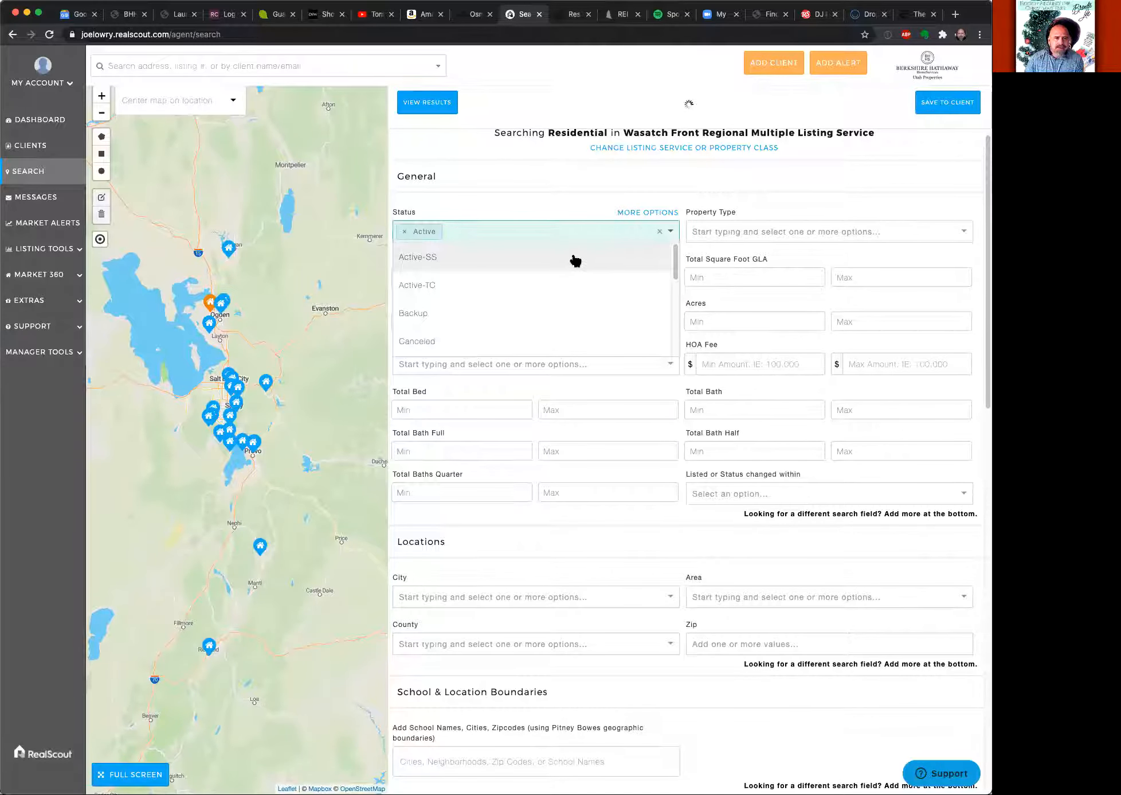
click(573, 315)
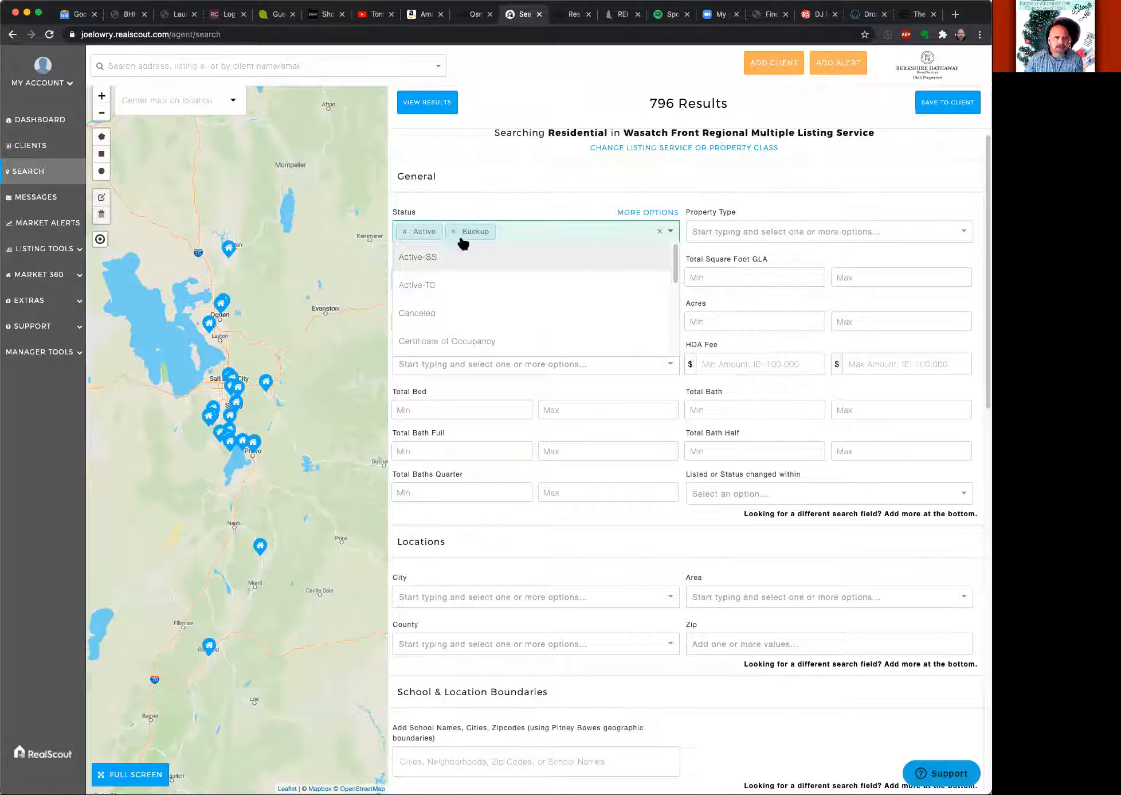
click(661, 174)
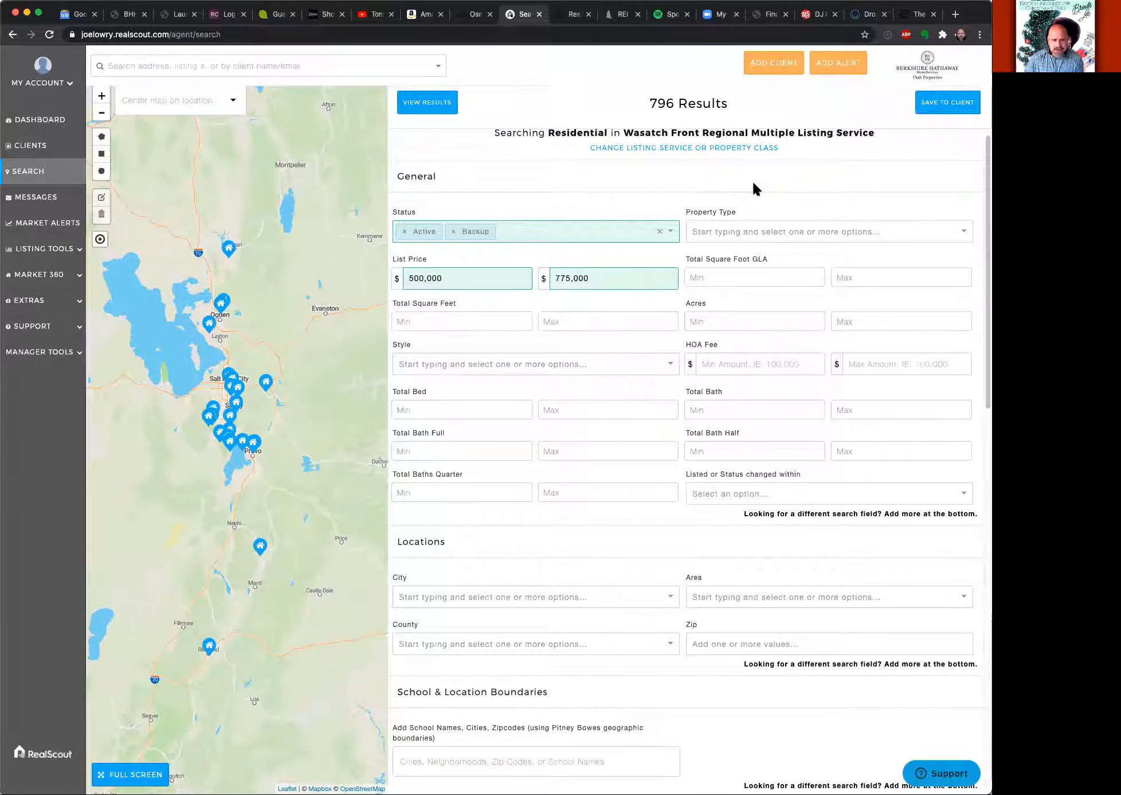
Restrict the property type to Single Family.
click(788, 226)
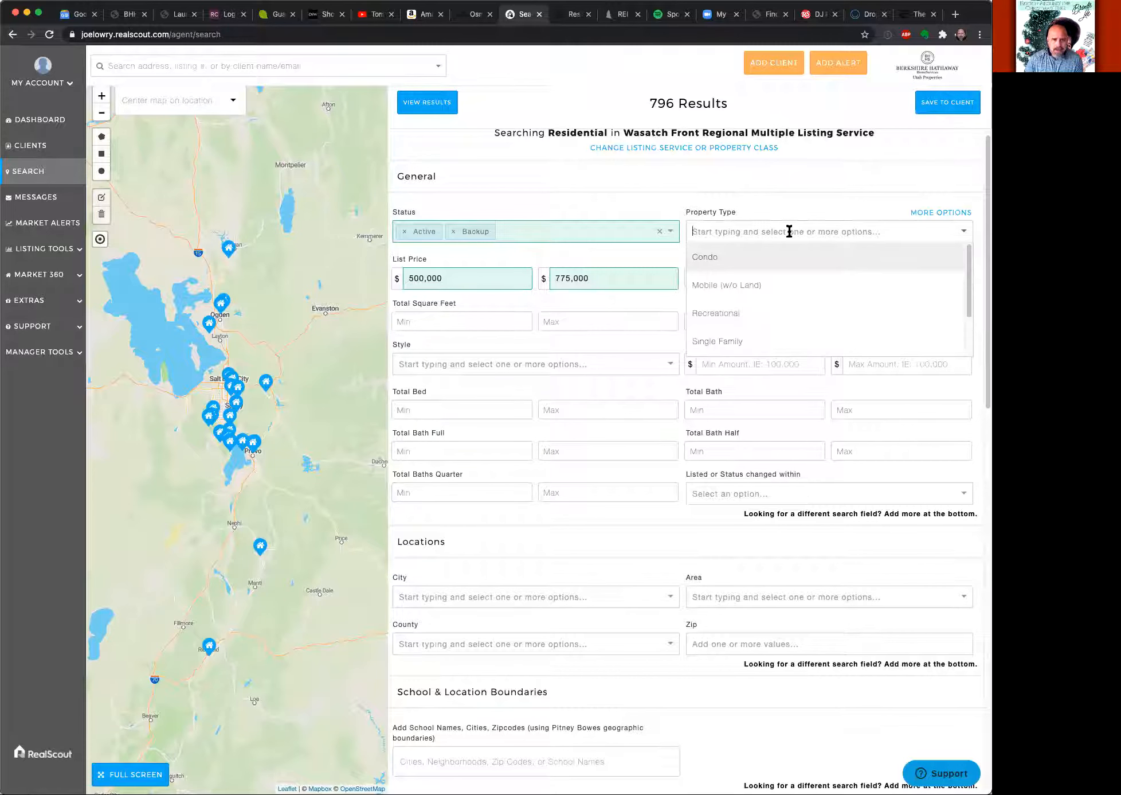
click(838, 335)
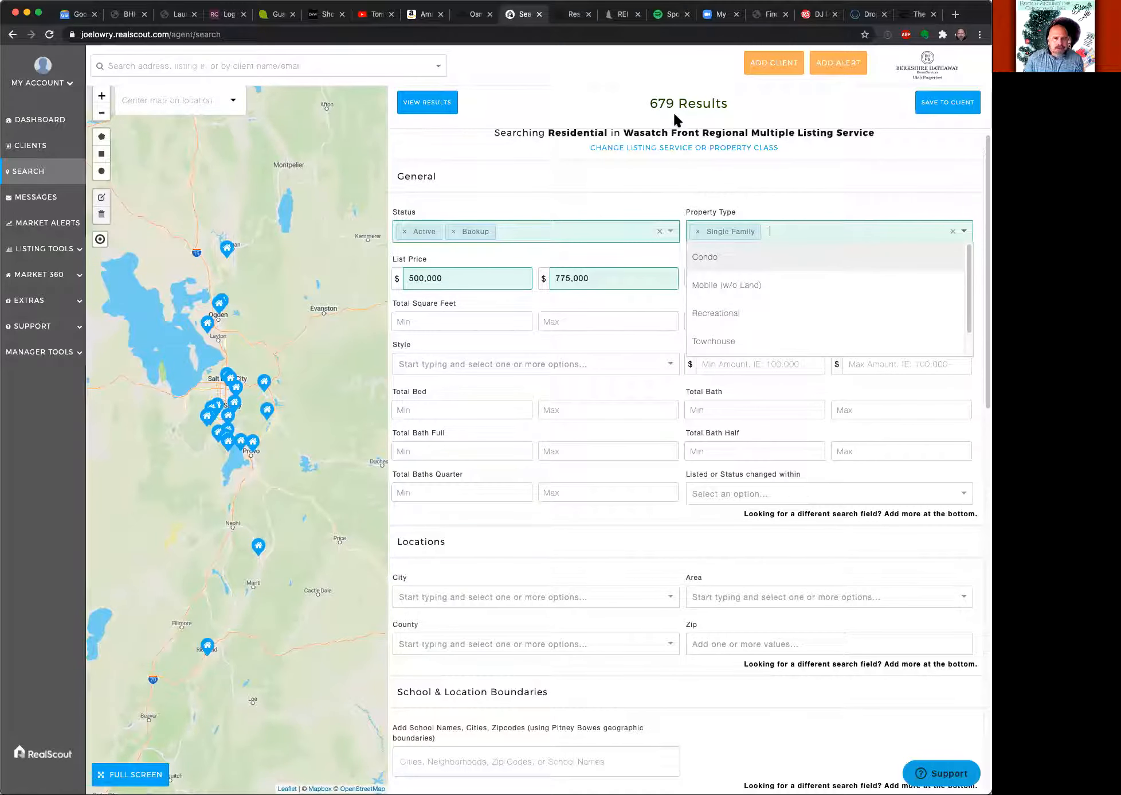
click(639, 192)
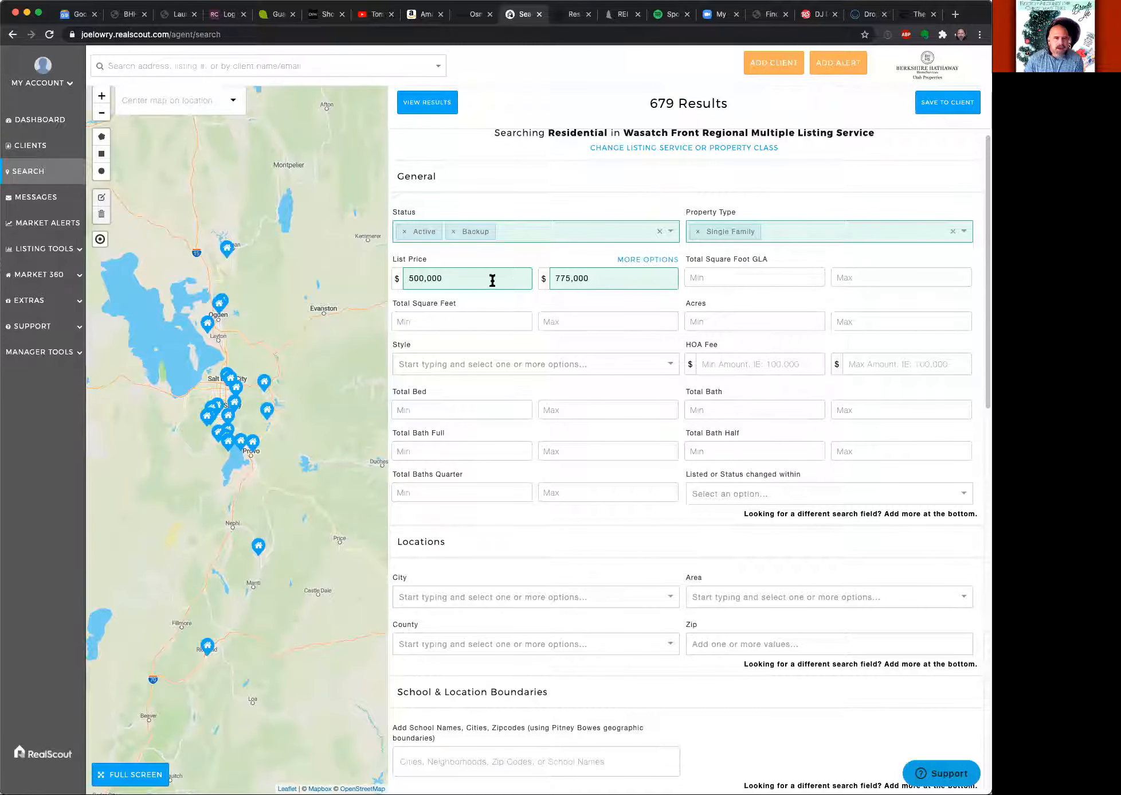
Set the minimum Total Square Foot GLA to 3400.
click(757, 284)
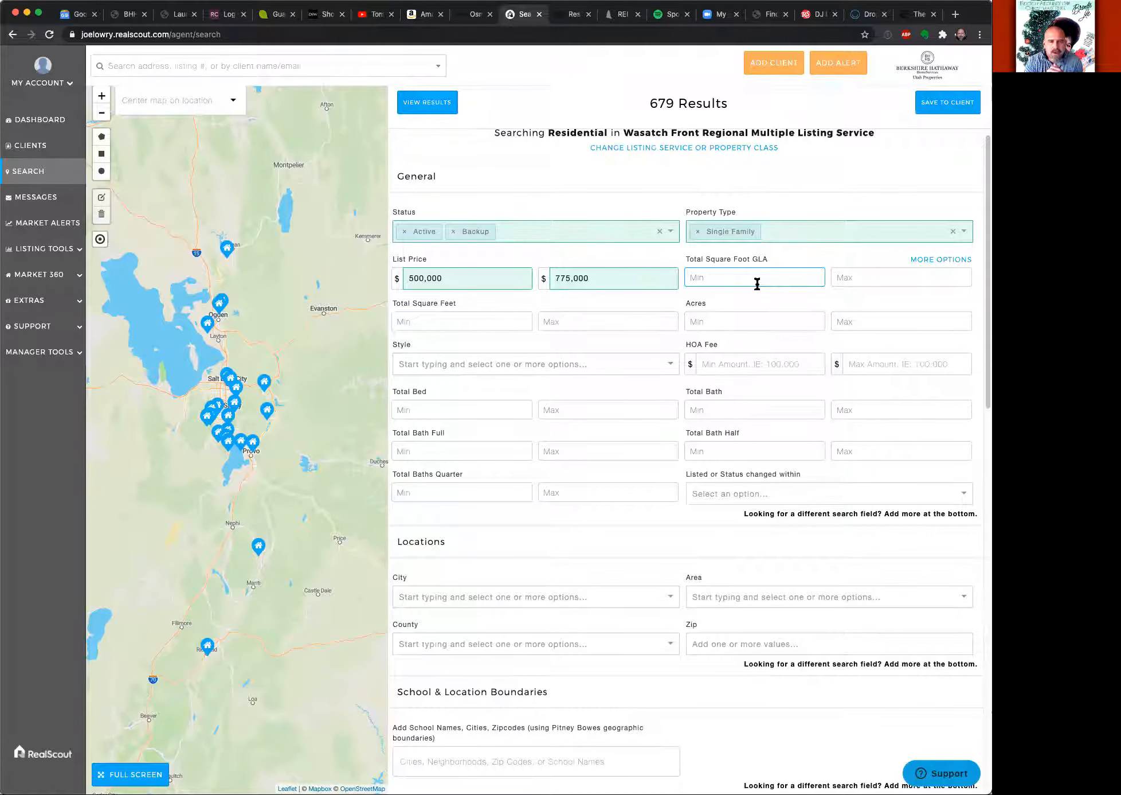
text(3)
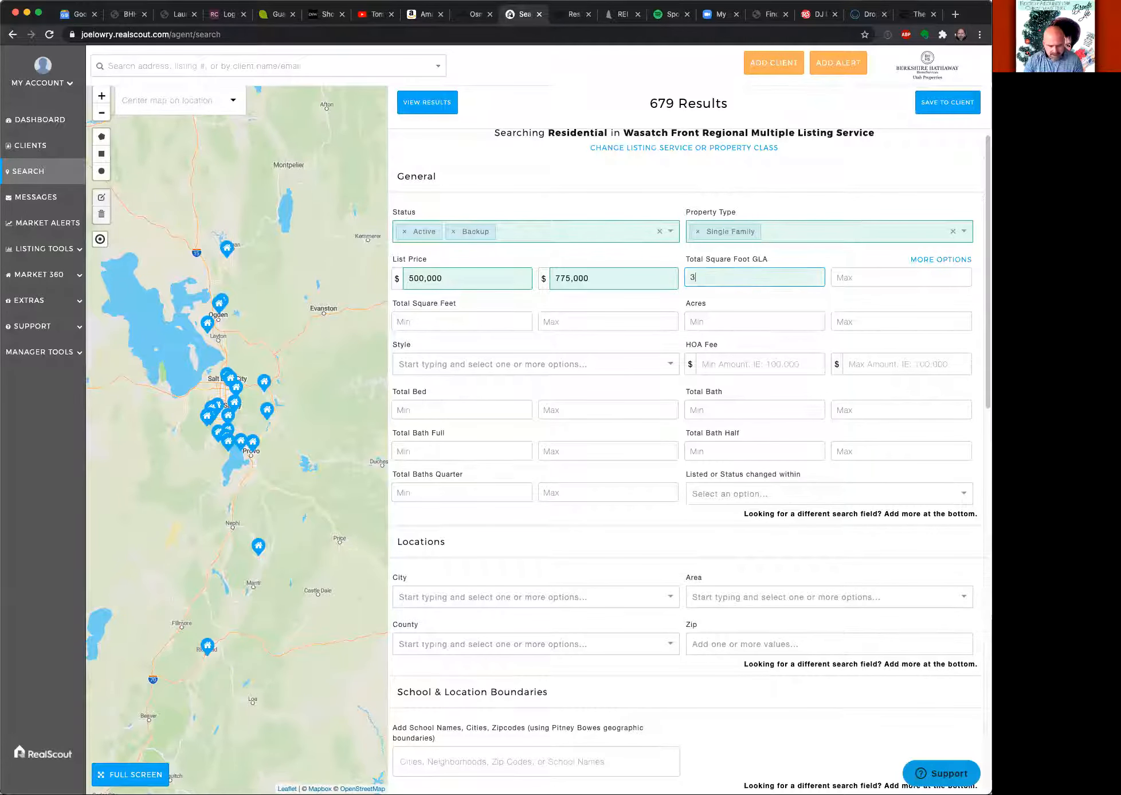
text(400)
click(858, 280)
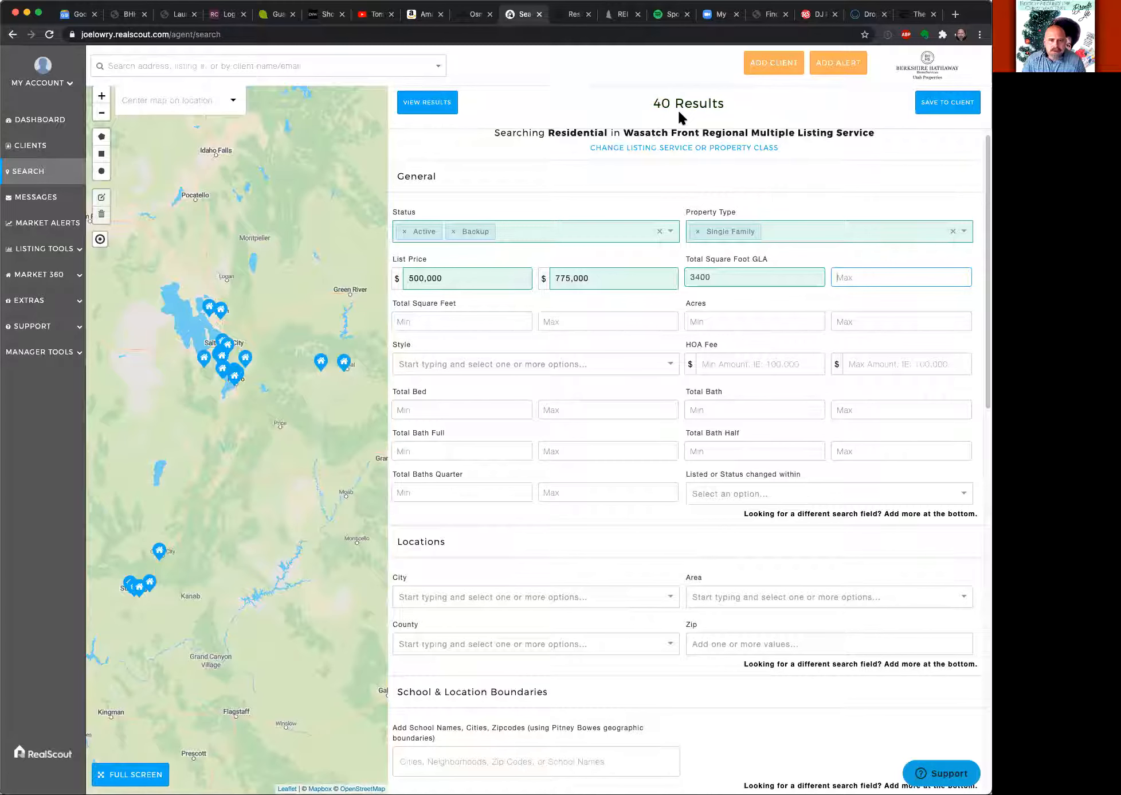
Lower the minimum Total Square Foot GLA to 3000 and leave its maximum blank.
click(694, 274)
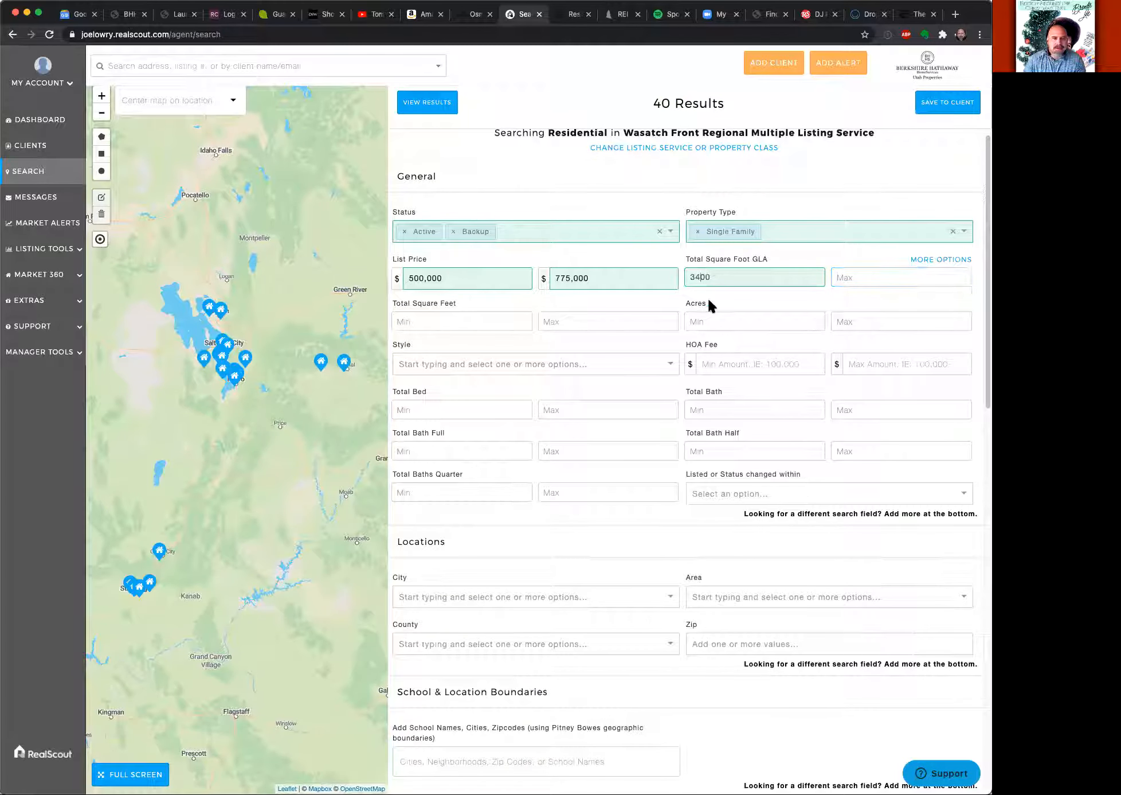
key(BackSpace)
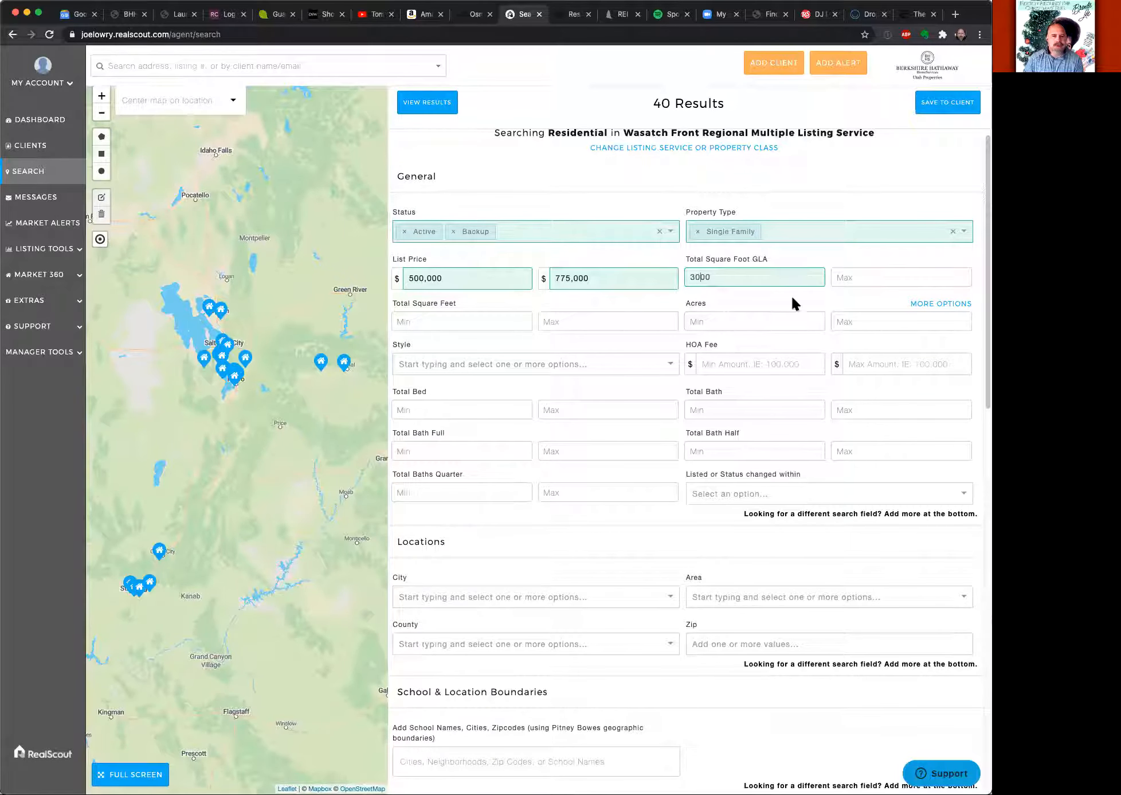
click(835, 279)
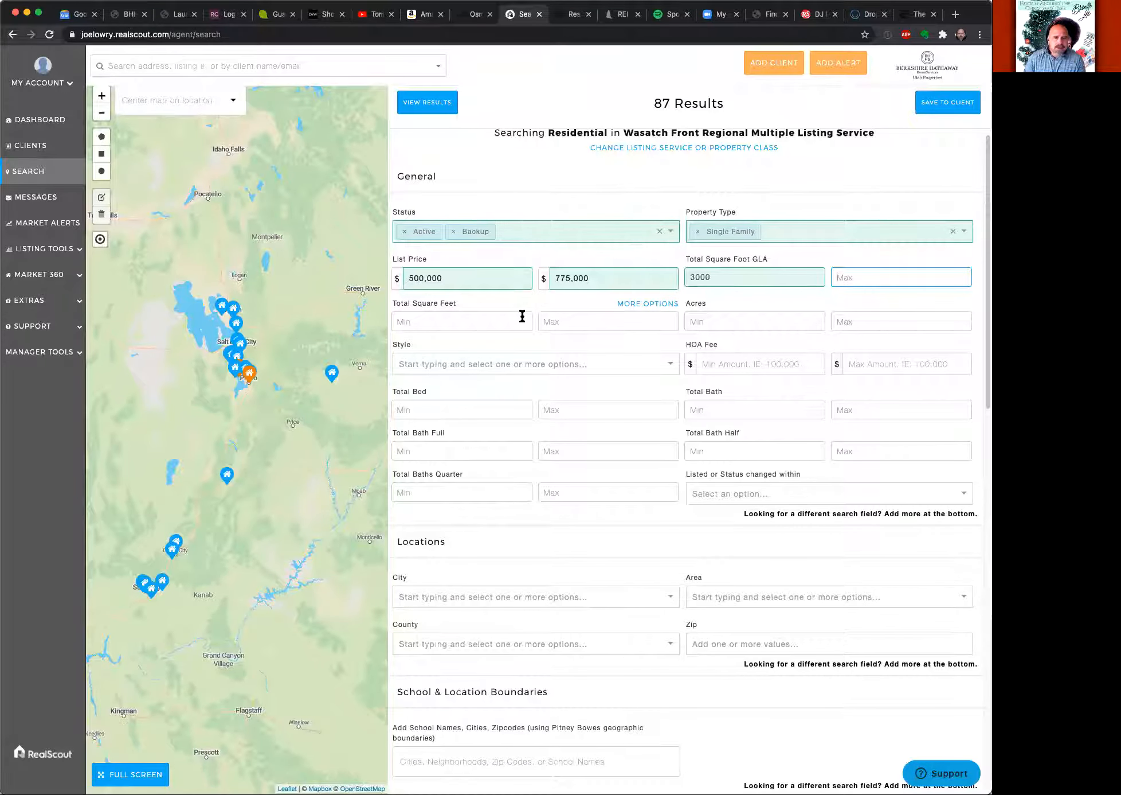
Set the minimum Total Square Feet to 3000, leaving the maximum blank.
click(498, 322)
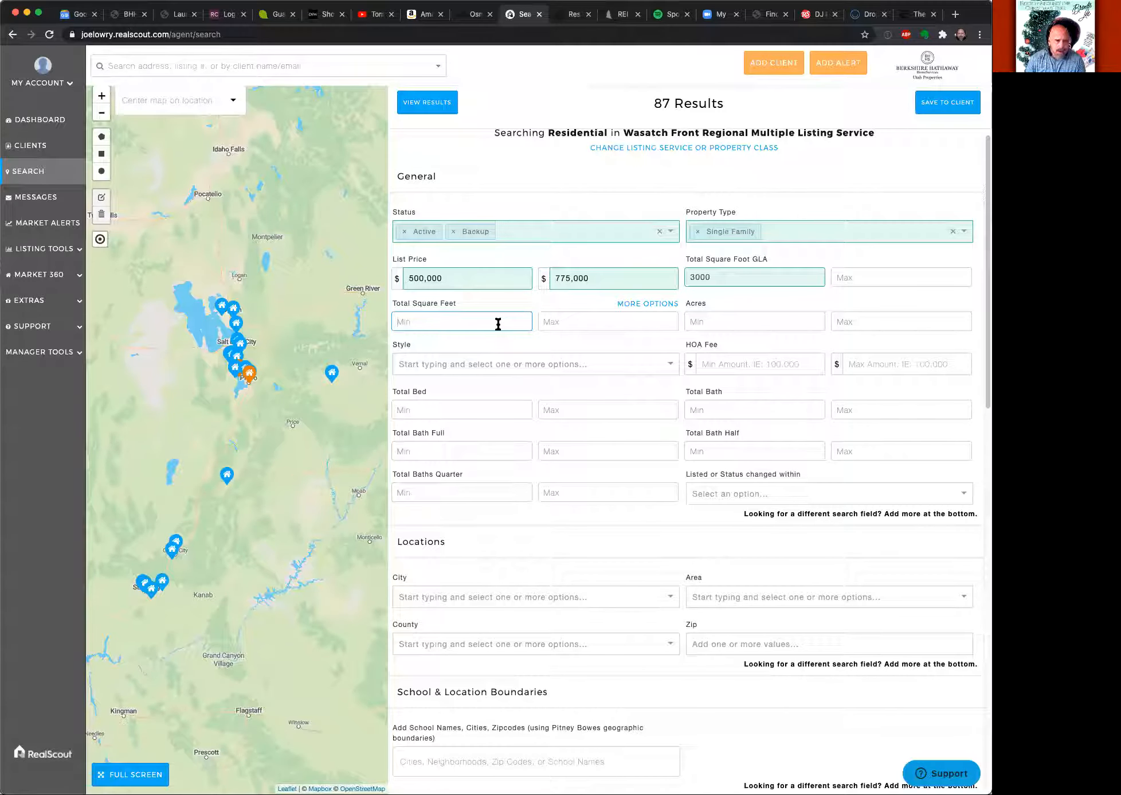
text(3000)
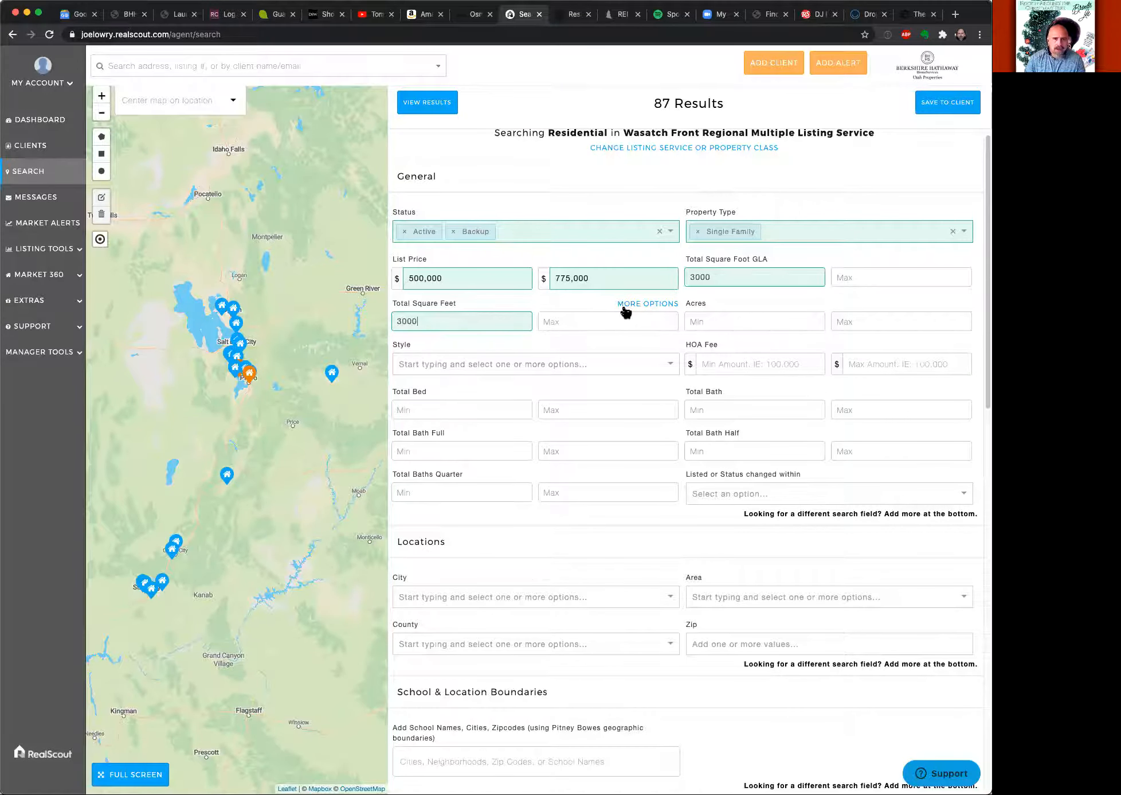
click(618, 314)
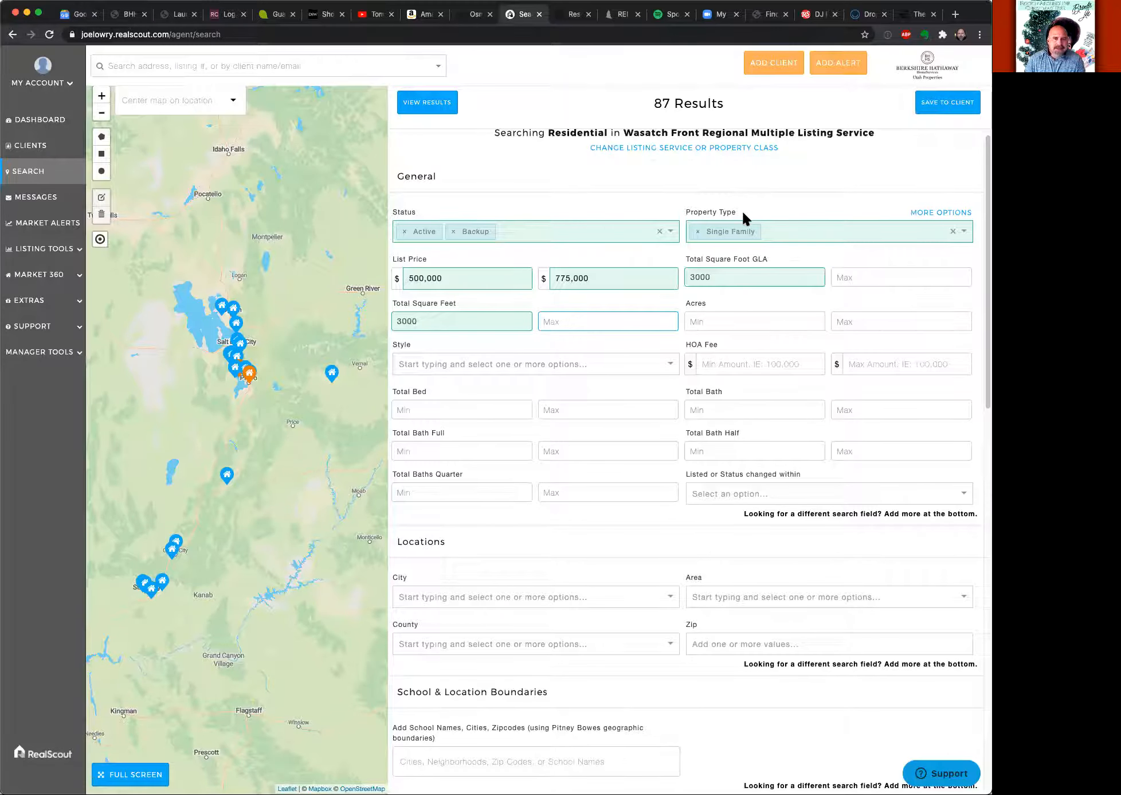
Examine the Property Type and Style choices without selecting any, and show the extra options for HOA Fee.
click(964, 239)
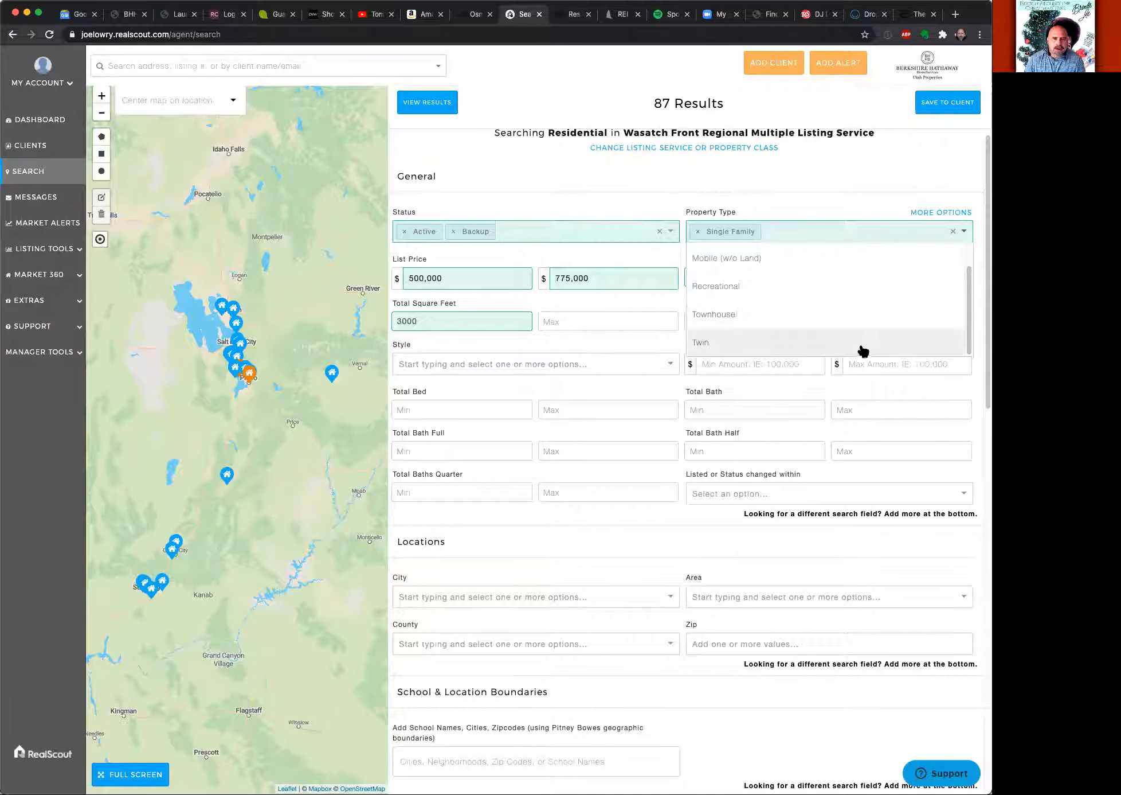
scroll(863, 338, up, 1)
click(822, 212)
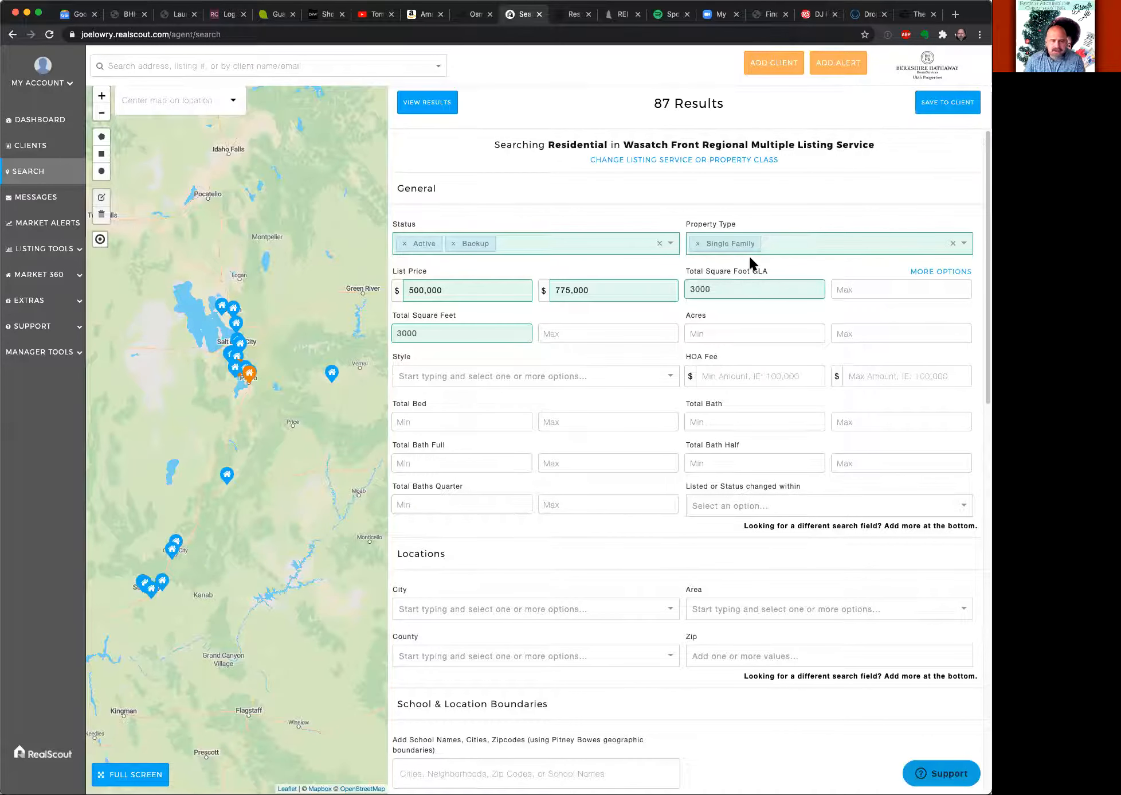
click(553, 375)
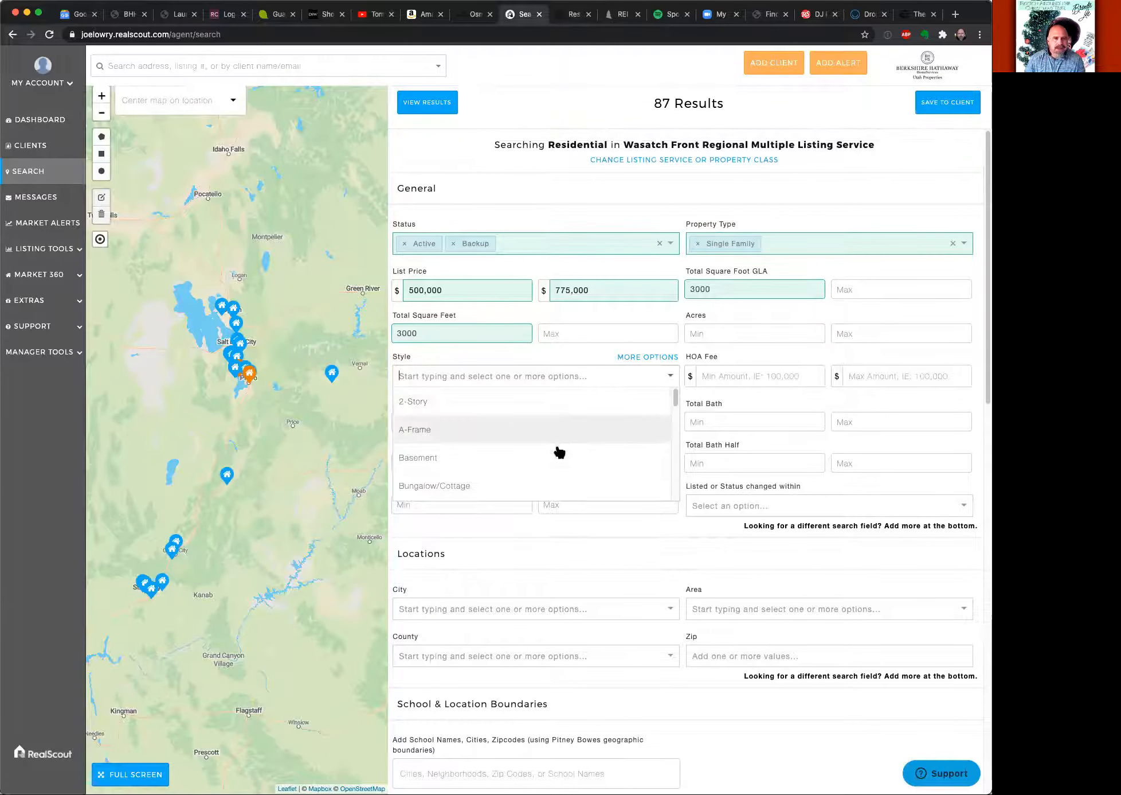
scroll(559, 454, down, 3)
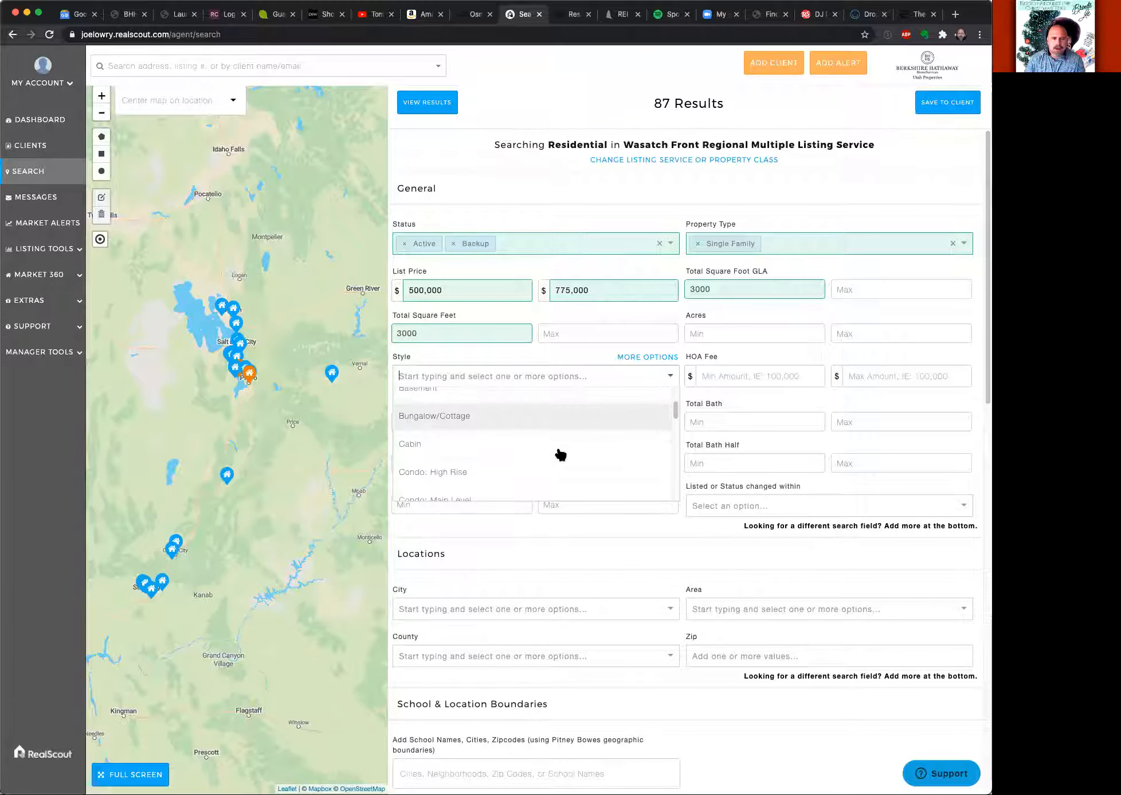
scroll(560, 454, down, 1)
scroll(561, 454, down, 2)
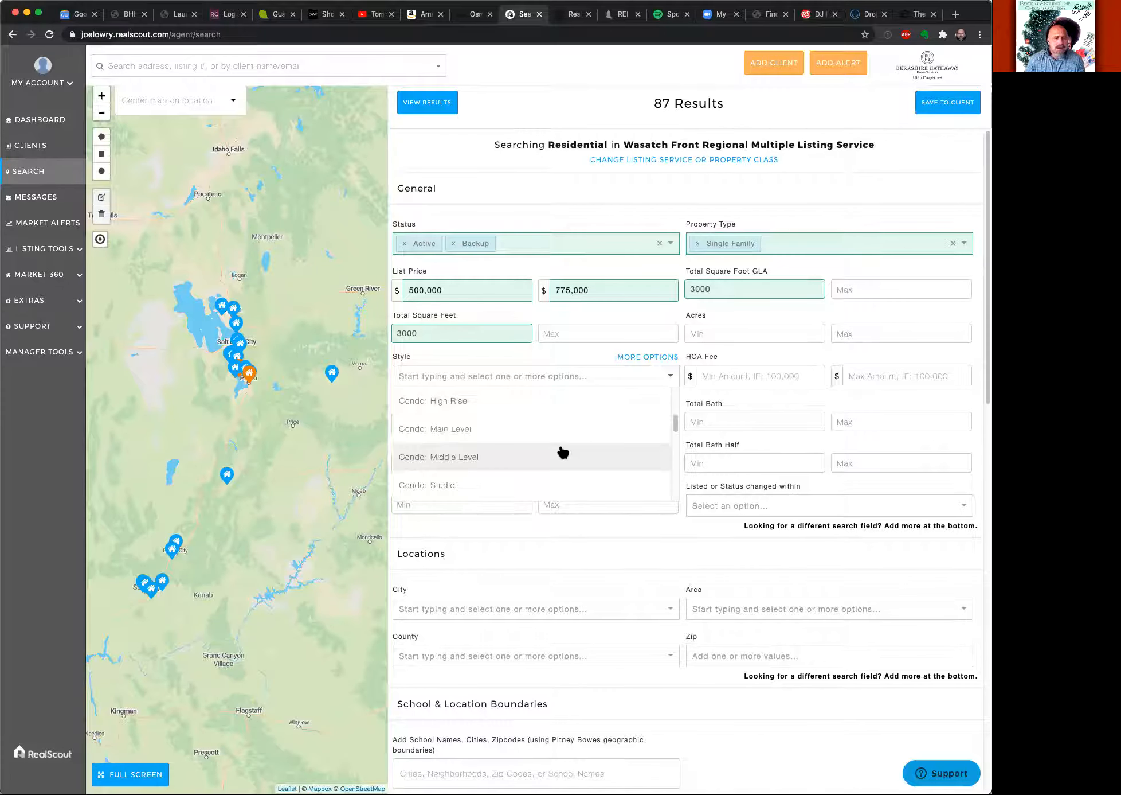
scroll(490, 441, down, 2)
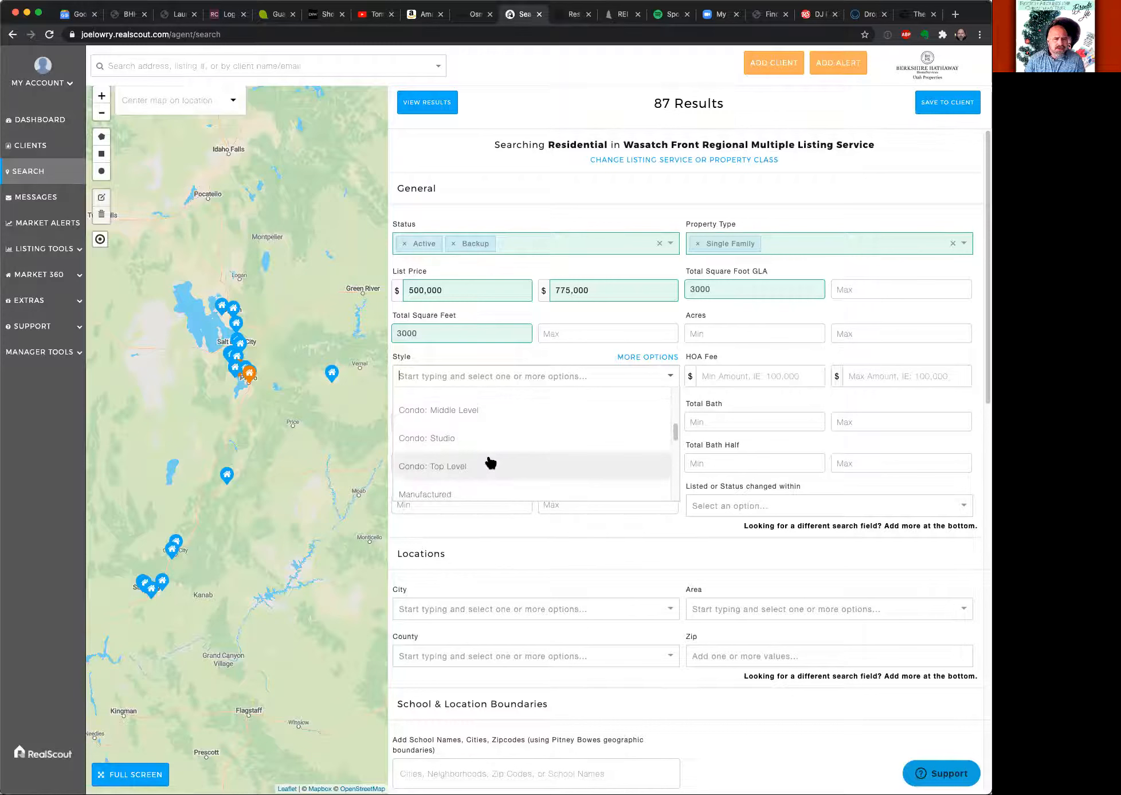
scroll(491, 459, up, 2)
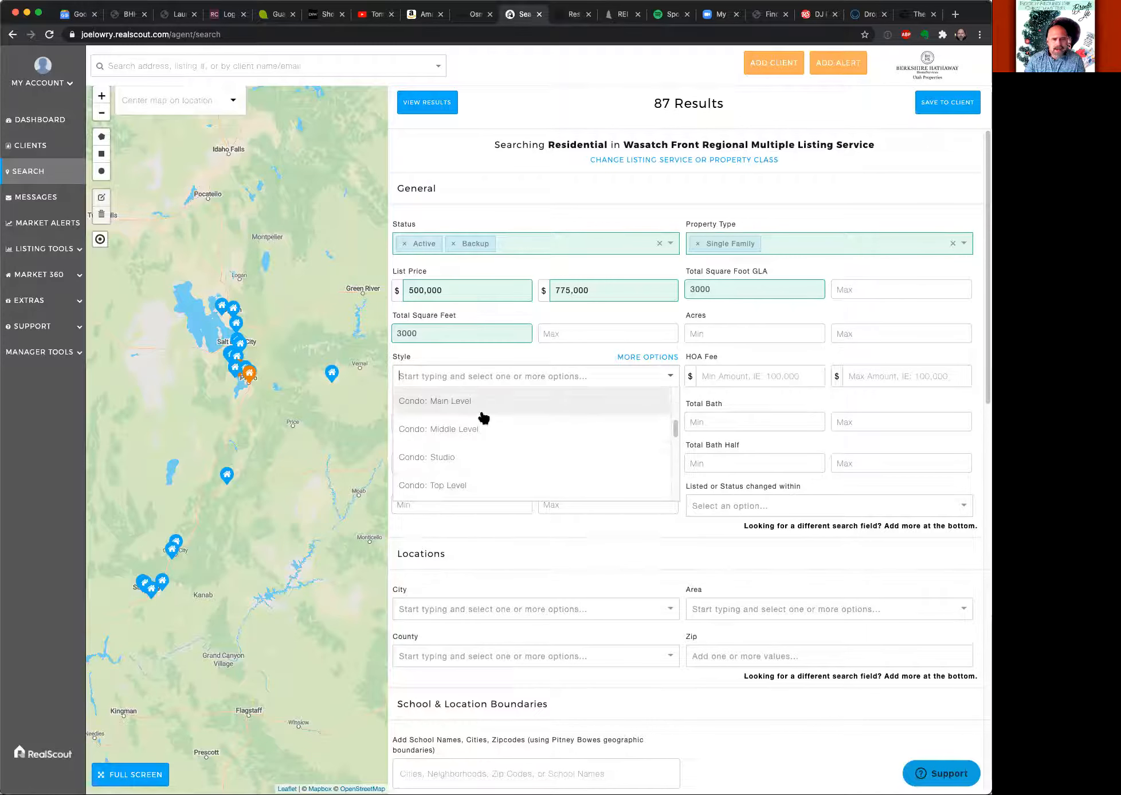
scroll(553, 460, down, 5)
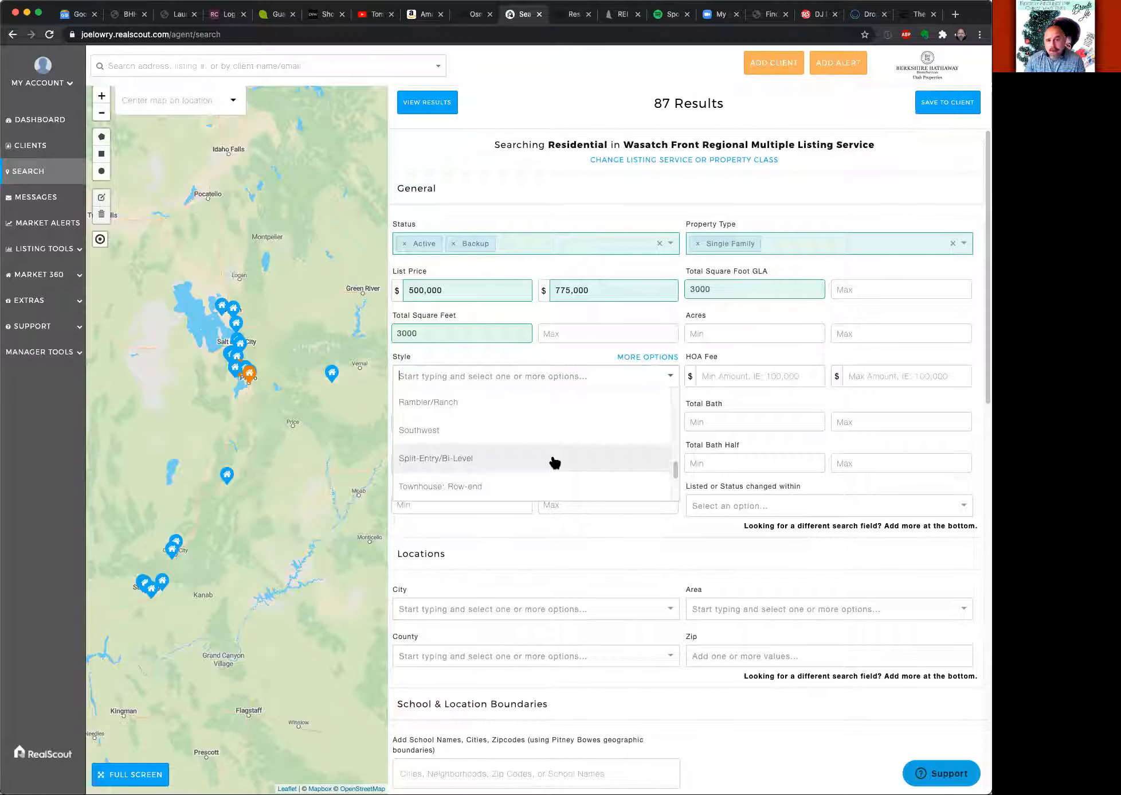
scroll(553, 460, down, 3)
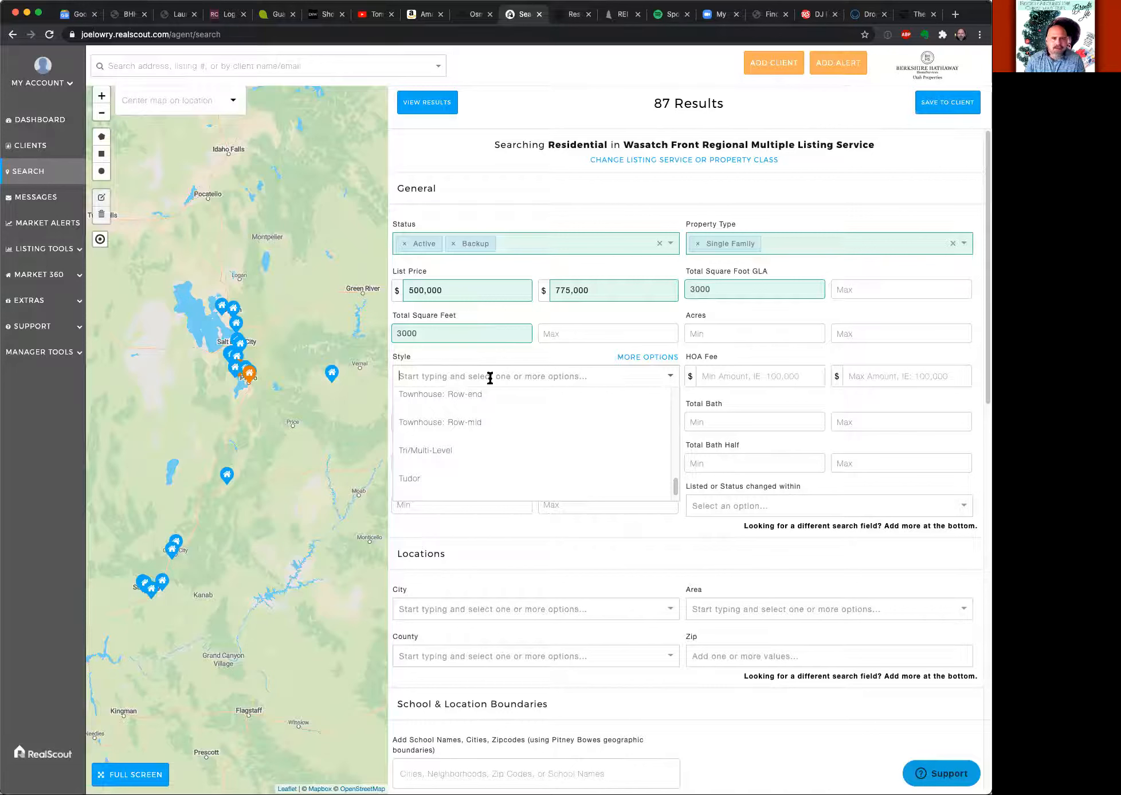
click(498, 347)
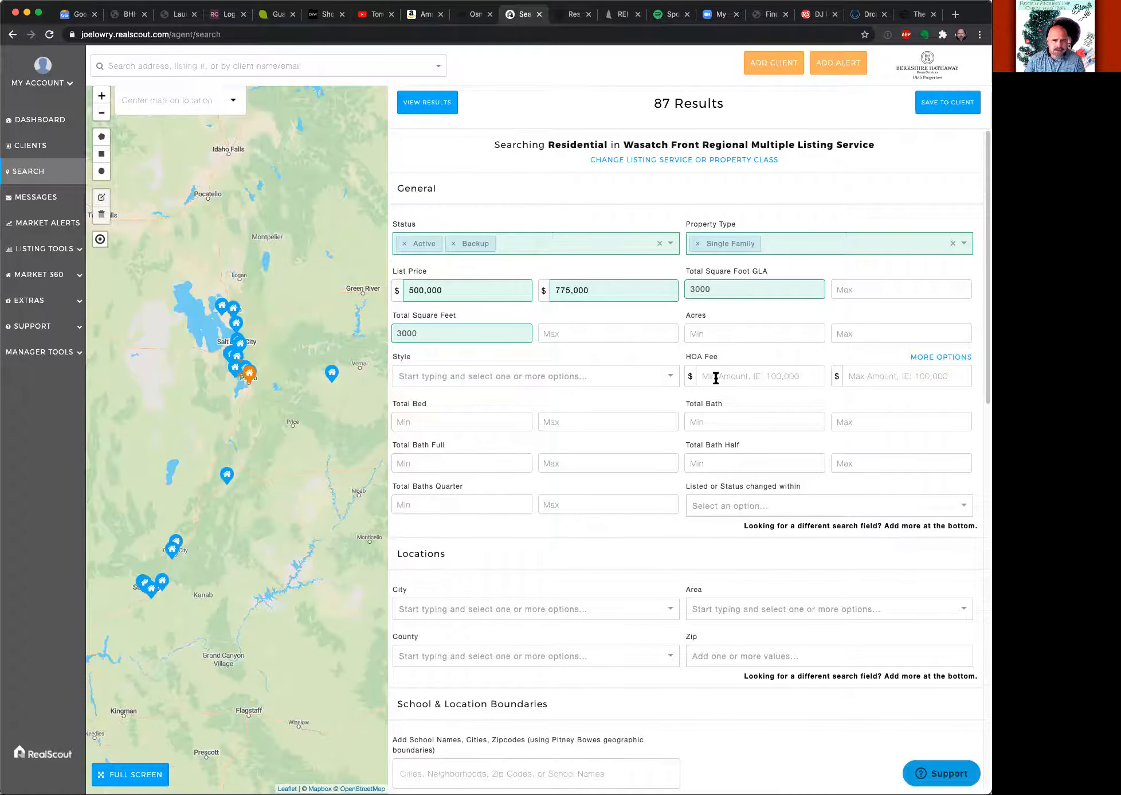
click(936, 358)
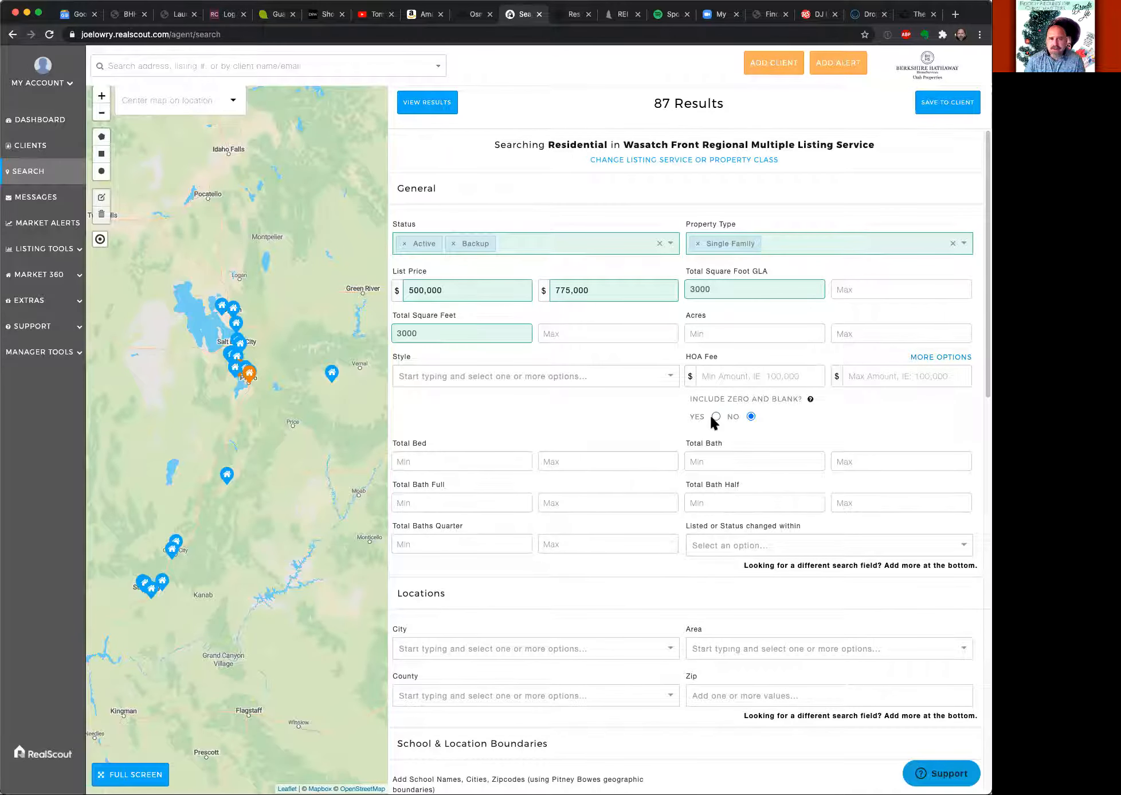
Set the minimum Total Bed to 4 with no maximum, and the minimum Total Bath to 3.
scroll(646, 406, down, 2)
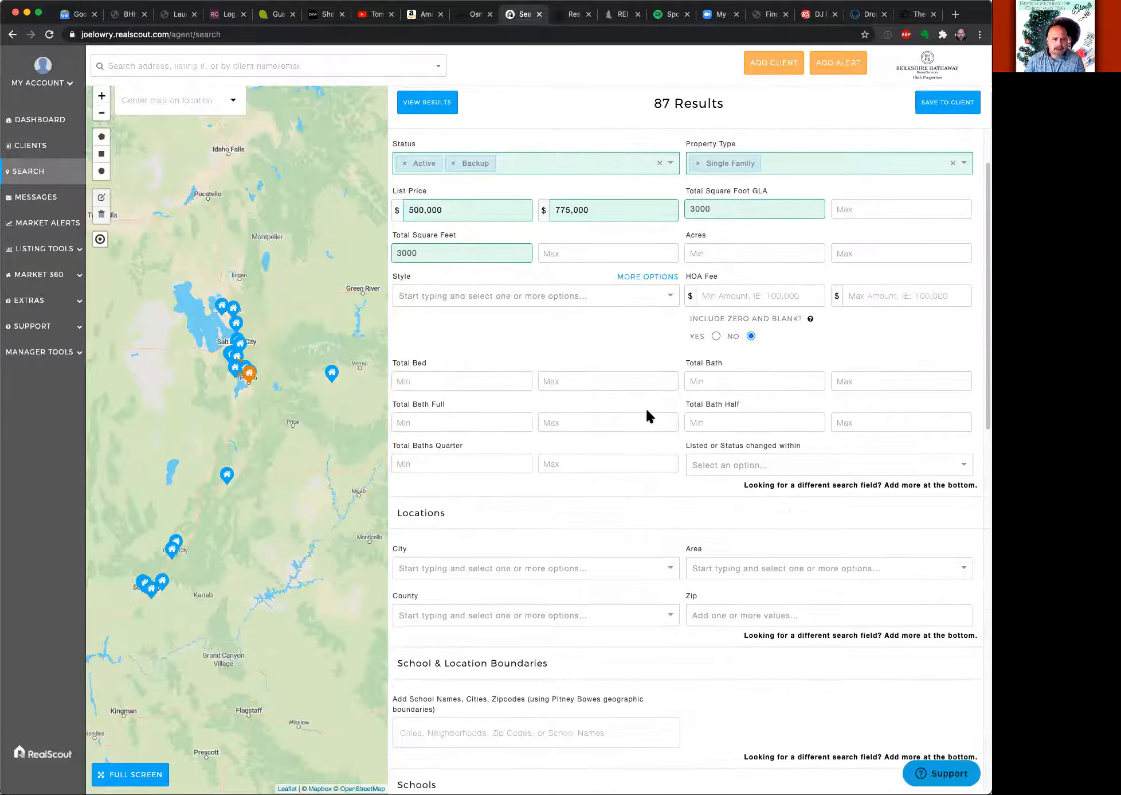
click(474, 383)
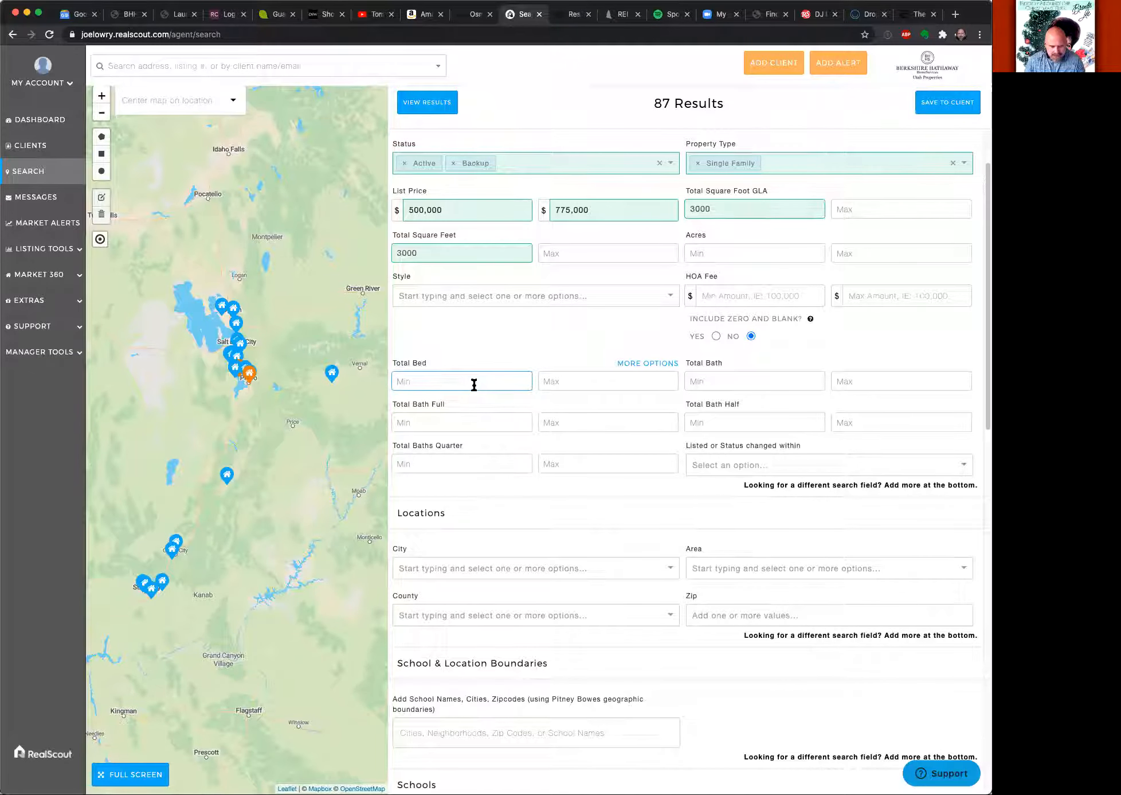
text(3)
click(549, 376)
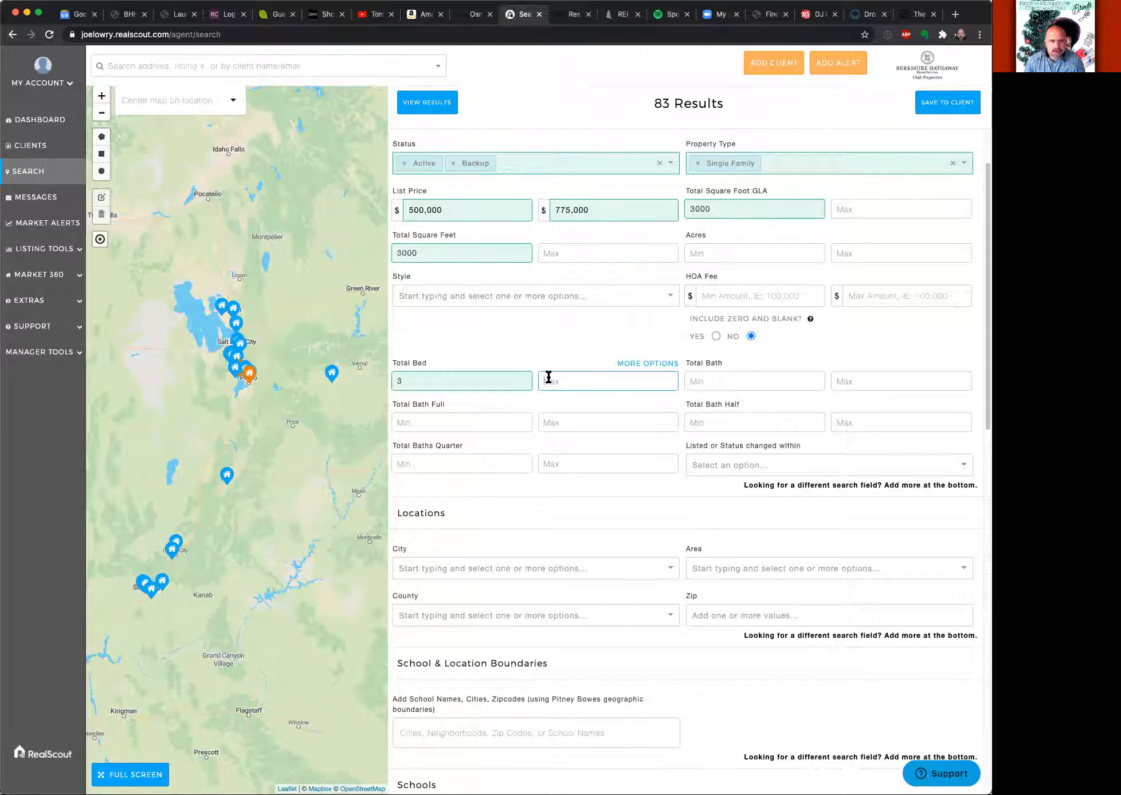
click(486, 378)
key(BackSpace)
text(4)
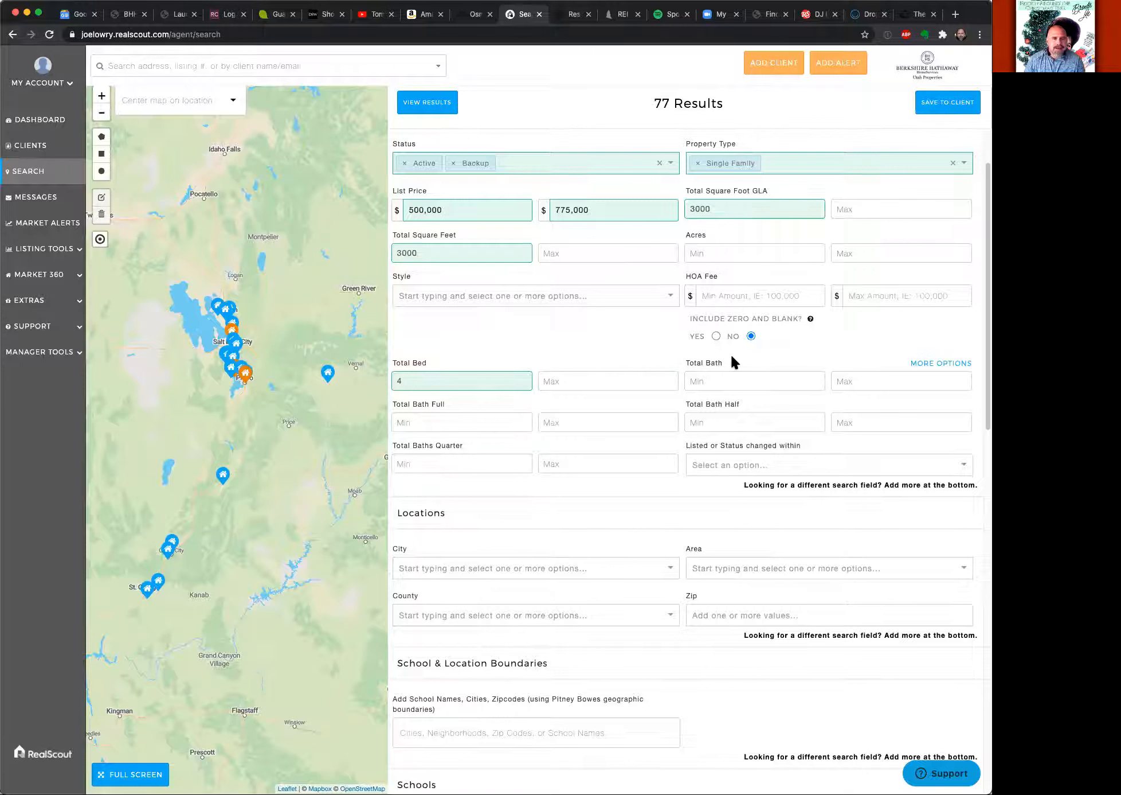
click(742, 377)
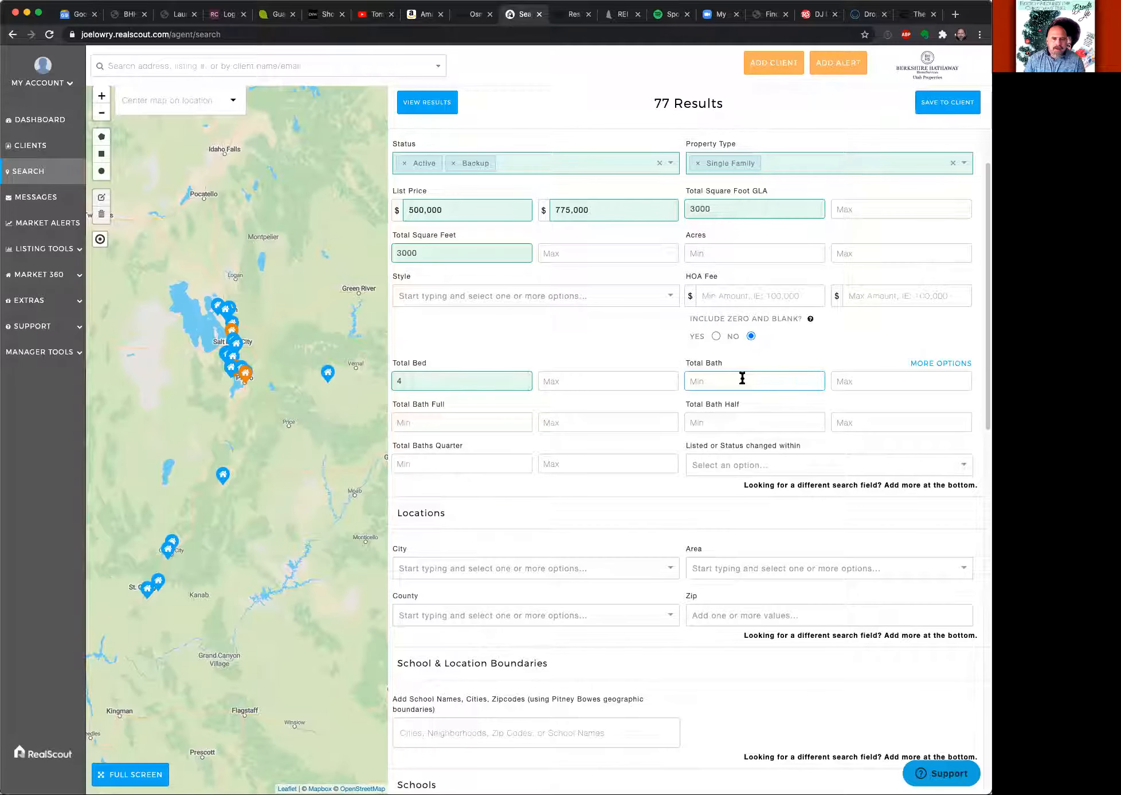
text(3)
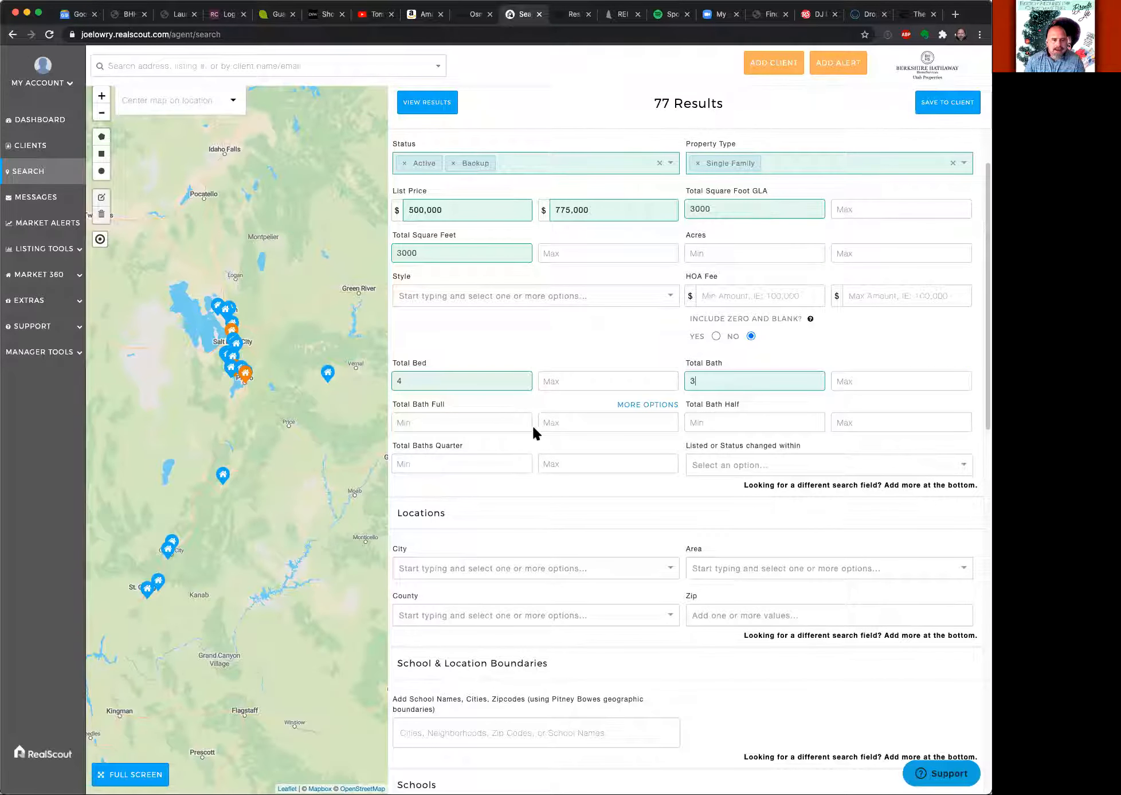
Try a minimum of 3 for Total Bath Full and 1 for Total Bath Half.
click(482, 420)
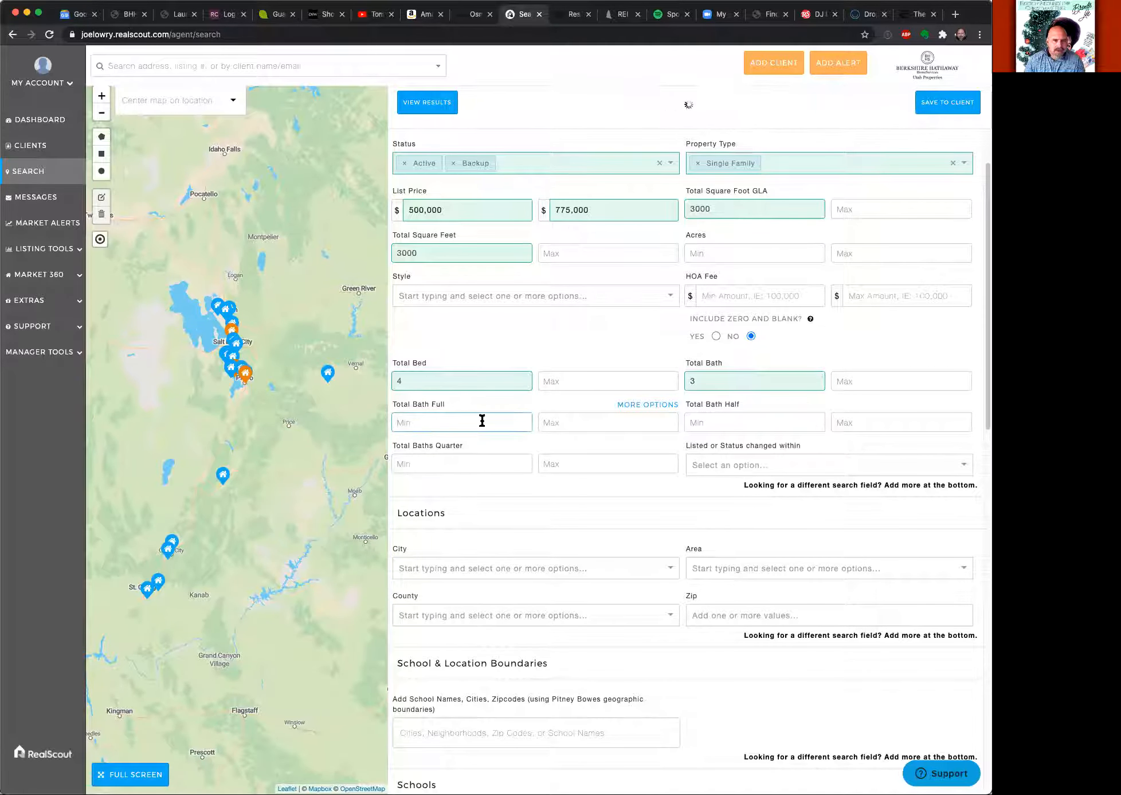
text(3)
click(722, 420)
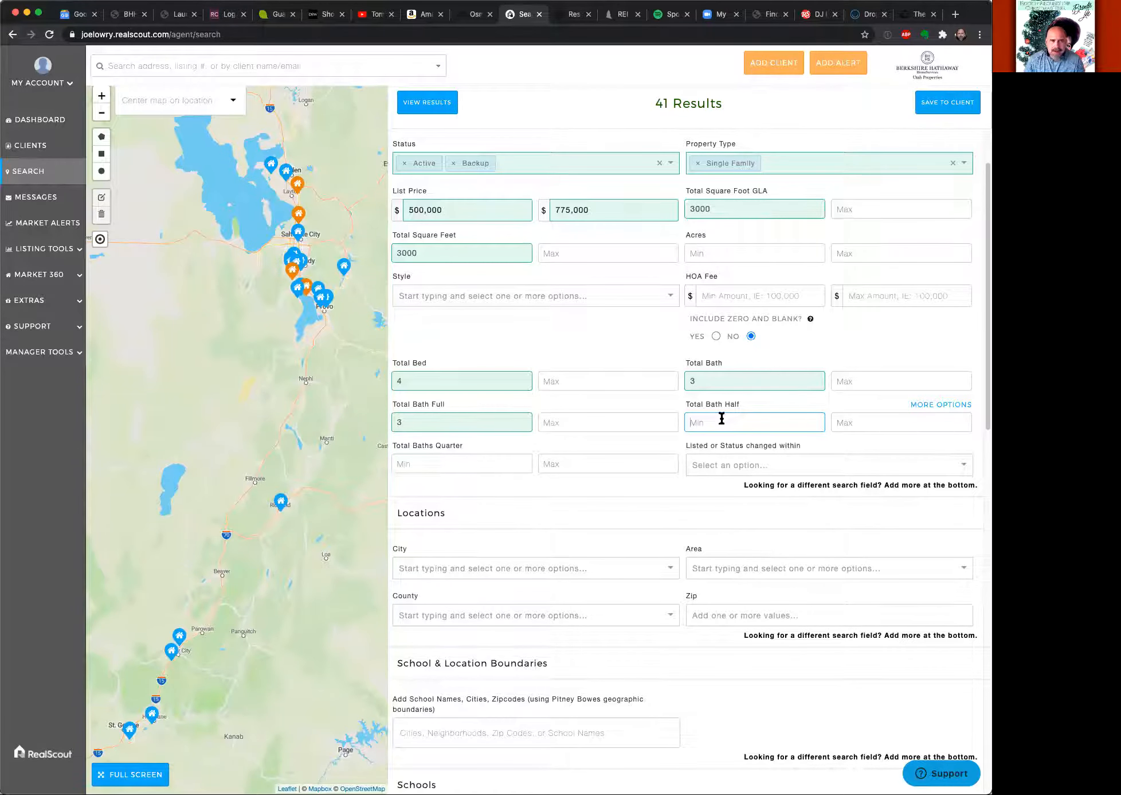
text(1)
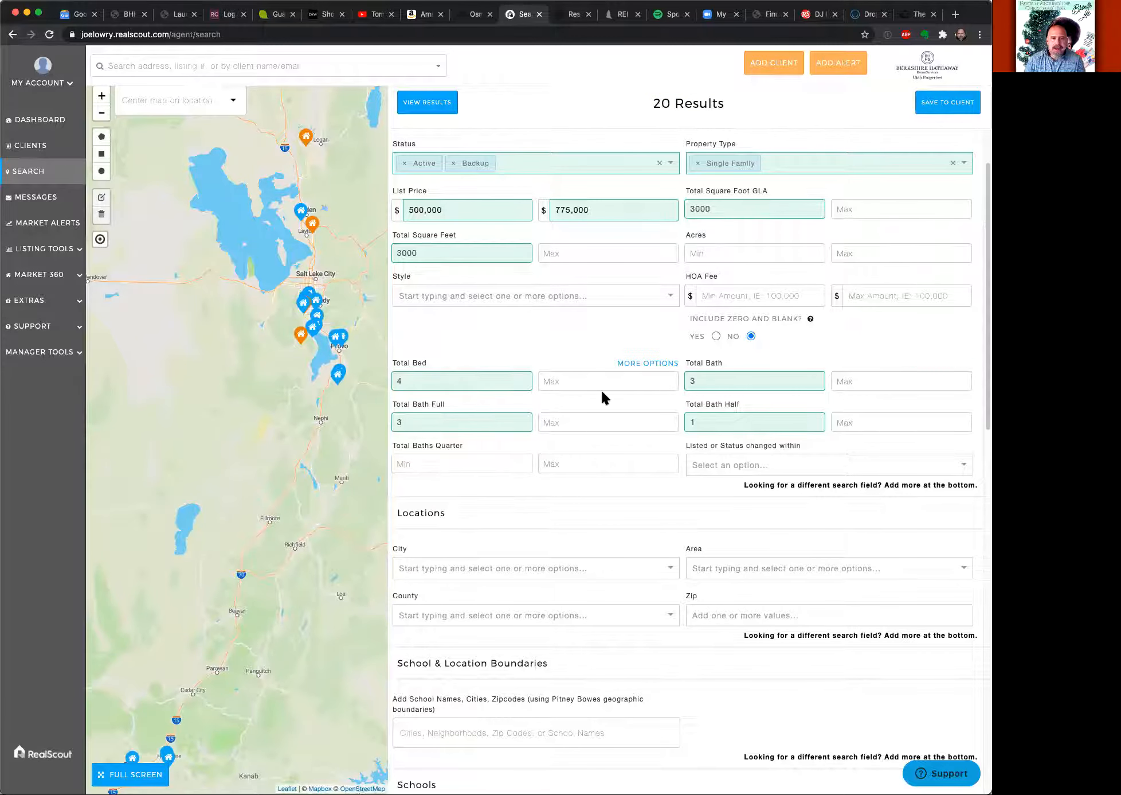
Clear the minimum values of Total Bath Half and Total Bath Full, showing the extra options for full baths.
click(719, 423)
key(BackSpace)
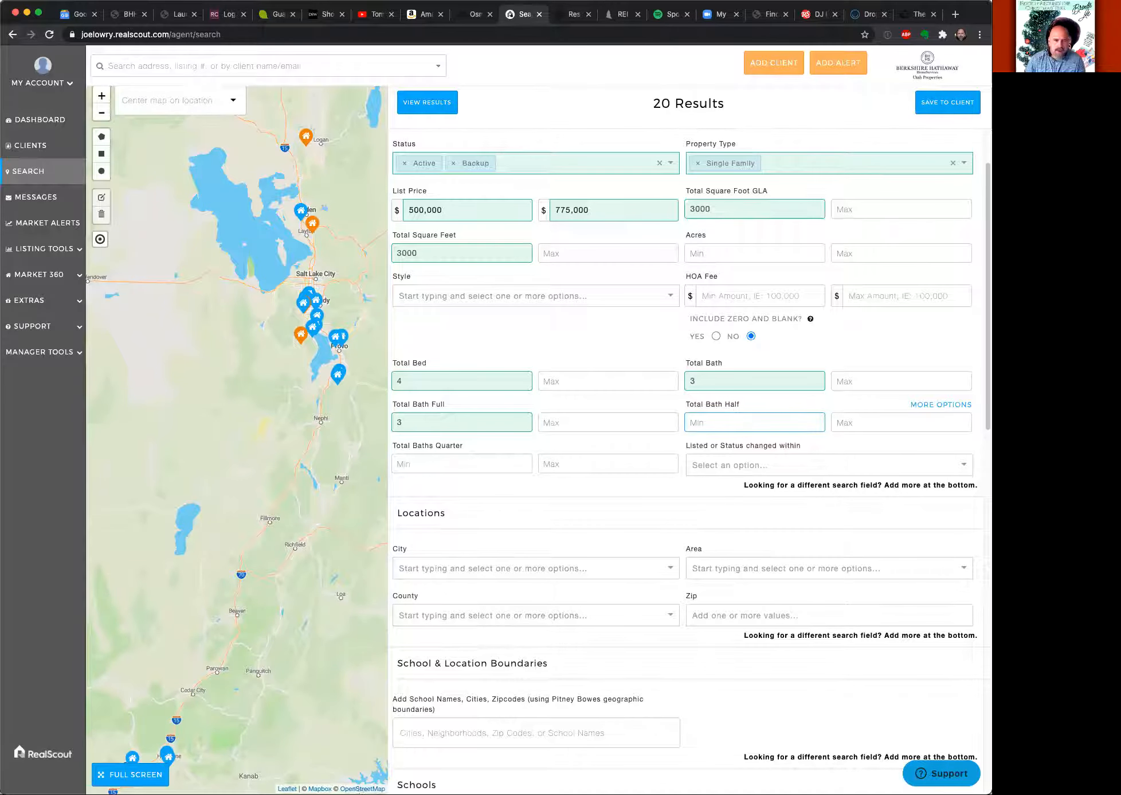
click(582, 332)
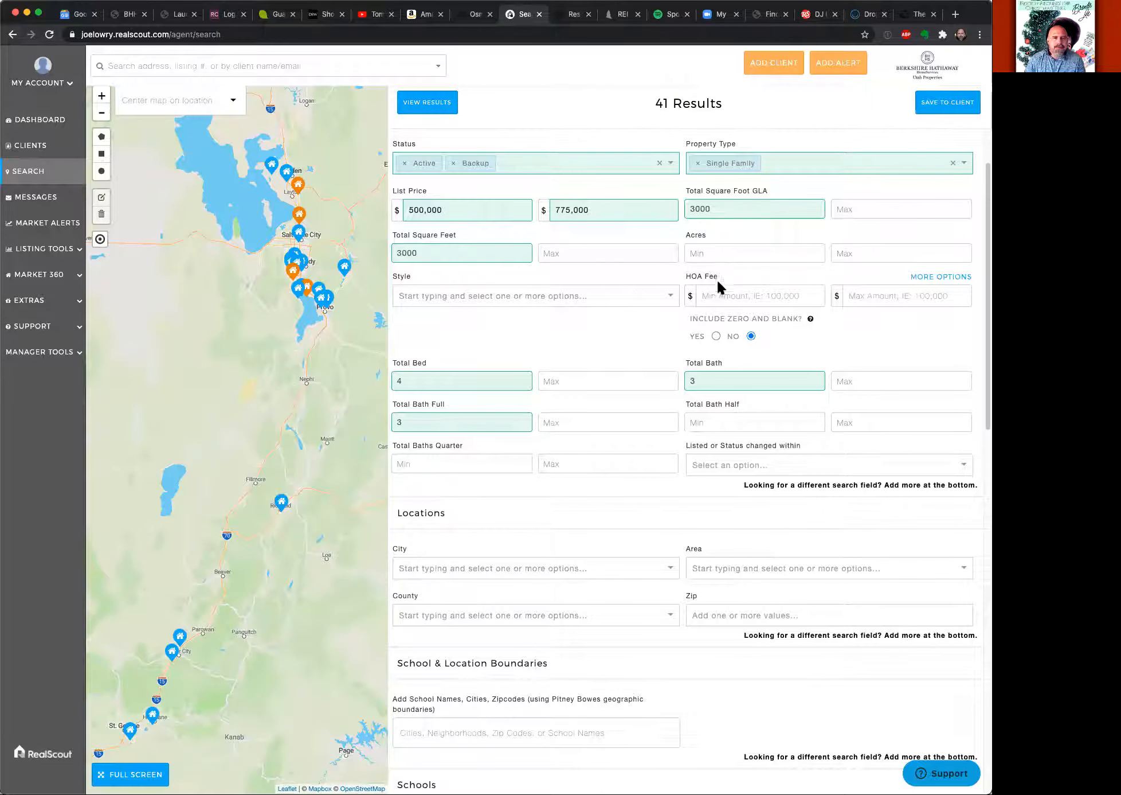
click(624, 405)
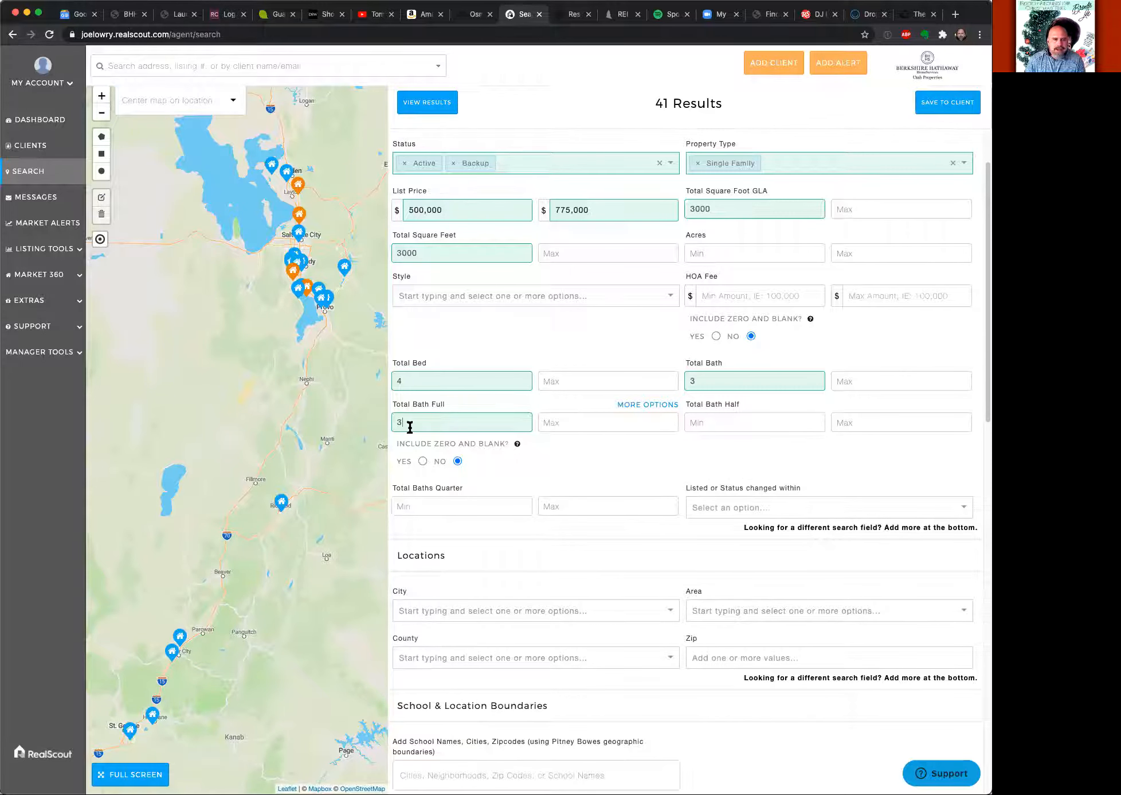
key(BackSpace)
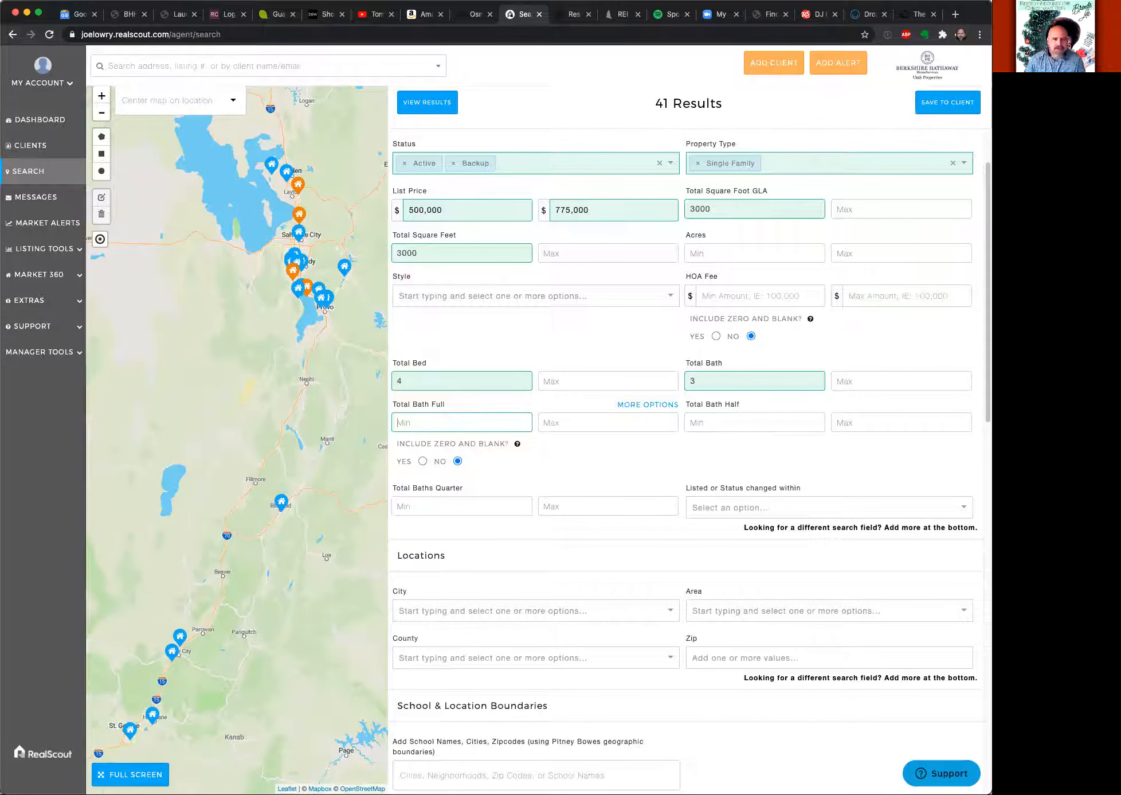
click(486, 318)
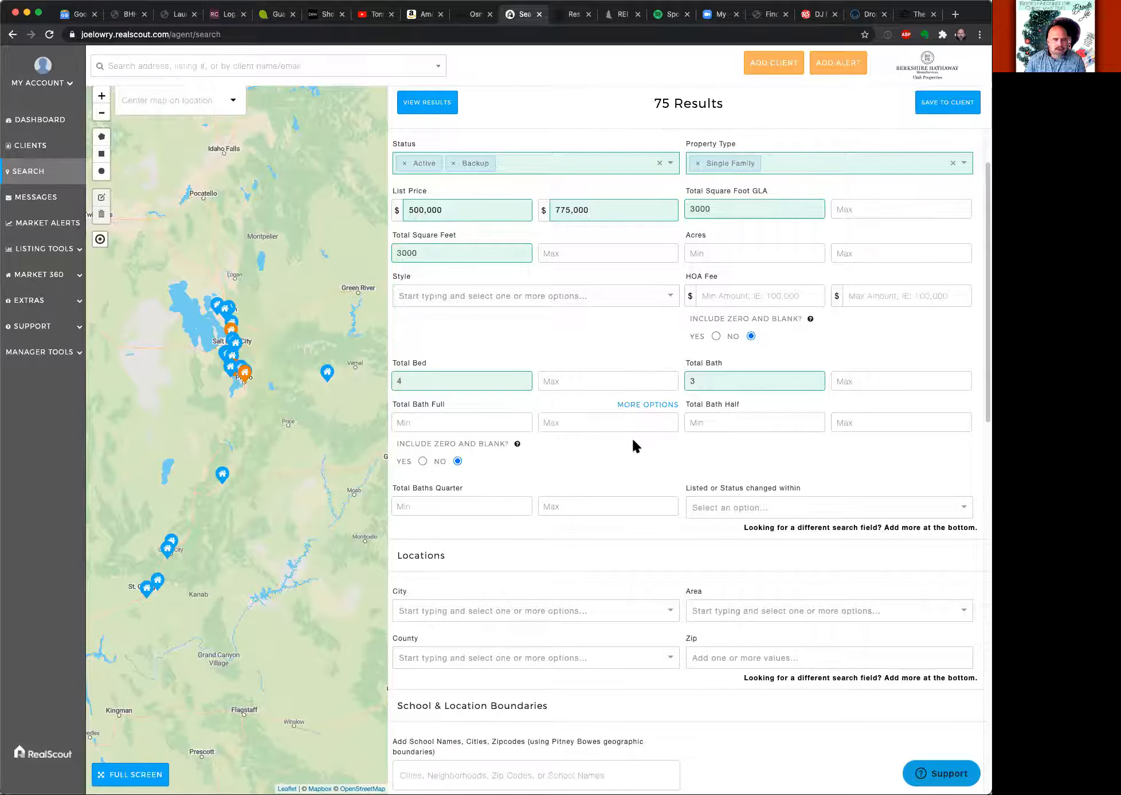
Examine the time ranges offered for Listed or Status changed within, leaving the criterion unset.
scroll(632, 438, down, 3)
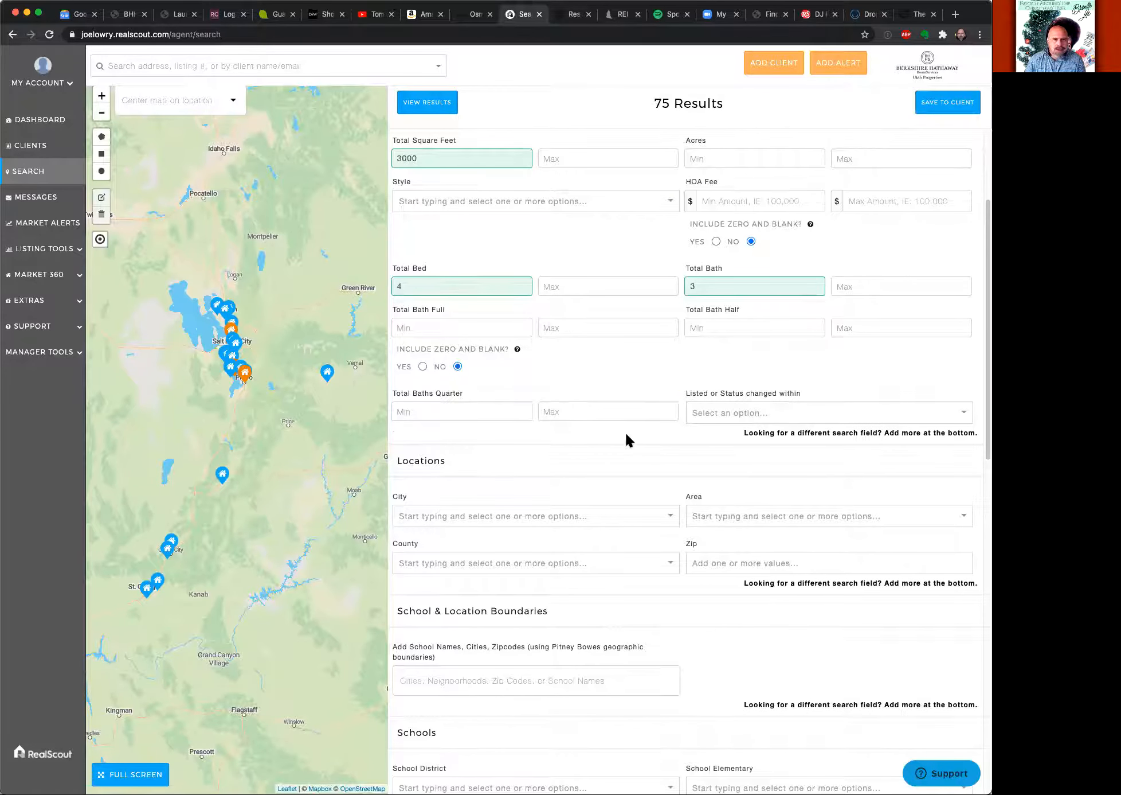
click(769, 412)
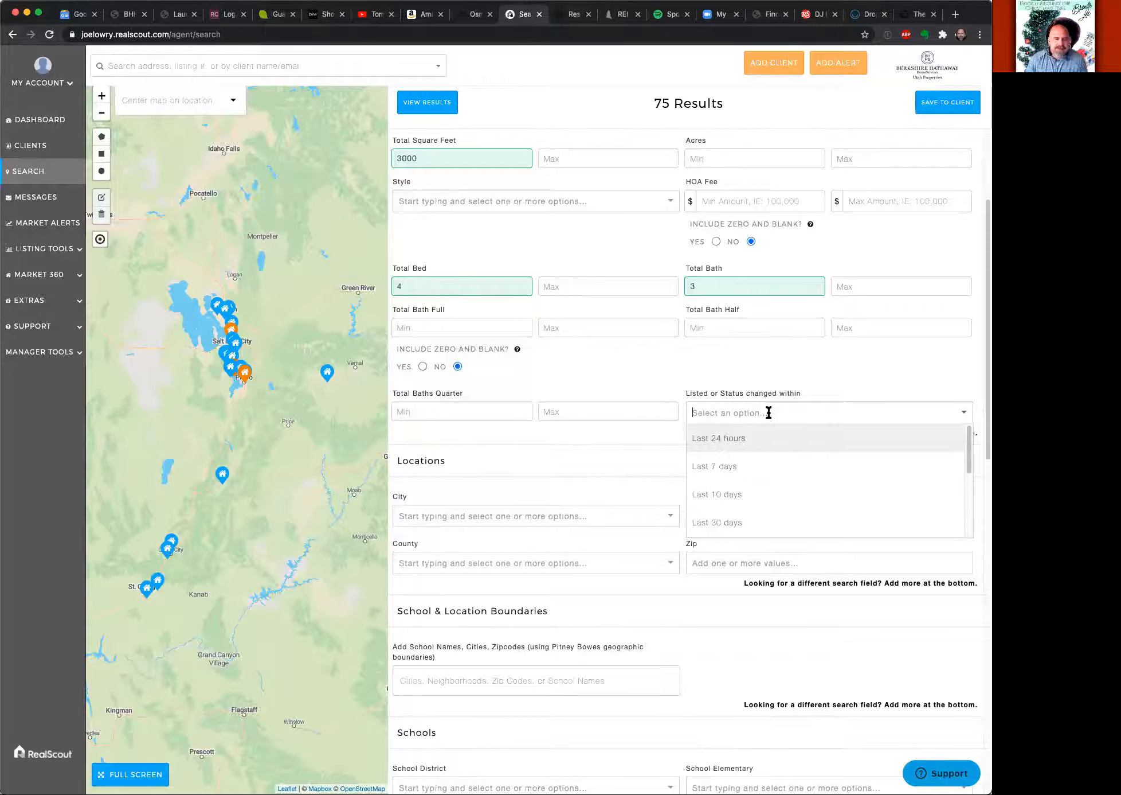
click(772, 364)
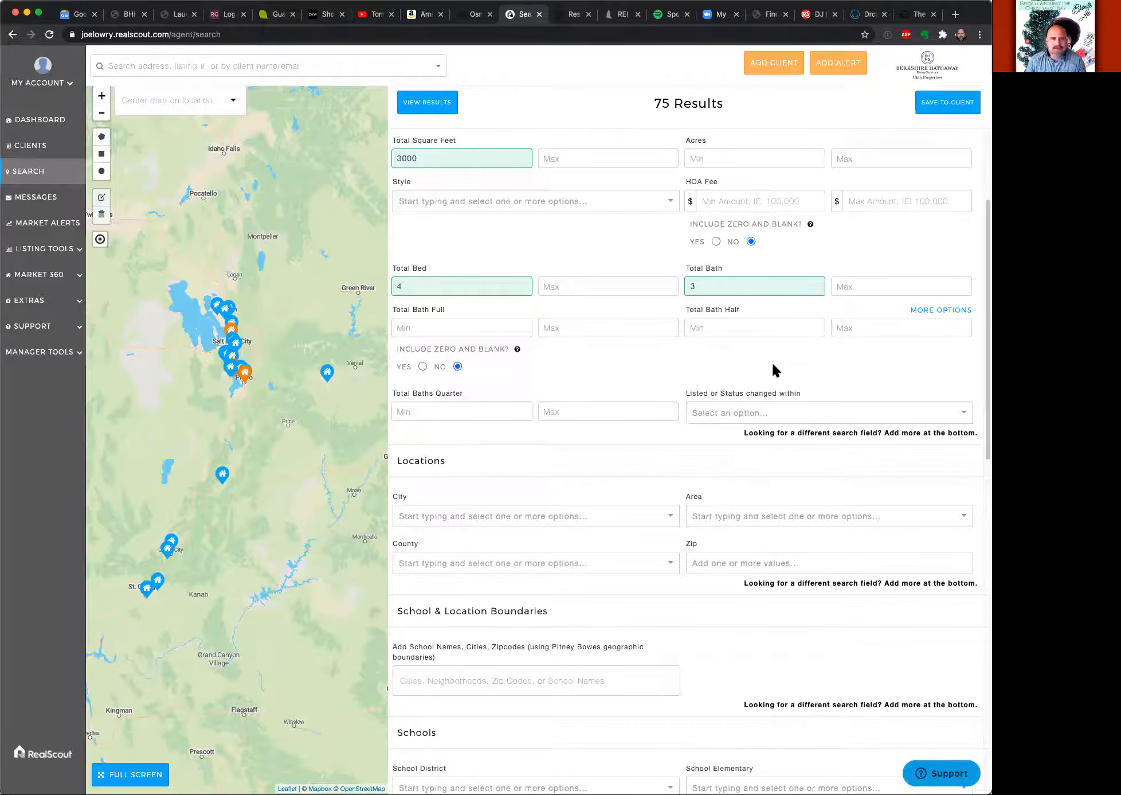
scroll(492, 247, up, 5)
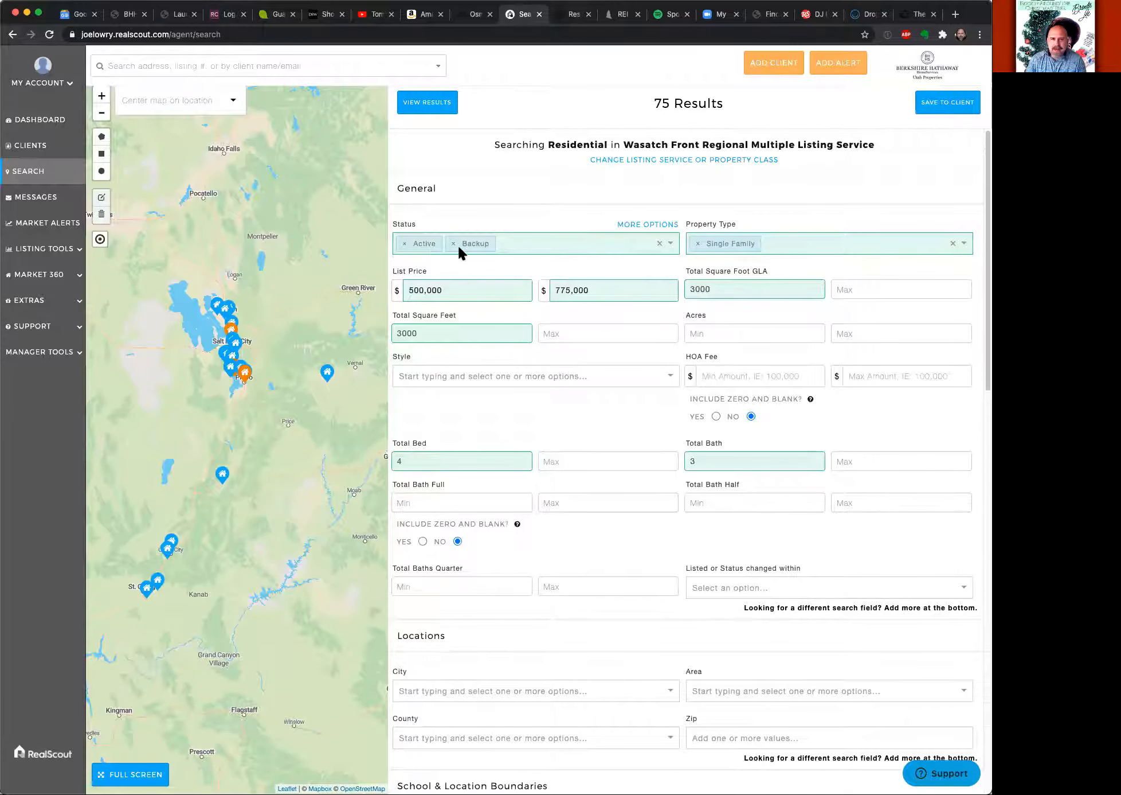
scroll(598, 428, down, 4)
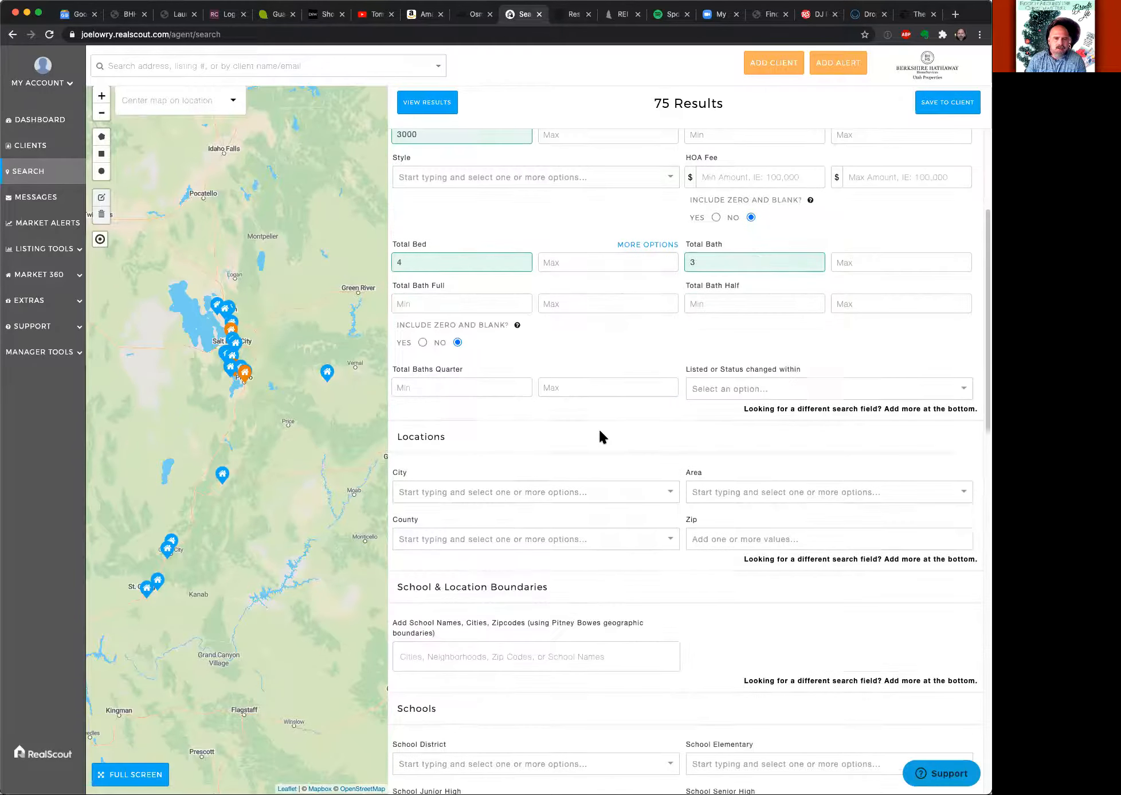
click(745, 391)
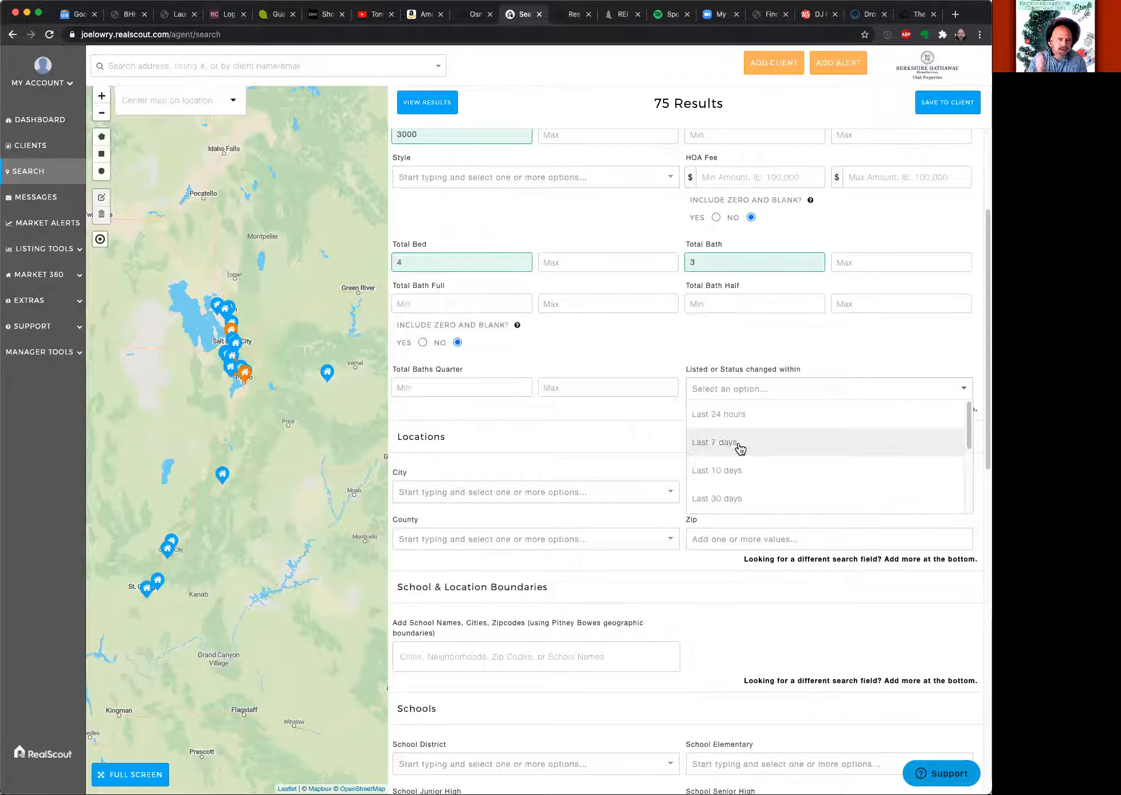
click(642, 333)
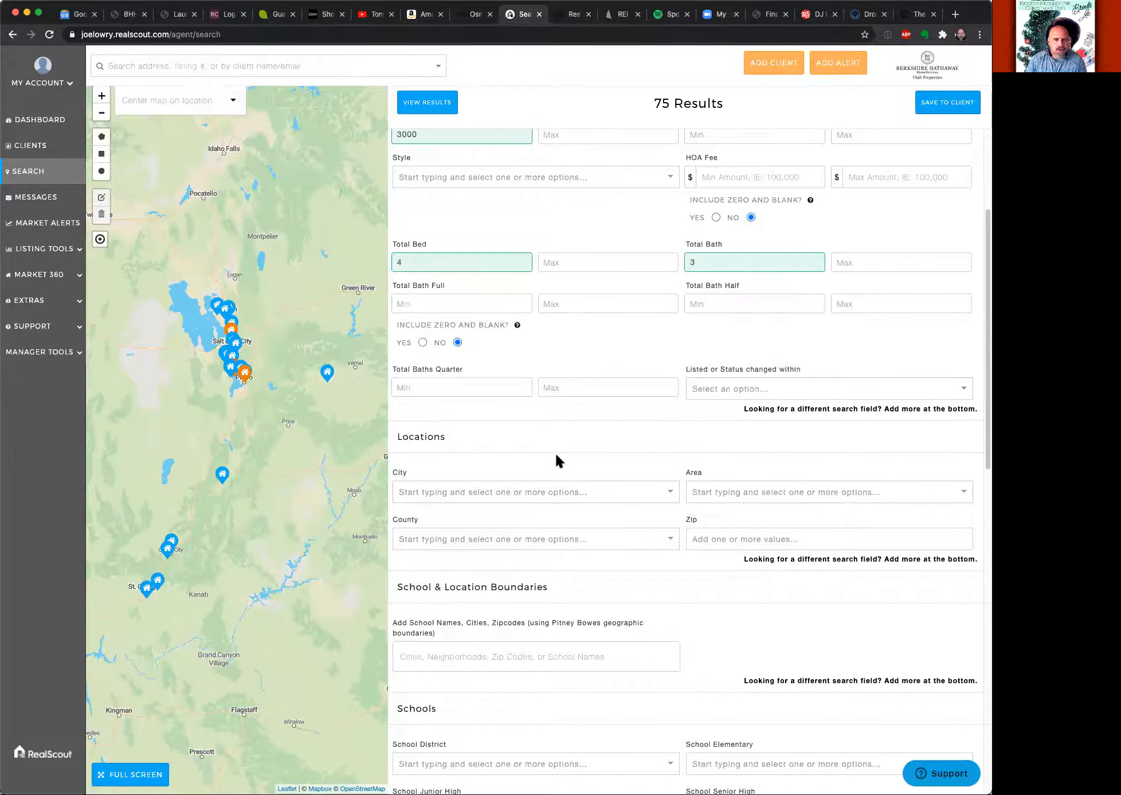
Try limiting the search to the cities Sandy, Draper and Midvale, and clear the City criterion again.
scroll(557, 457, down, 3)
scroll(536, 401, down, 2)
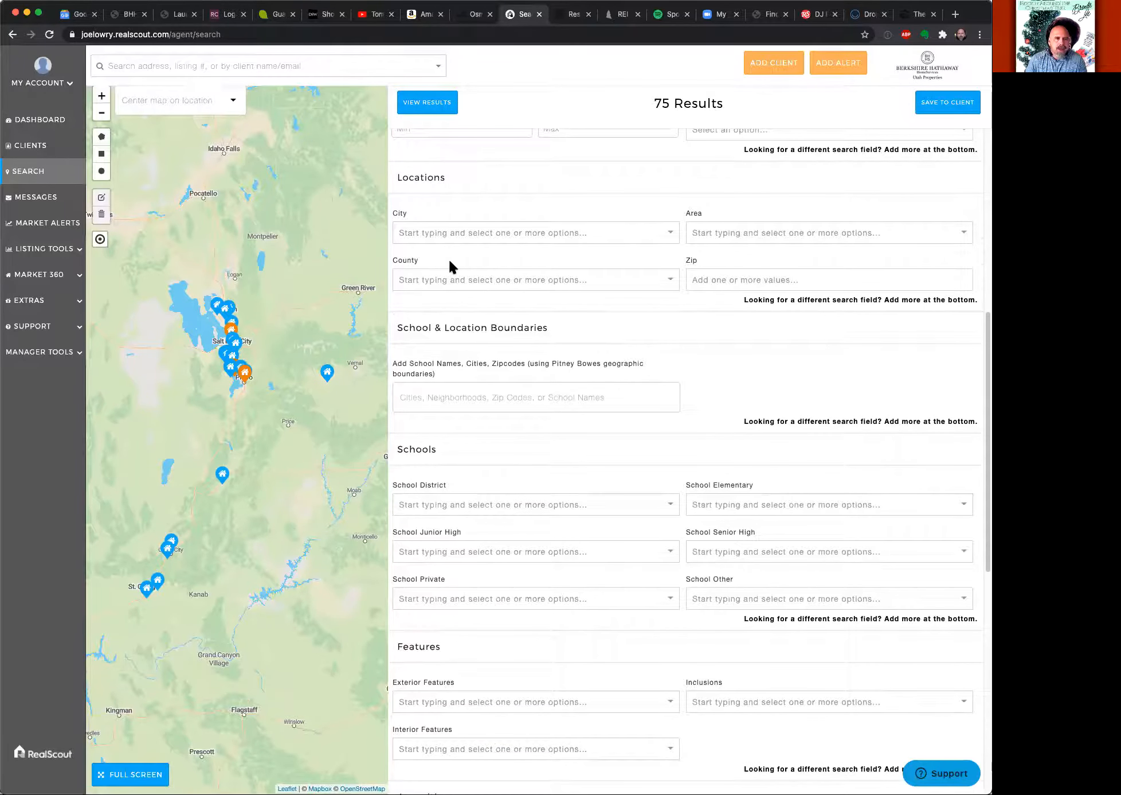
click(450, 232)
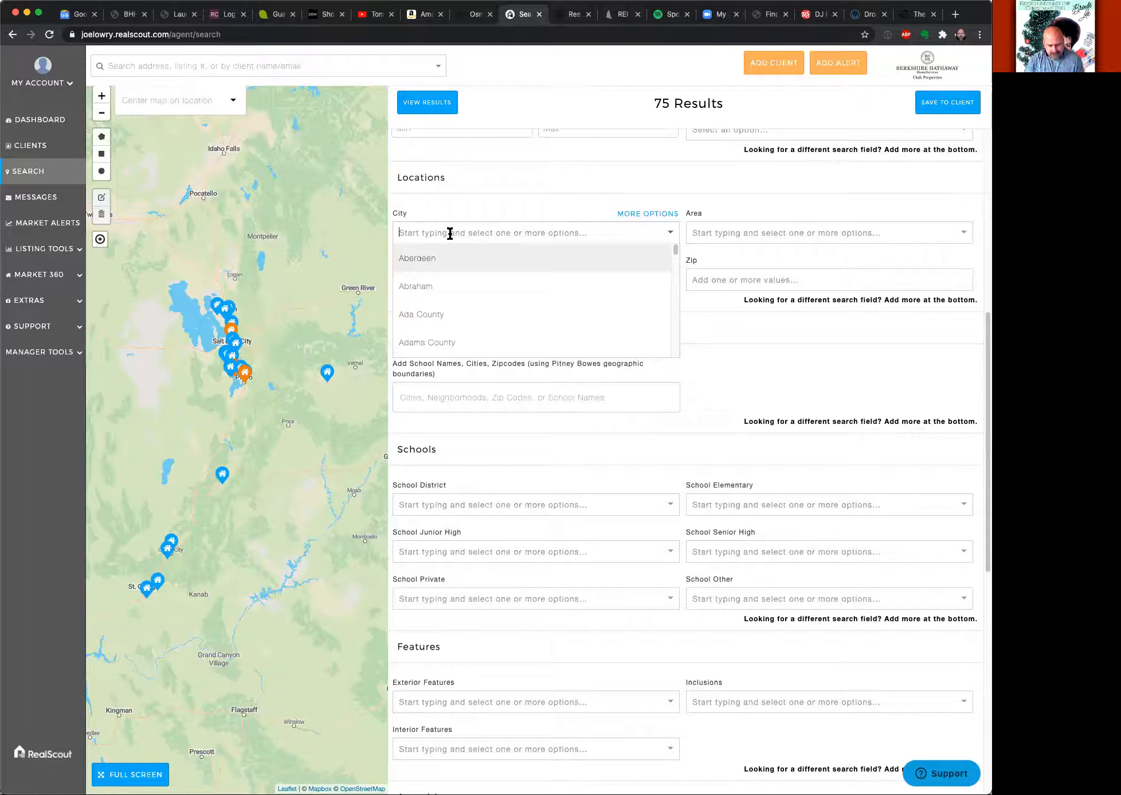
text(sandy)
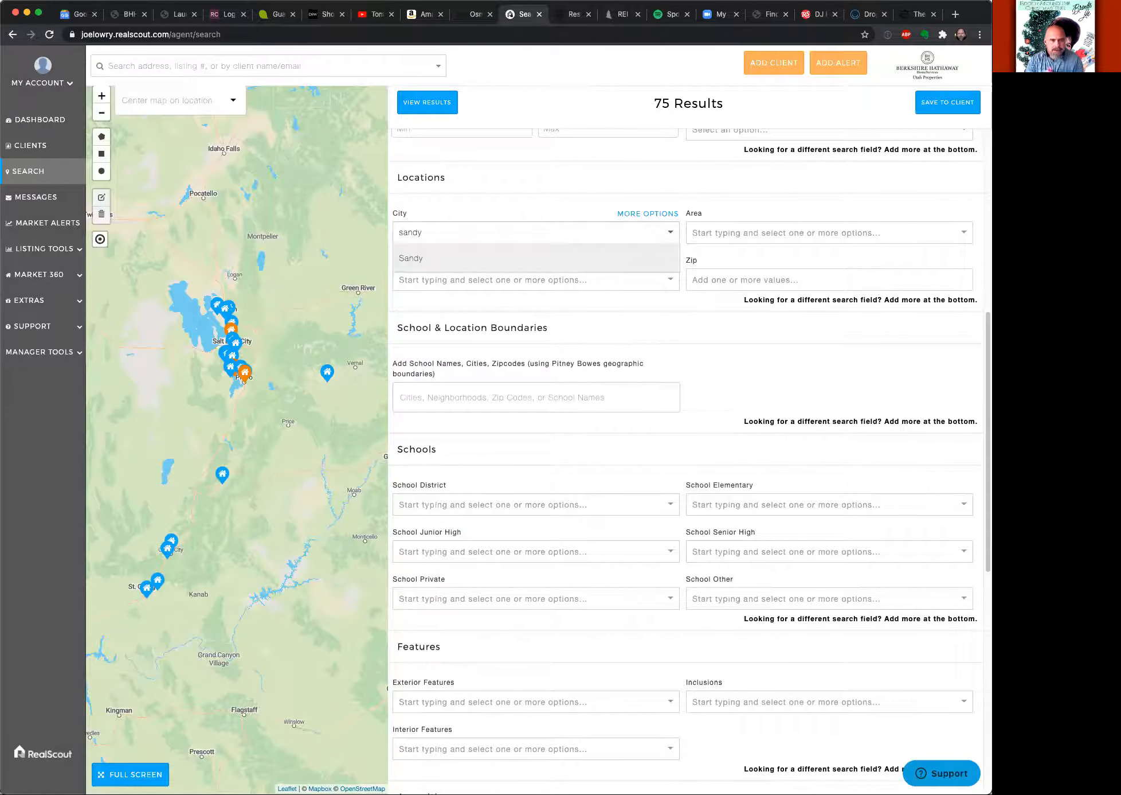
click(458, 260)
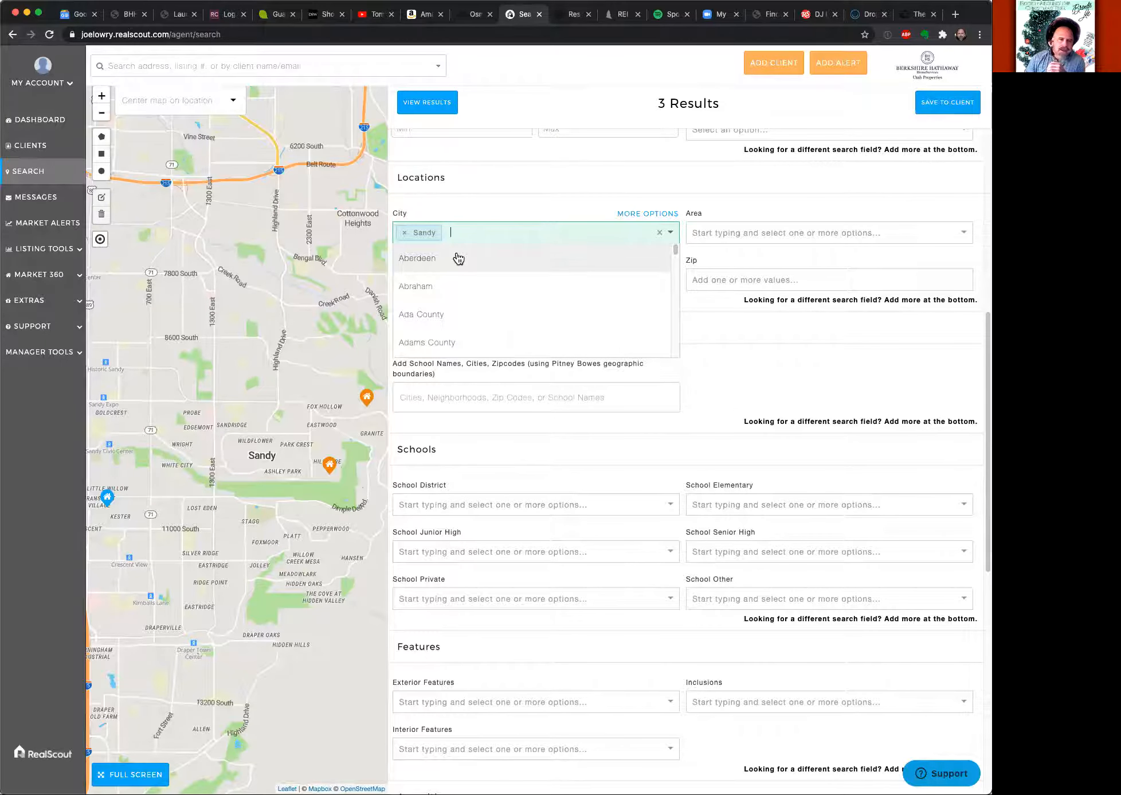
text(dra)
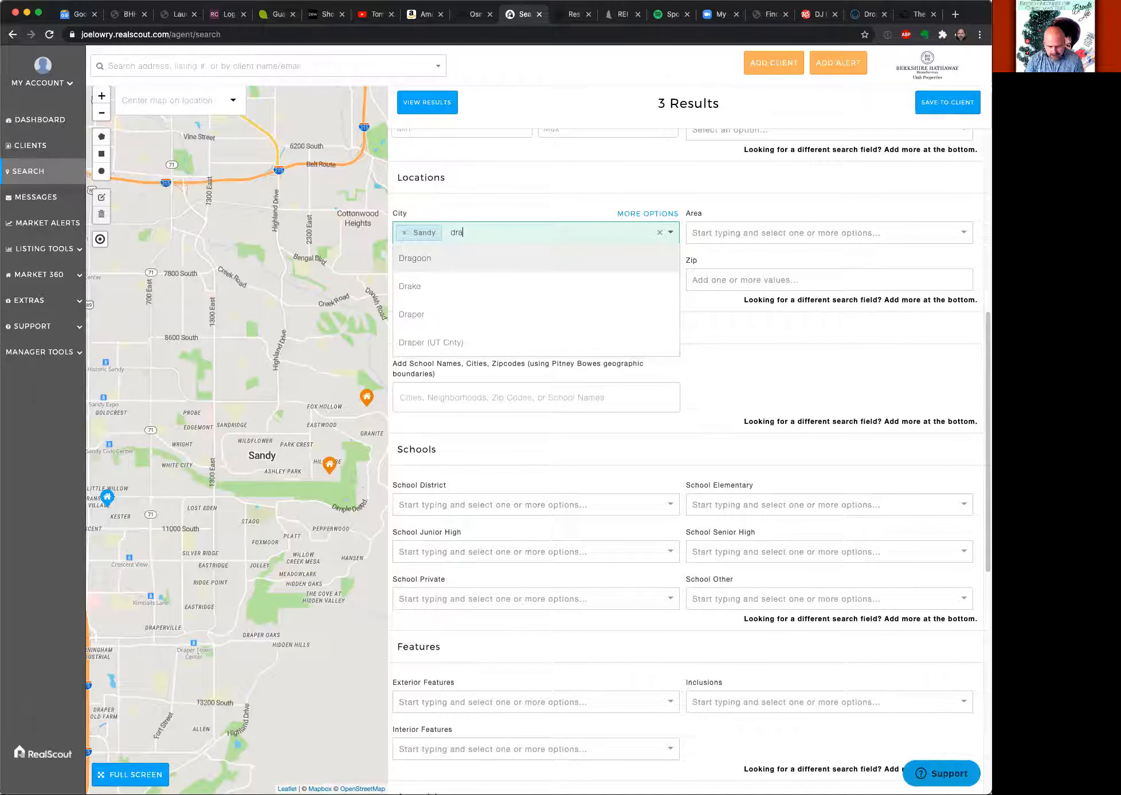
text(per)
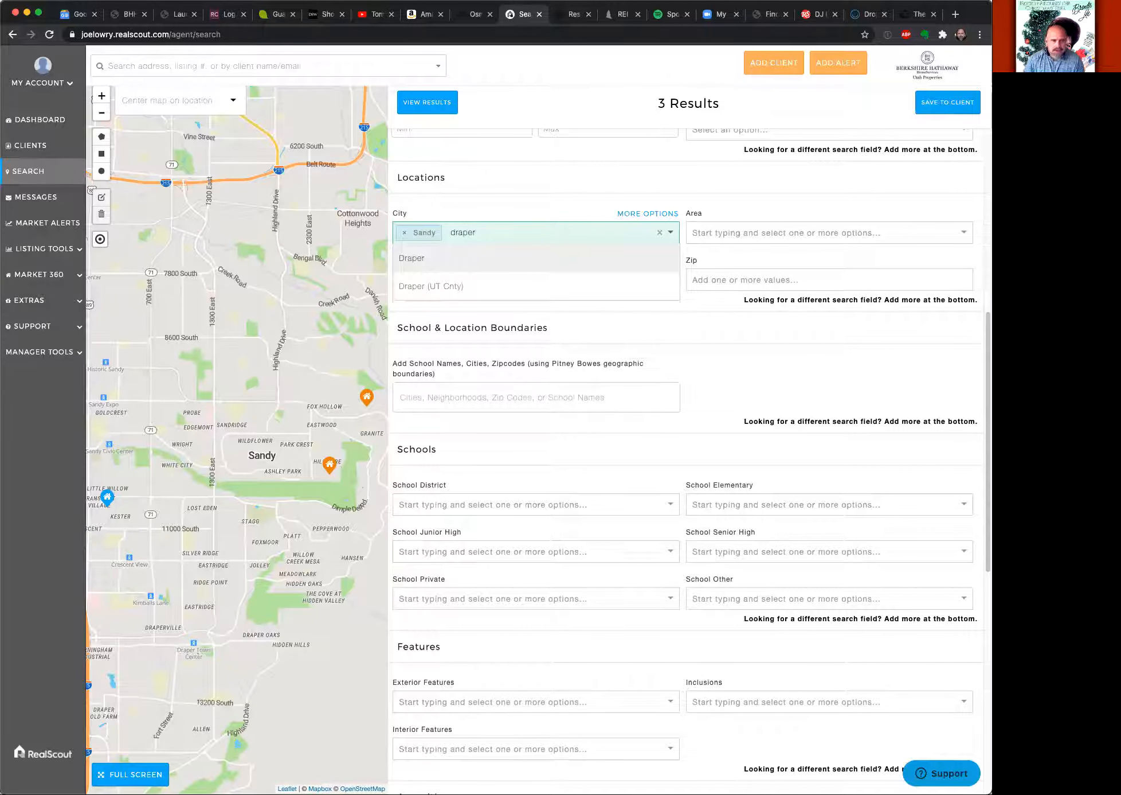
click(444, 266)
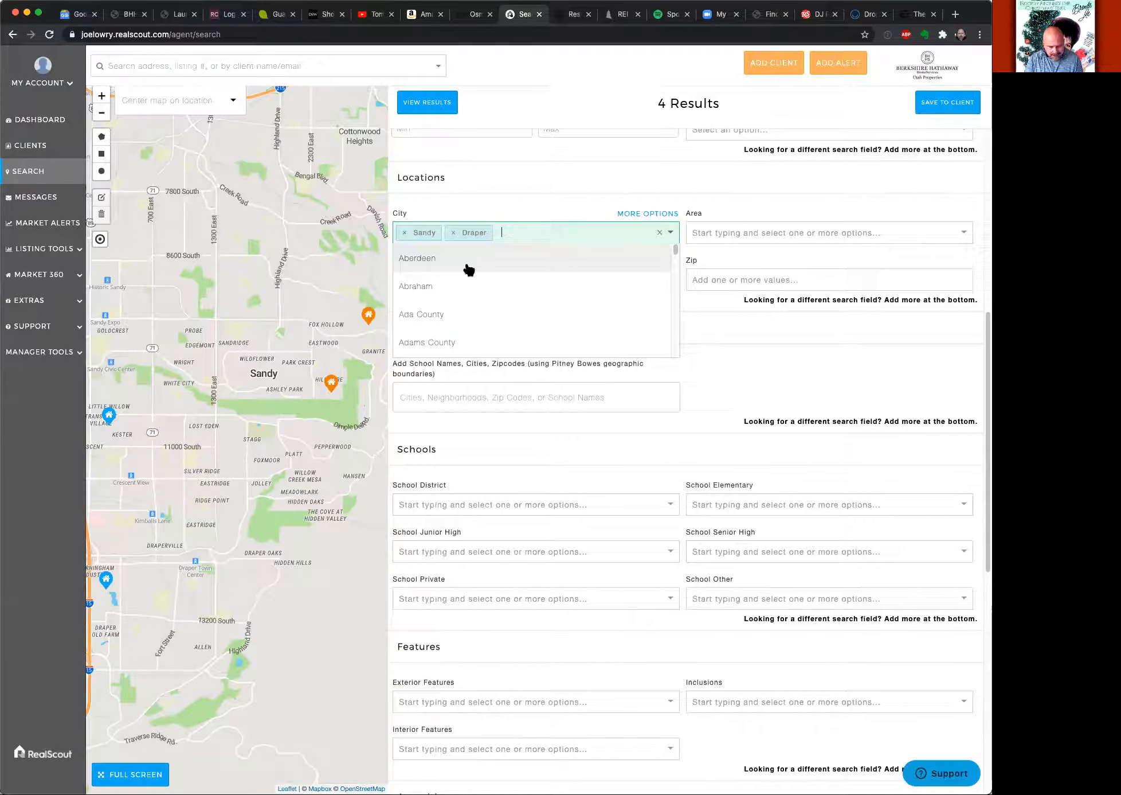
text(midvale)
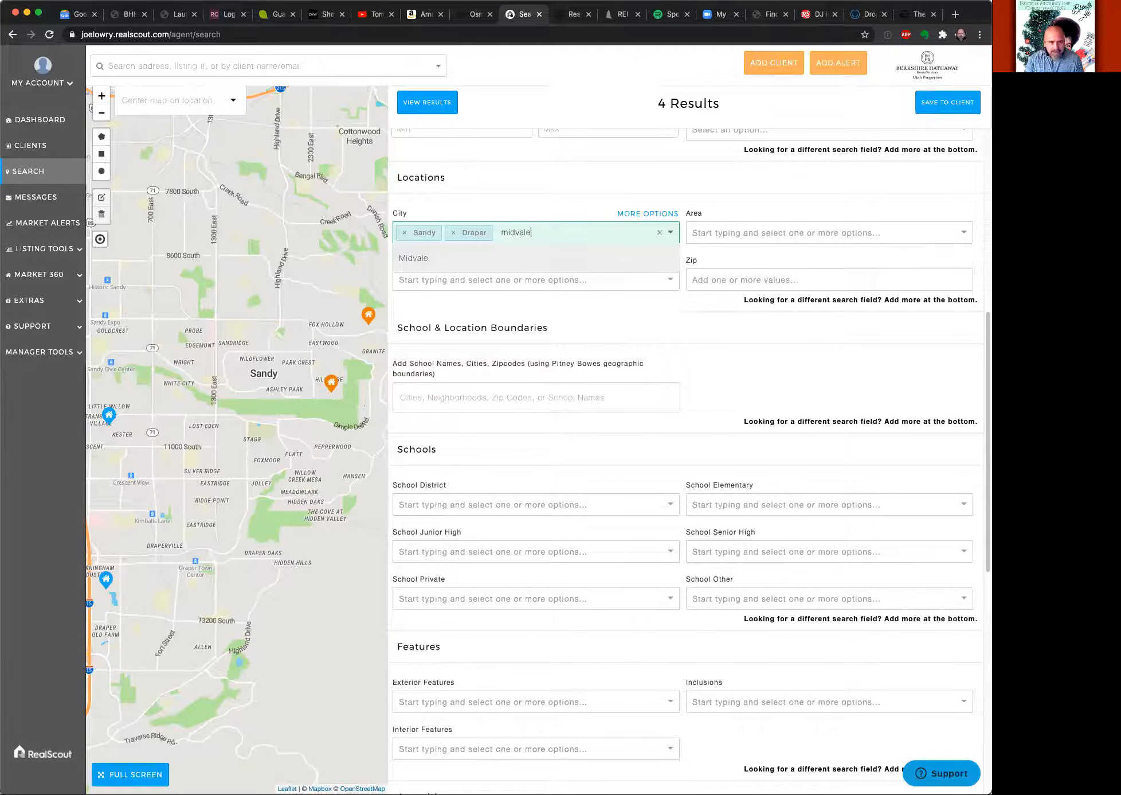
click(445, 259)
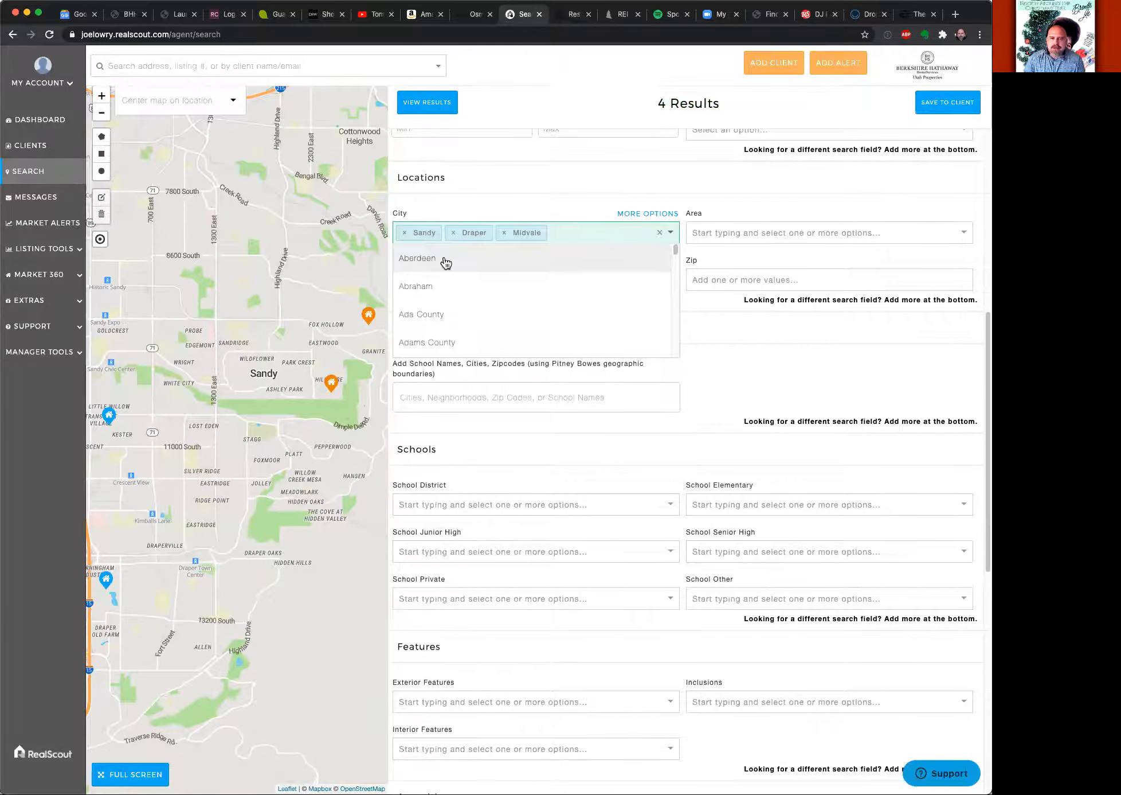
click(658, 233)
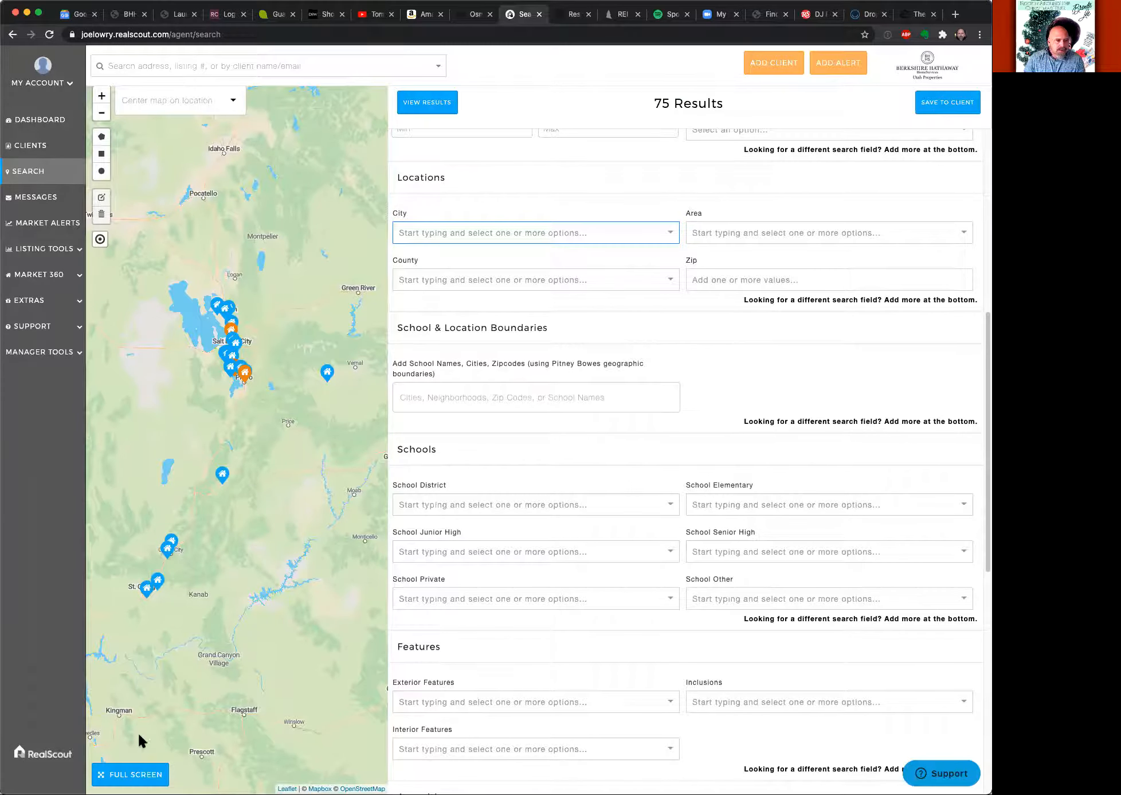
Expand the map to full screen and focus it on the Salt Lake Valley between Bountiful and Lehi.
click(147, 775)
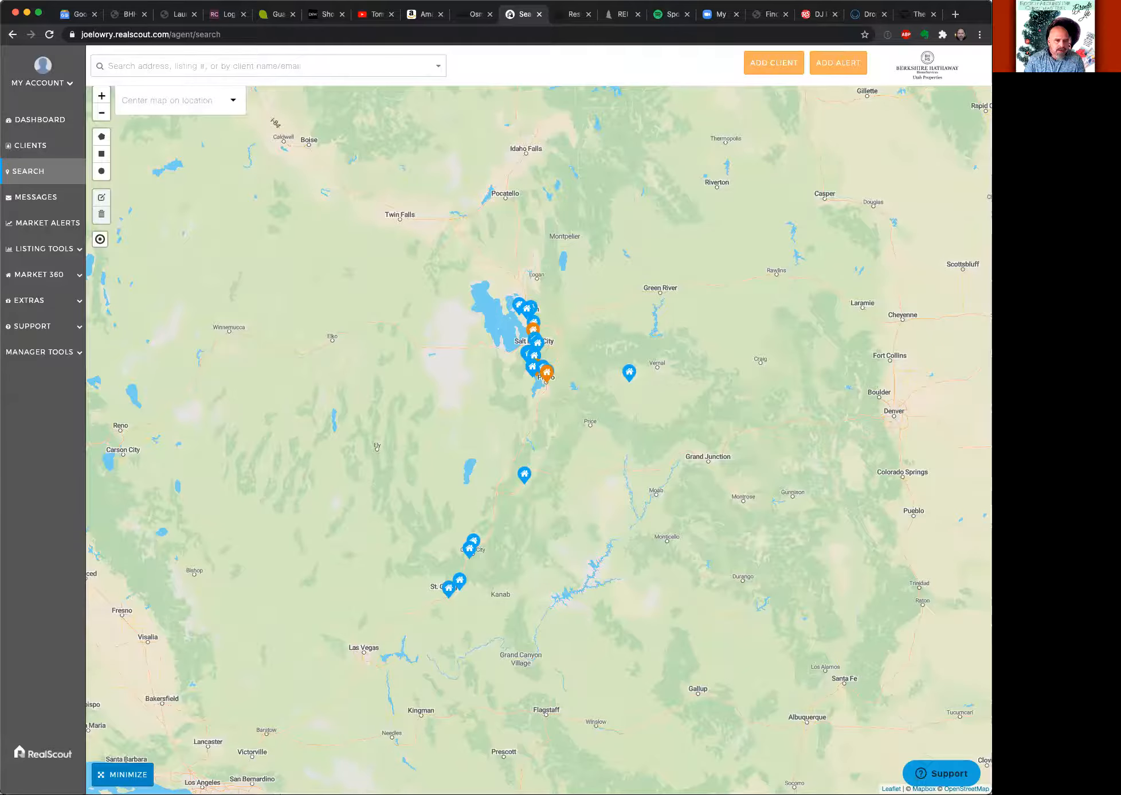
click(143, 775)
click(143, 775)
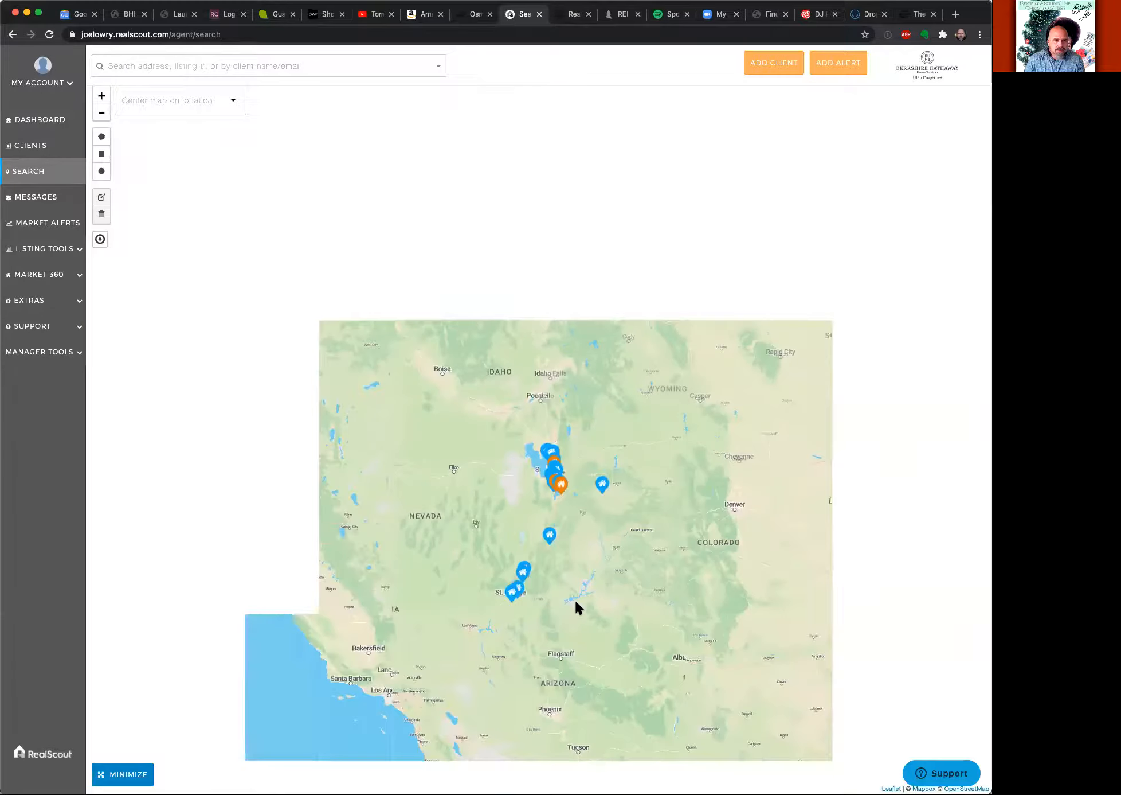
scroll(574, 603, up, 1)
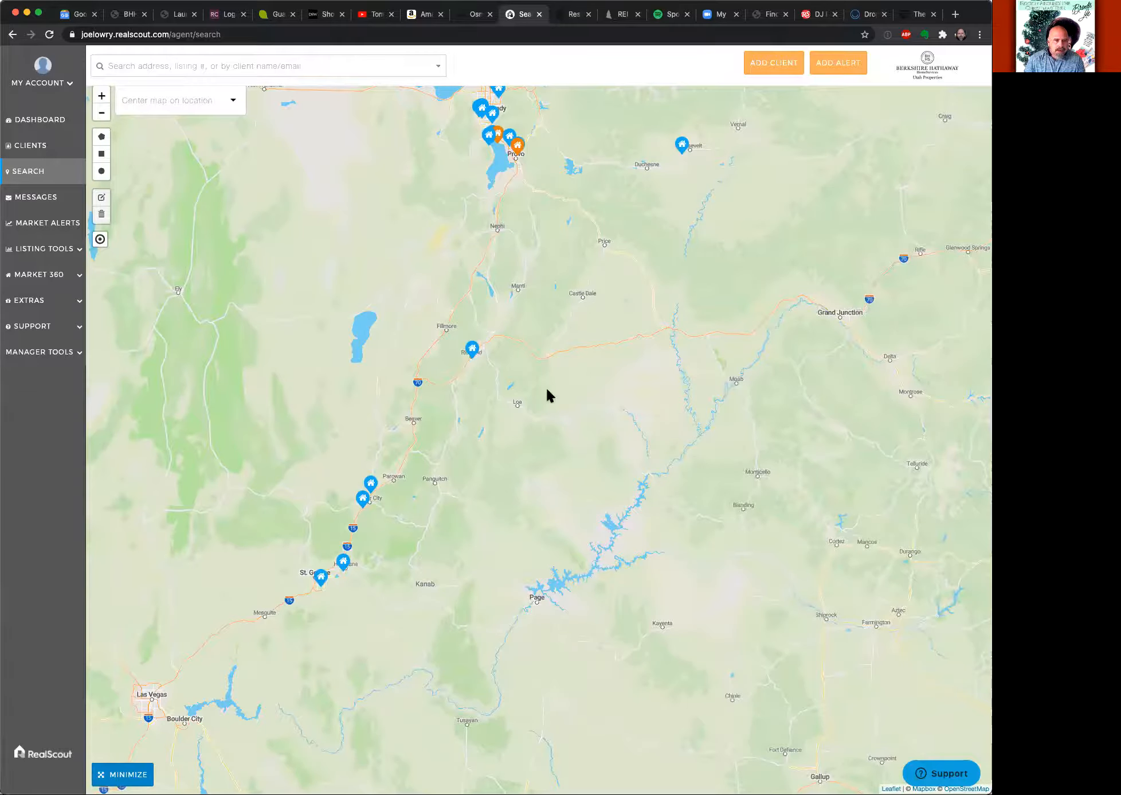
drag(542, 328, 570, 566)
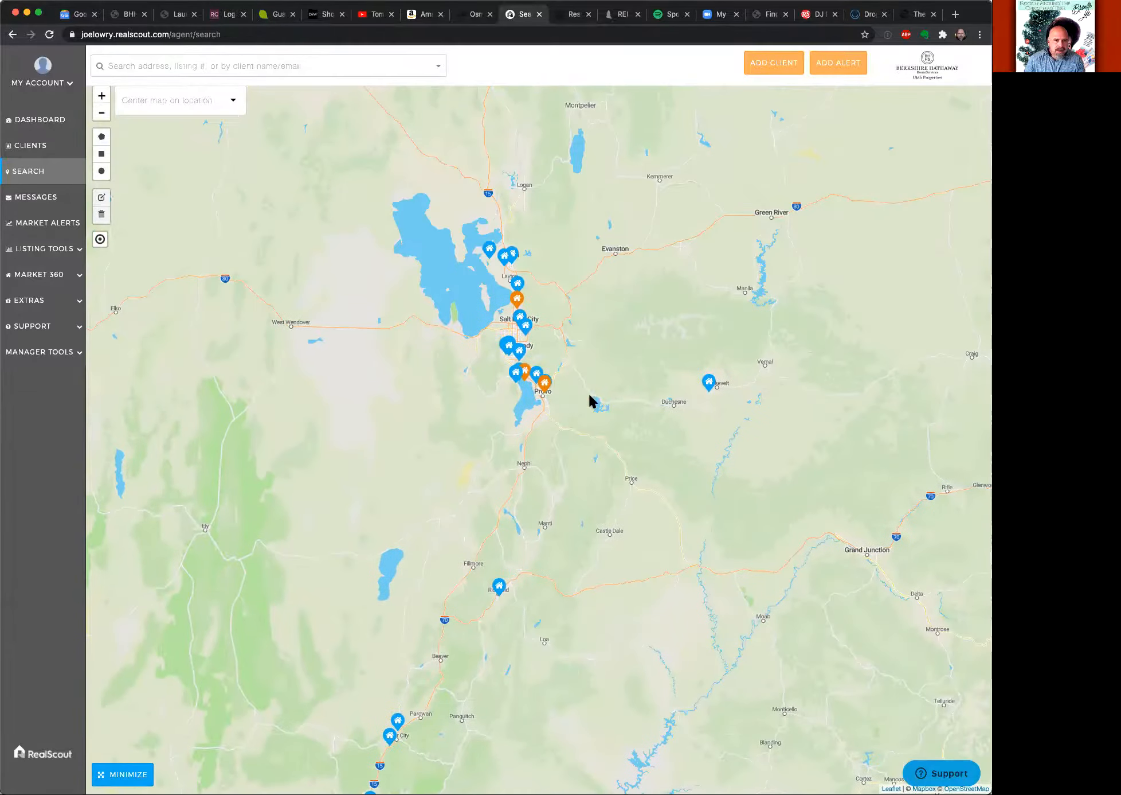
drag(601, 358, 630, 410)
scroll(617, 392, up, 1)
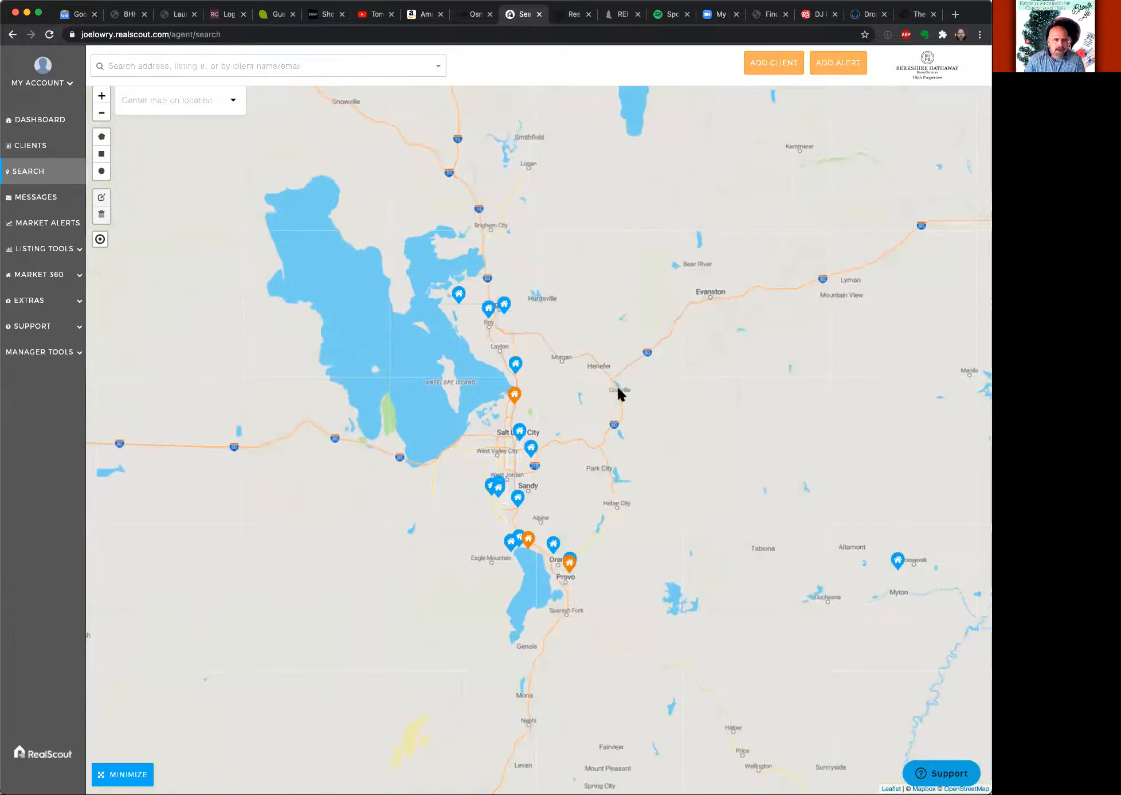
scroll(616, 394, up, 1)
drag(520, 468, 621, 430)
scroll(568, 466, up, 1)
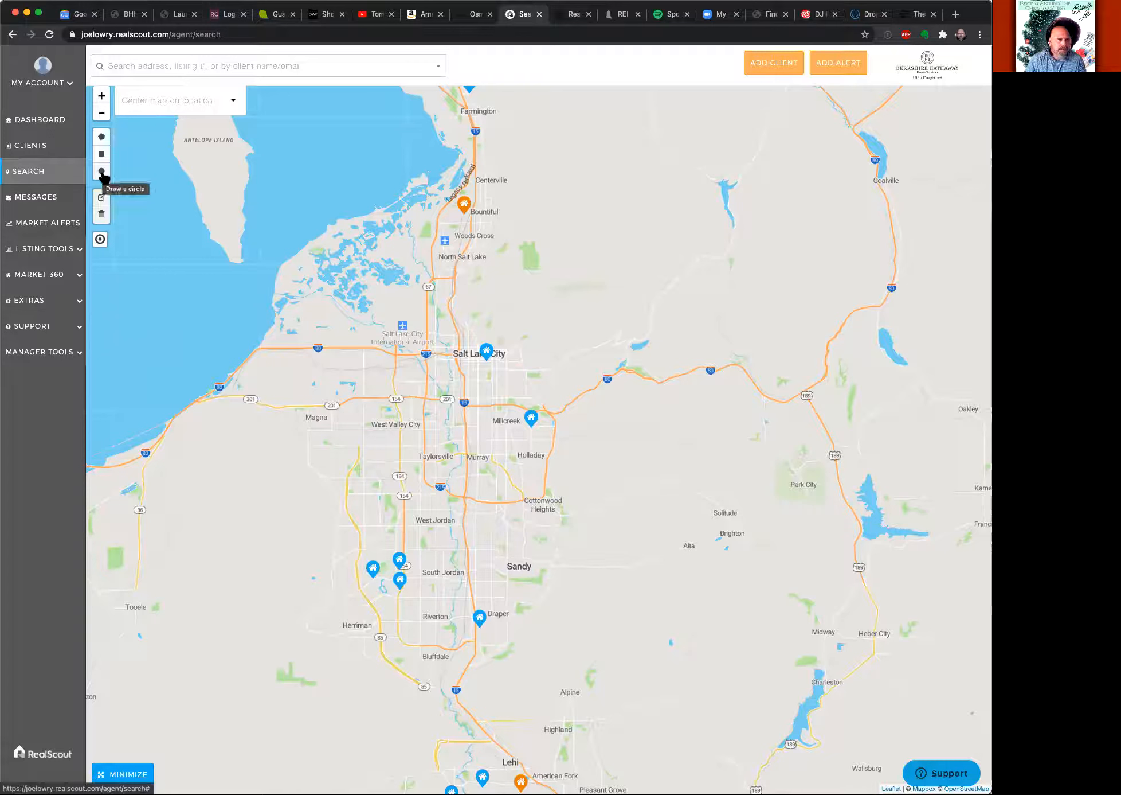
Draw a closed five-point polygon search boundary around Salt Lake City, Millcreek, South Jordan and Sandy, and return the map to its reduced size.
click(102, 138)
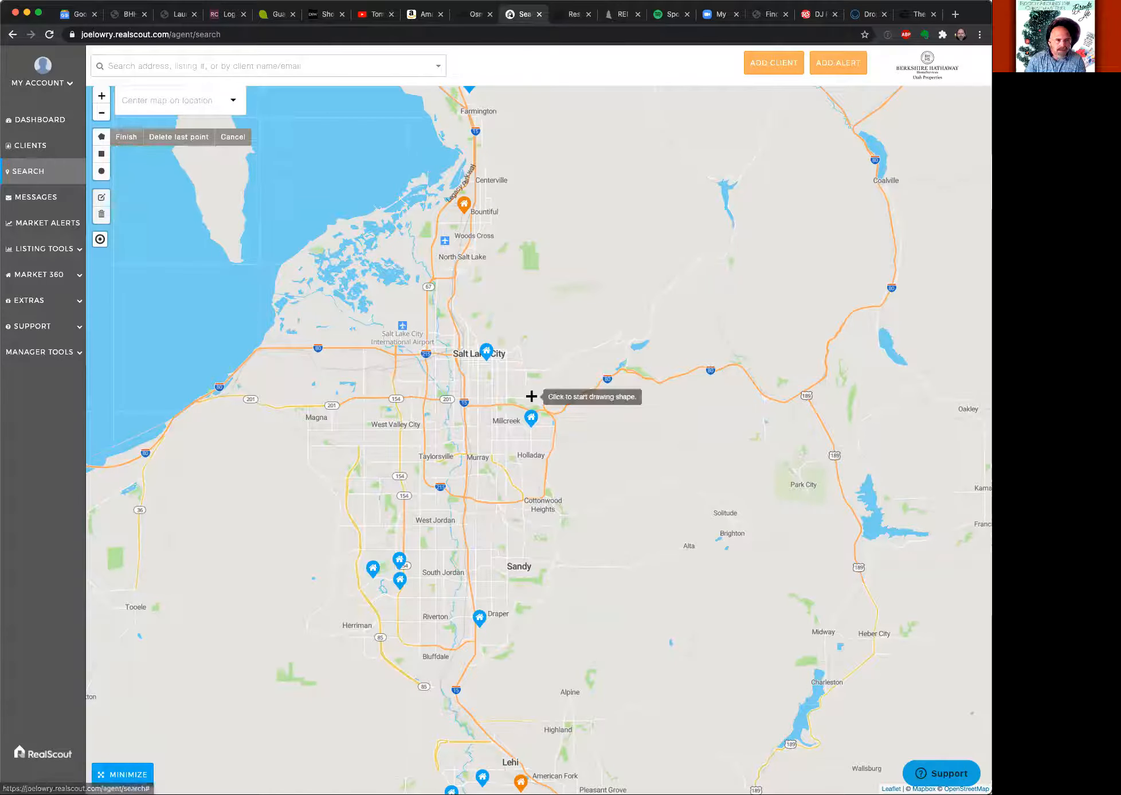
click(484, 322)
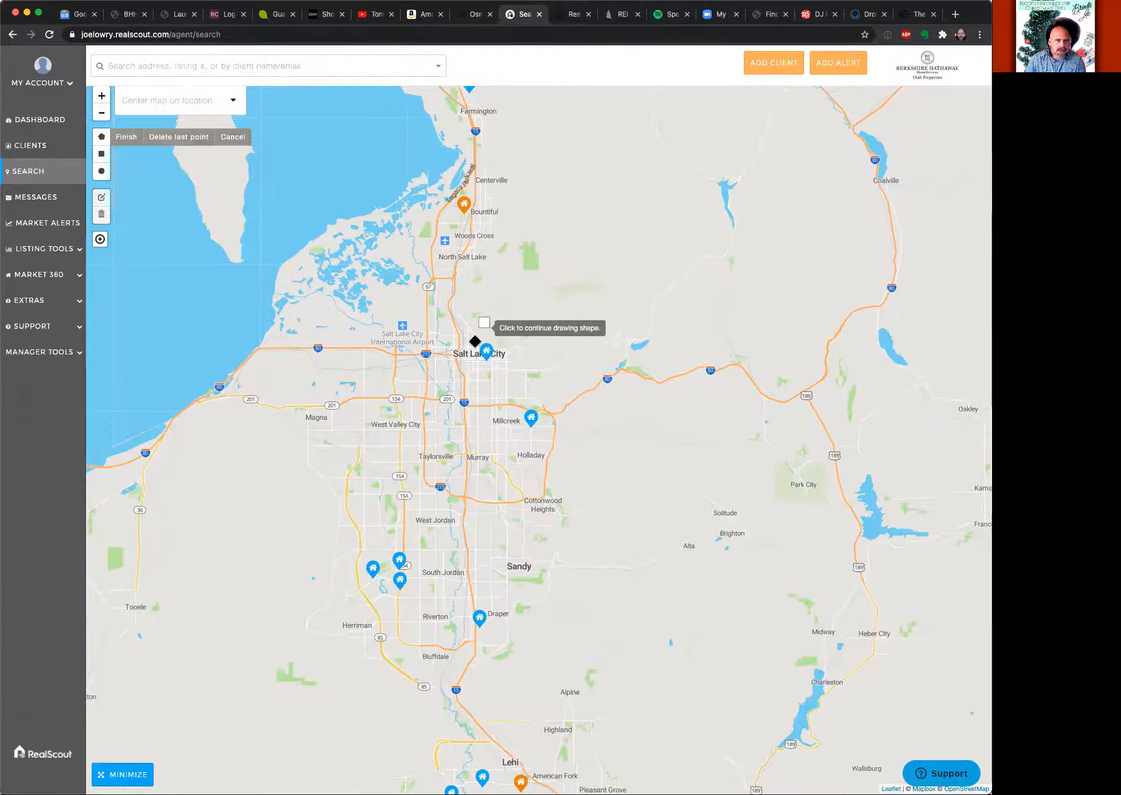
drag(480, 335, 406, 401)
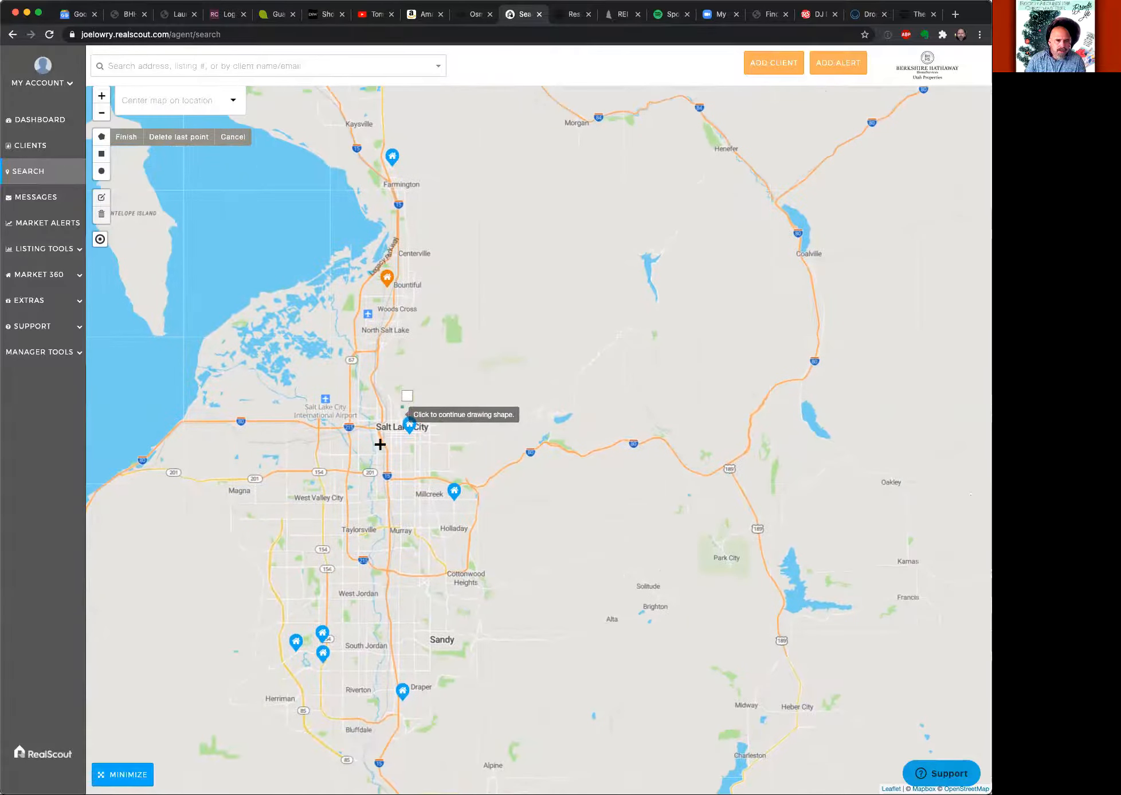
click(231, 648)
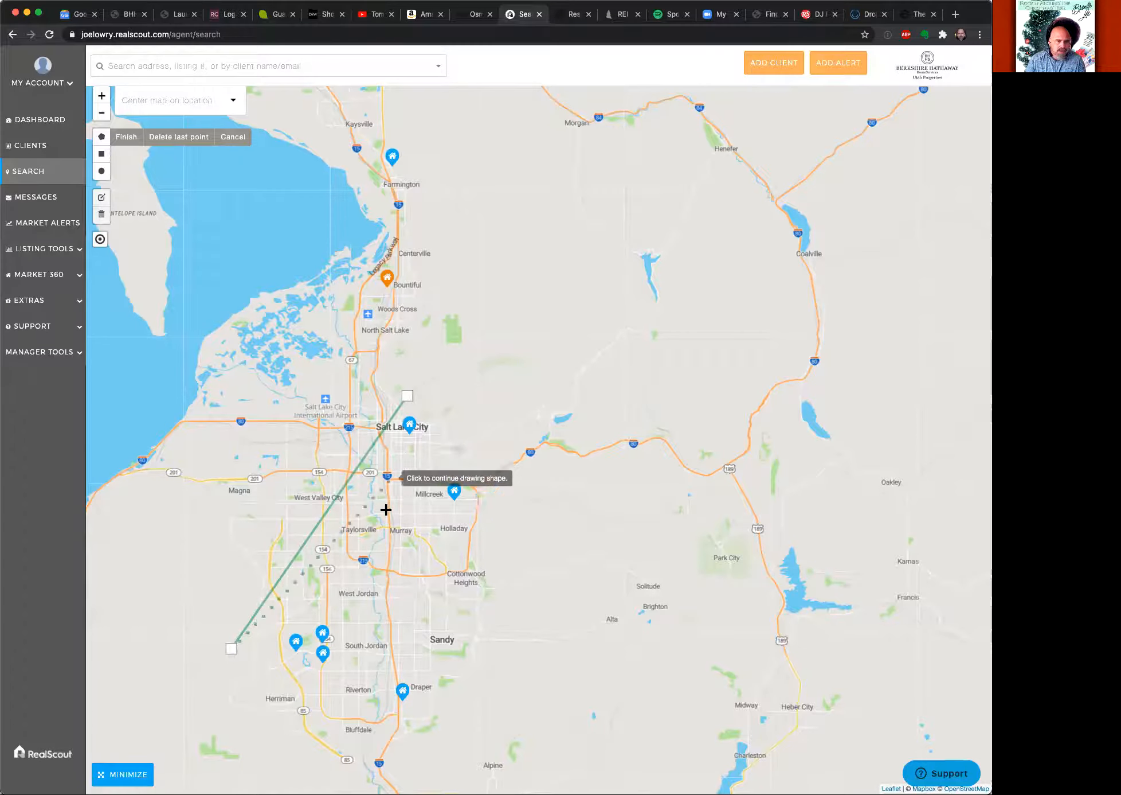
click(502, 747)
click(591, 516)
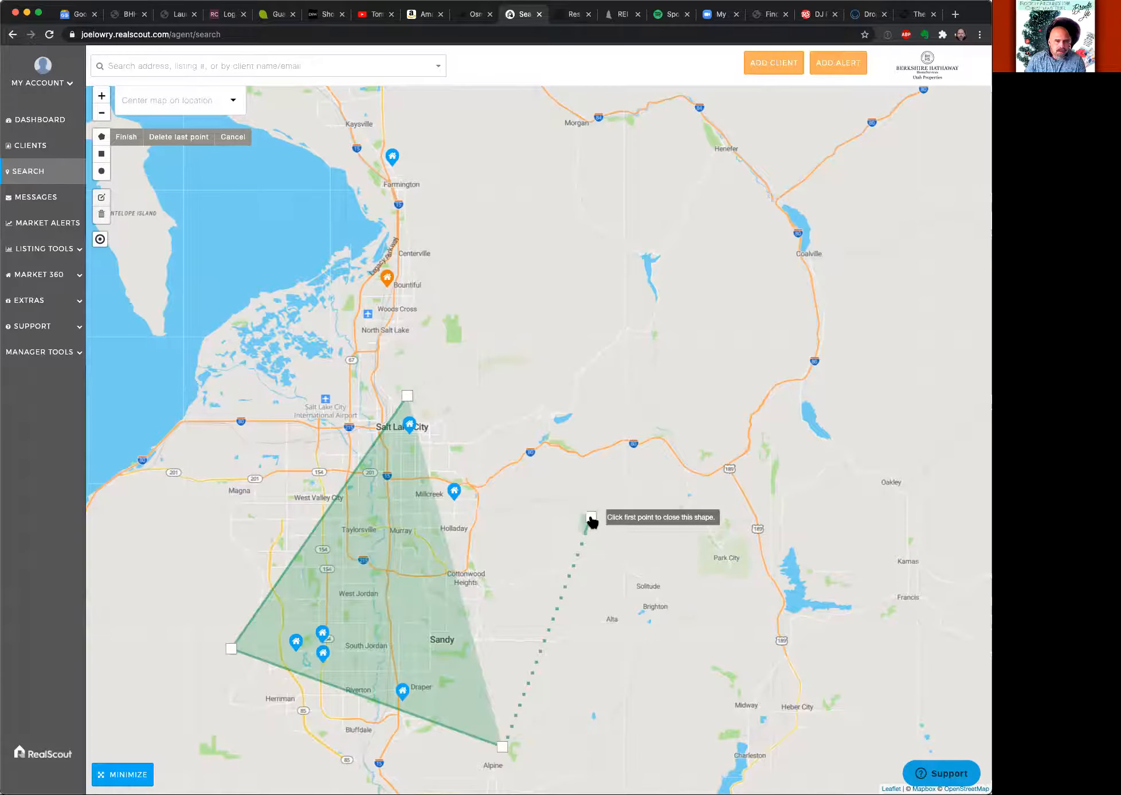
click(508, 409)
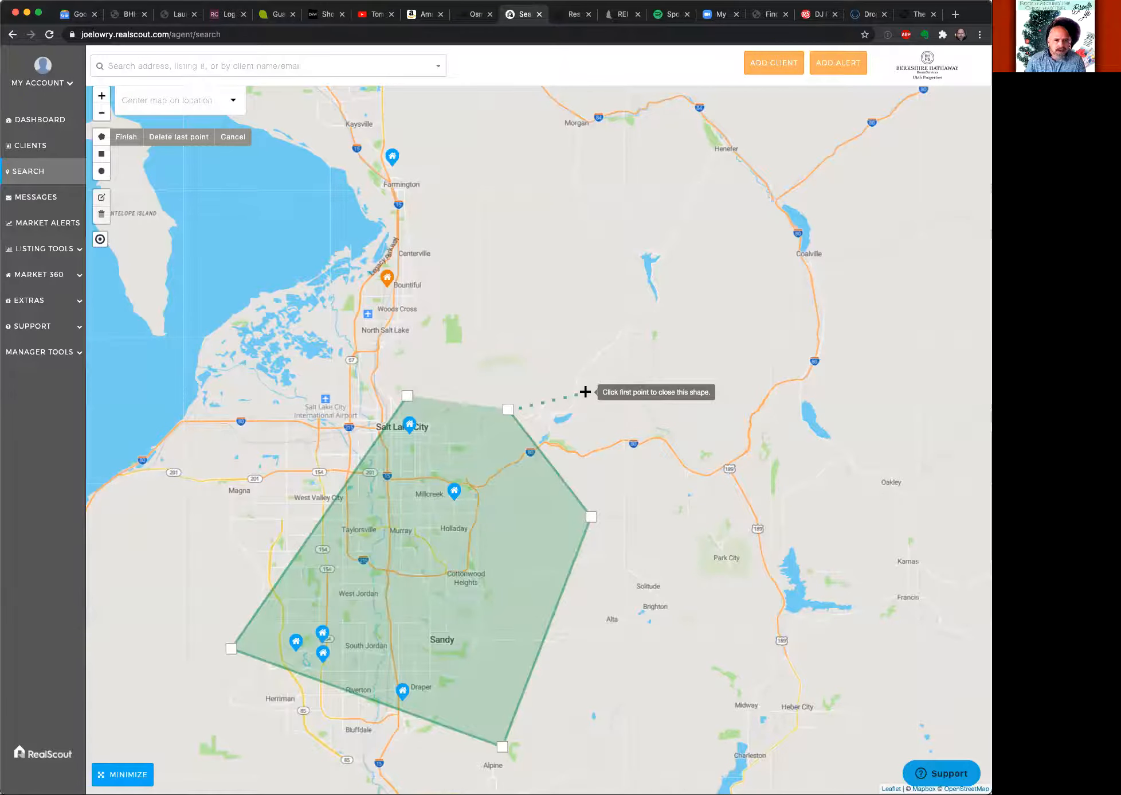
click(407, 397)
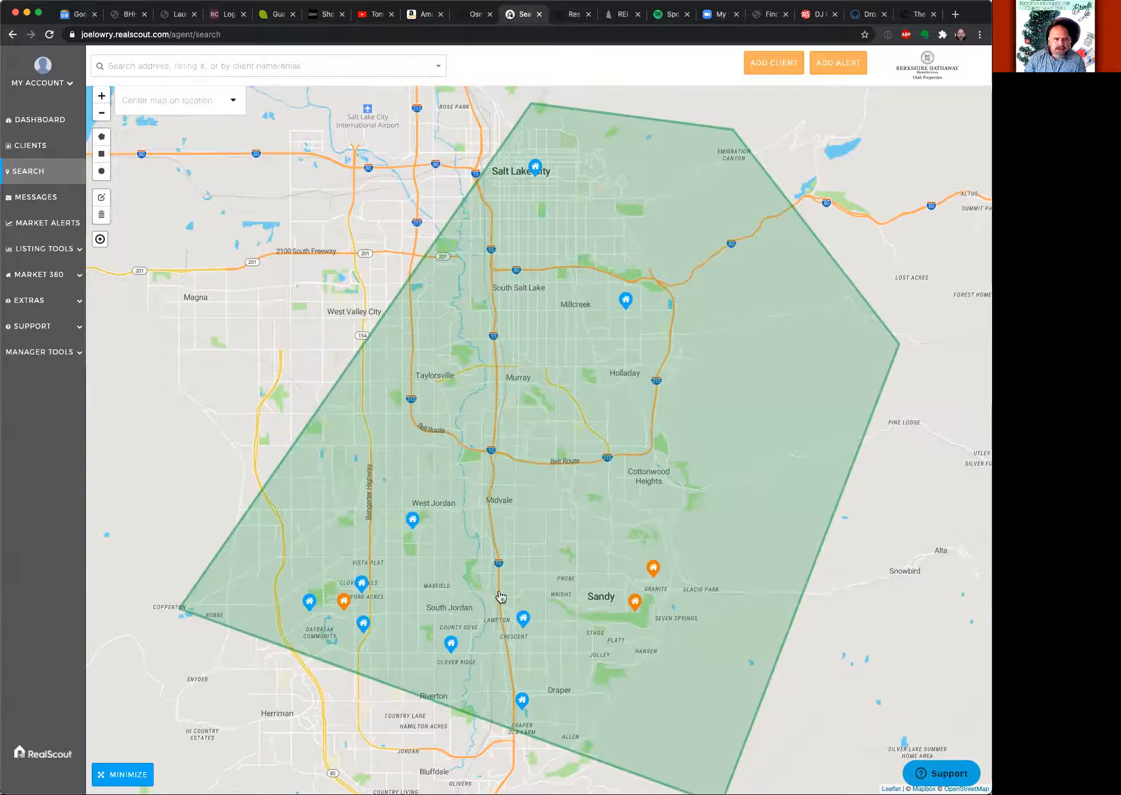
click(127, 774)
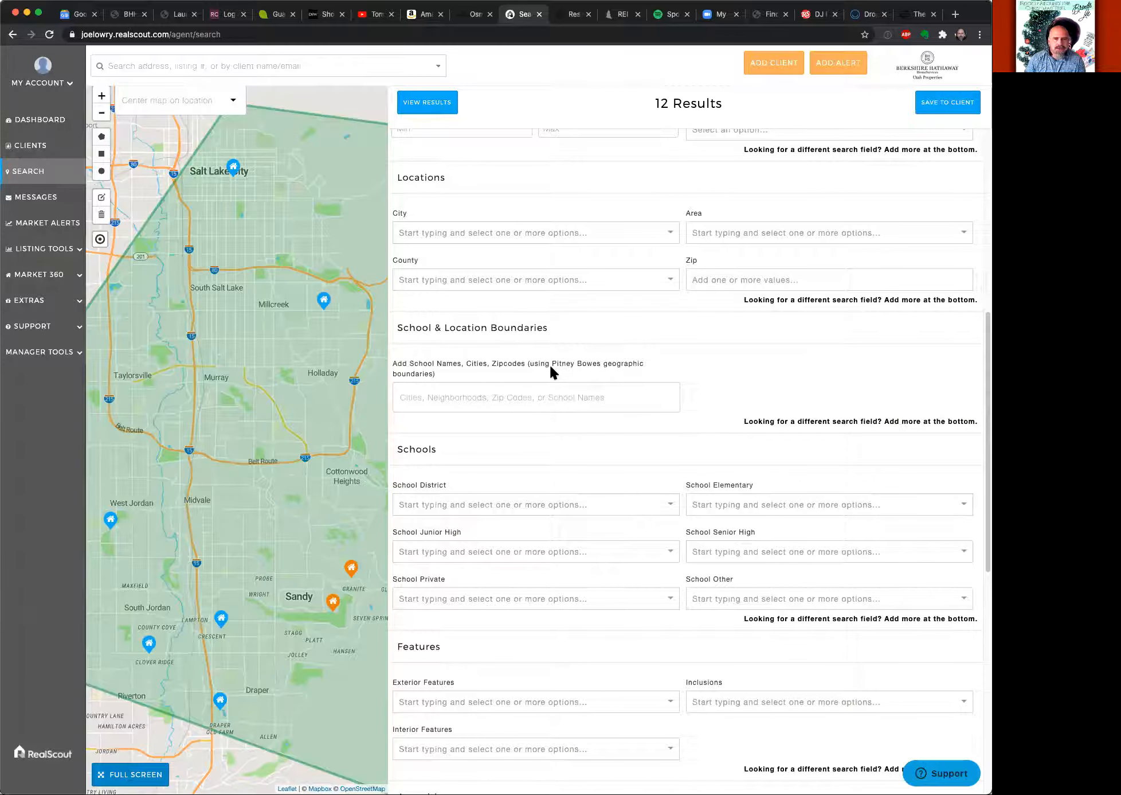
Review the search criteria from bed and bath through locations, schools, features and amenities to the subdivision and additional search options.
scroll(559, 374, up, 5)
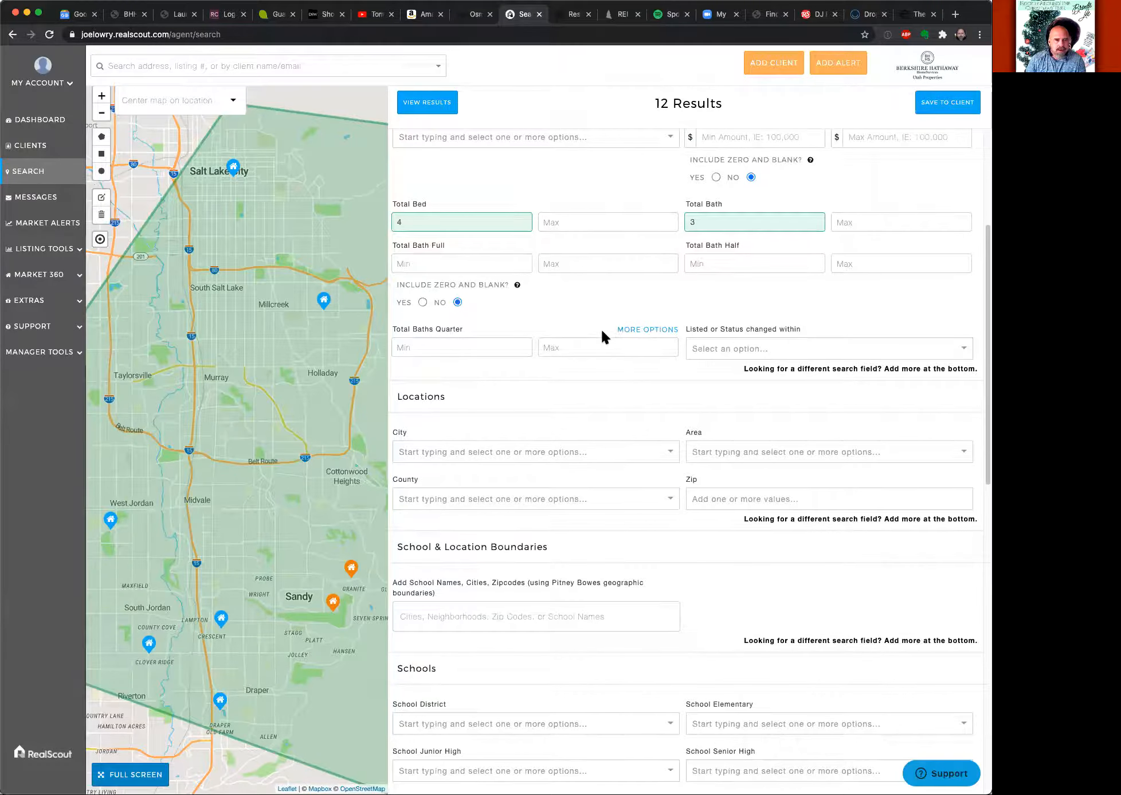
scroll(601, 337, down, 2)
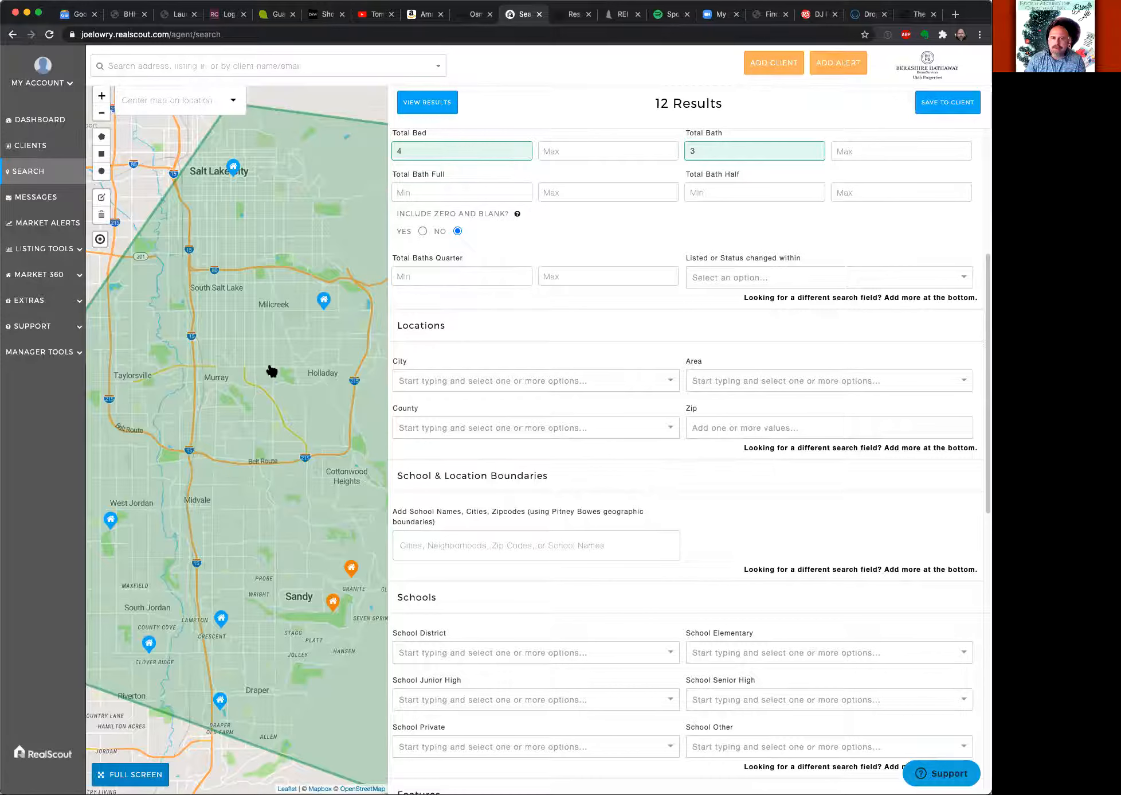
scroll(559, 409, down, 5)
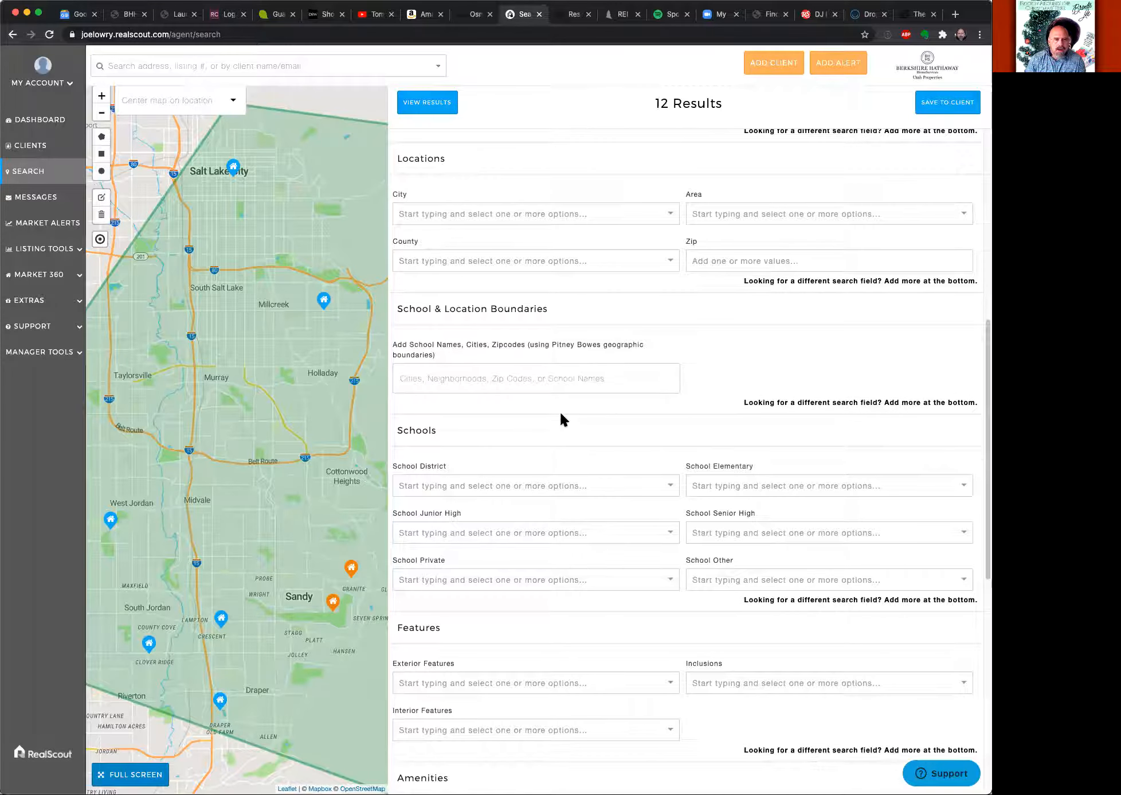
scroll(559, 409, down, 1)
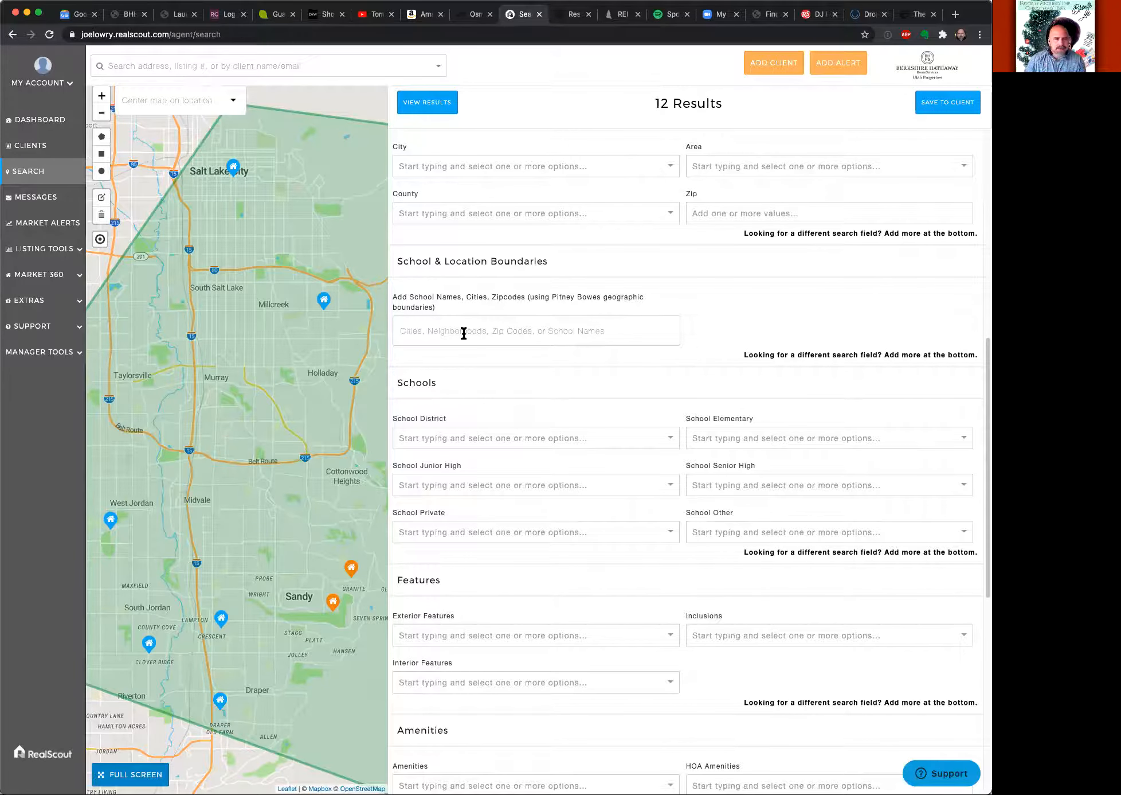
scroll(467, 327, down, 2)
scroll(471, 307, down, 2)
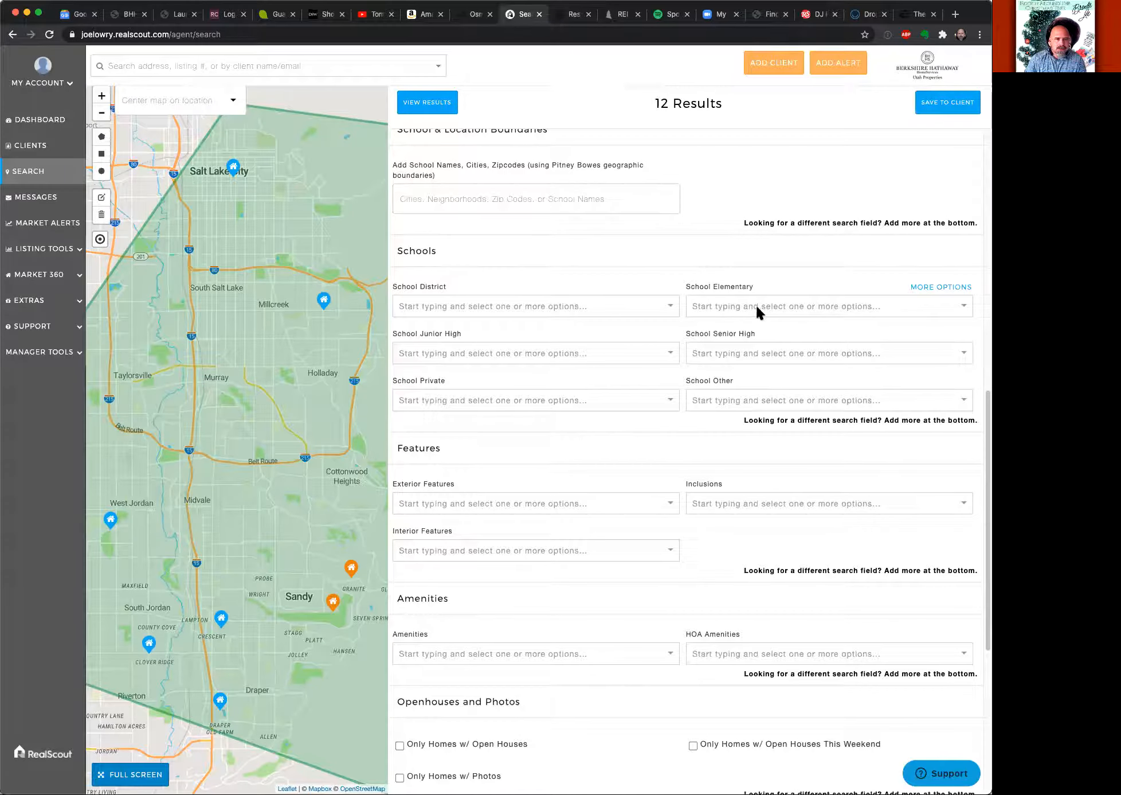
scroll(638, 424, down, 5)
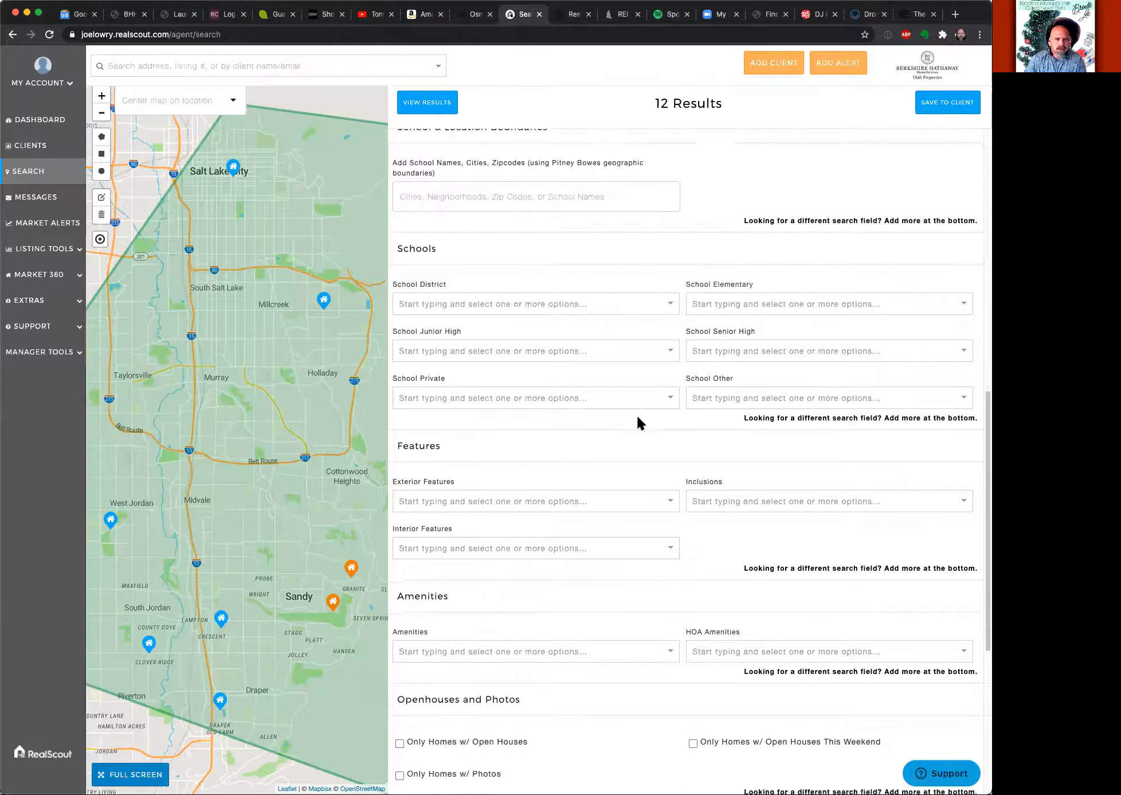
scroll(637, 422, down, 2)
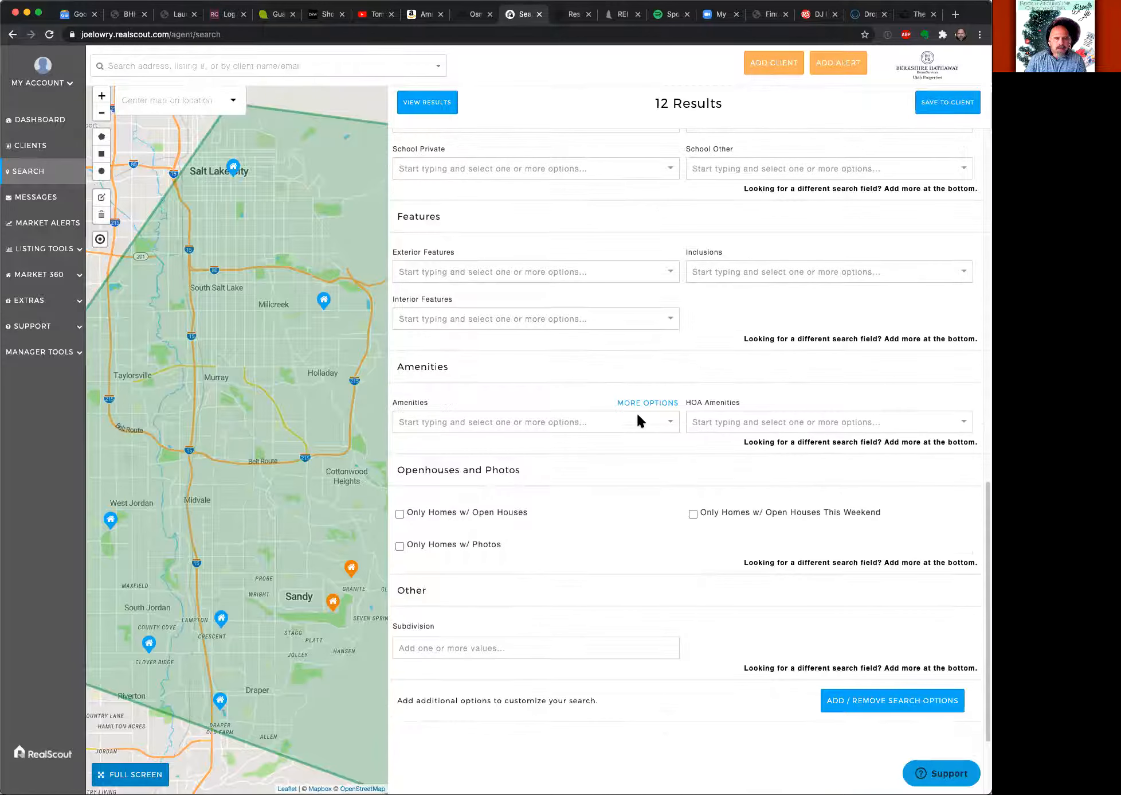
Examine the schools offered under the School Other criterion without choosing any.
click(737, 171)
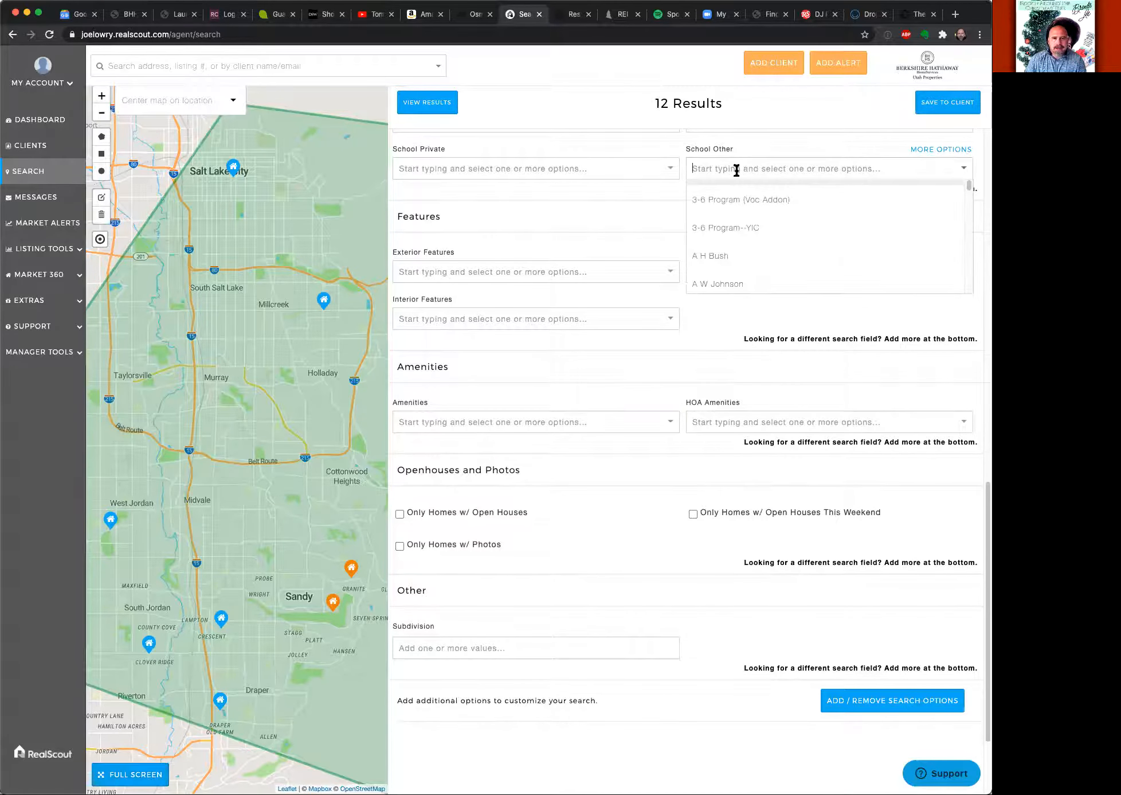
scroll(764, 245, down, 5)
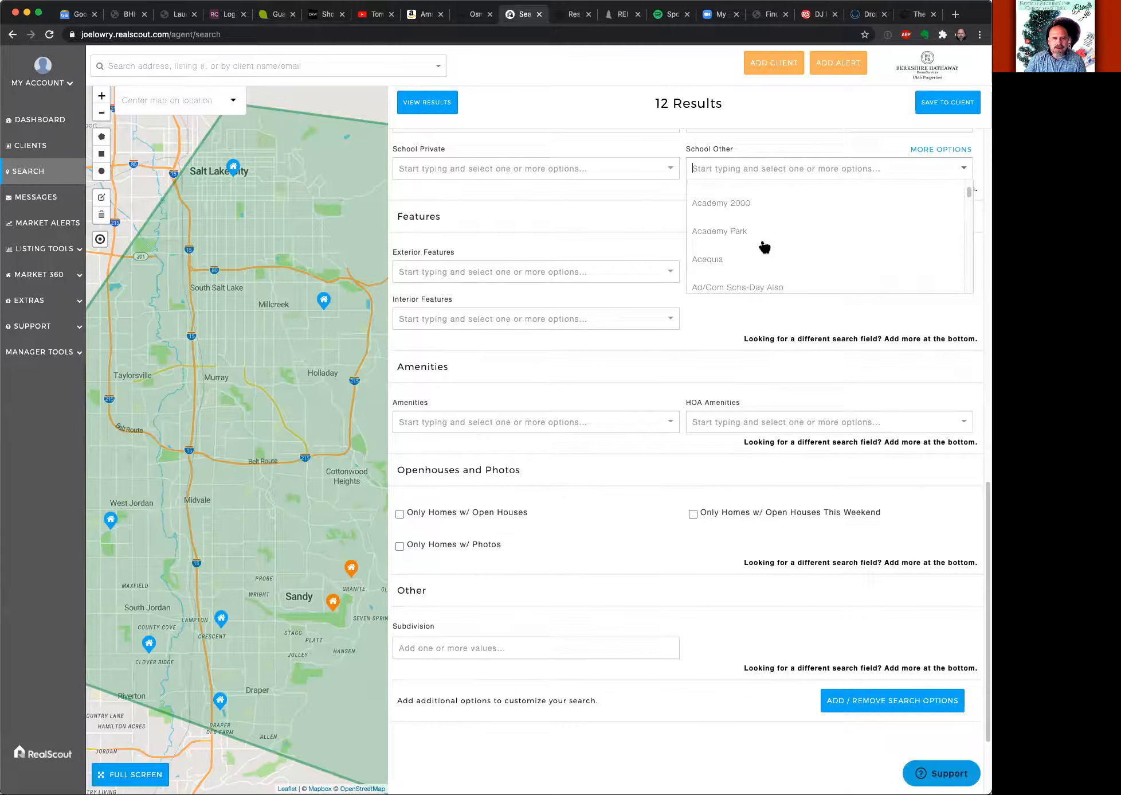
scroll(765, 246, down, 5)
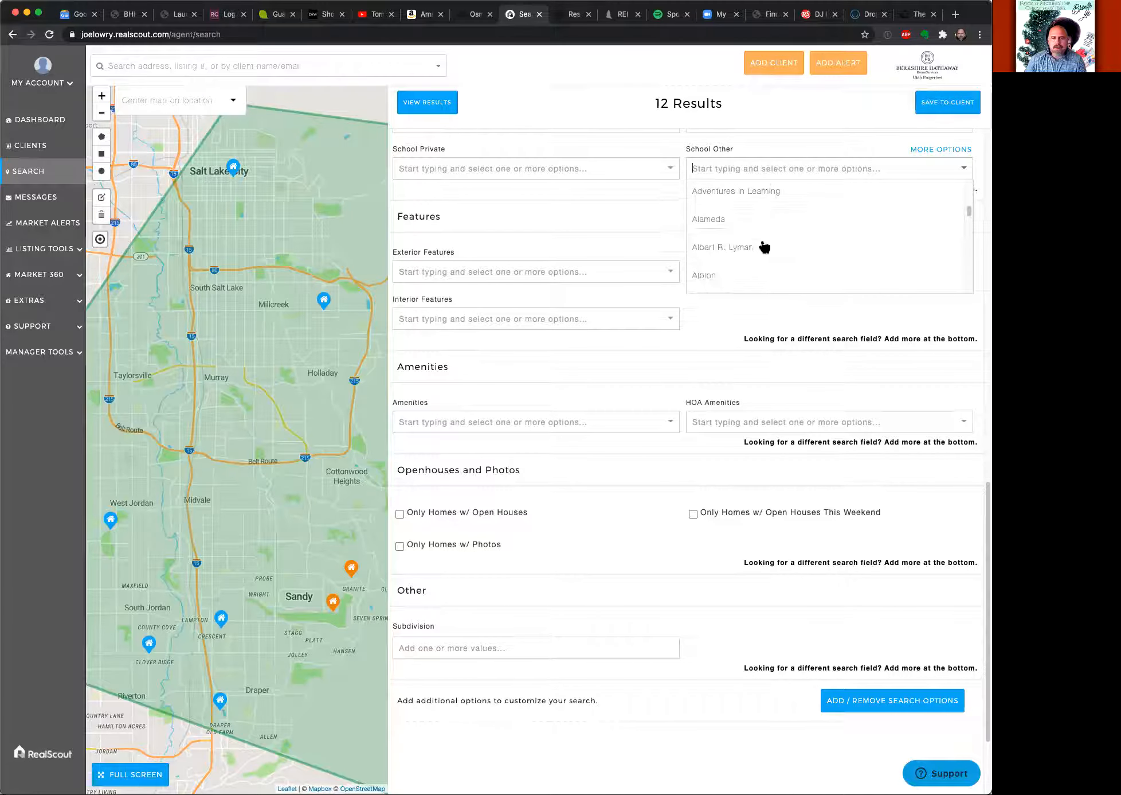
scroll(764, 246, down, 5)
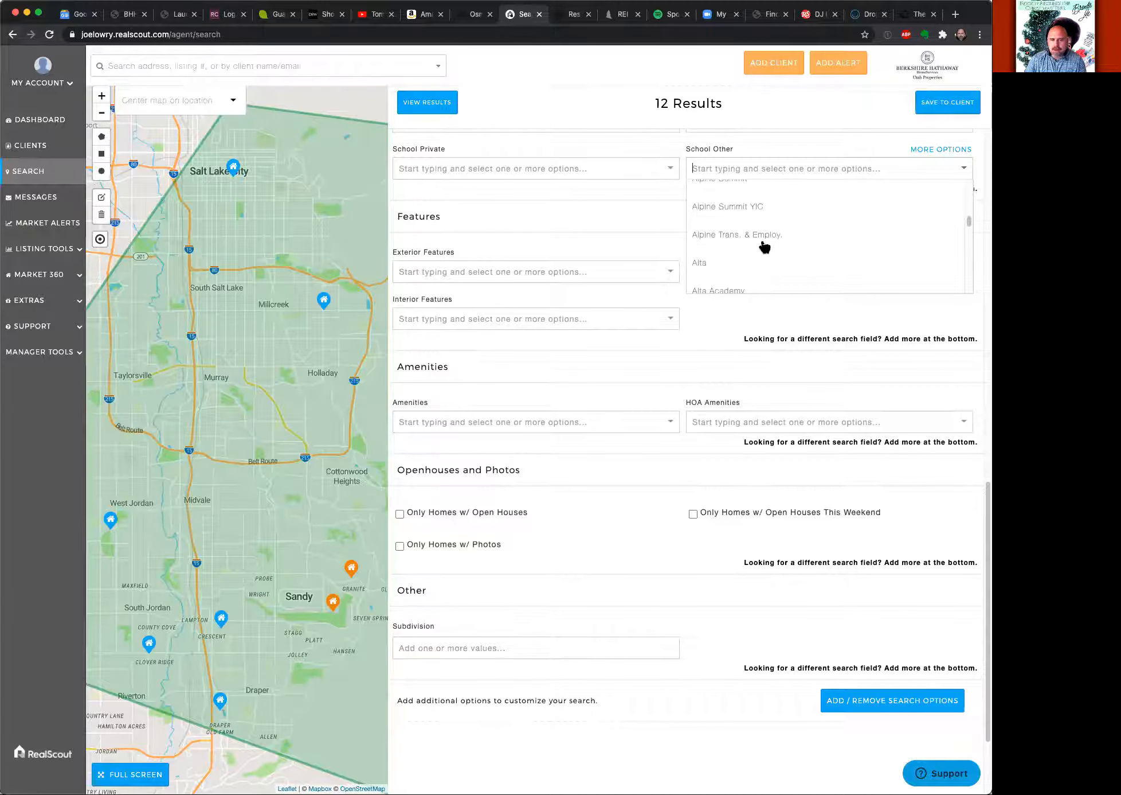
scroll(764, 246, down, 3)
scroll(765, 247, down, 5)
scroll(765, 247, down, 2)
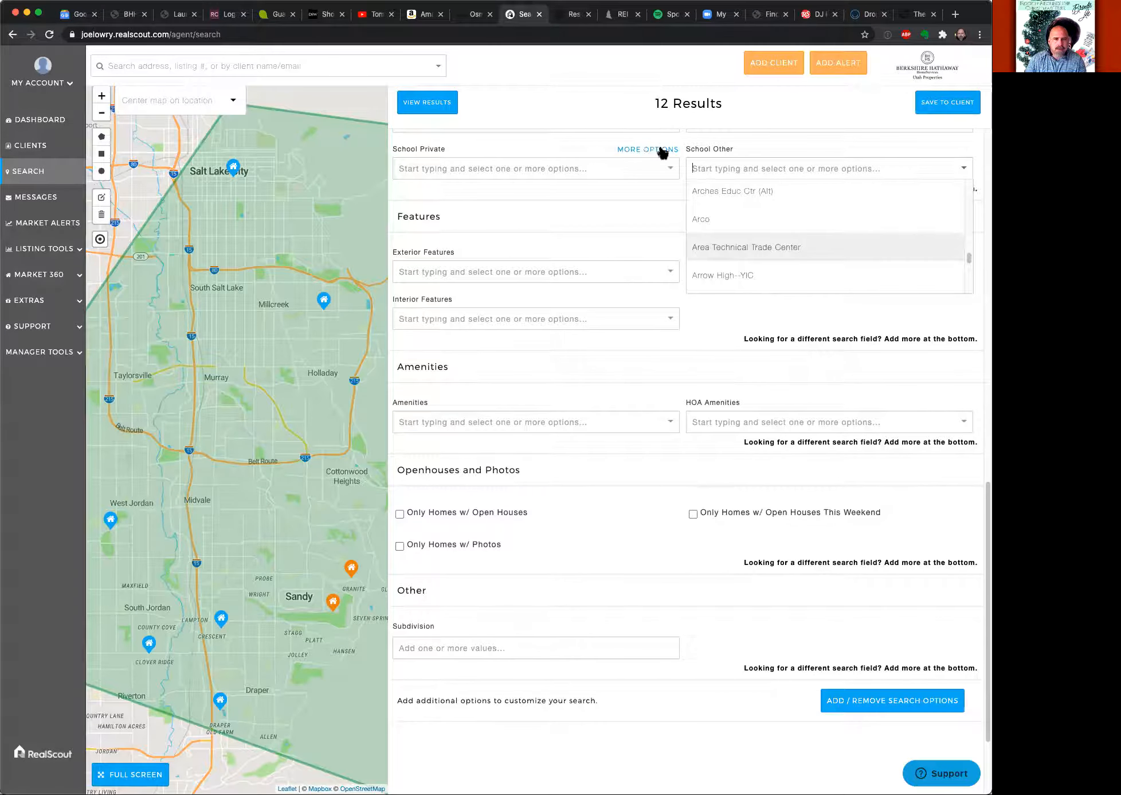
click(716, 304)
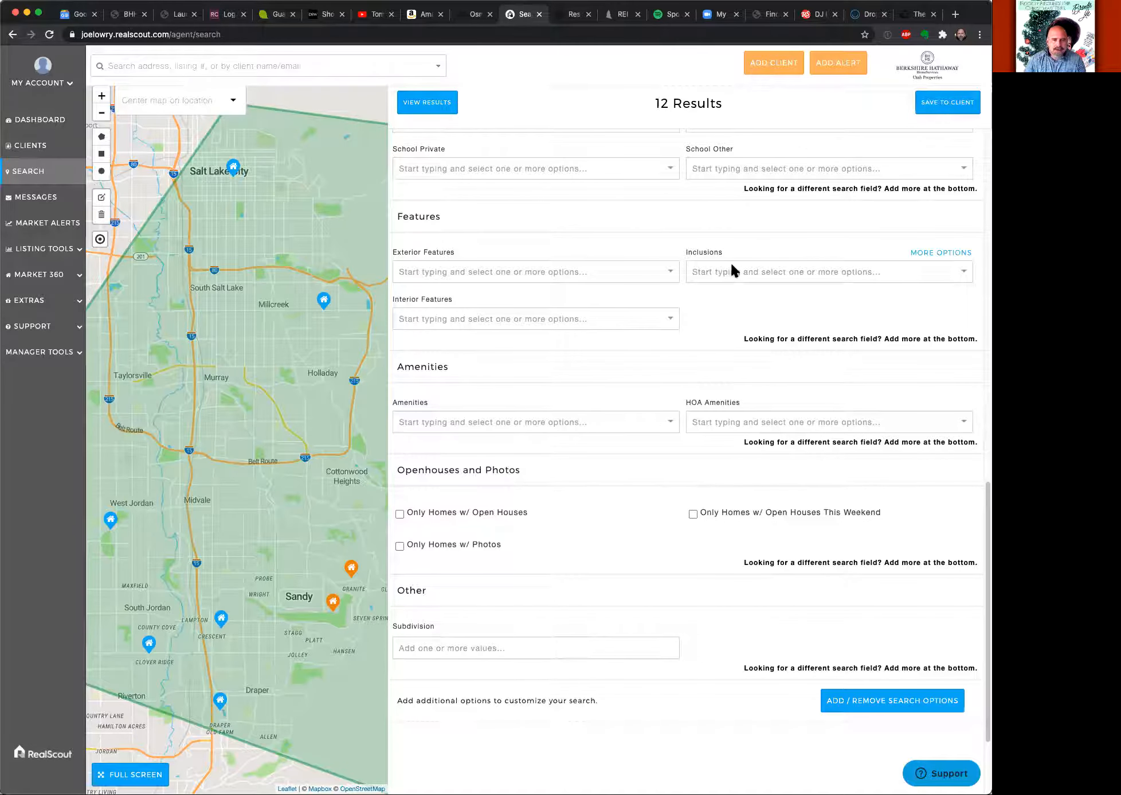
Try filtering by the exterior feature Atrium and separately by Balcony, clearing each, and look through the remaining exterior features.
mouse_move(587, 272)
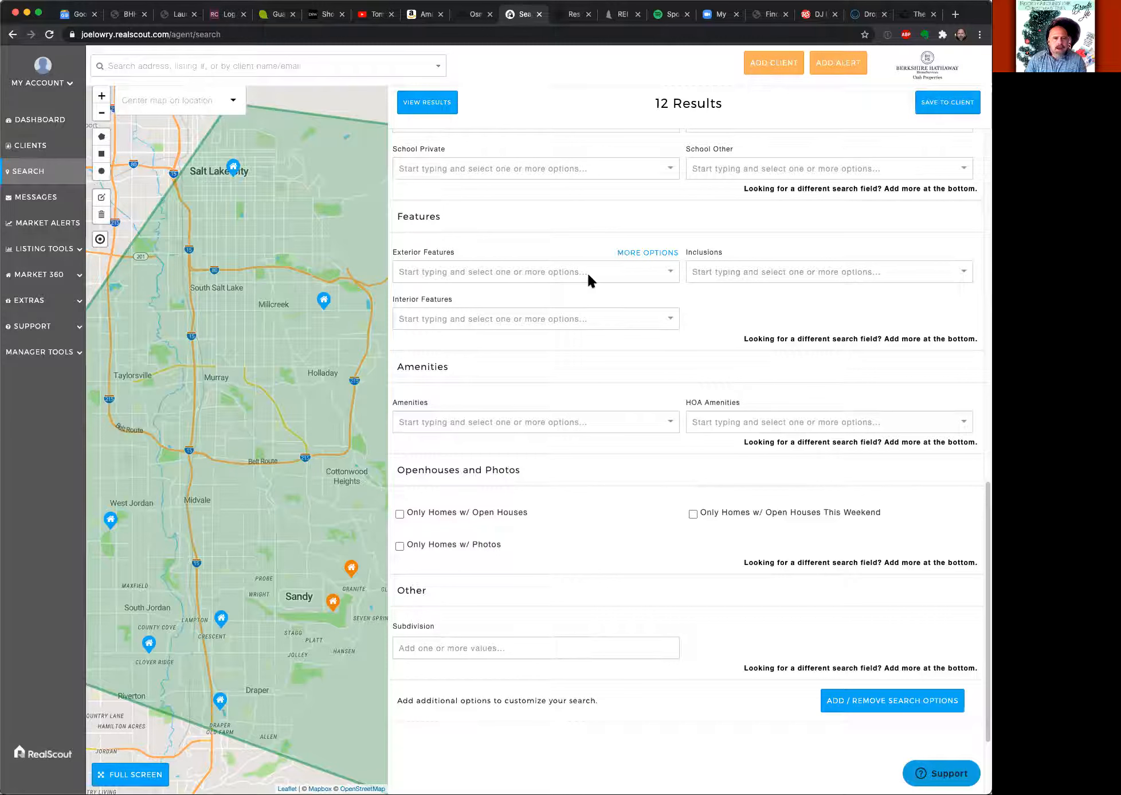
click(587, 273)
scroll(591, 321, down, 1)
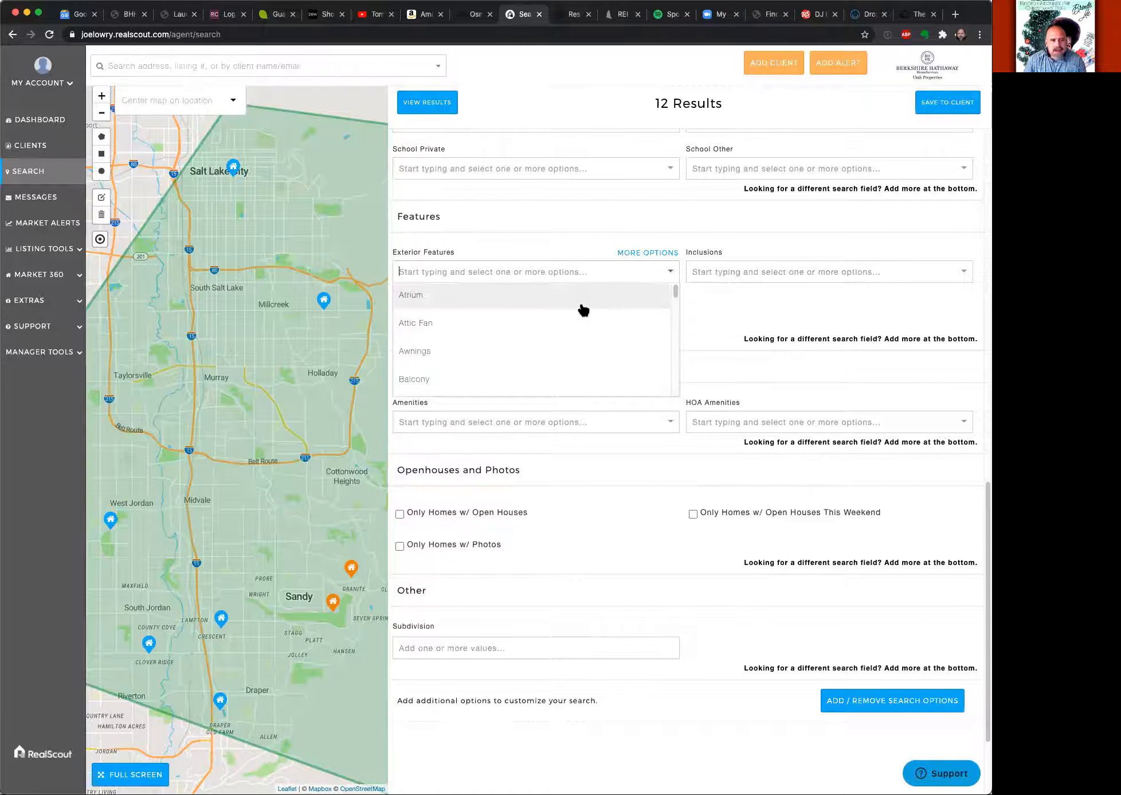
click(582, 309)
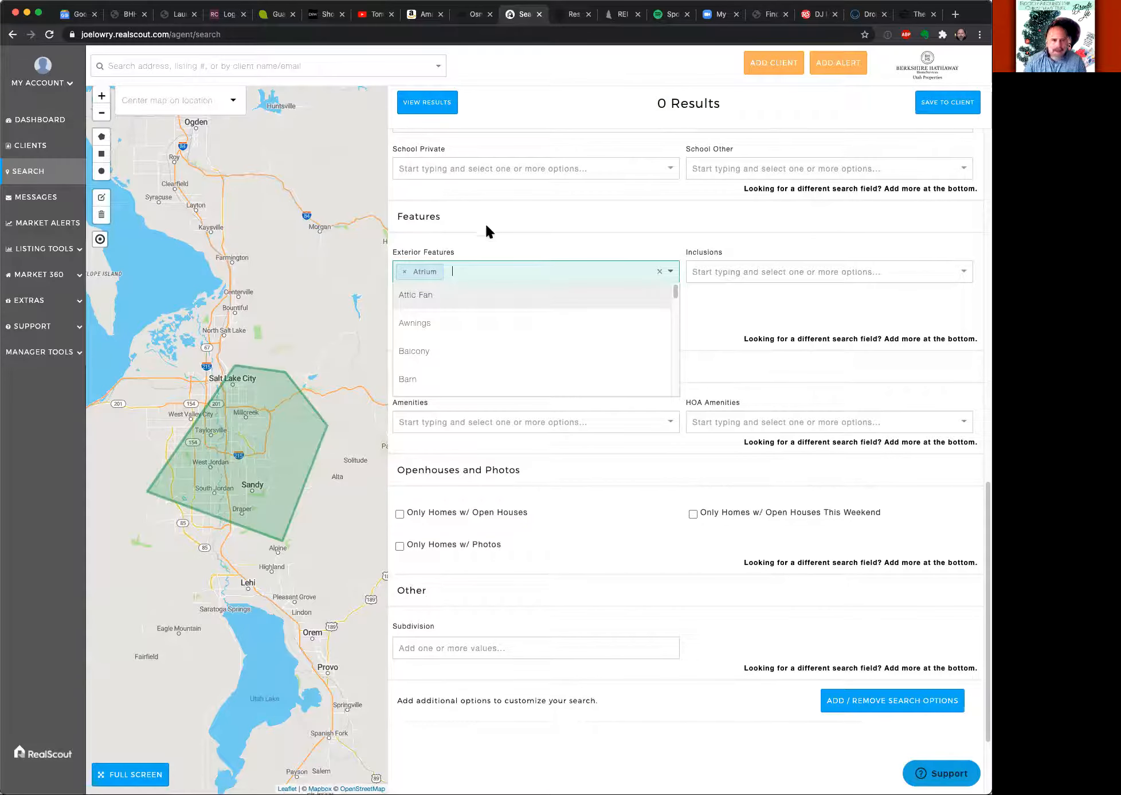
click(407, 272)
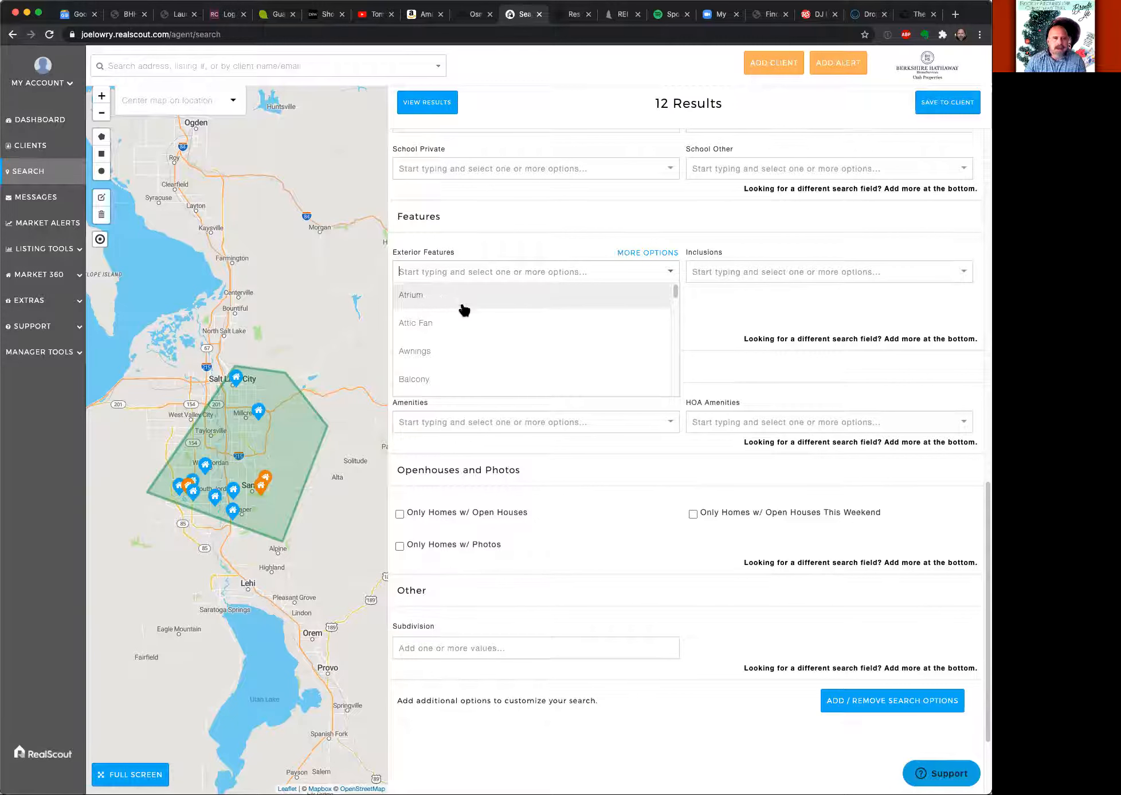
click(512, 378)
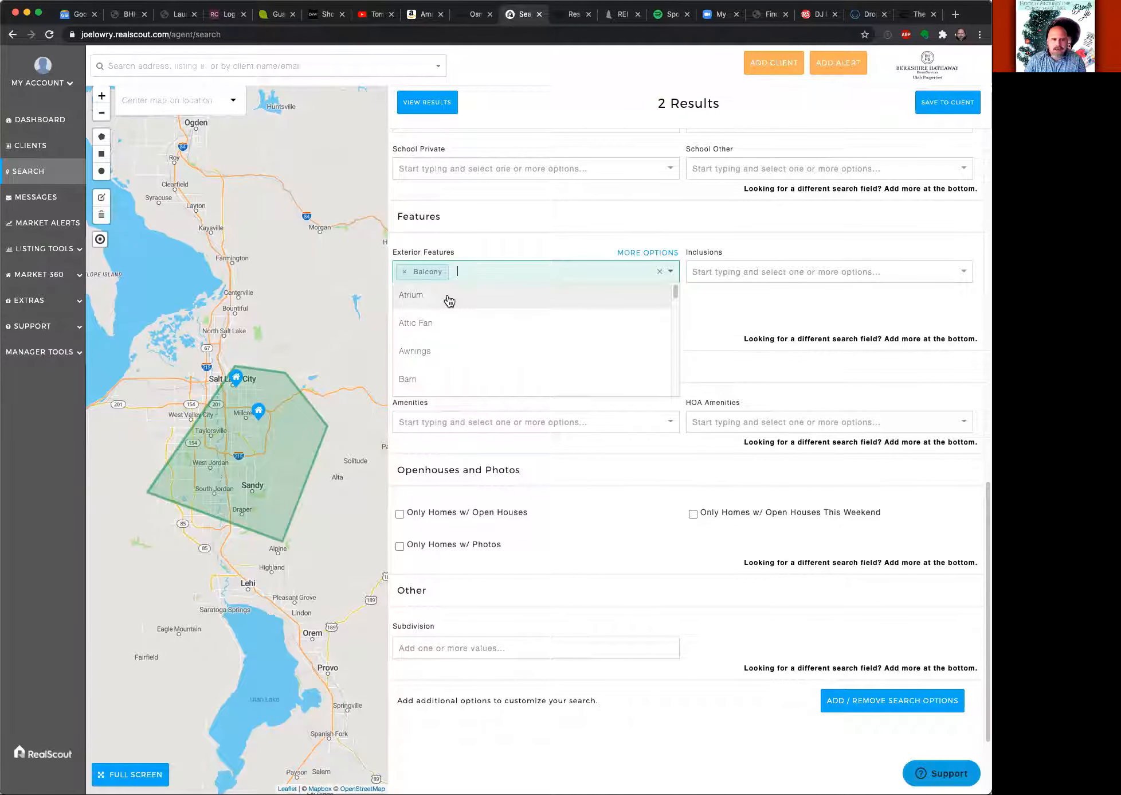
click(404, 272)
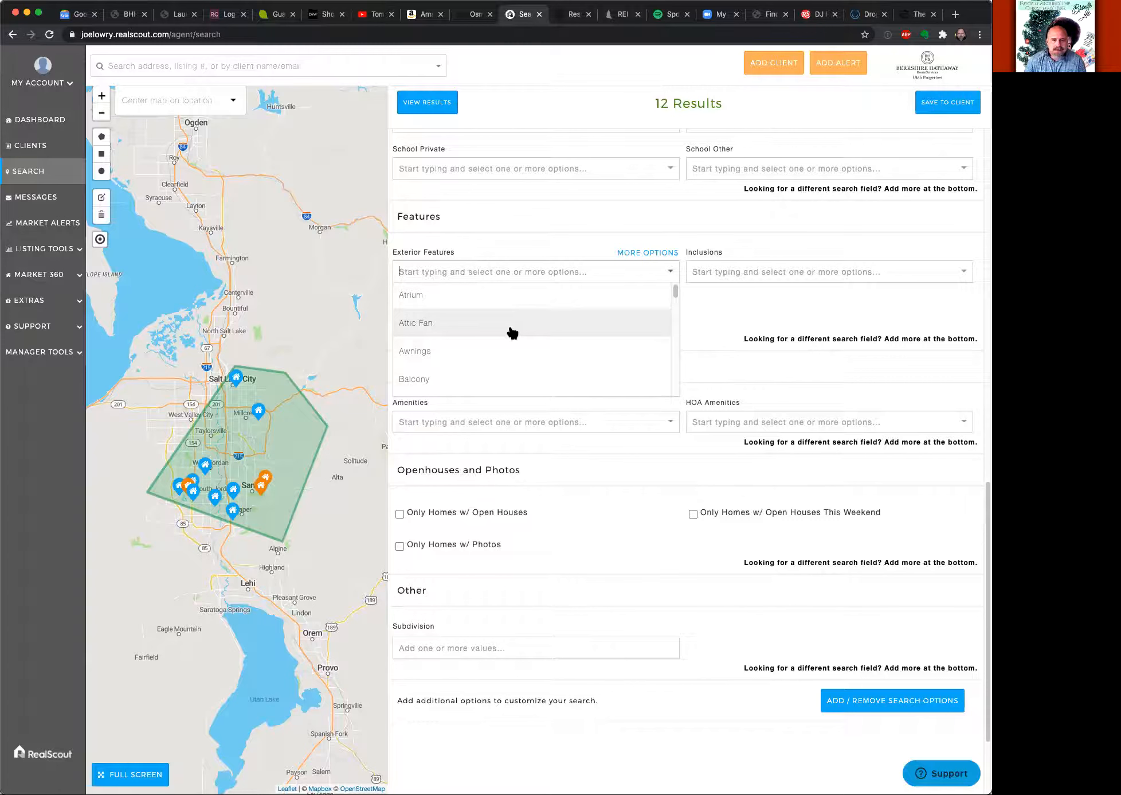
scroll(512, 332, down, 10)
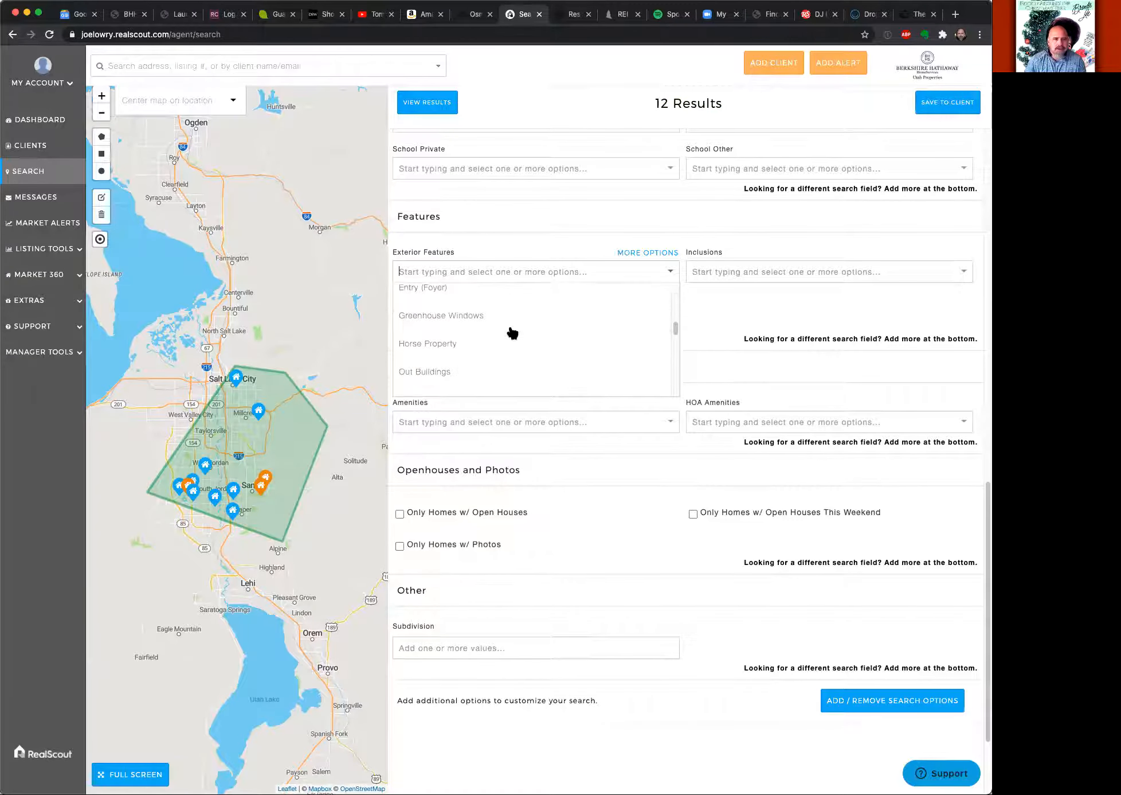
click(522, 243)
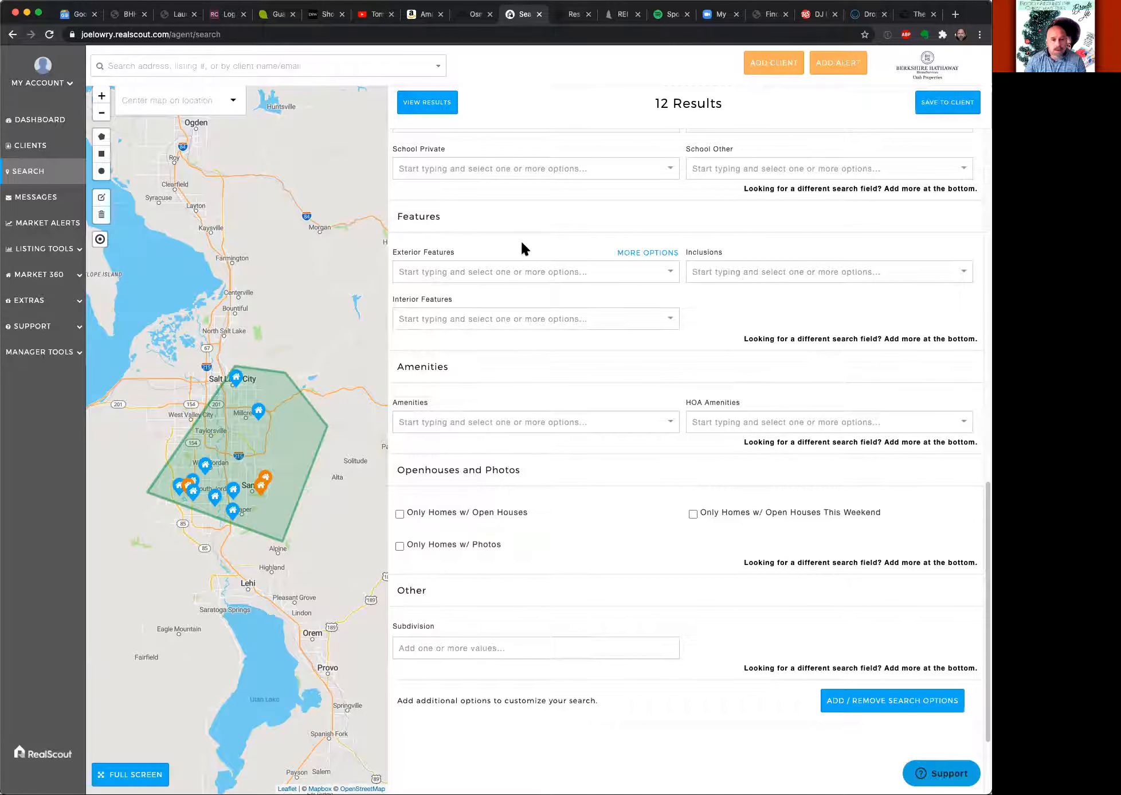
Look through the available Inclusions, from alarm system to washer, without adding any to the search.
click(787, 269)
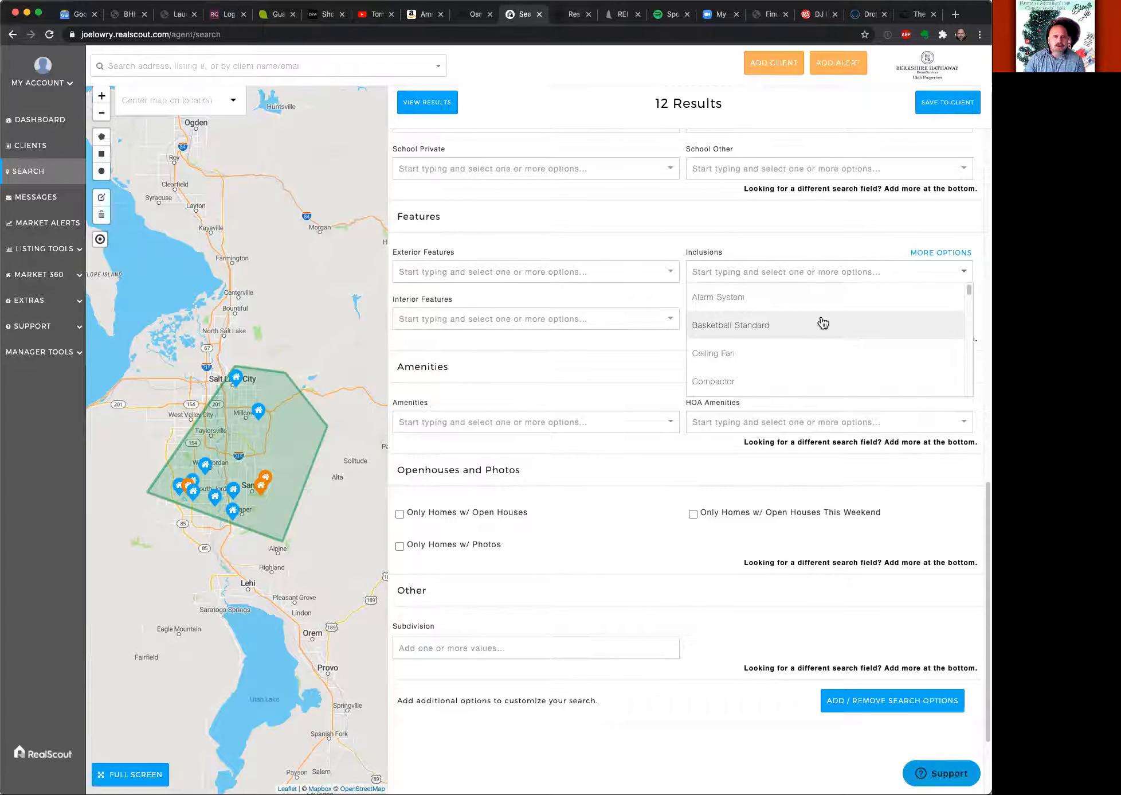
scroll(823, 323, down, 1)
scroll(823, 322, down, 6)
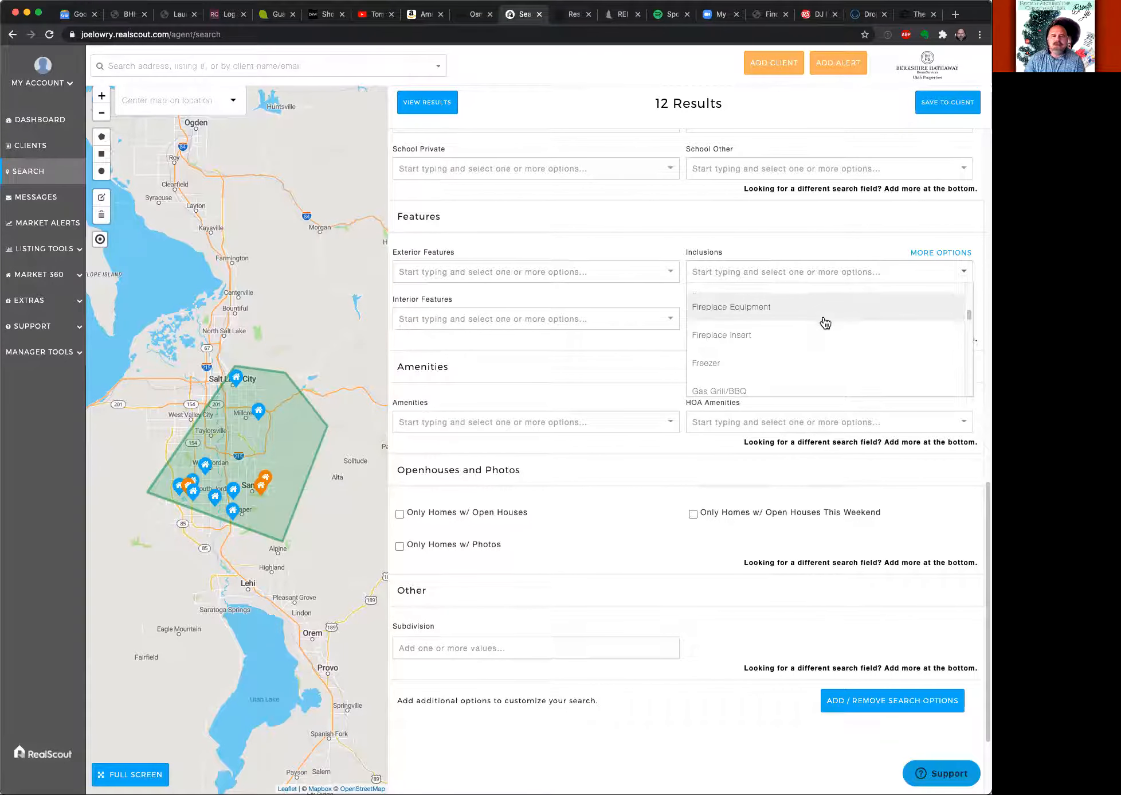
scroll(831, 324, down, 4)
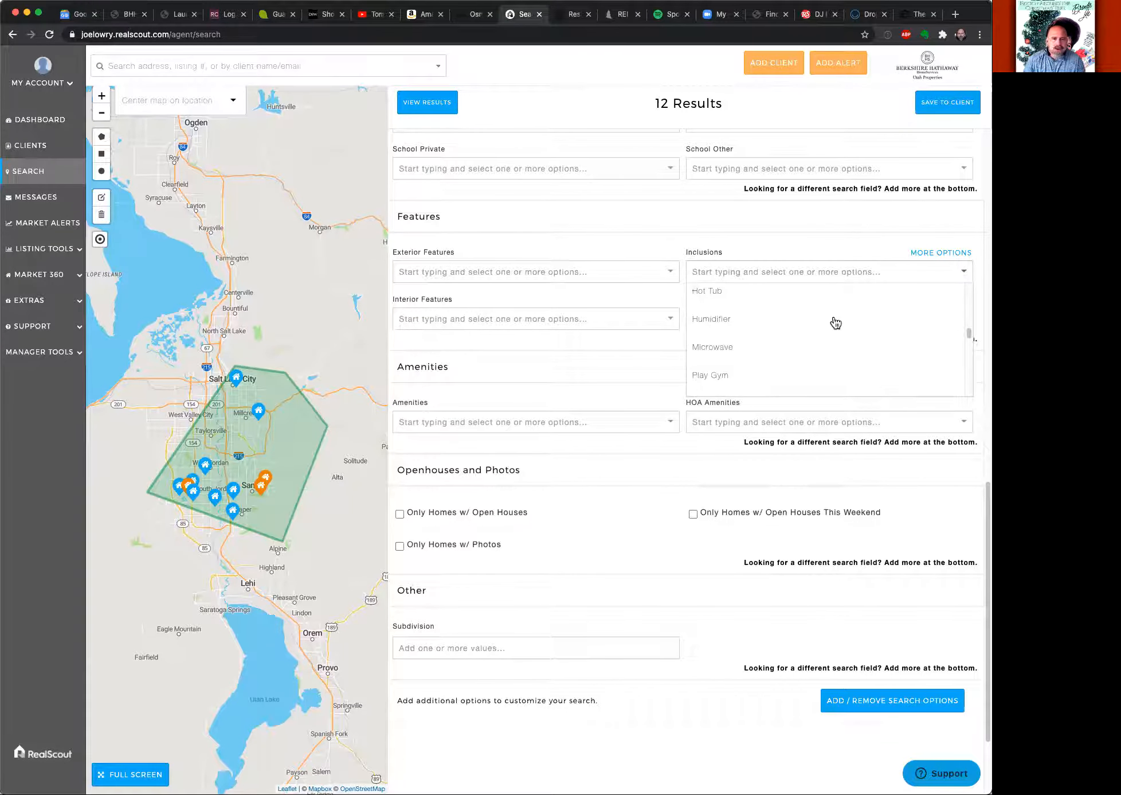
scroll(835, 323, down, 8)
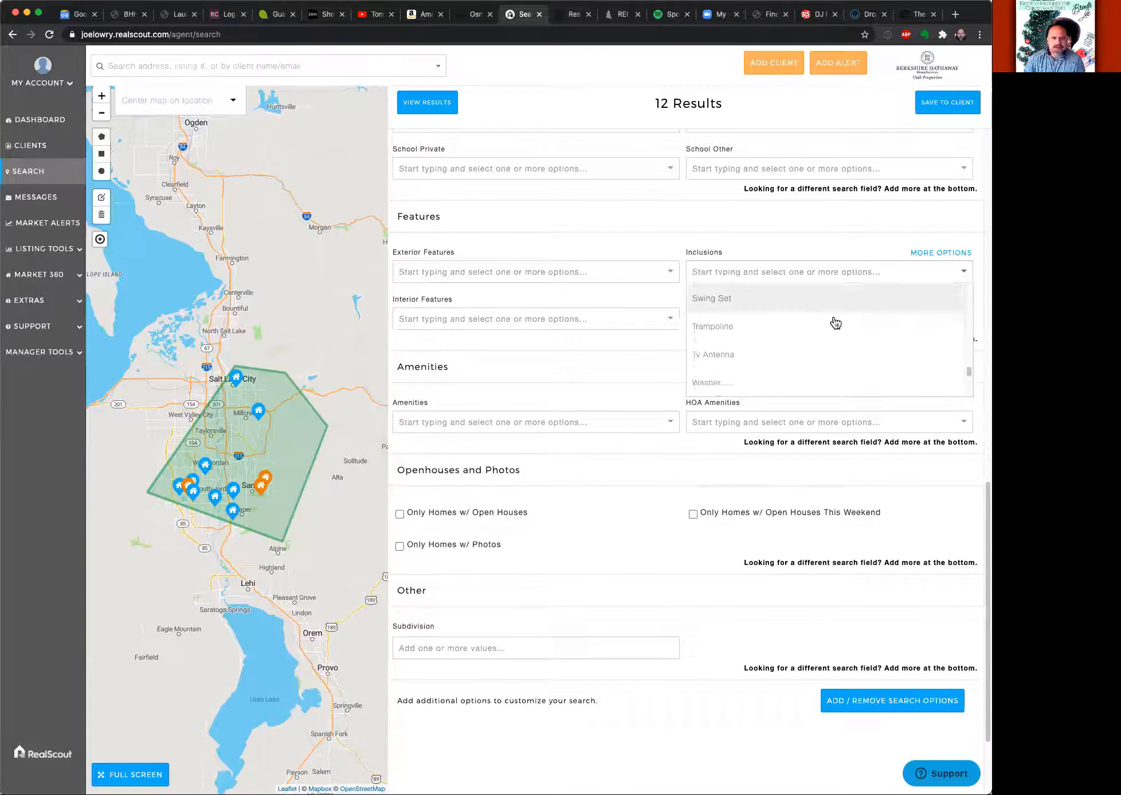
click(617, 205)
Examine the Interior Features options, including the bath, closet, appliance and countertop entries, leaving the criterion empty.
click(636, 319)
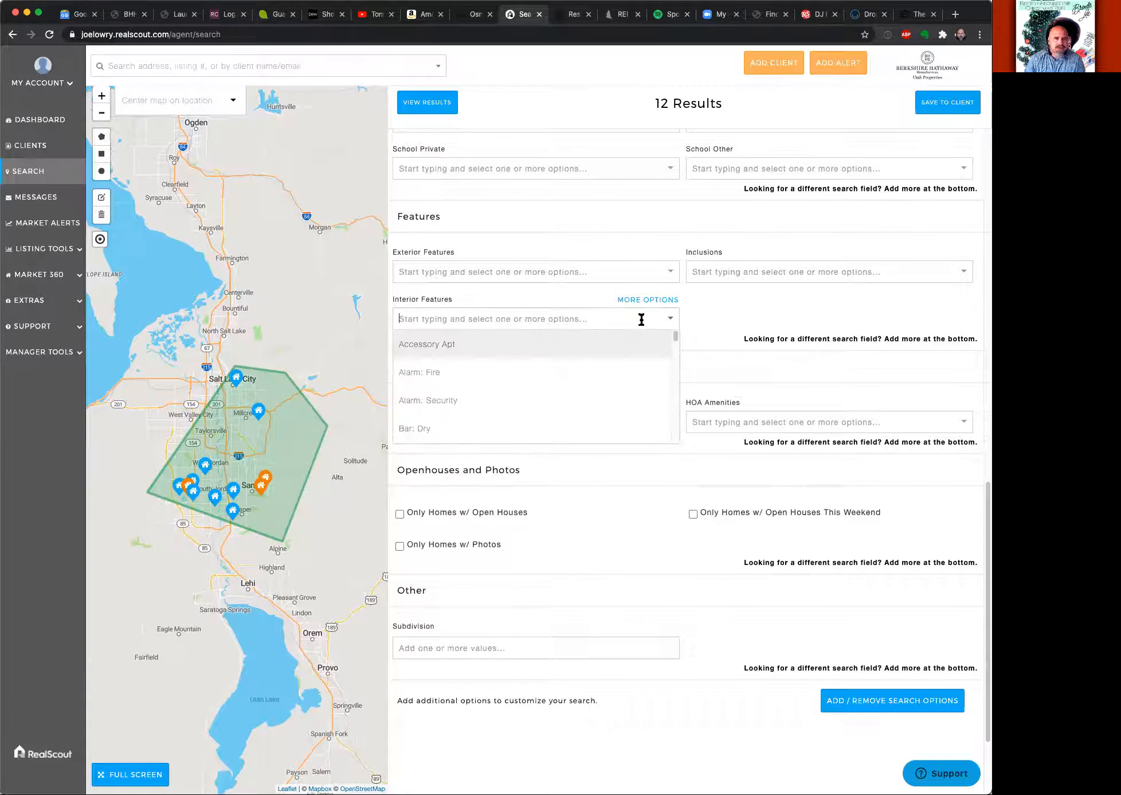
scroll(610, 390, down, 5)
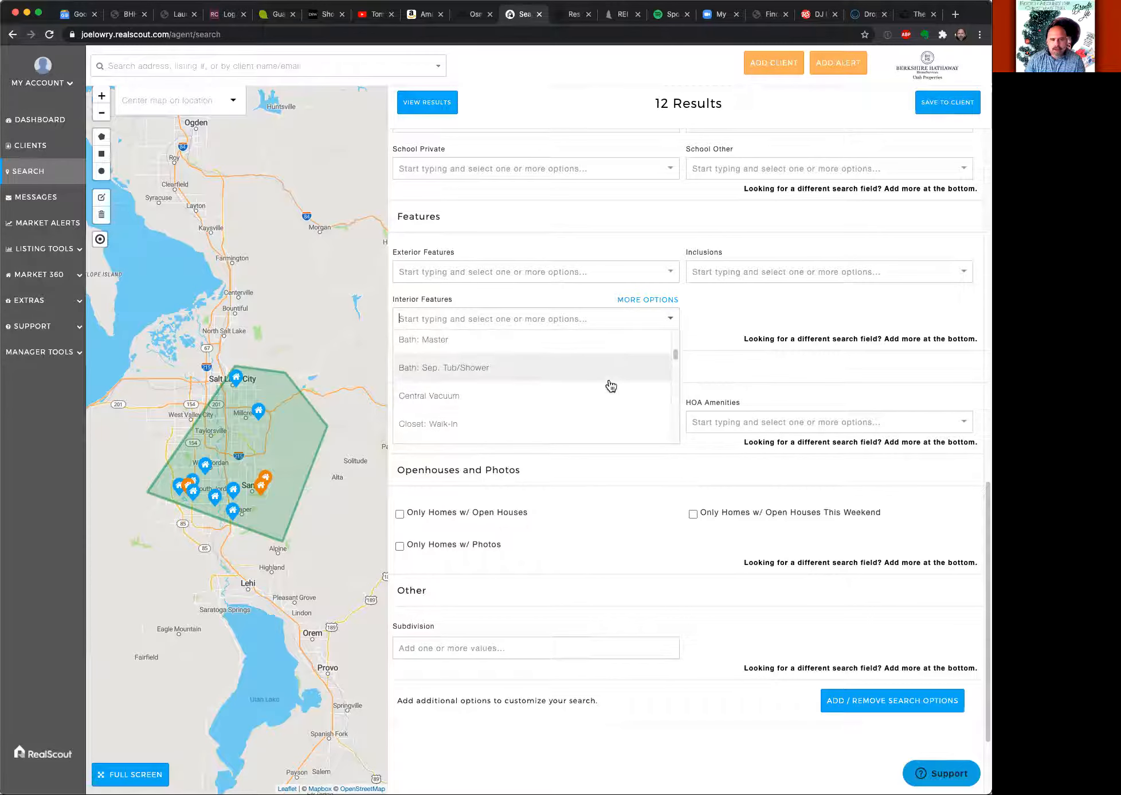
scroll(611, 386, up, 1)
scroll(611, 386, up, 1)
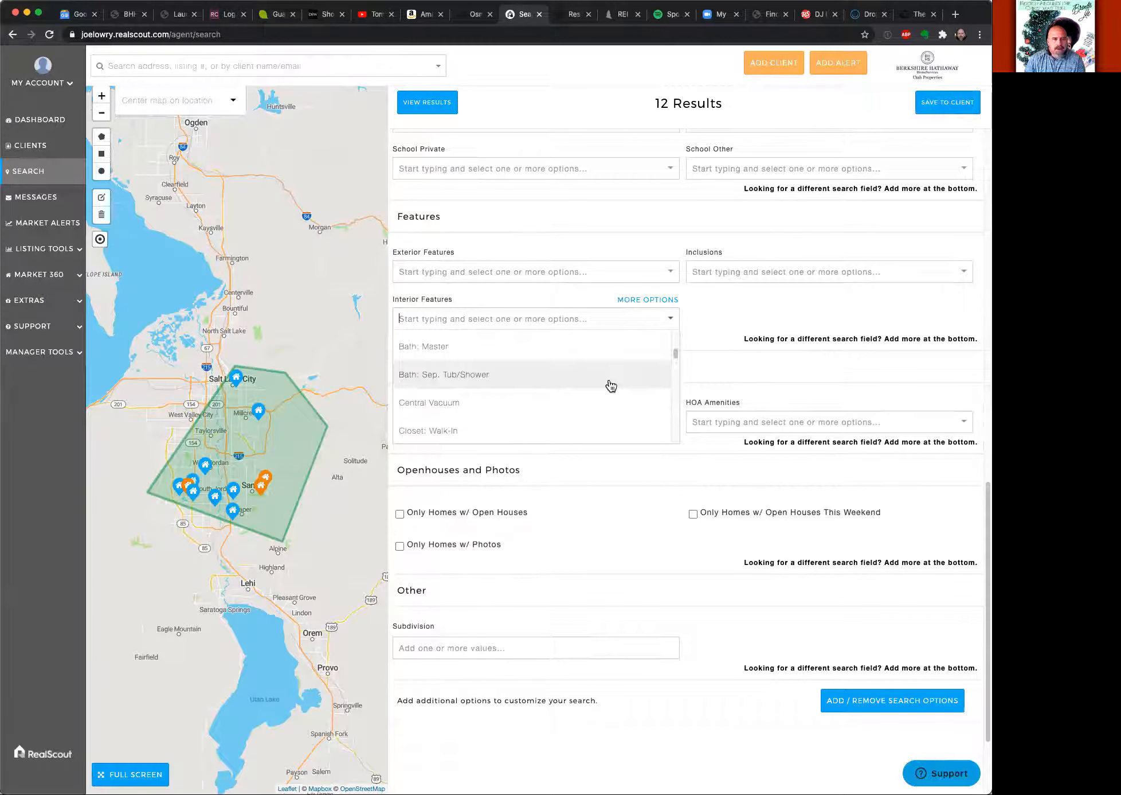
scroll(561, 375, up, 1)
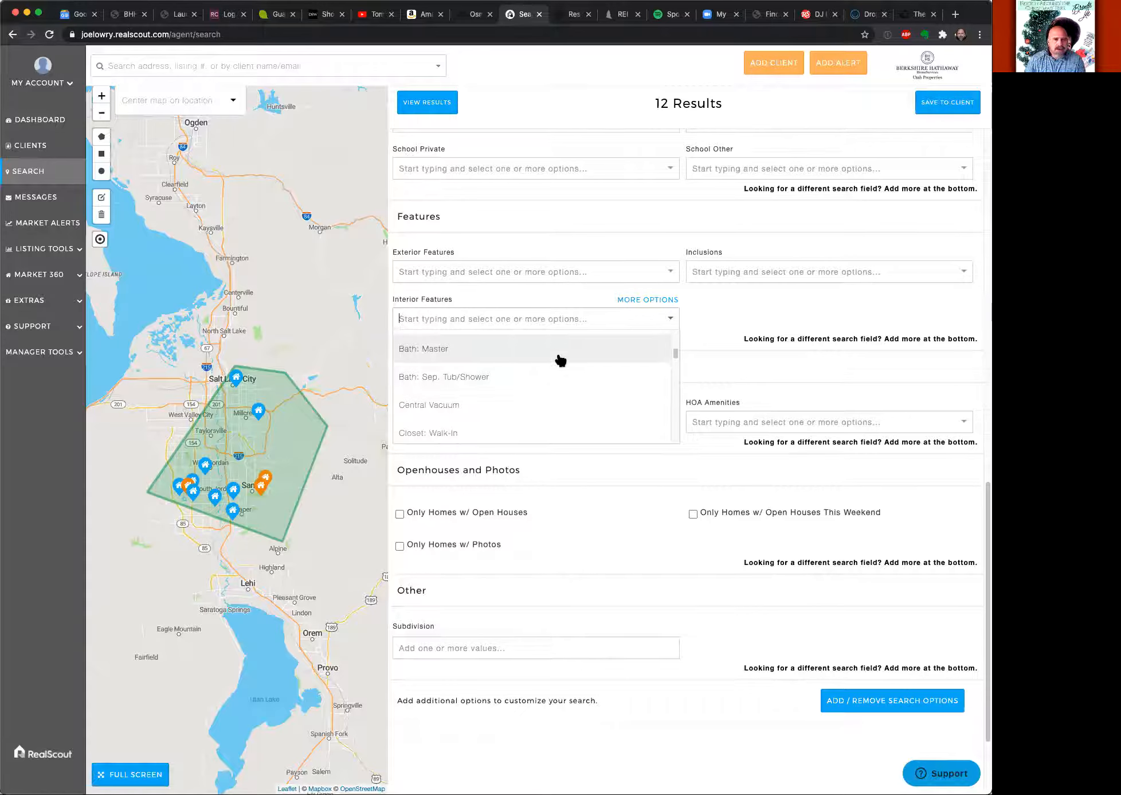
scroll(549, 383, up, 2)
scroll(547, 381, down, 3)
scroll(545, 382, down, 6)
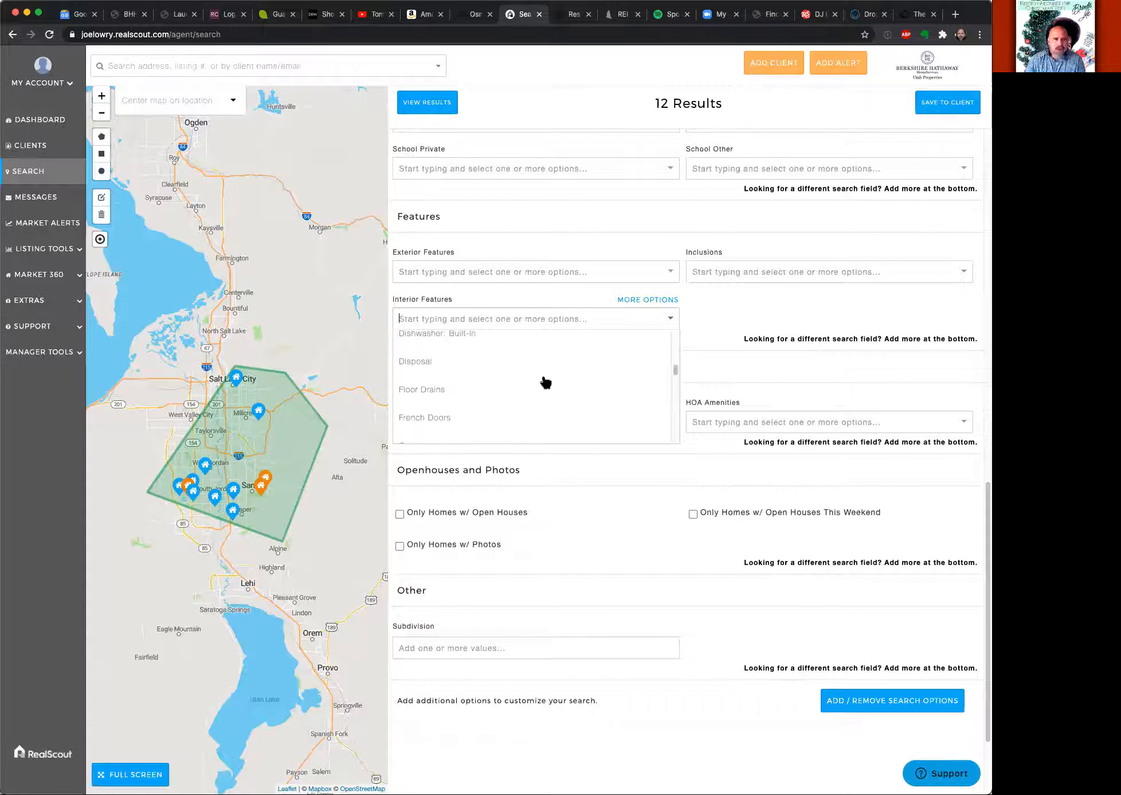
scroll(545, 382, down, 3)
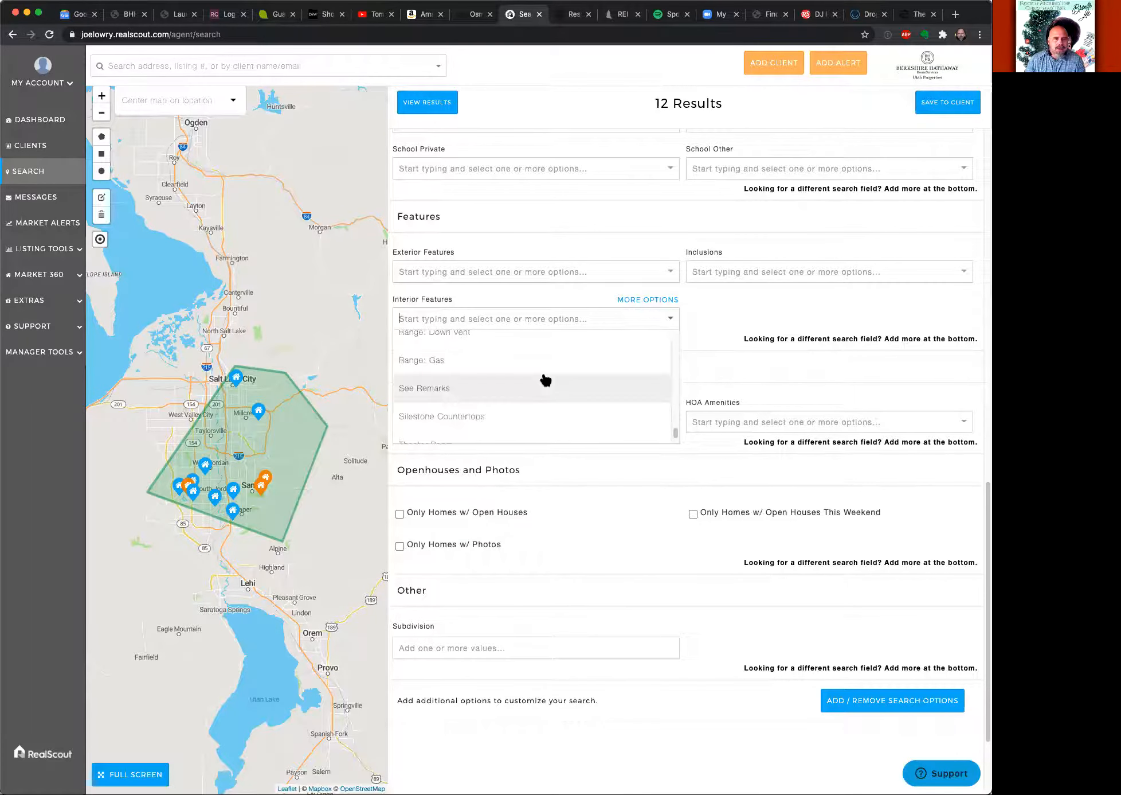
click(594, 289)
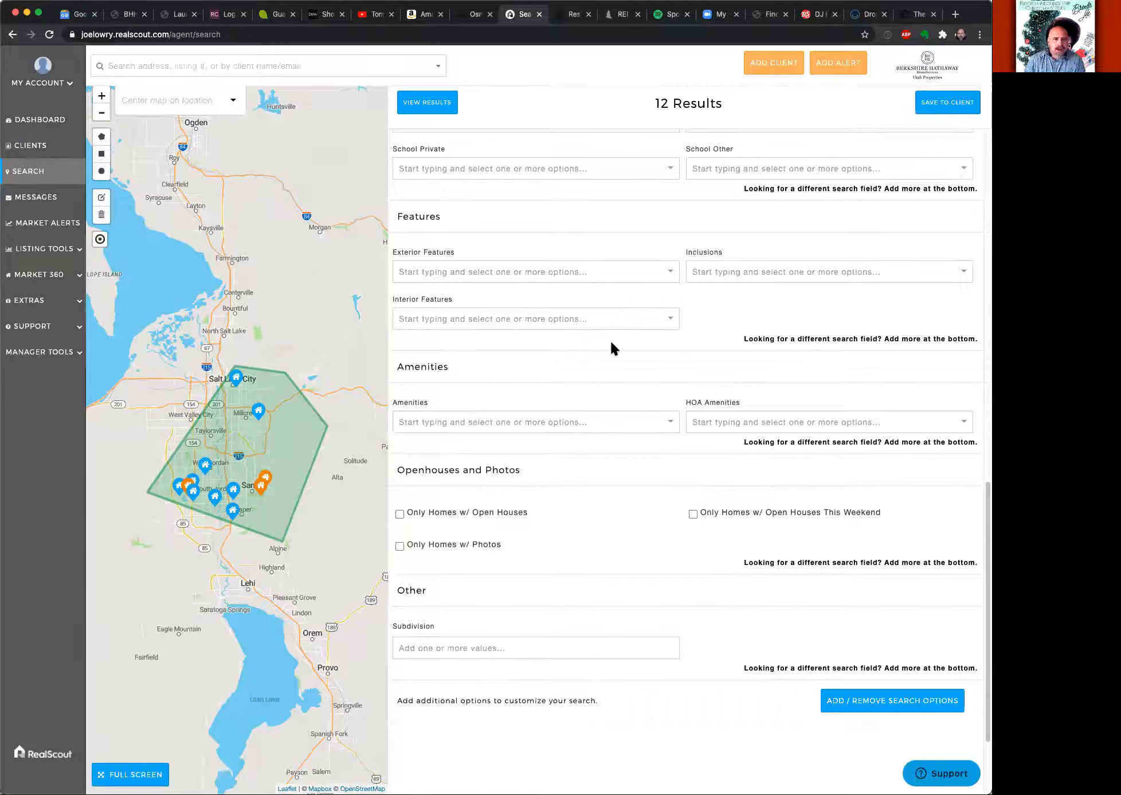
Review the general Amenities options from cable TV and clubhouse to swimming pool and workshop, without selecting any.
scroll(612, 344, down, 2)
click(616, 364)
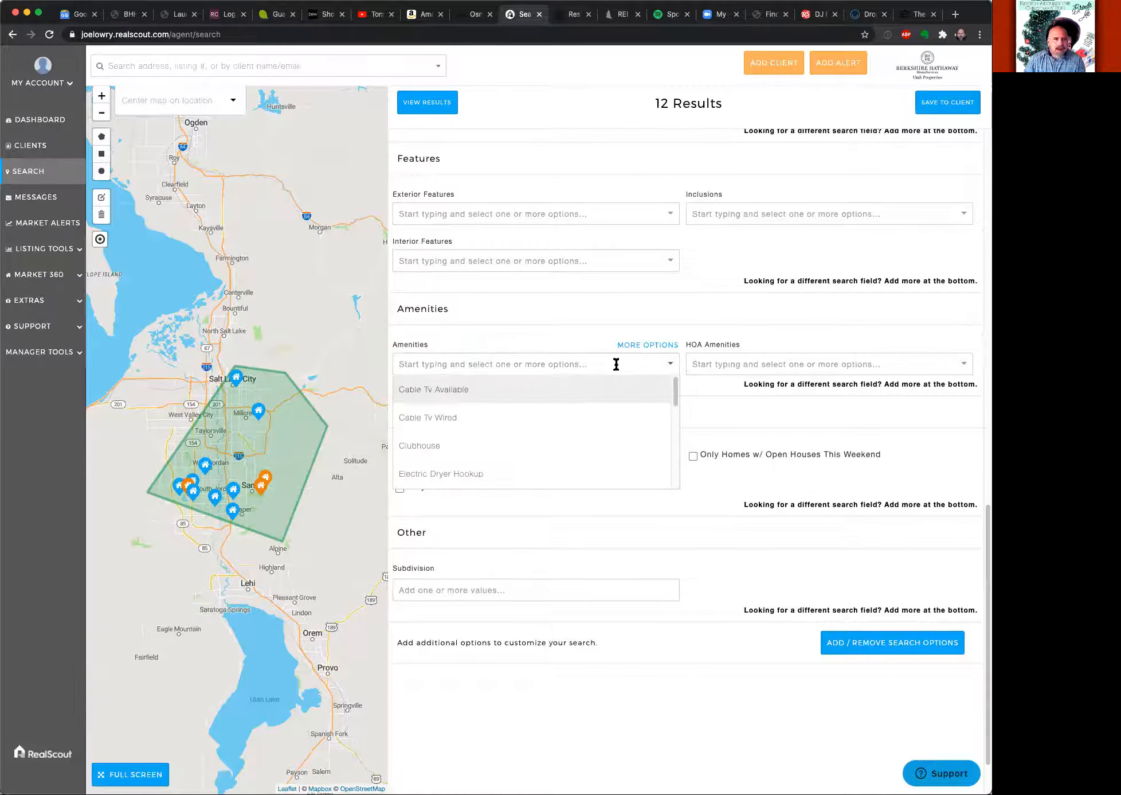
scroll(616, 429, down, 10)
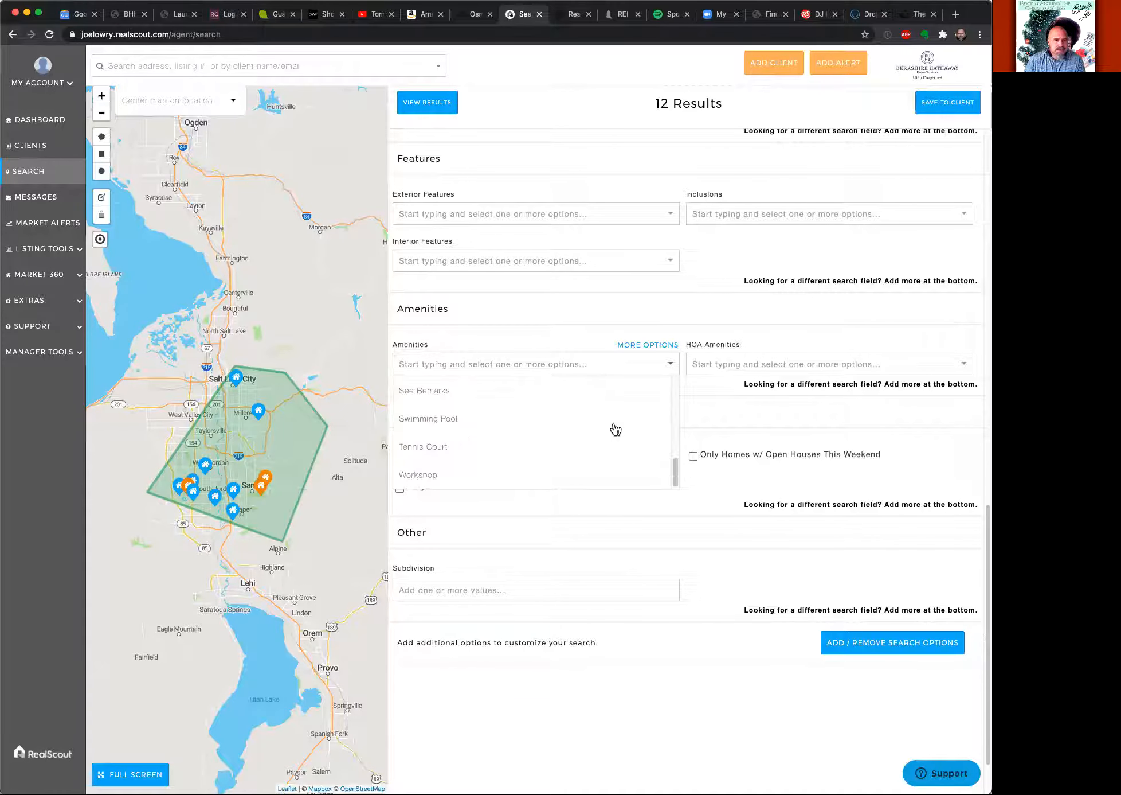
scroll(616, 430, up, 6)
scroll(616, 429, up, 4)
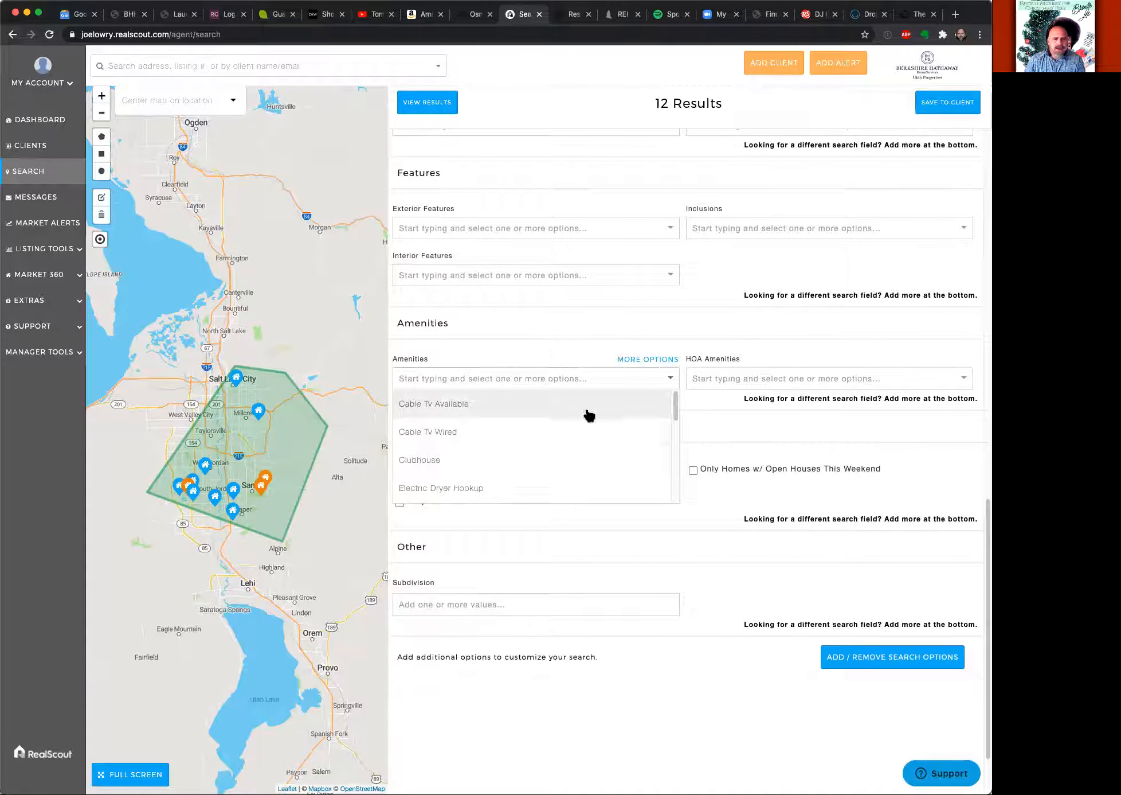
scroll(589, 433, down, 1)
scroll(588, 433, down, 1)
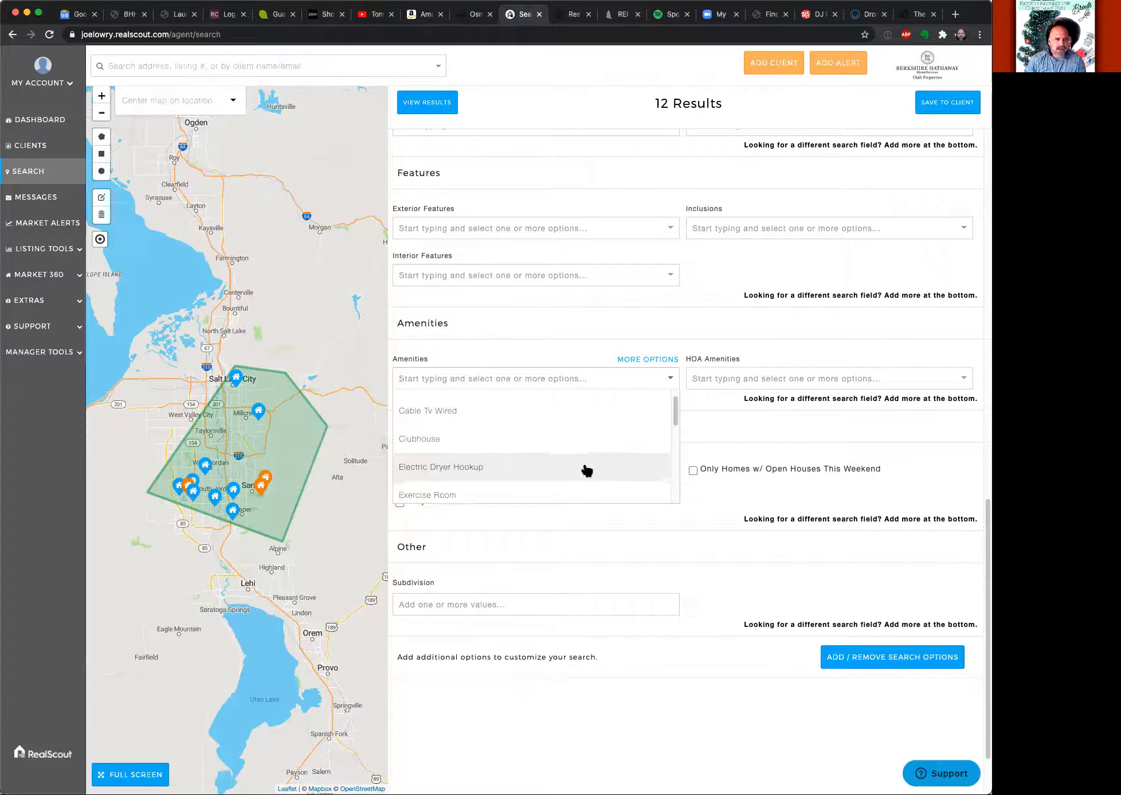
scroll(585, 468, down, 3)
scroll(553, 474, down, 3)
scroll(552, 473, up, 1)
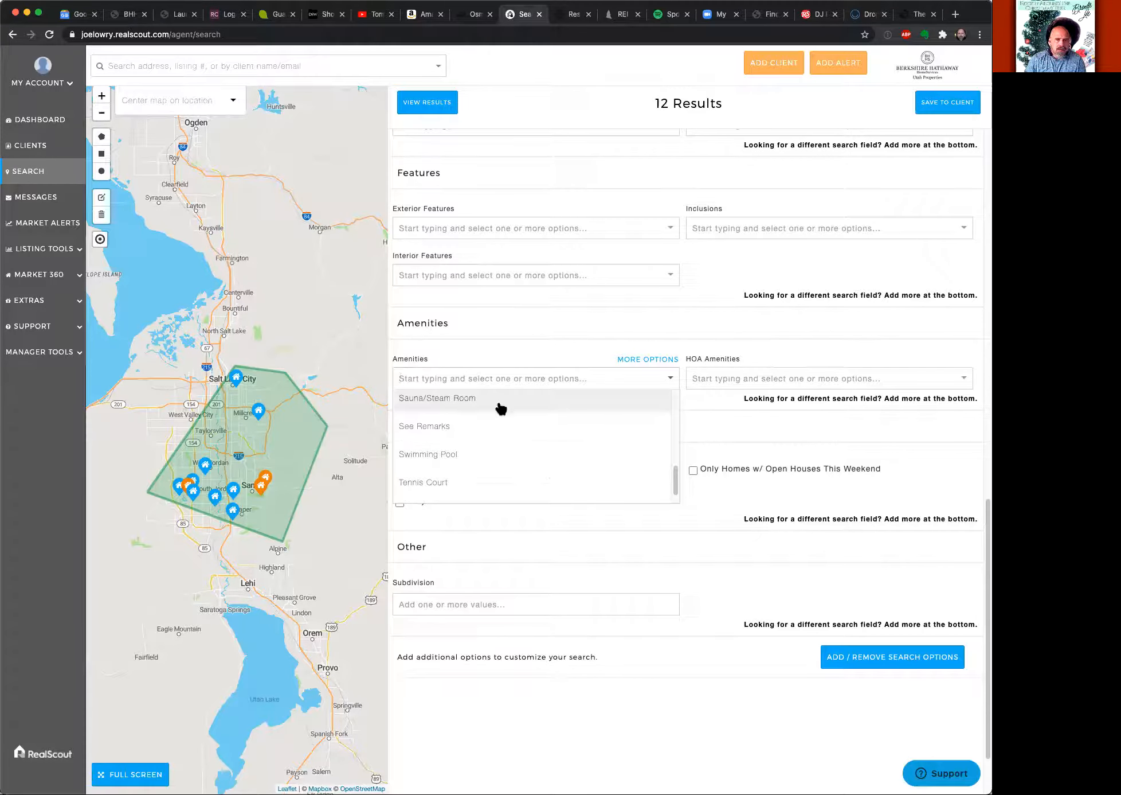
click(548, 324)
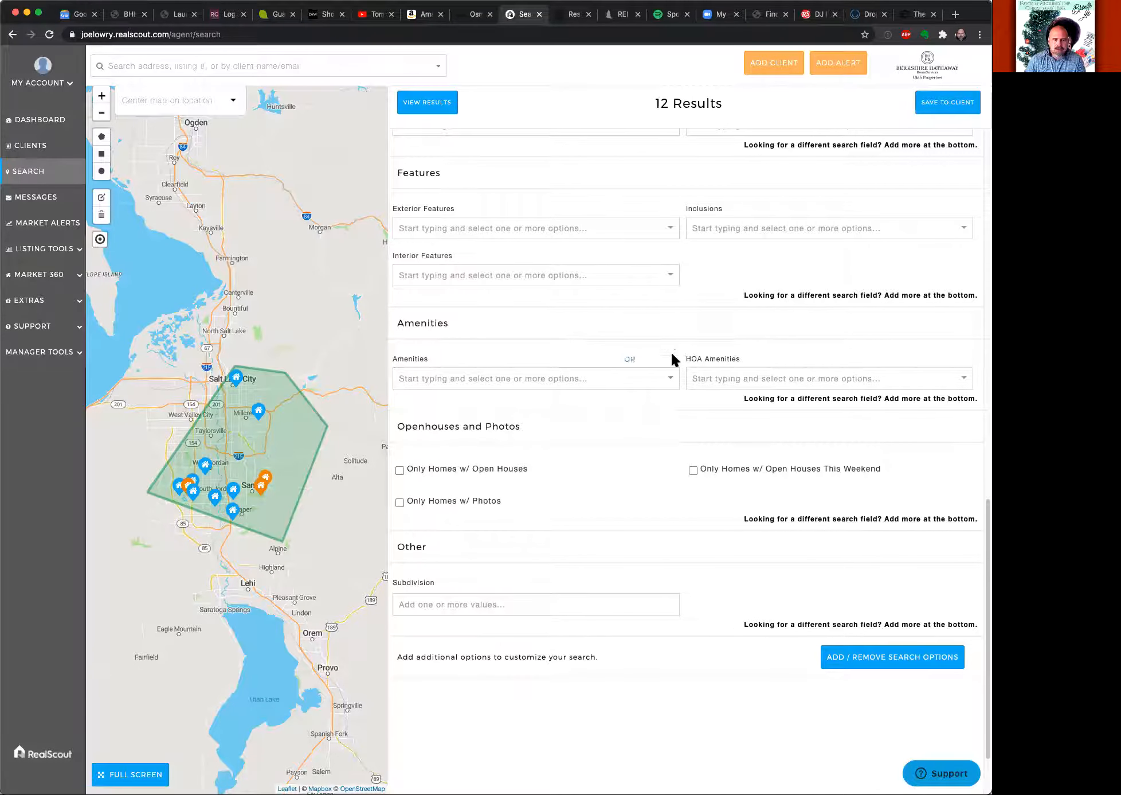
Look through the HOA Amenities options, such as biking trails, paid utilities and security, and leave the criterion empty.
click(722, 381)
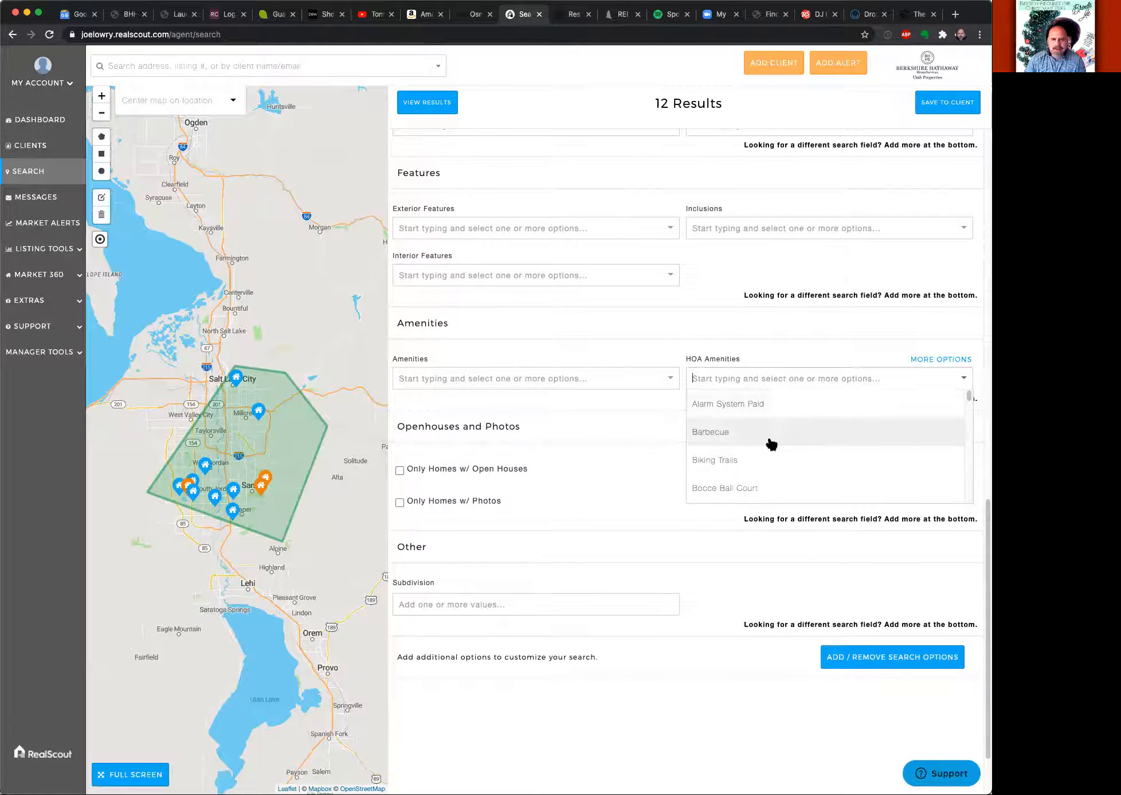
scroll(778, 450, down, 3)
scroll(780, 452, down, 6)
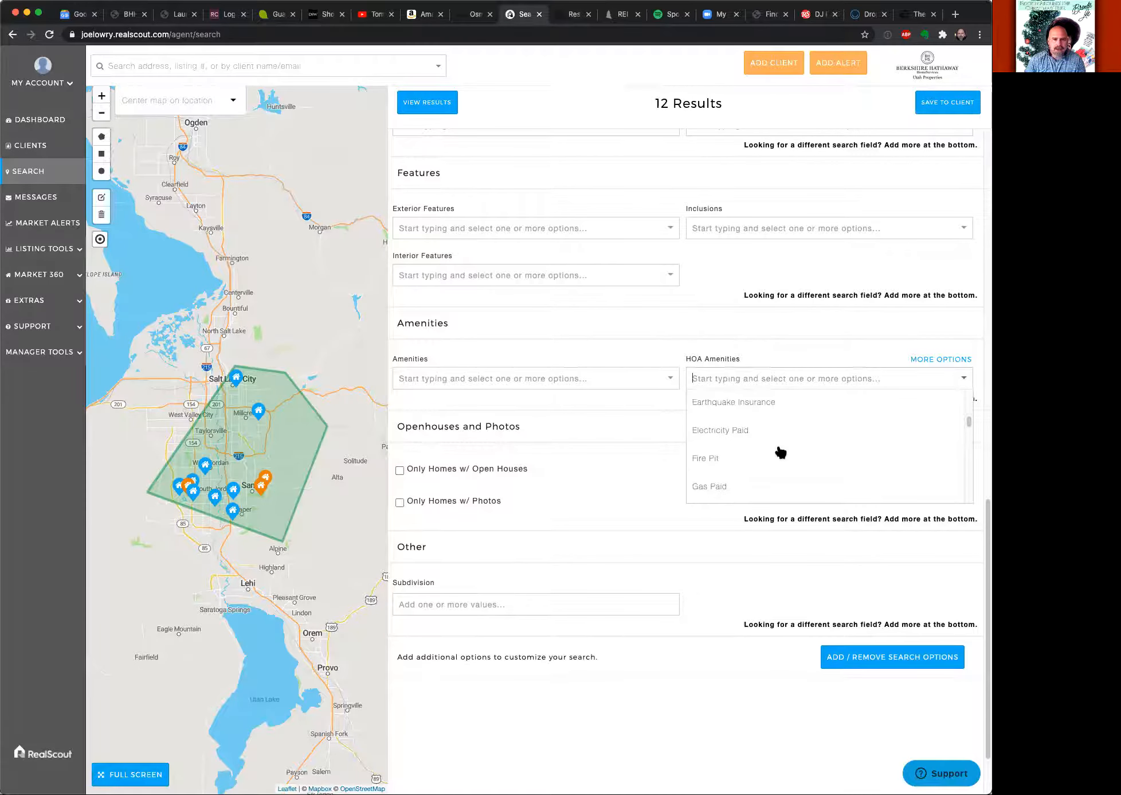
scroll(780, 452, down, 4)
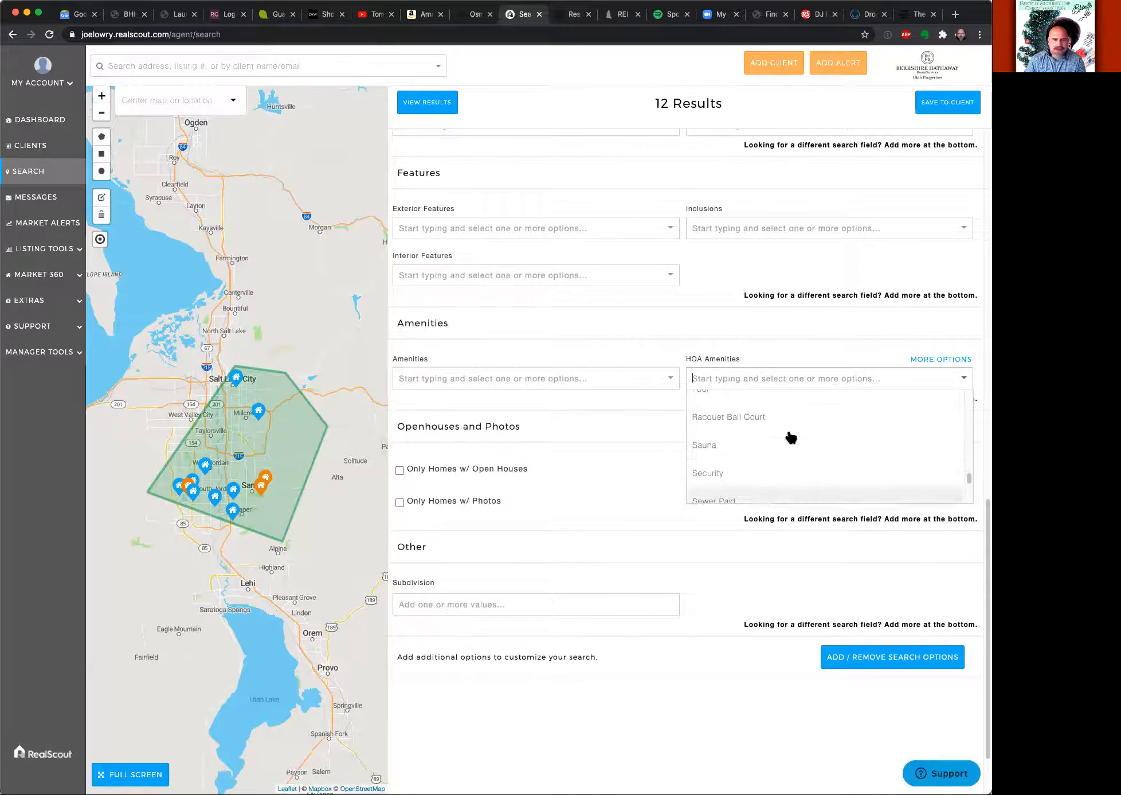
click(643, 332)
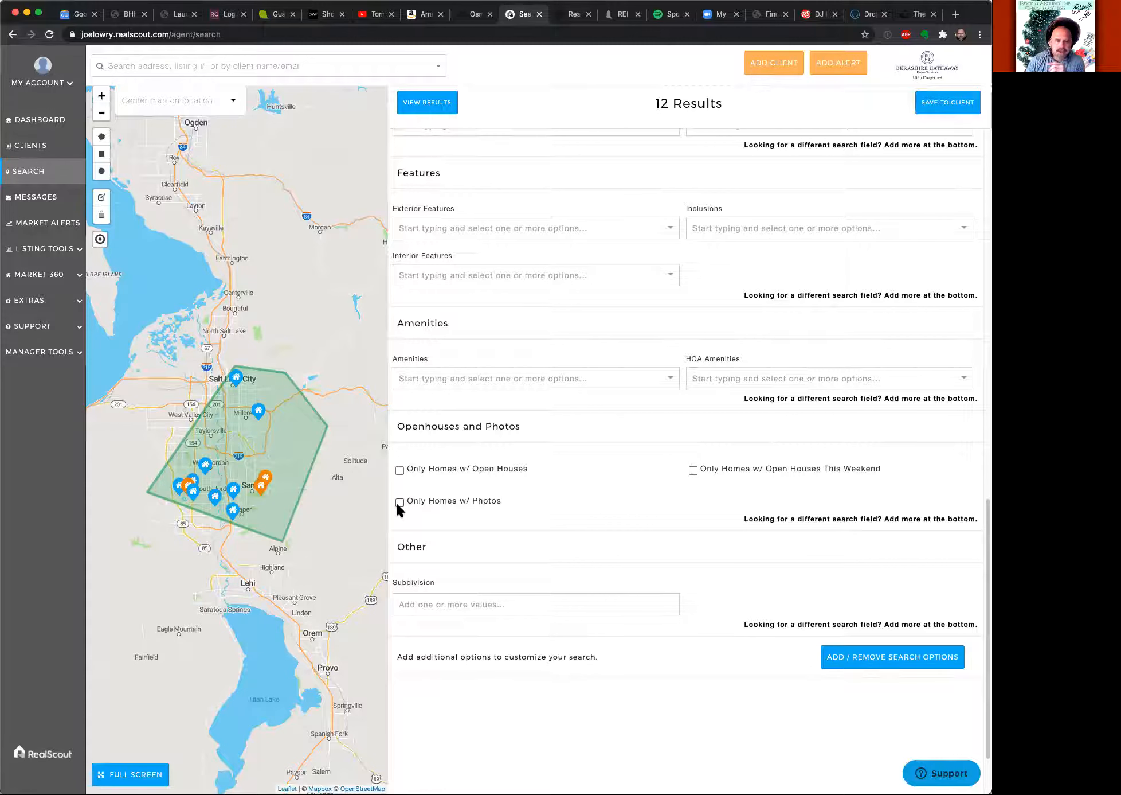
Try limiting the search to only homes with photos, and lift the restriction again.
click(400, 502)
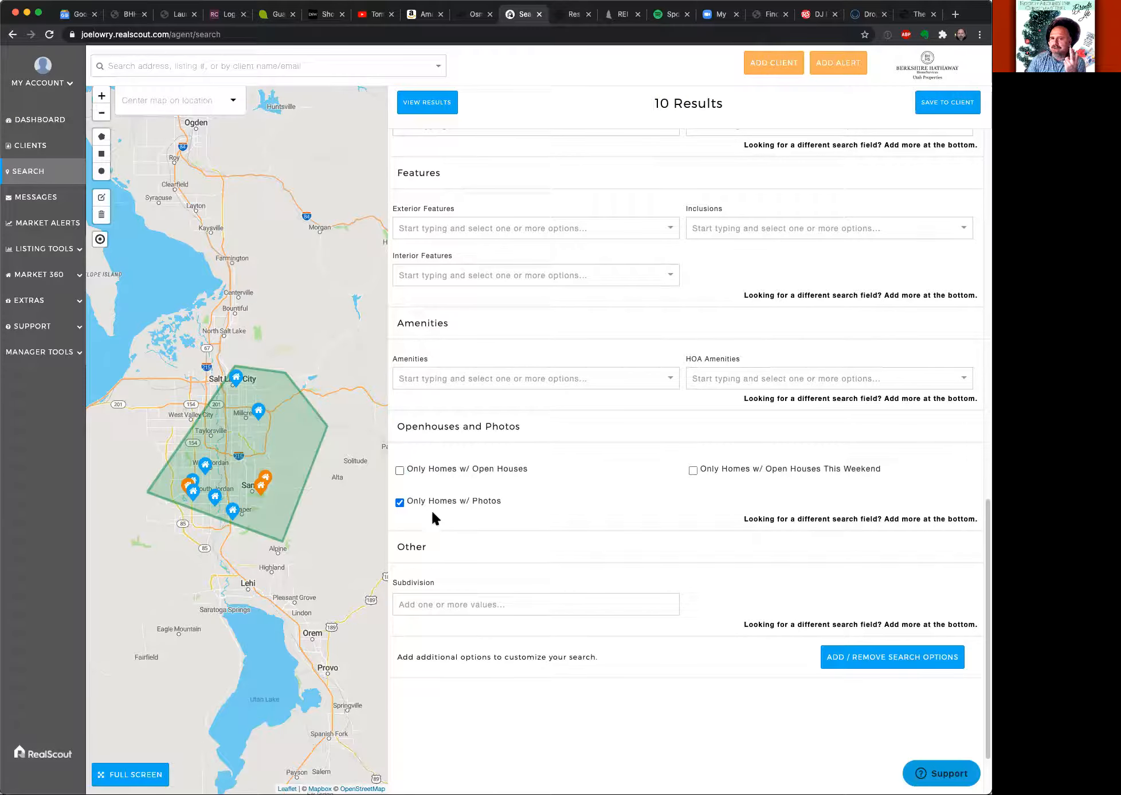
click(399, 502)
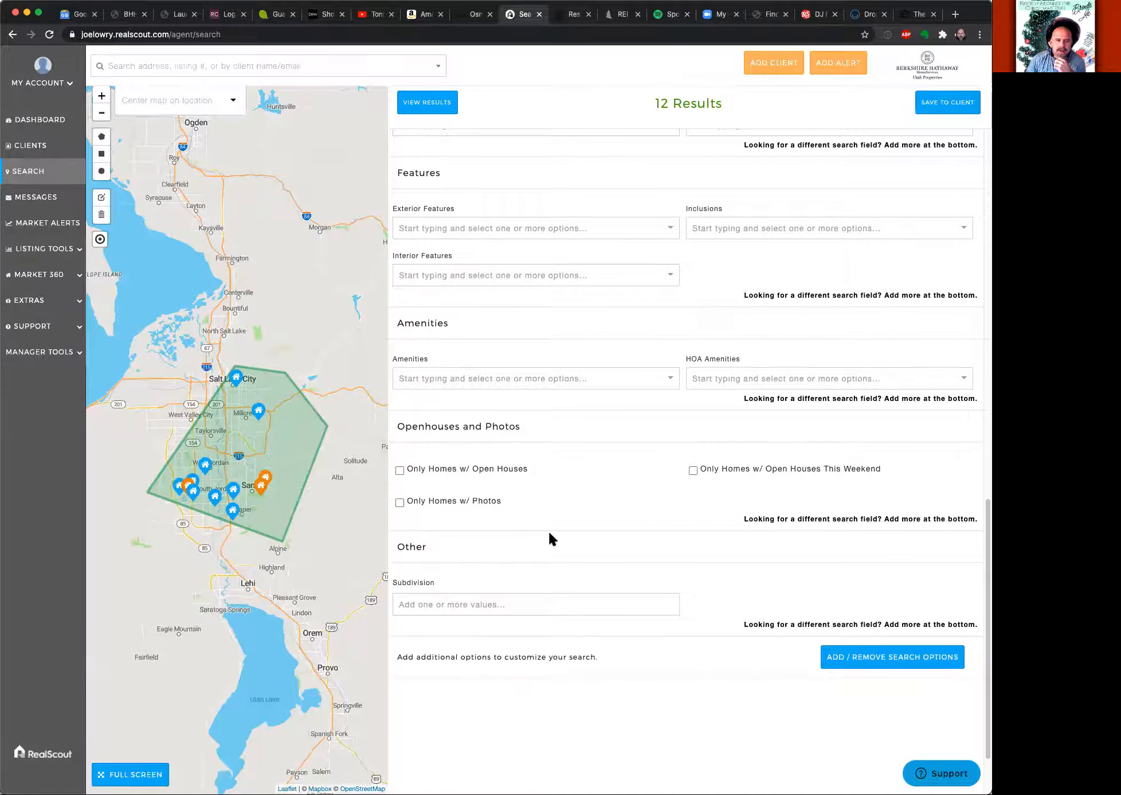
Try entering "cottonwood height" as a Subdivision value, and clear the entry without creating the option.
scroll(549, 529, down, 2)
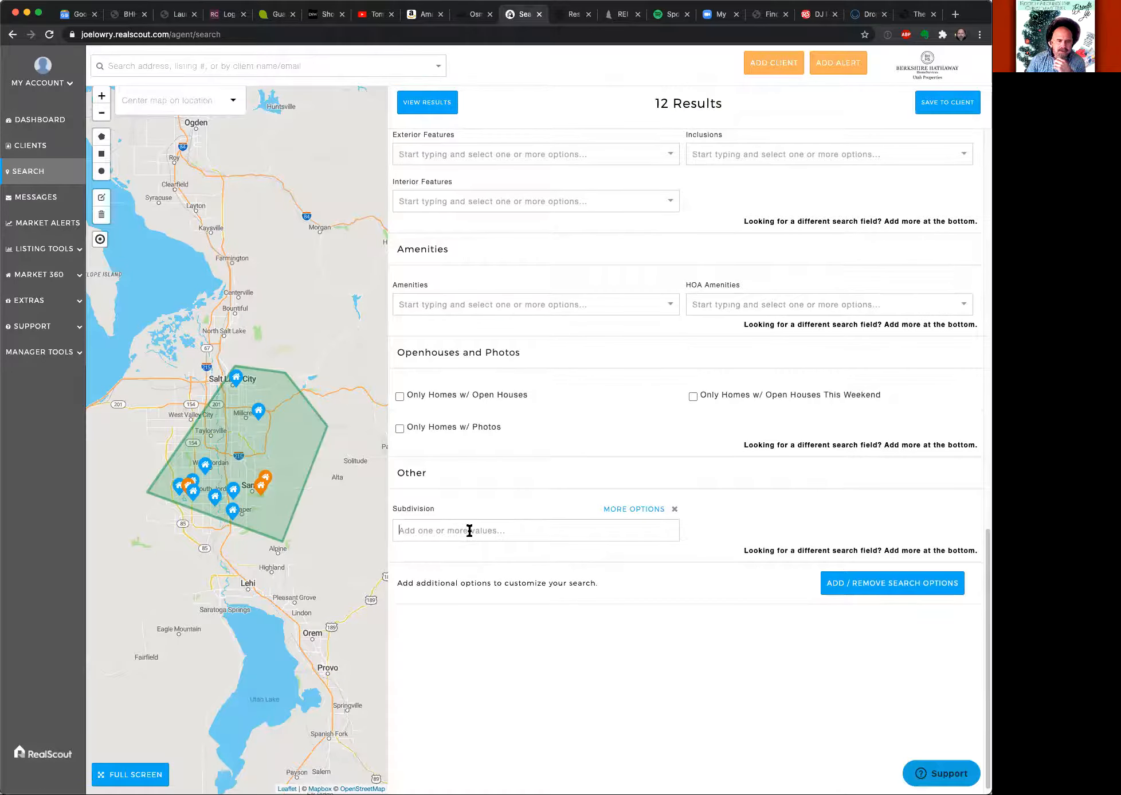
click(469, 531)
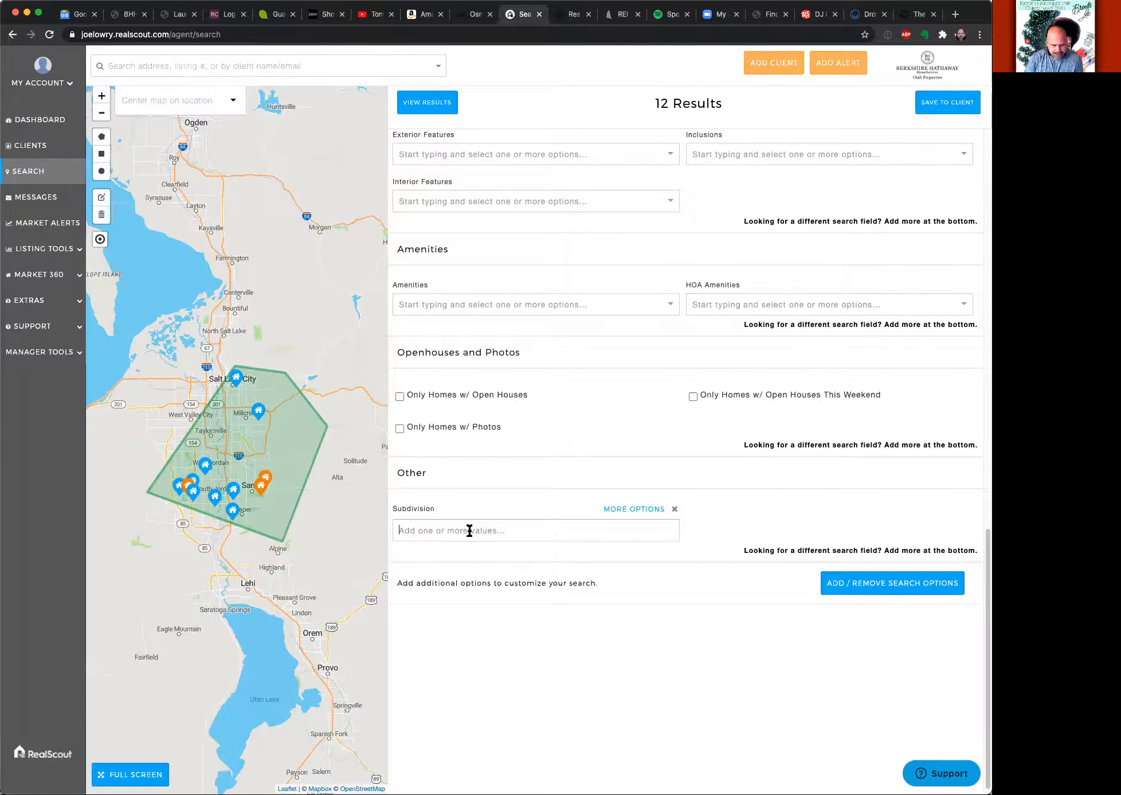
text(cott)
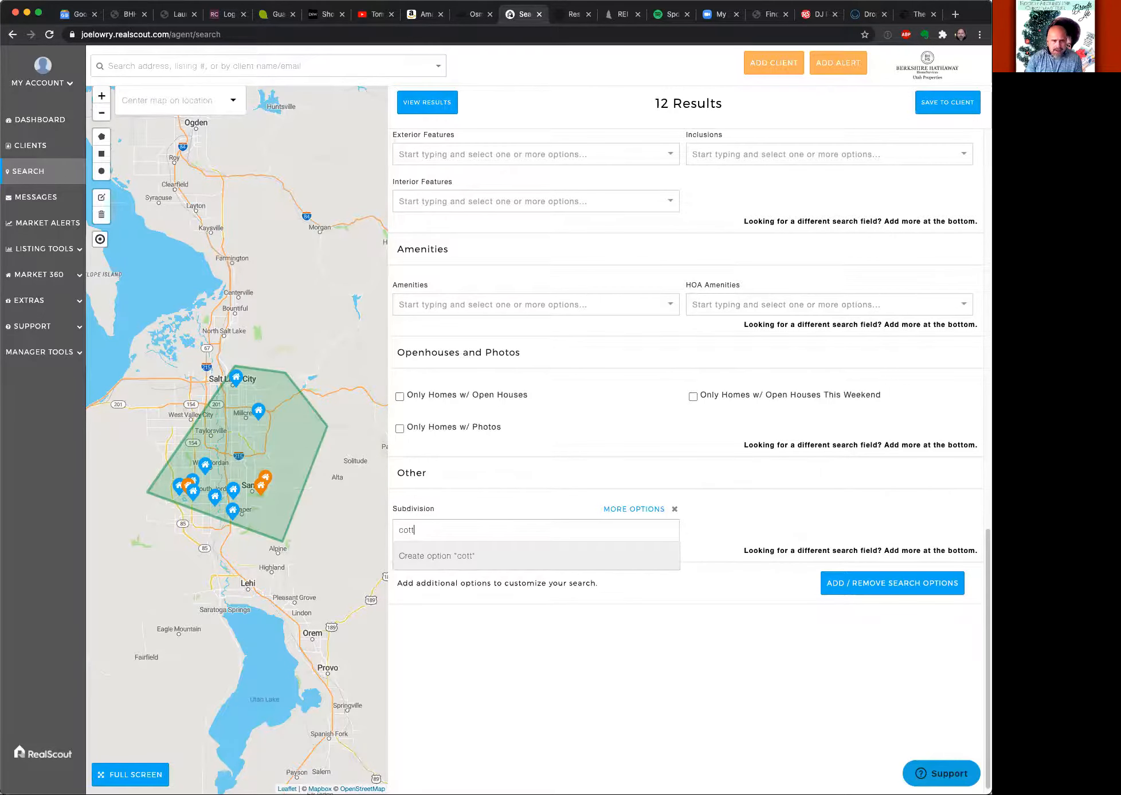
text(on)
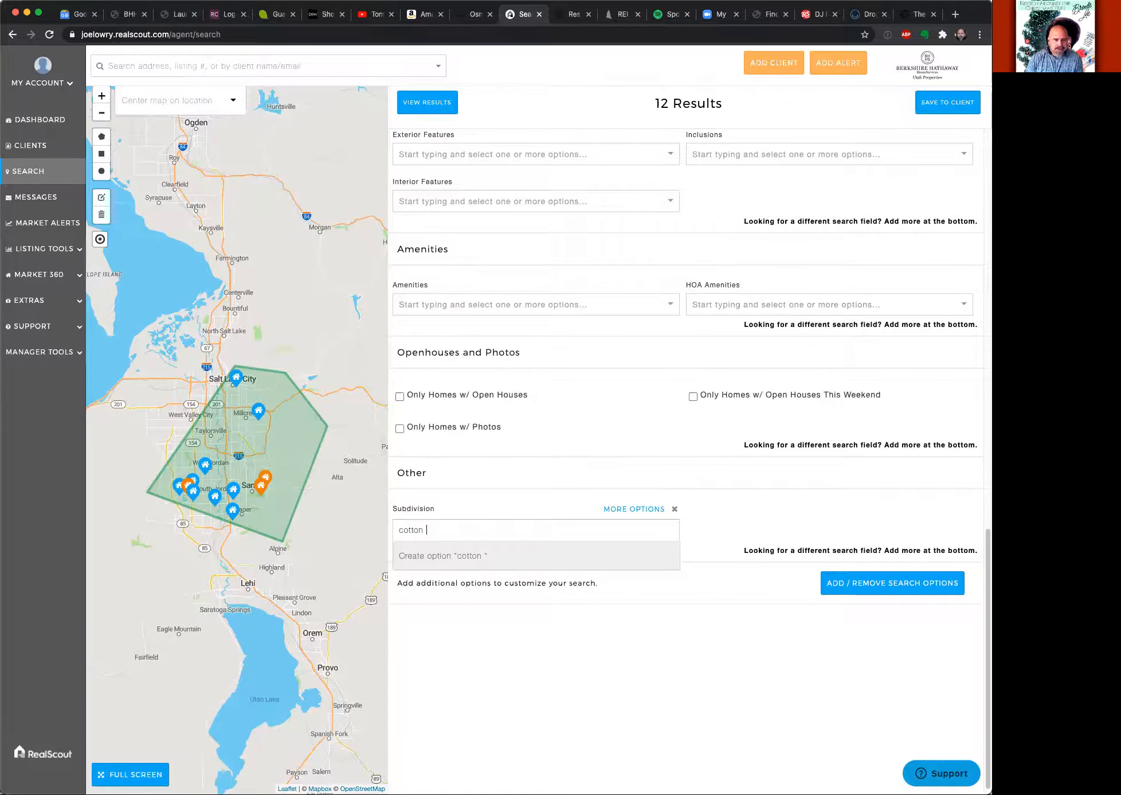
text(wood he)
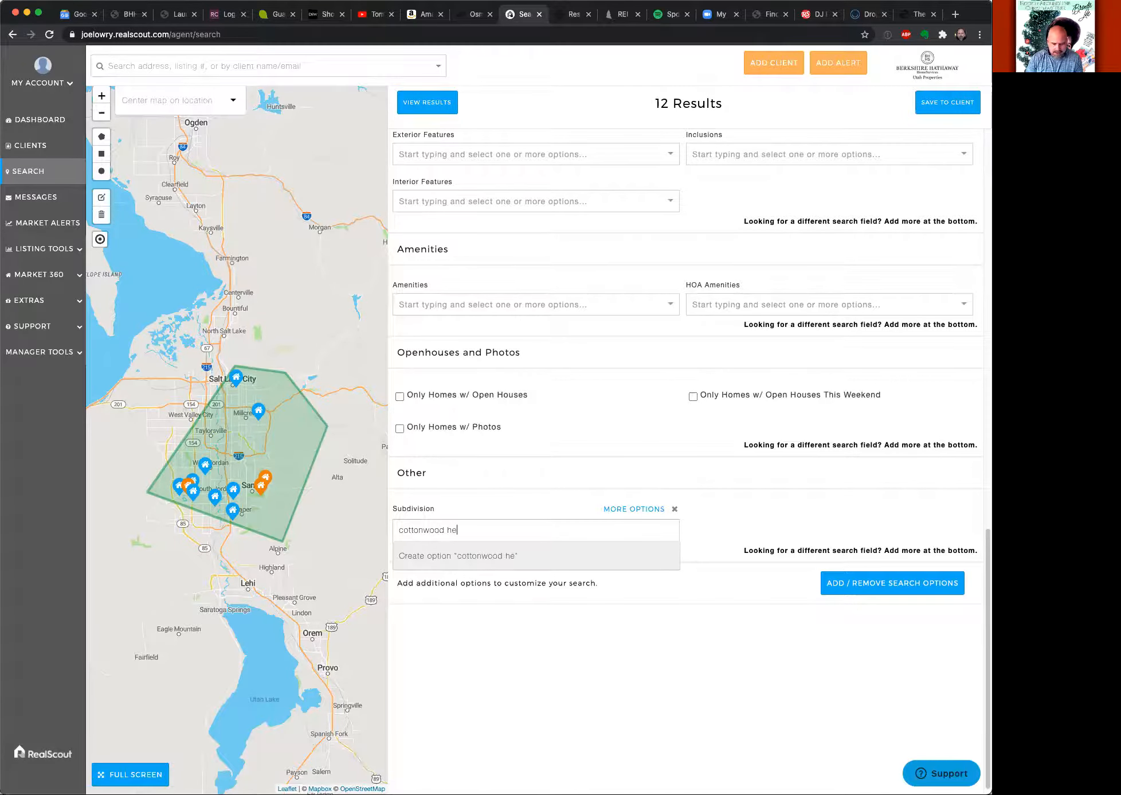
text(ight)
key(BackSpace)
key(BackSpace)
key(BackSpace)
key(BackSpace)
key(BackSpace)
key(BackSpace)
key(BackSpace)
key(BackSpace)
key(BackSpace)
key(BackSpace)
key(BackSpace)
key(BackSpace)
key(BackSpace)
key(BackSpace)
key(BackSpace)
key(BackSpace)
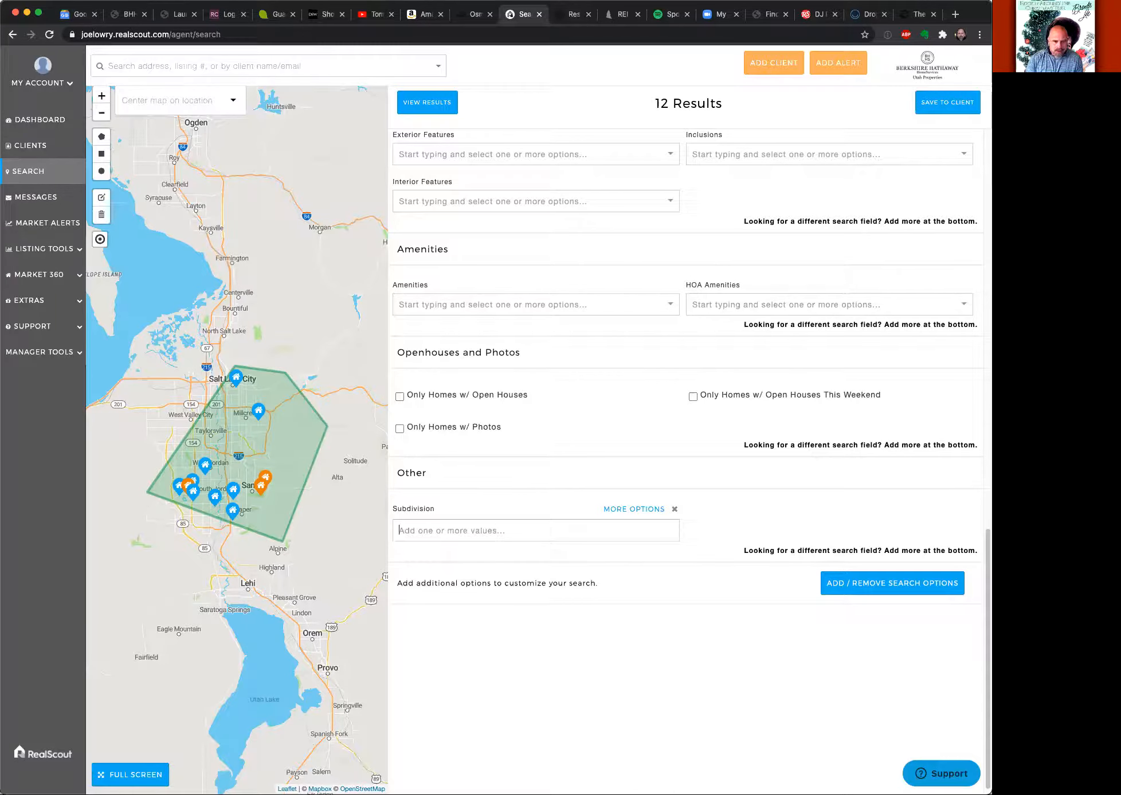
Try "St Regis" as the Subdivision value, and empty the criterion again.
text(St Regis)
key(BackSpace)
key(BackSpace)
key(BackSpace)
key(BackSpace)
key(BackSpace)
key(BackSpace)
key(BackSpace)
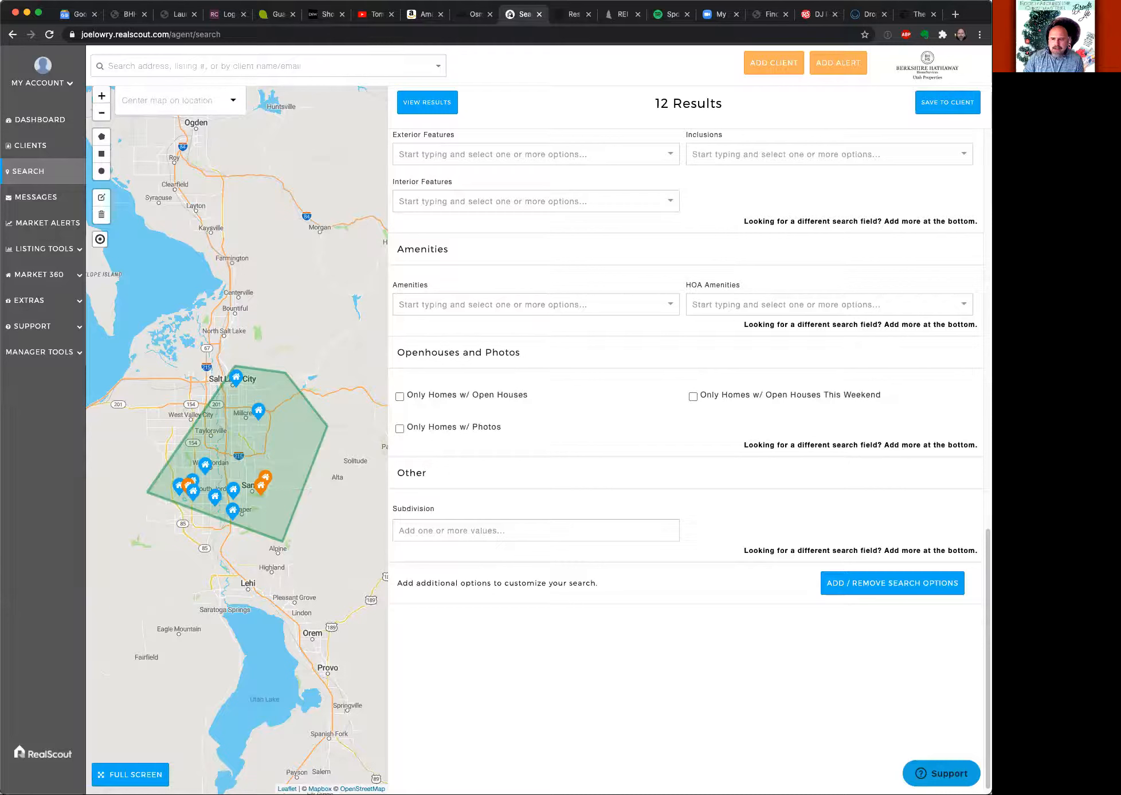
Open the advanced search options and search the available fields for "new construction".
click(891, 585)
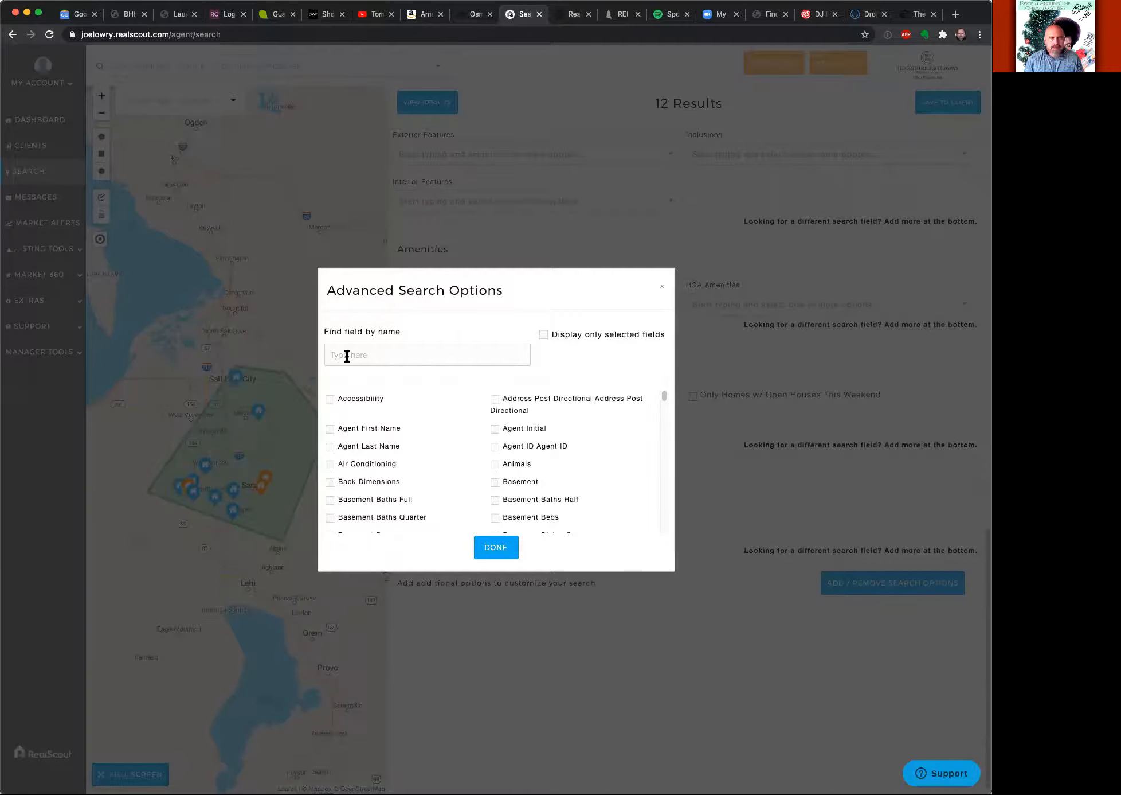
text(new )
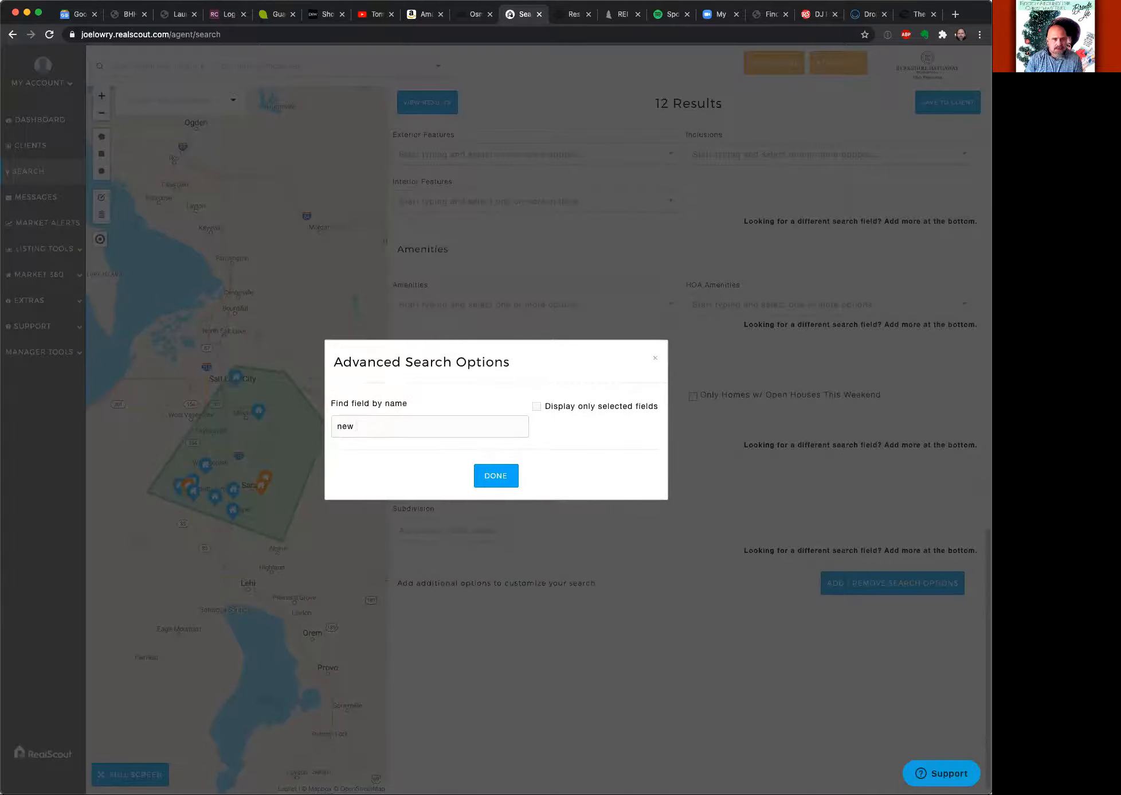
text(contr)
key(BackSpace)
key(BackSpace)
key(BackSpace)
key(BackSpace)
key(BackSpace)
key(BackSpace)
text(contruction)
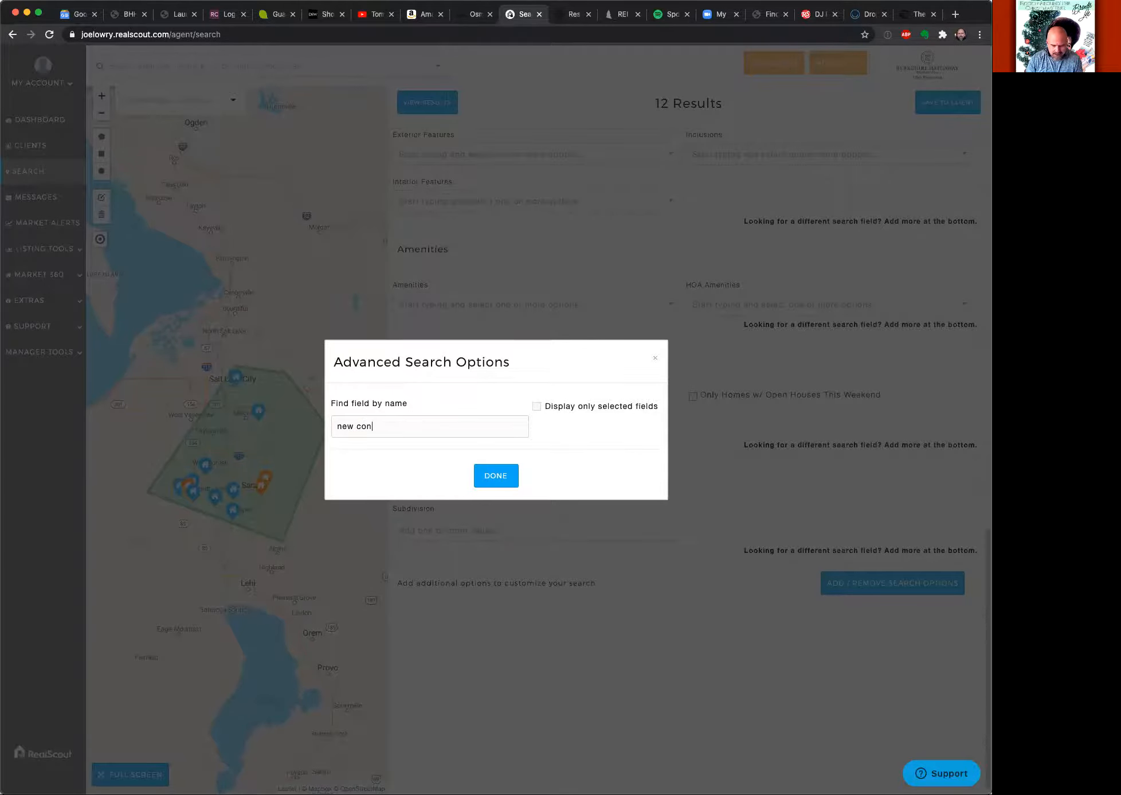
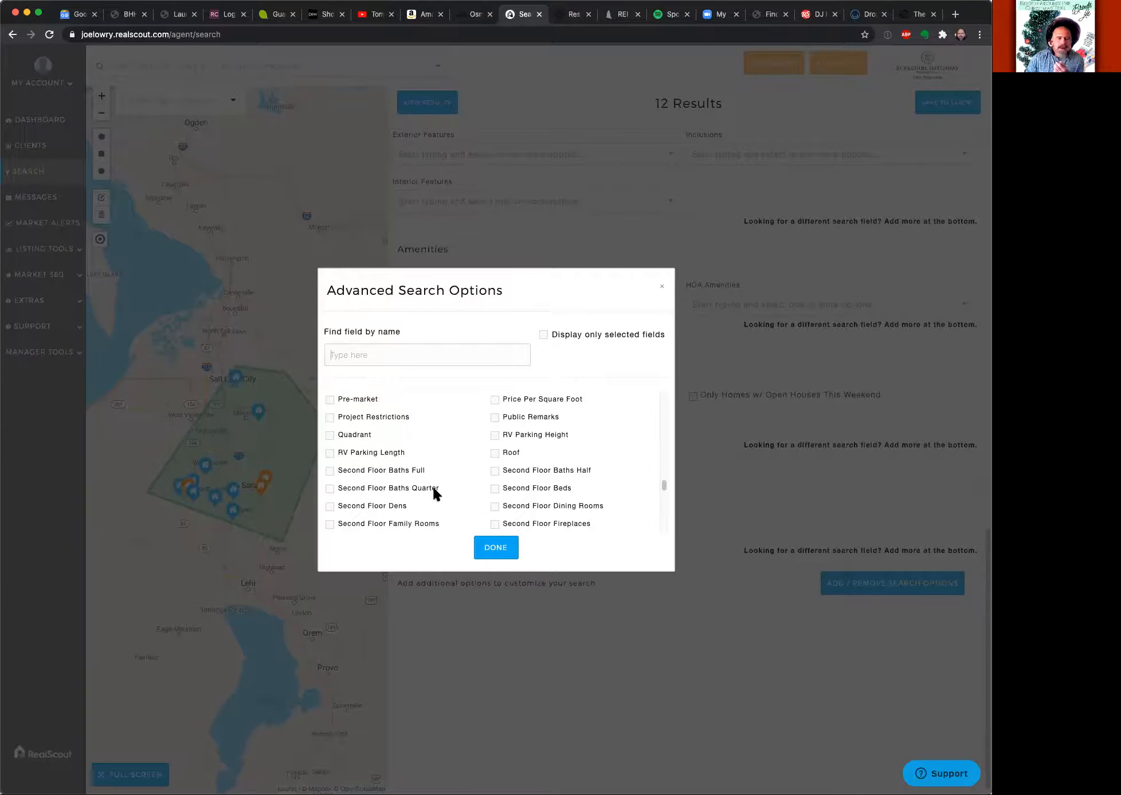
Try removing the Subdivision field from the advanced search options, and select it again.
scroll(434, 489, up, 1)
scroll(432, 484, up, 3)
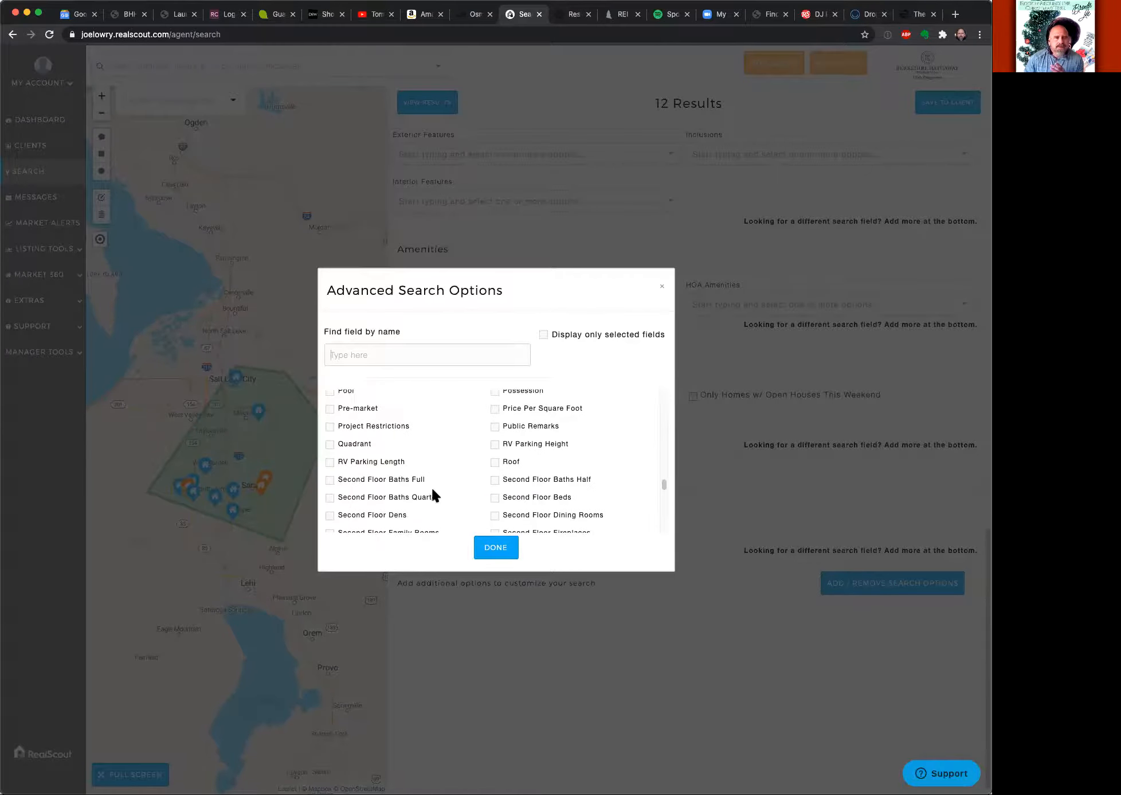
scroll(431, 485, up, 1)
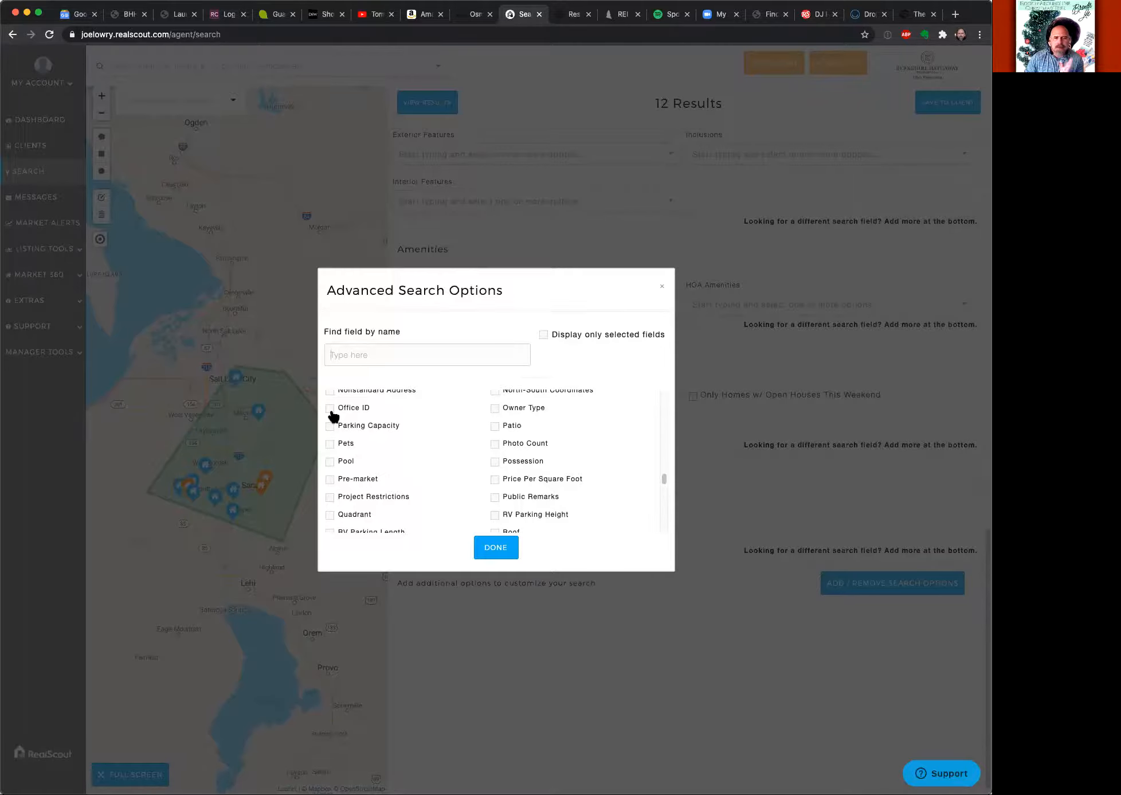
scroll(446, 429, down, 5)
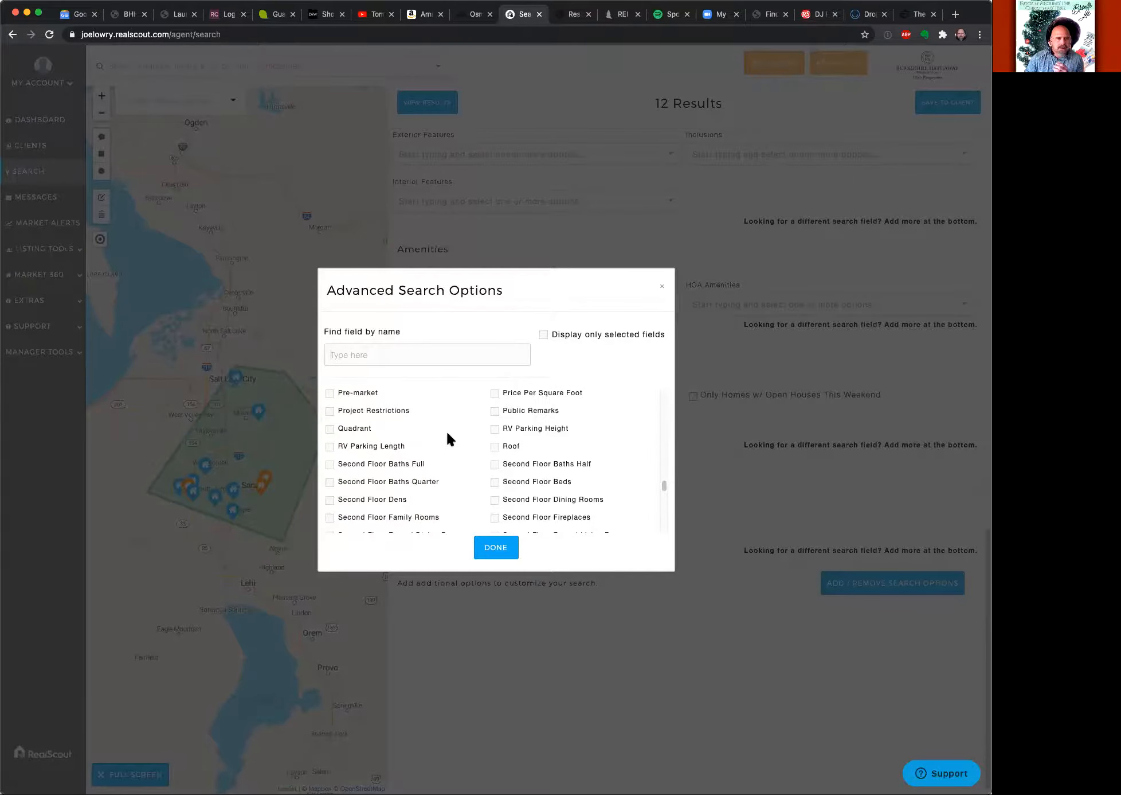
scroll(444, 430, down, 3)
scroll(444, 440, down, 2)
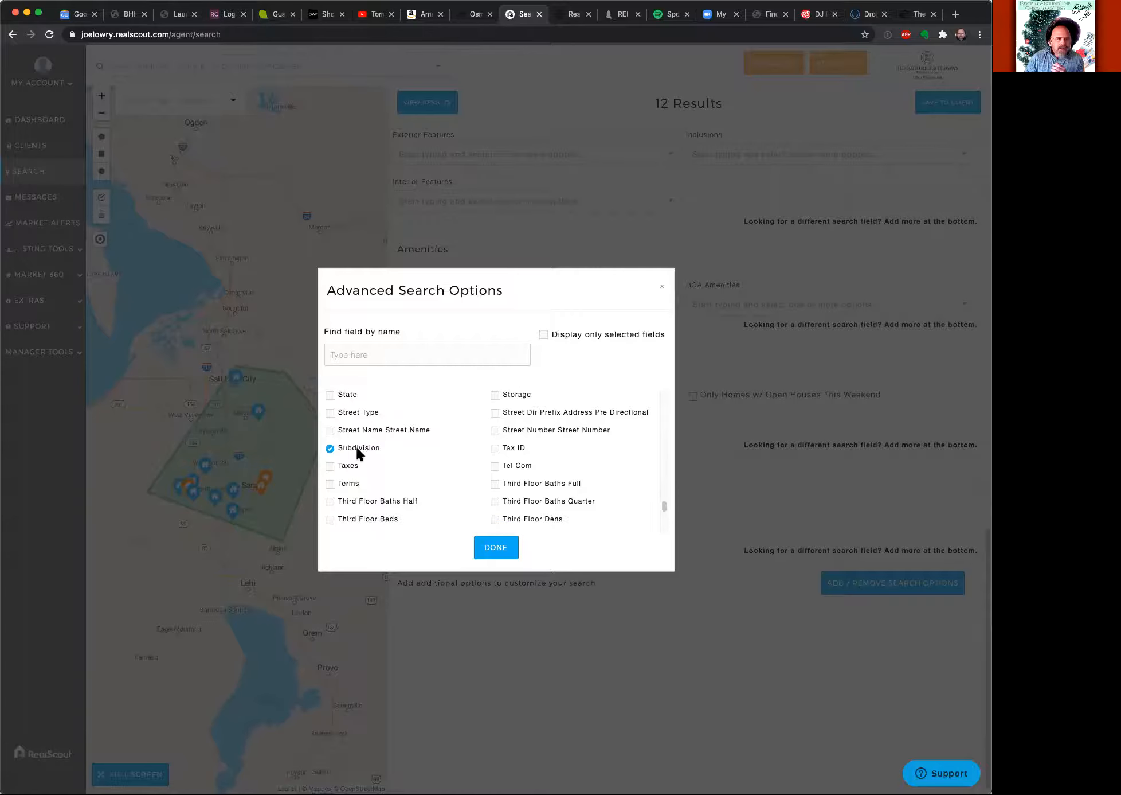
click(330, 450)
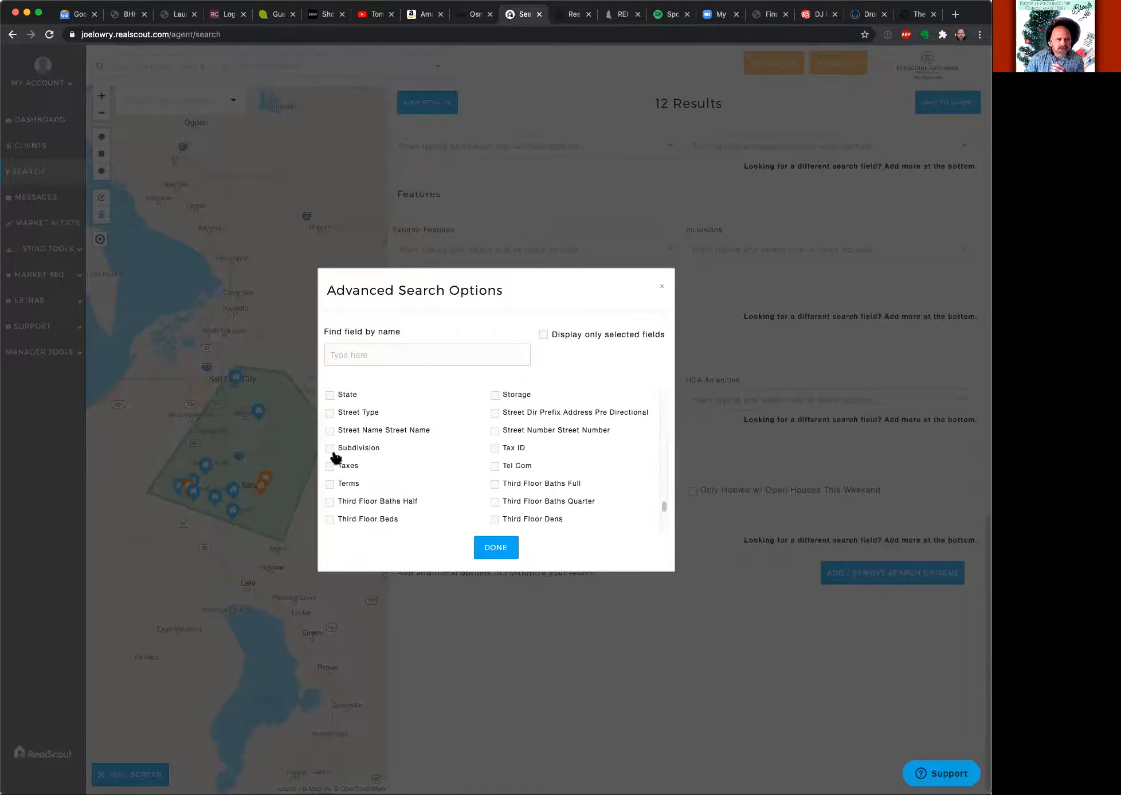
scroll(406, 451, up, 2)
scroll(406, 451, down, 1)
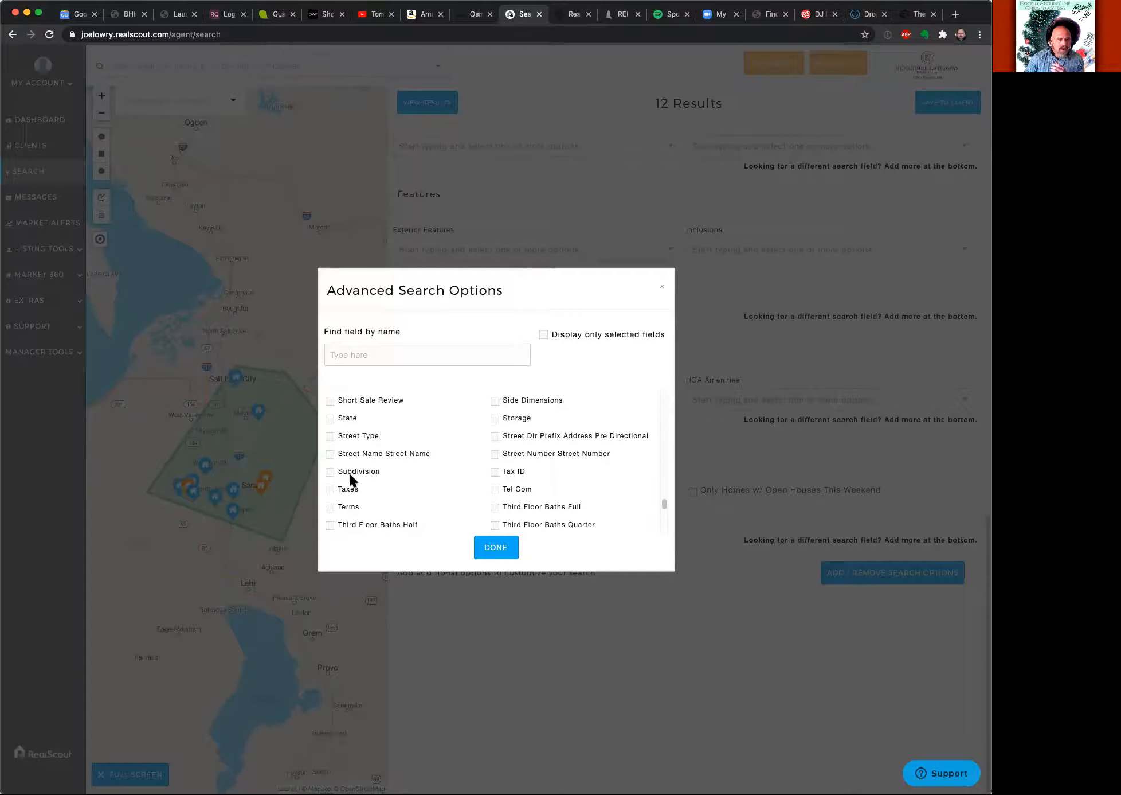
click(330, 472)
Look through the available advanced search fields, from Zoning and Year Built back toward the beginning of the list.
scroll(436, 487, down, 5)
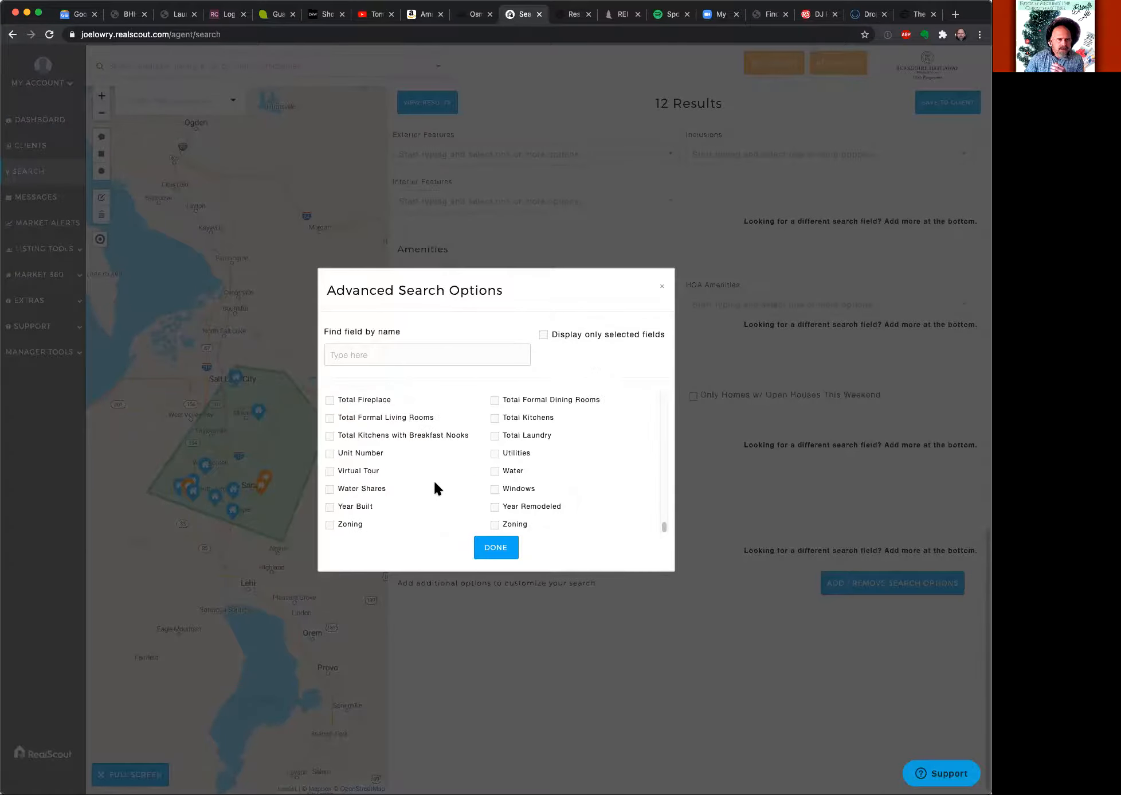
scroll(590, 513, up, 1)
scroll(589, 508, up, 3)
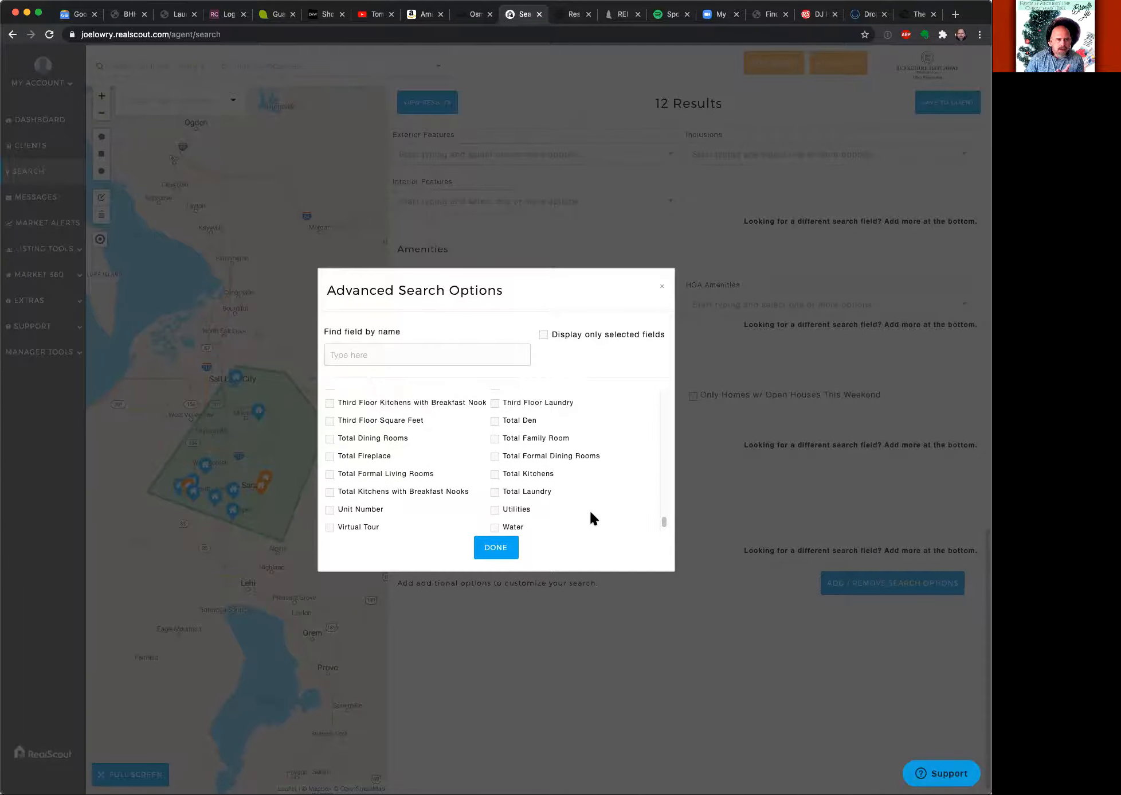
scroll(590, 512, up, 8)
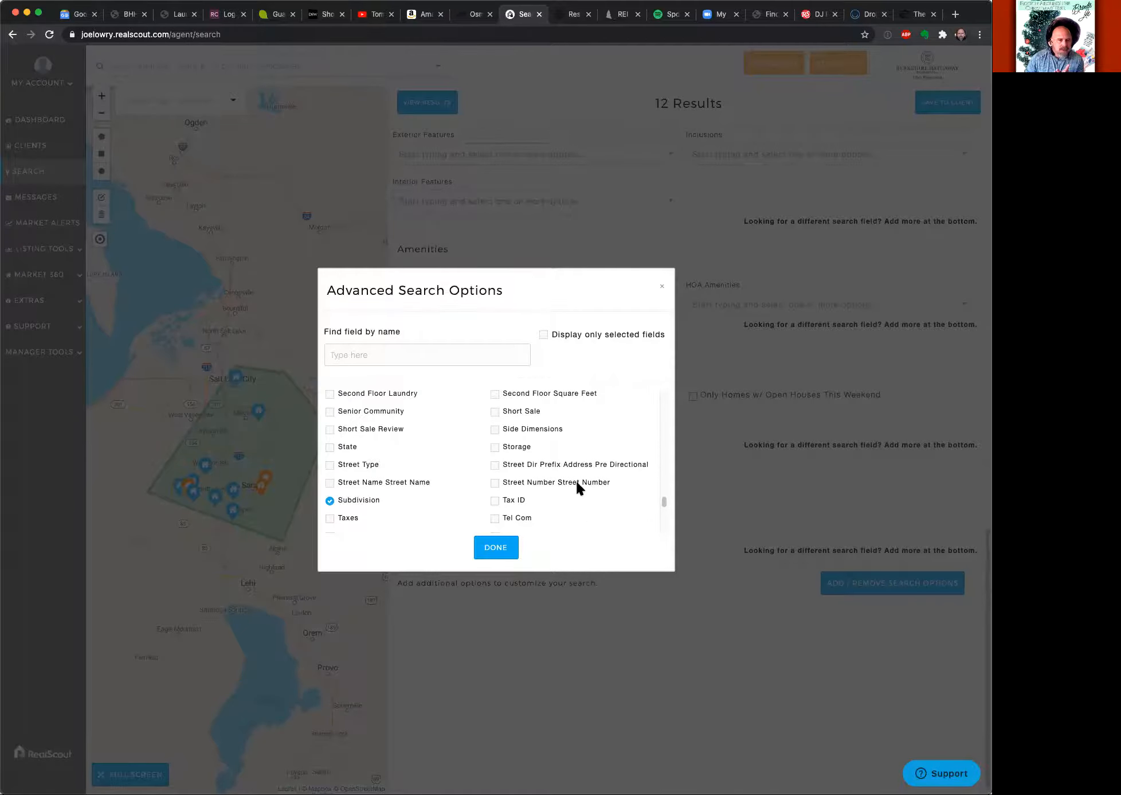
scroll(570, 492, up, 2)
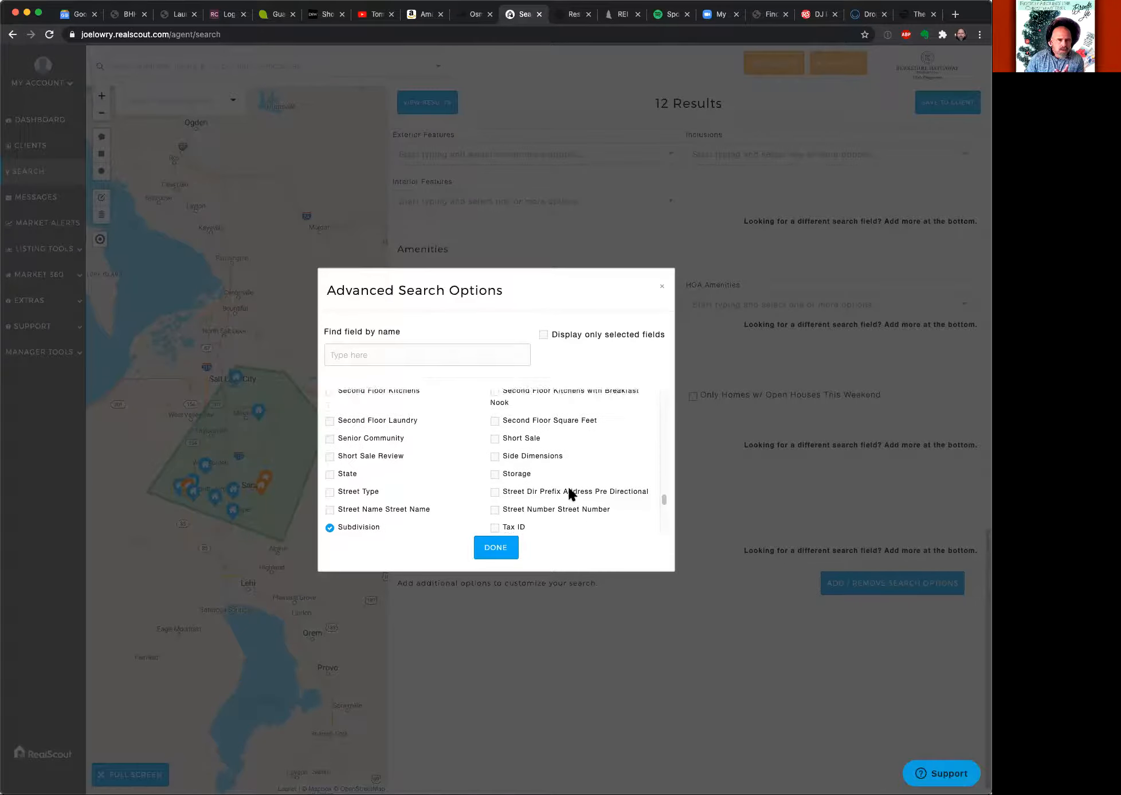
scroll(569, 490, up, 5)
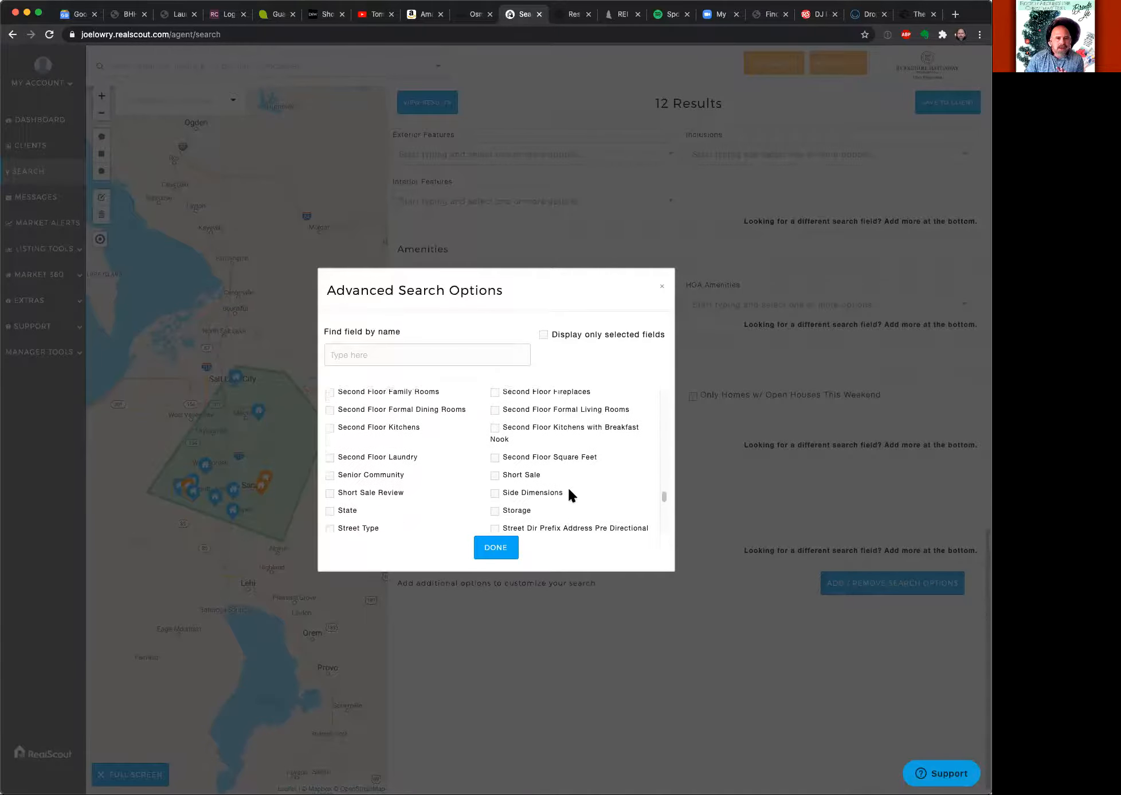
scroll(569, 492, up, 6)
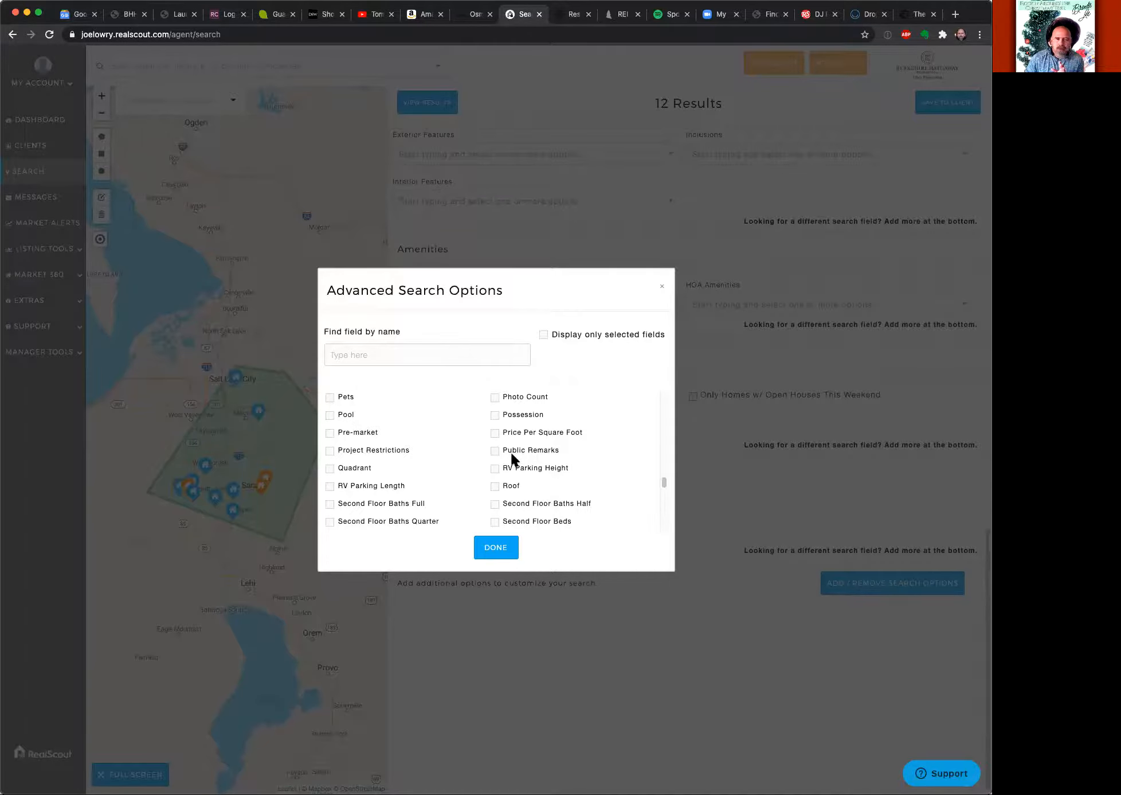
scroll(511, 452, up, 2)
scroll(513, 458, up, 3)
scroll(511, 453, up, 2)
scroll(512, 459, up, 3)
scroll(513, 458, up, 6)
scroll(512, 453, up, 14)
scroll(510, 448, up, 10)
scroll(509, 448, up, 4)
Add the Landscape field to the search form and finish choosing advanced search options.
scroll(509, 450, down, 15)
scroll(511, 453, down, 15)
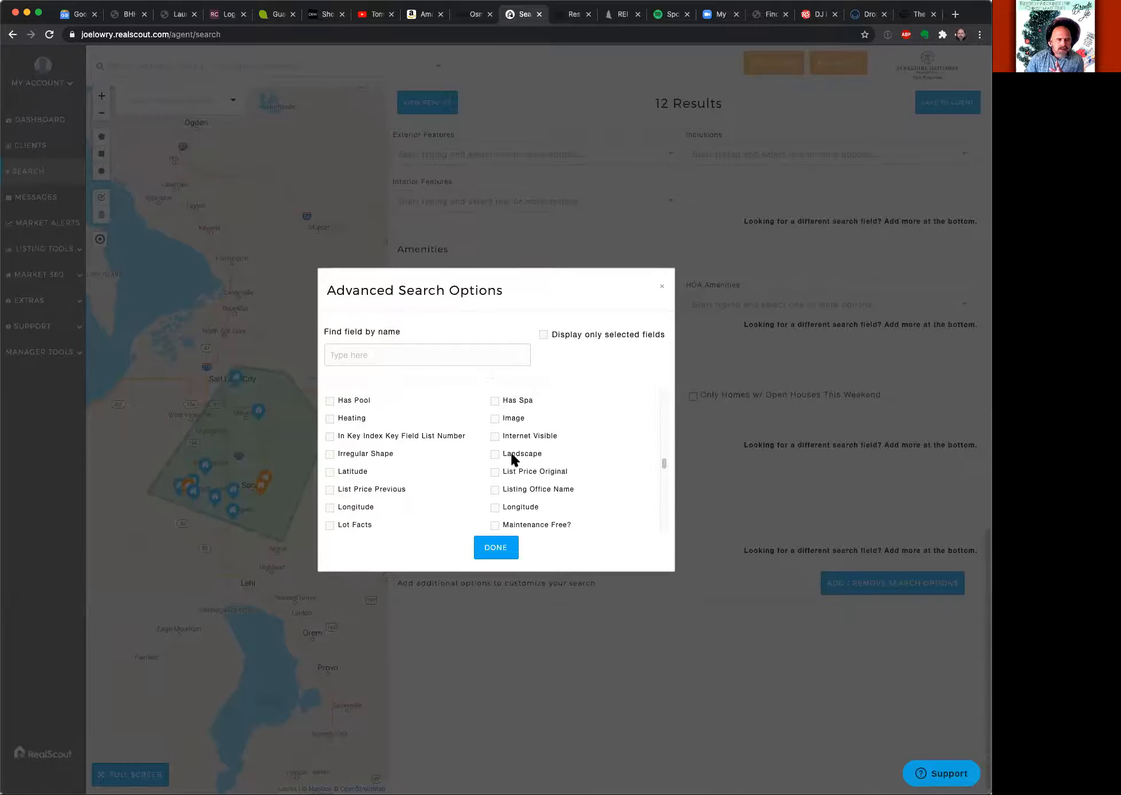
click(496, 456)
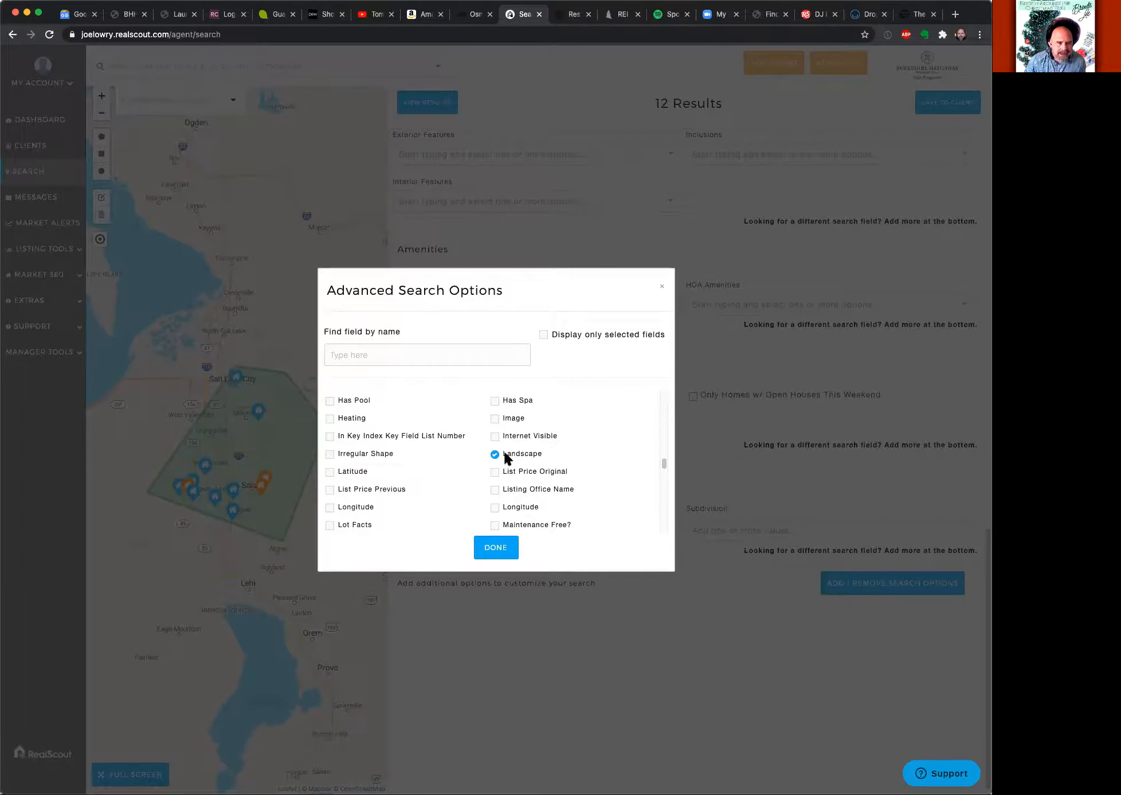
click(501, 547)
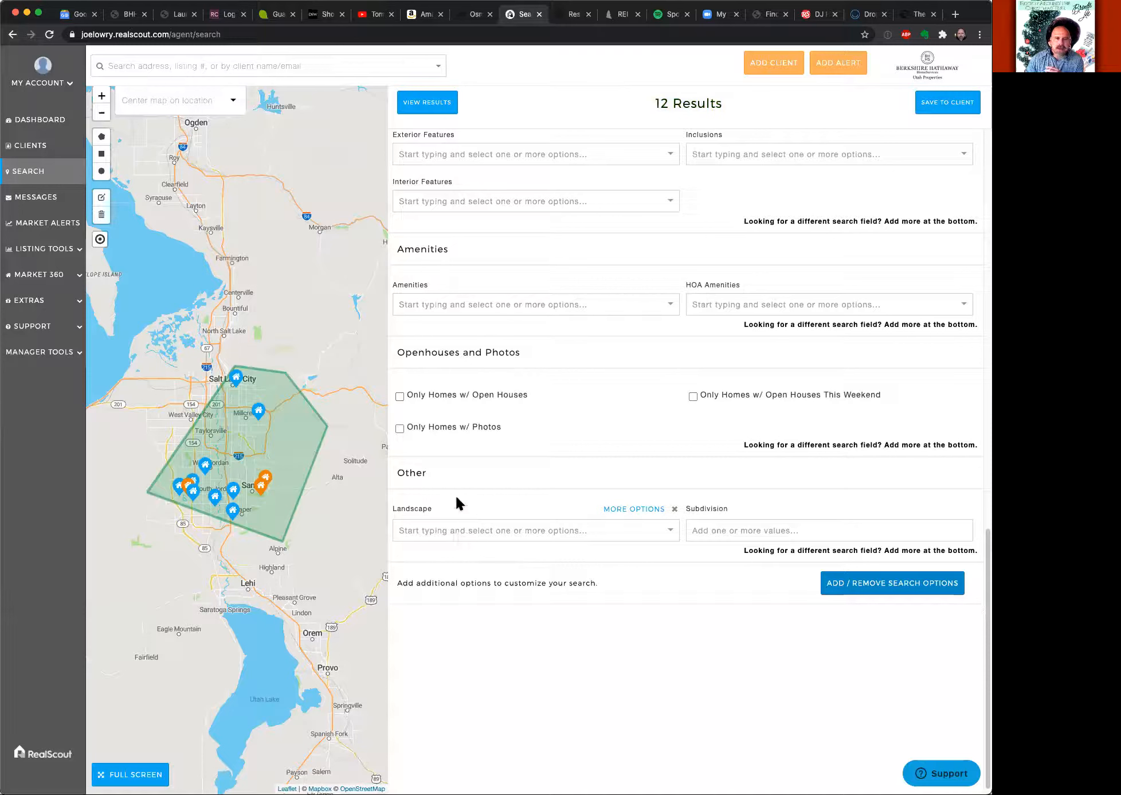
Set the Landscape criterion to Landscaping: Full and Landscaping: Part, and look through the remaining landscape options.
click(492, 536)
click(530, 585)
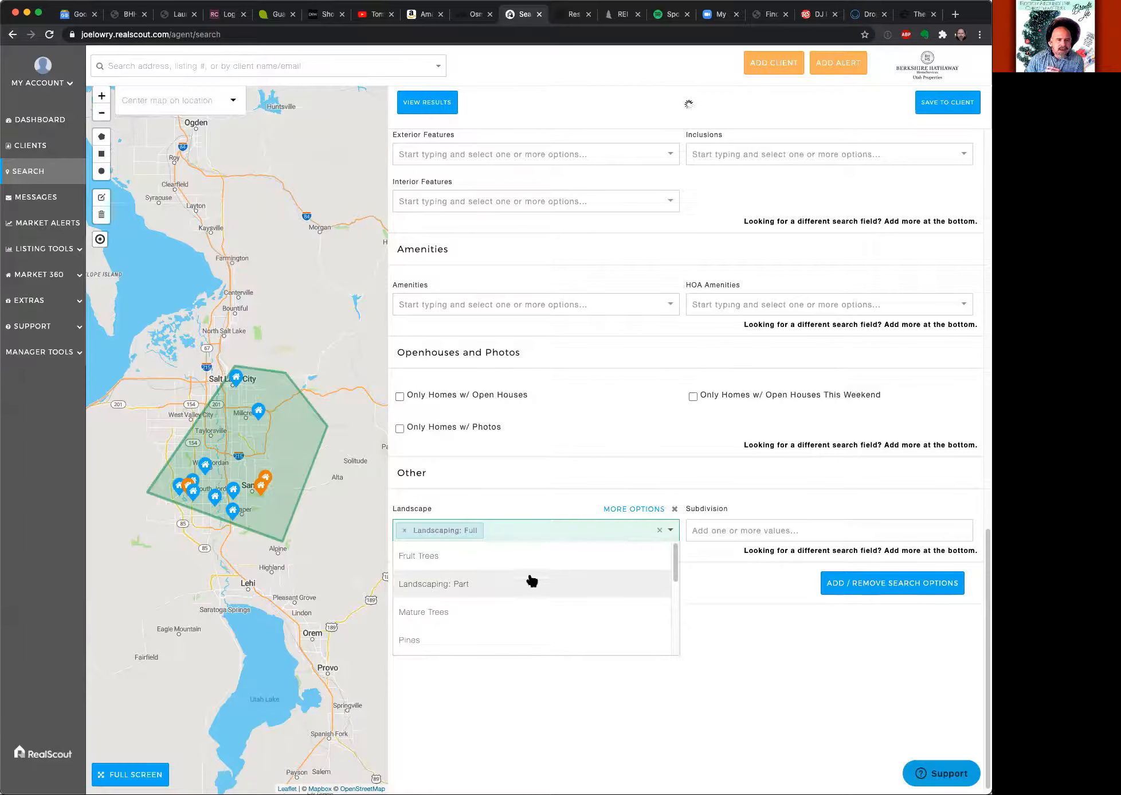
click(583, 473)
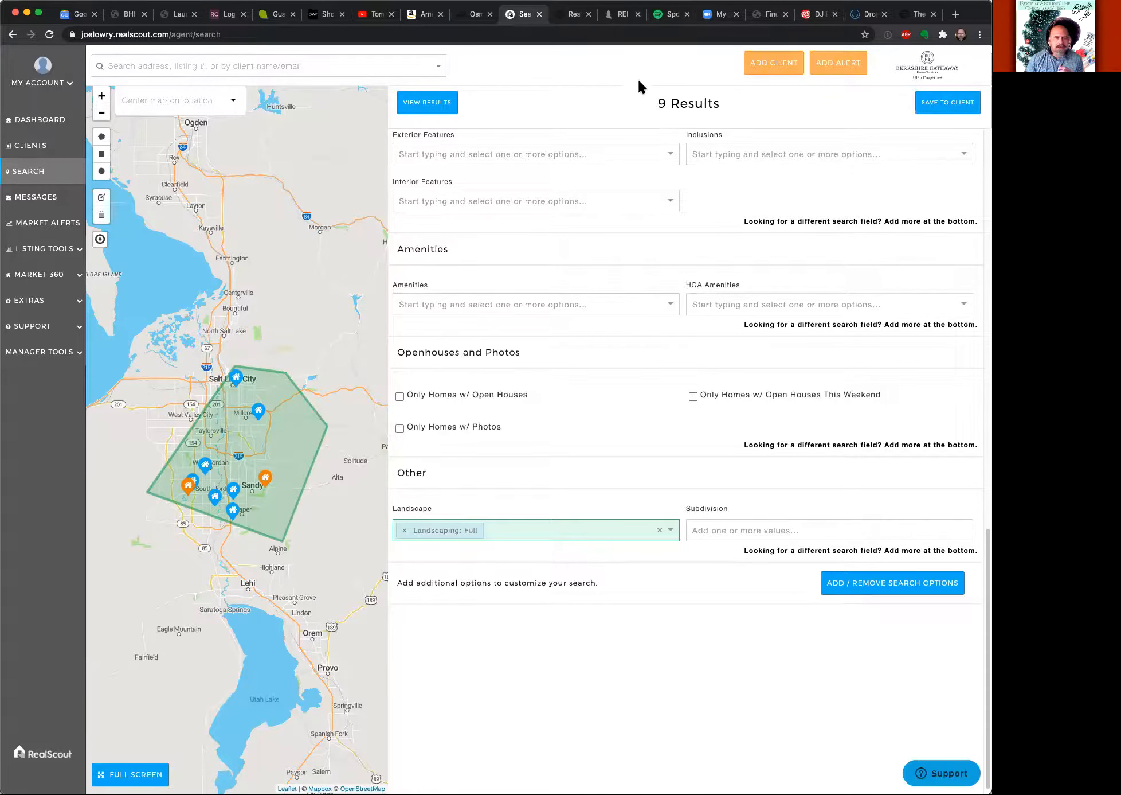
click(667, 535)
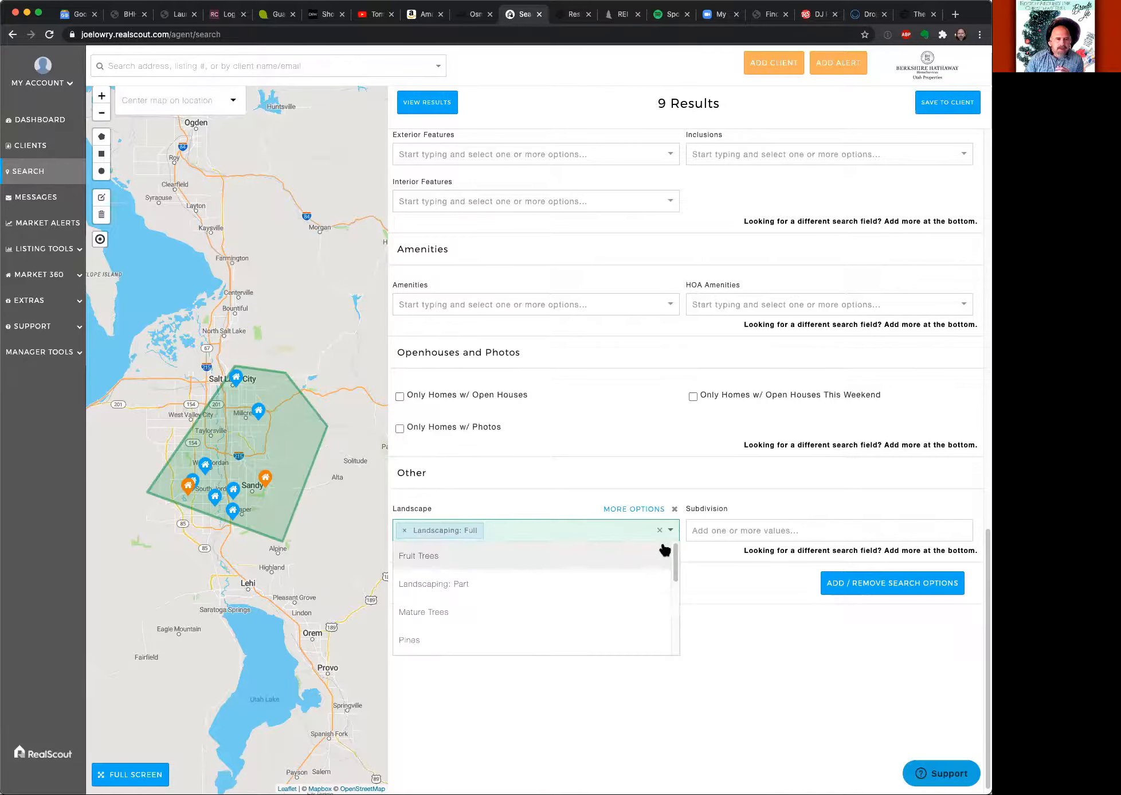
scroll(563, 593, down, 1)
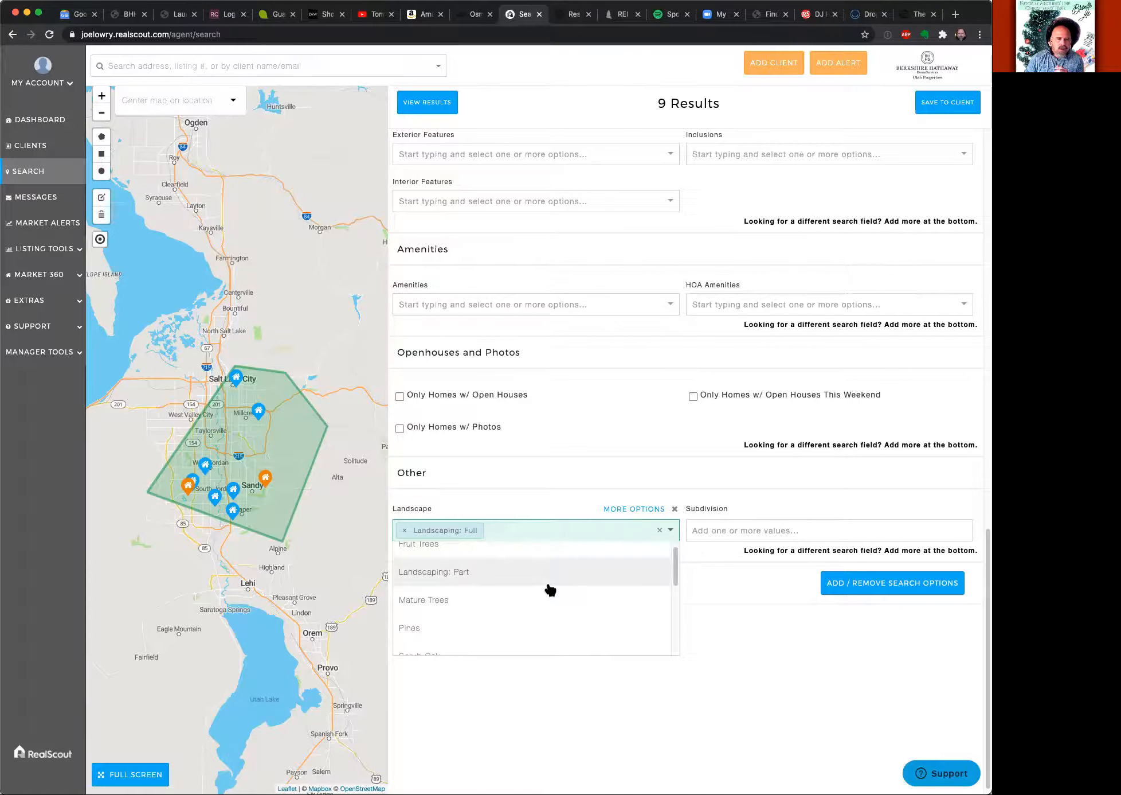
click(549, 586)
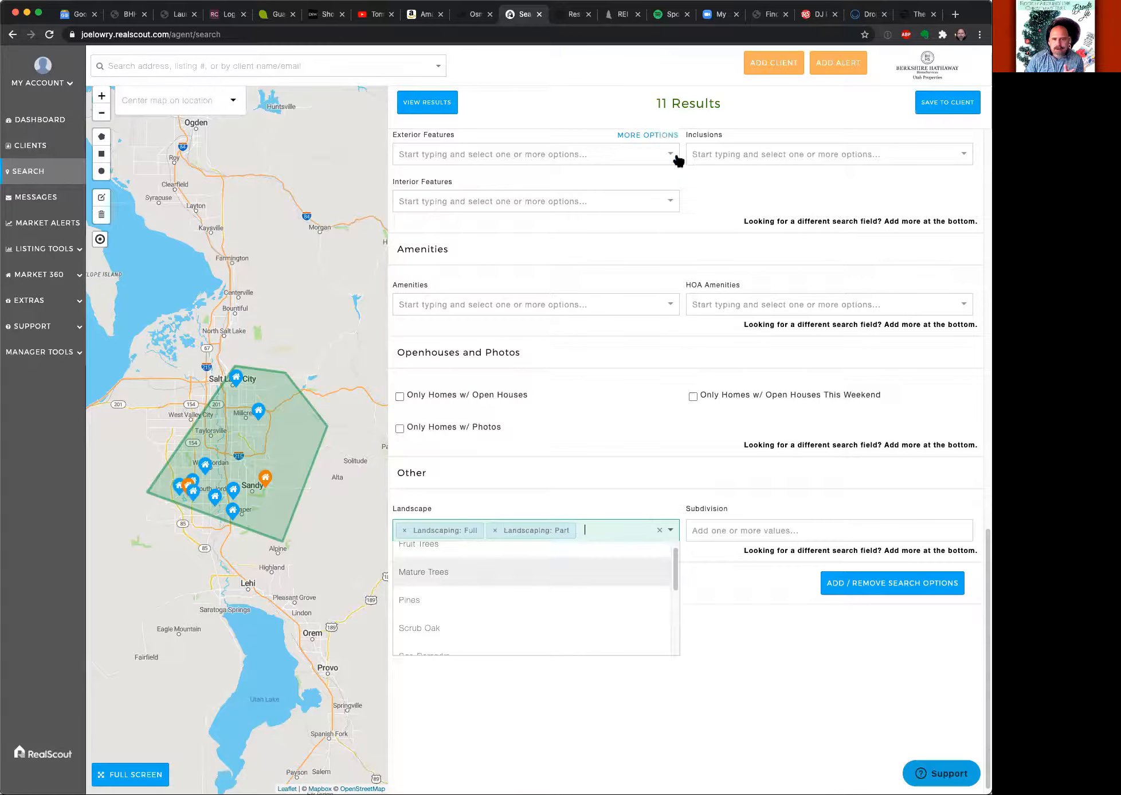
scroll(603, 602, down, 3)
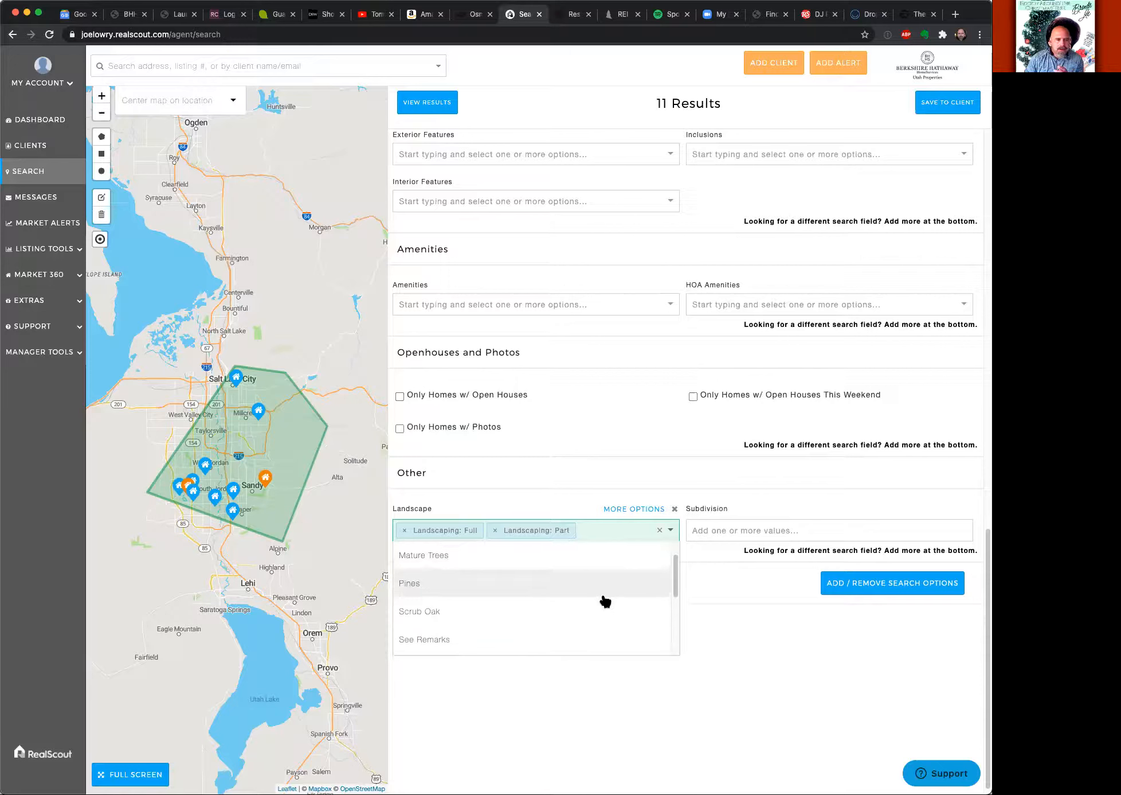
scroll(606, 601, down, 2)
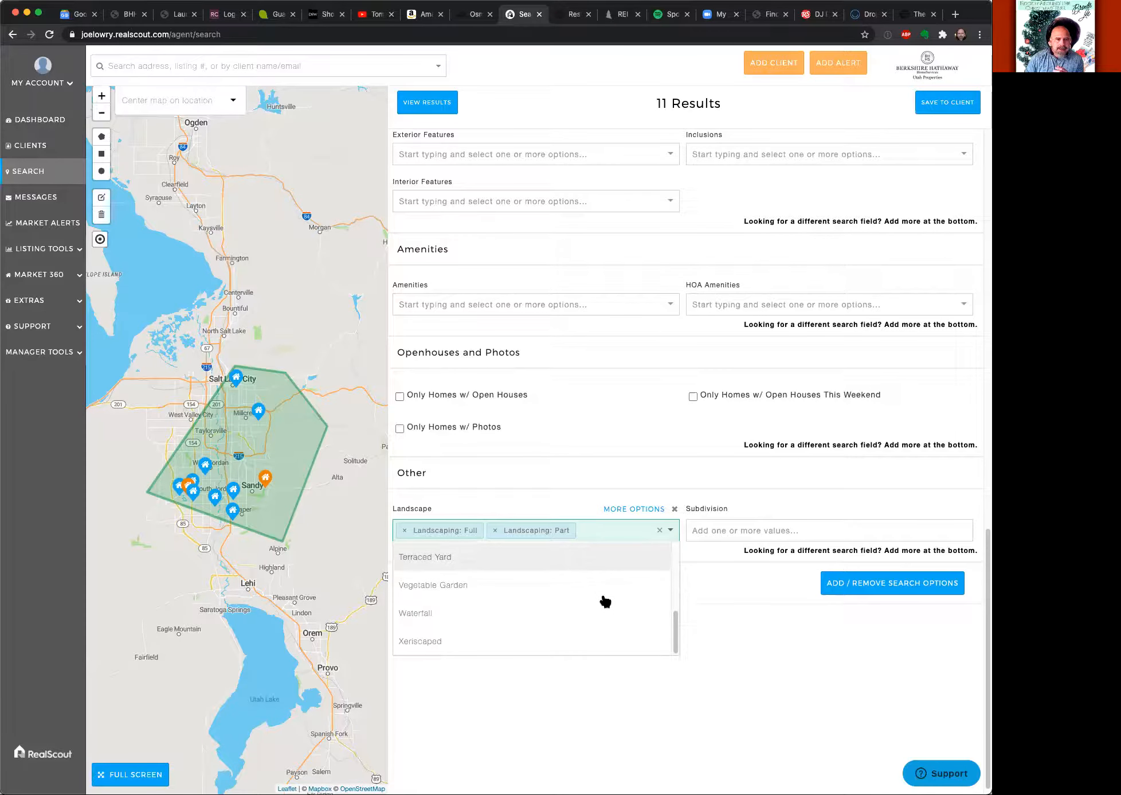
Look back through the Landscape options, close the list, and show the search's matching listings.
scroll(602, 597, up, 5)
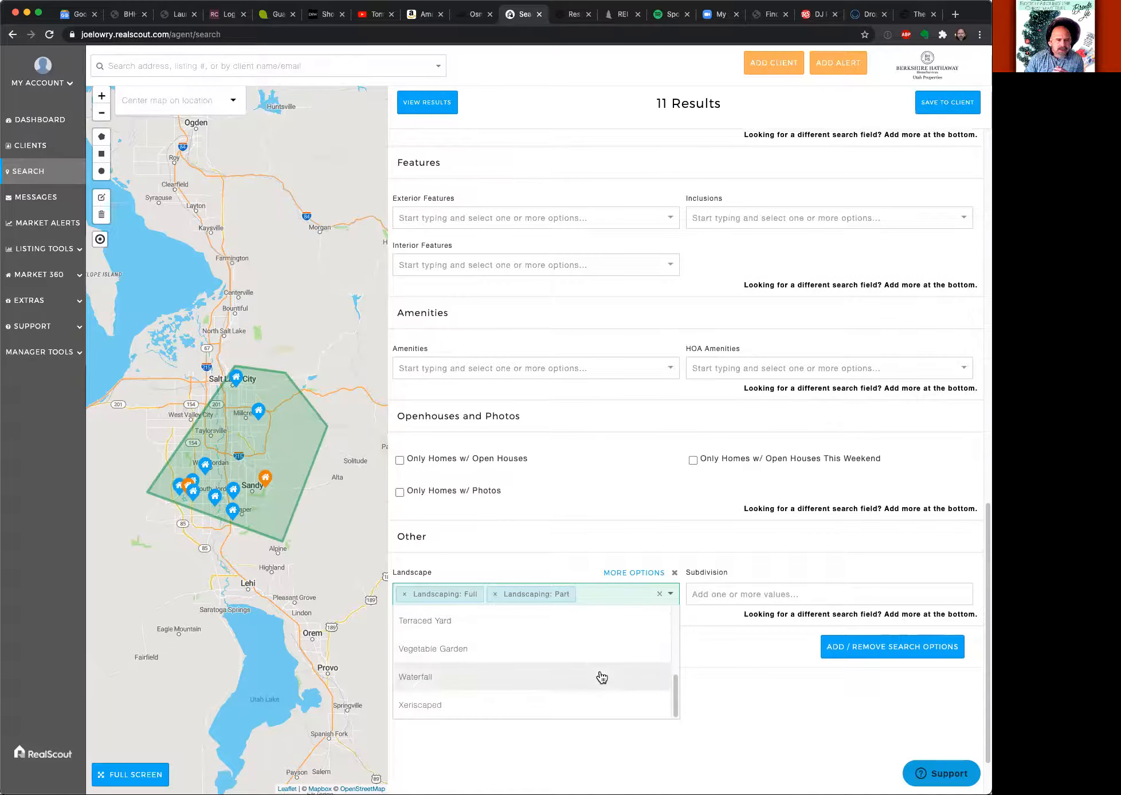
scroll(592, 670, up, 2)
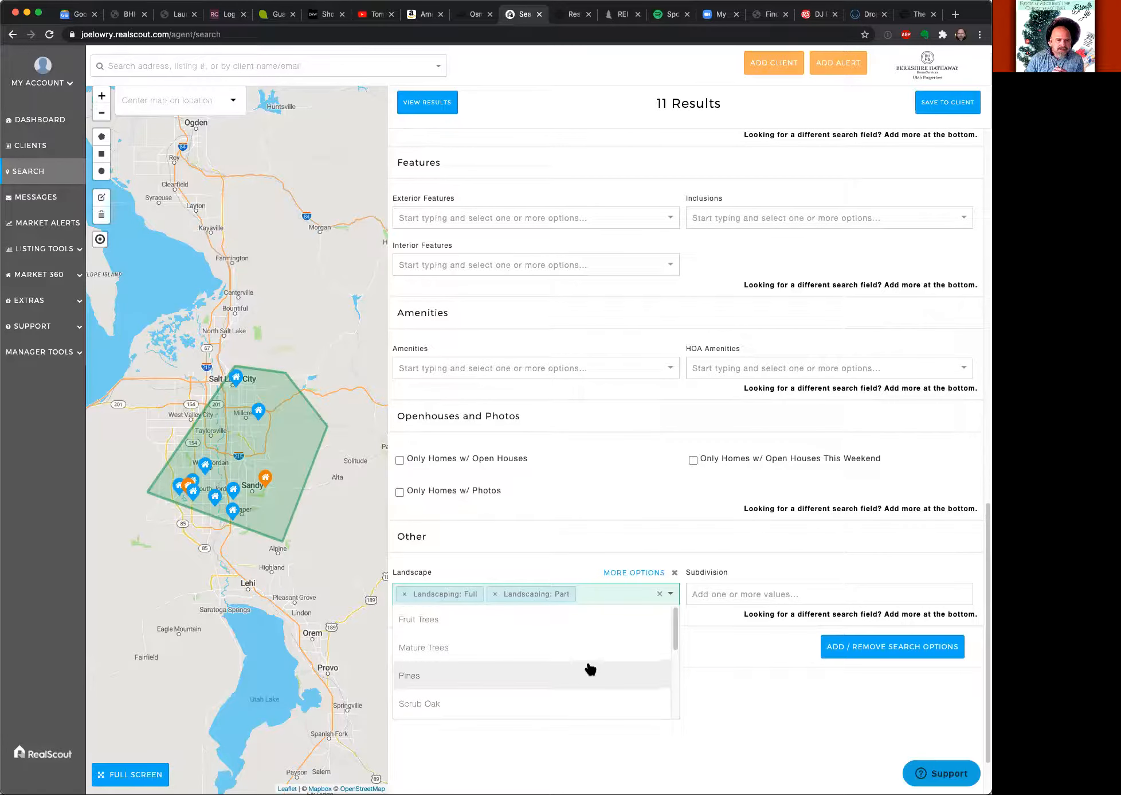
click(752, 669)
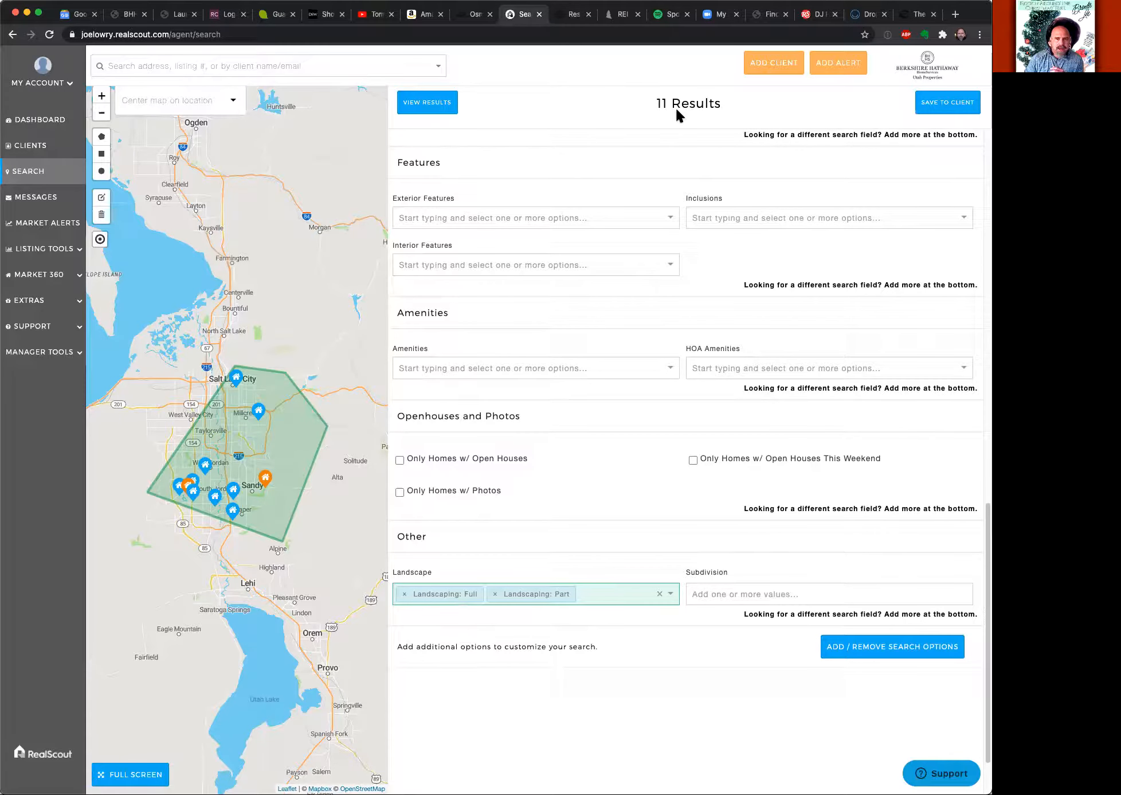
click(436, 109)
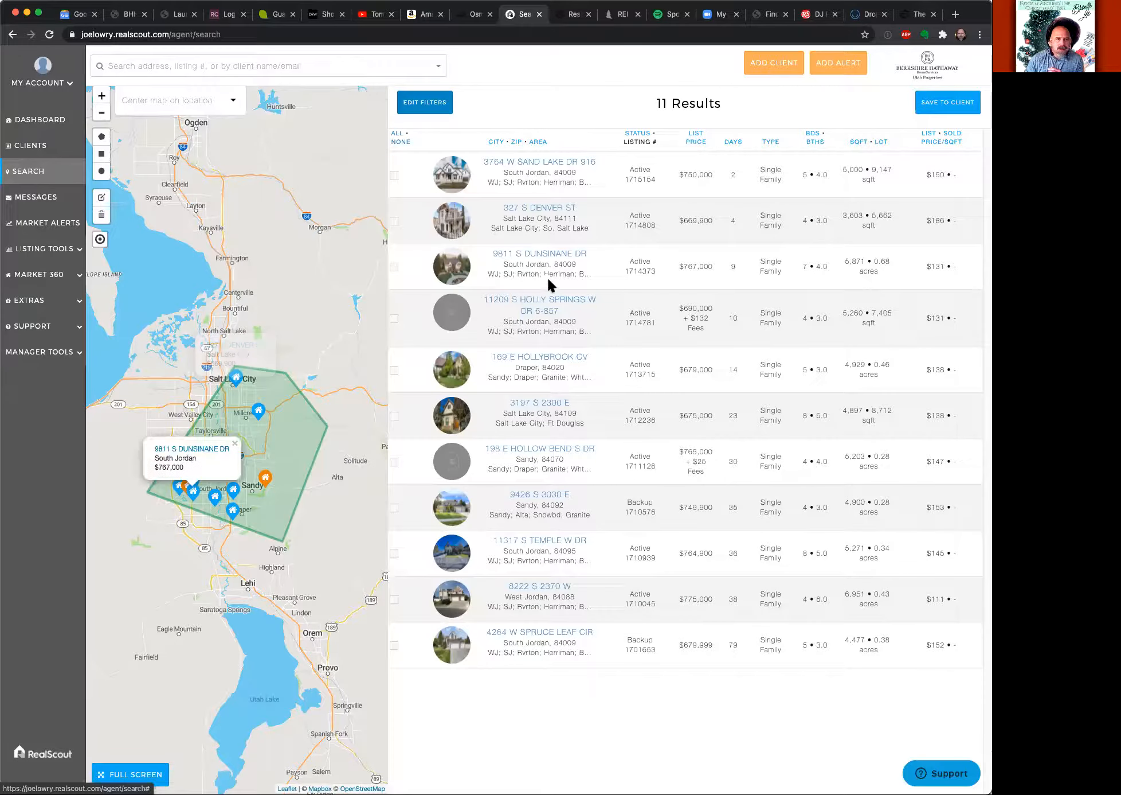
Open the first listing in the results and browse through its full photo gallery.
click(534, 164)
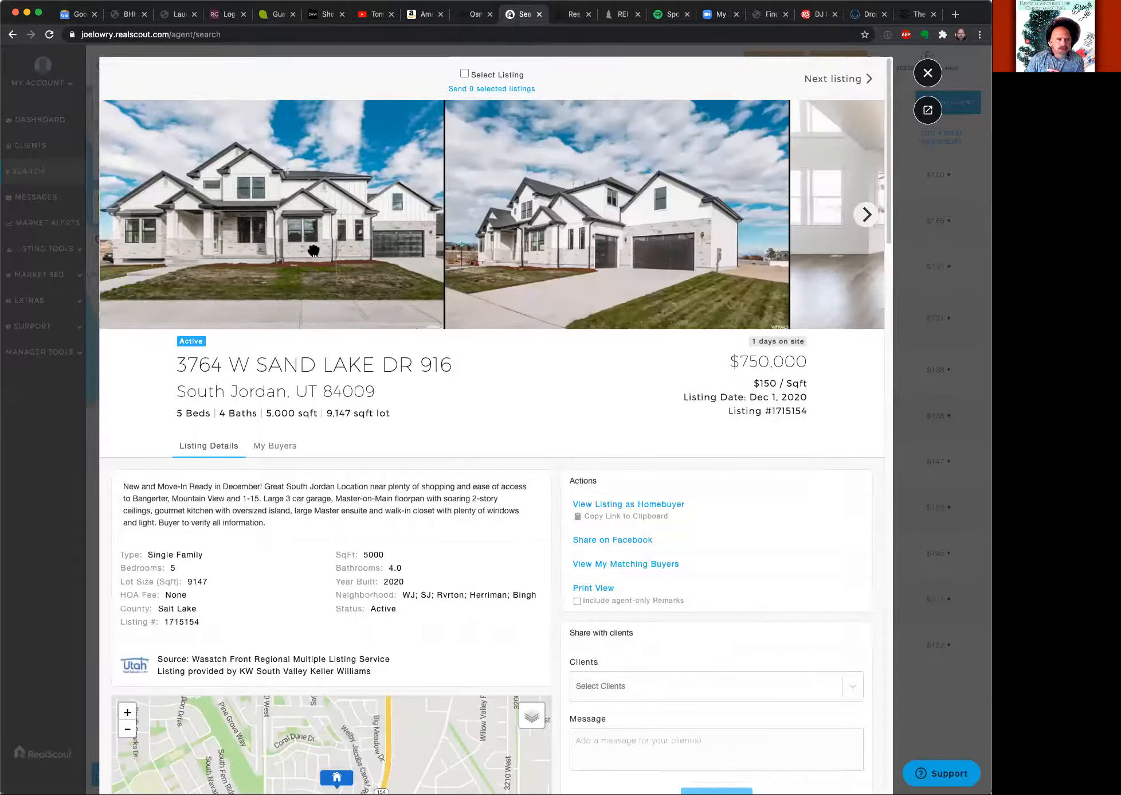
click(873, 224)
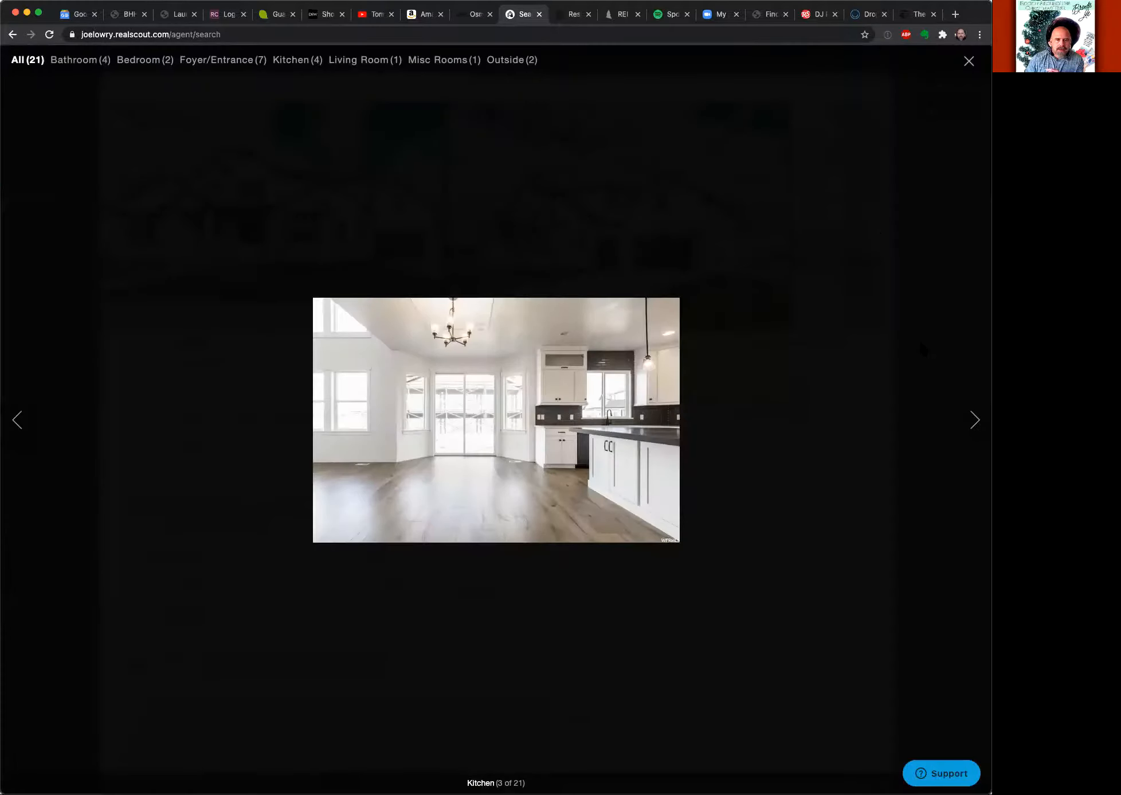
click(974, 419)
click(974, 419)
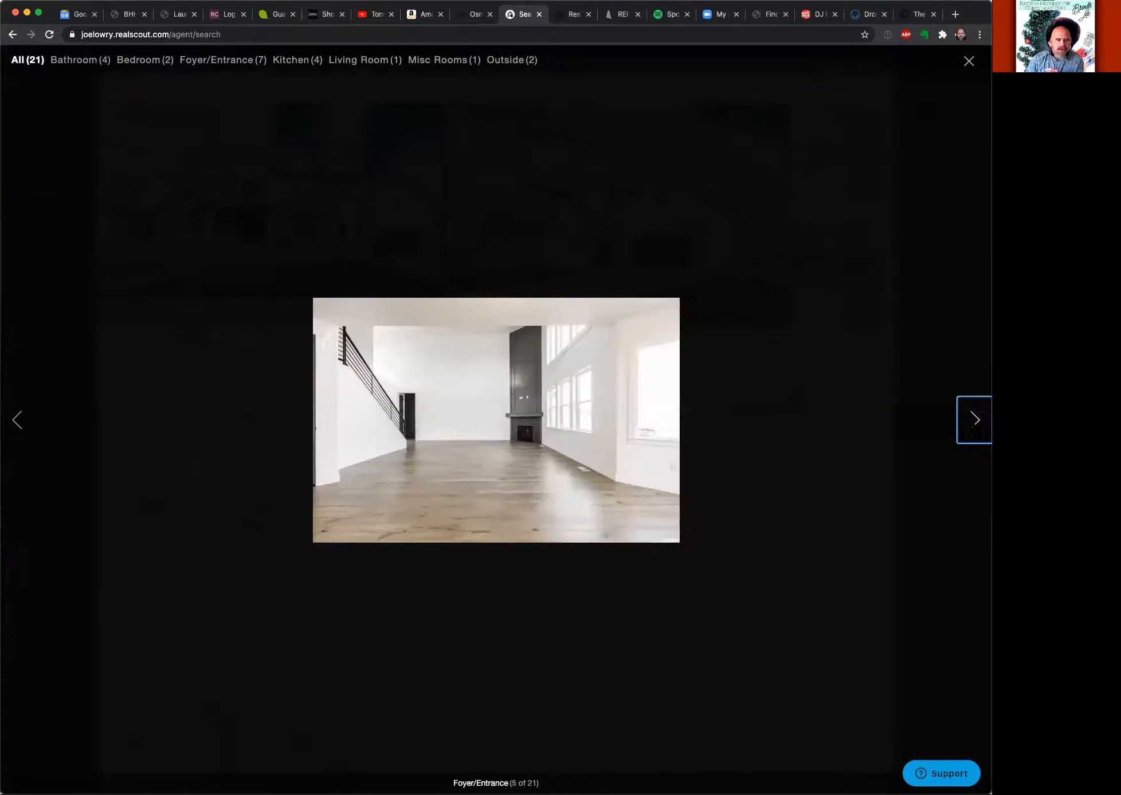
click(974, 419)
click(974, 418)
click(974, 418)
click(974, 418)
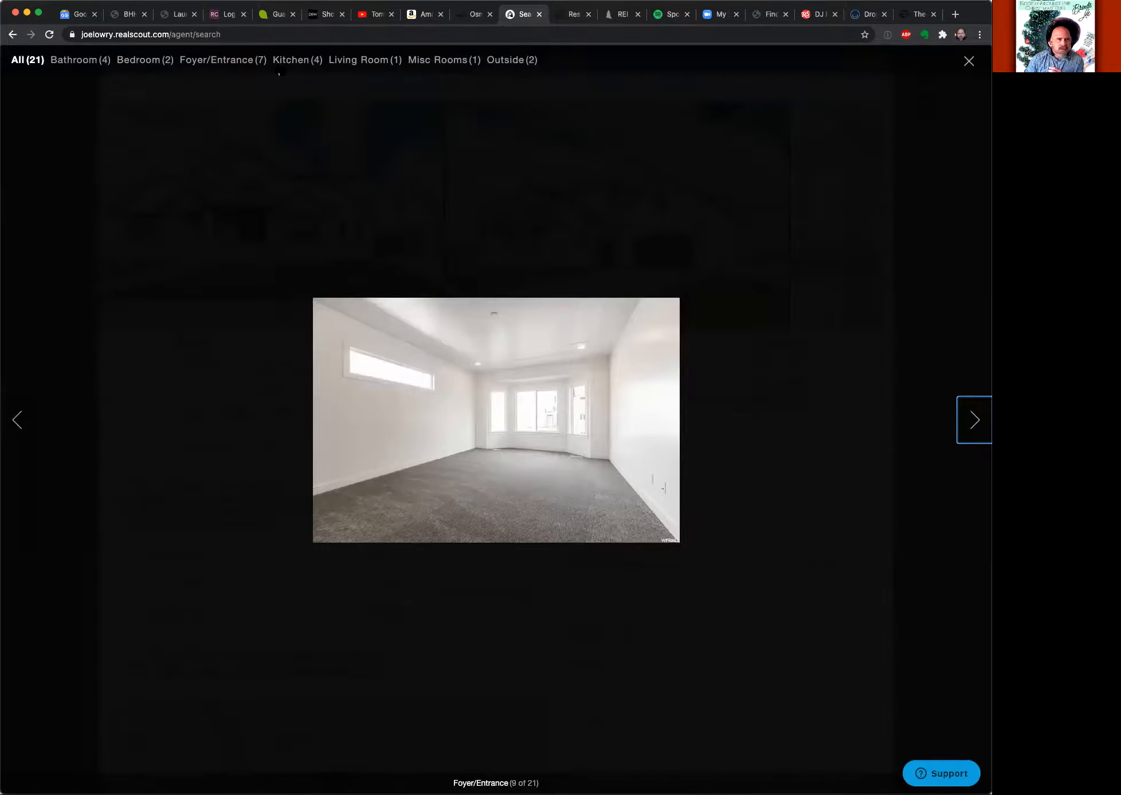
Review the listing's photos by category, including Kitchen and Outside, and close the photo gallery.
click(291, 62)
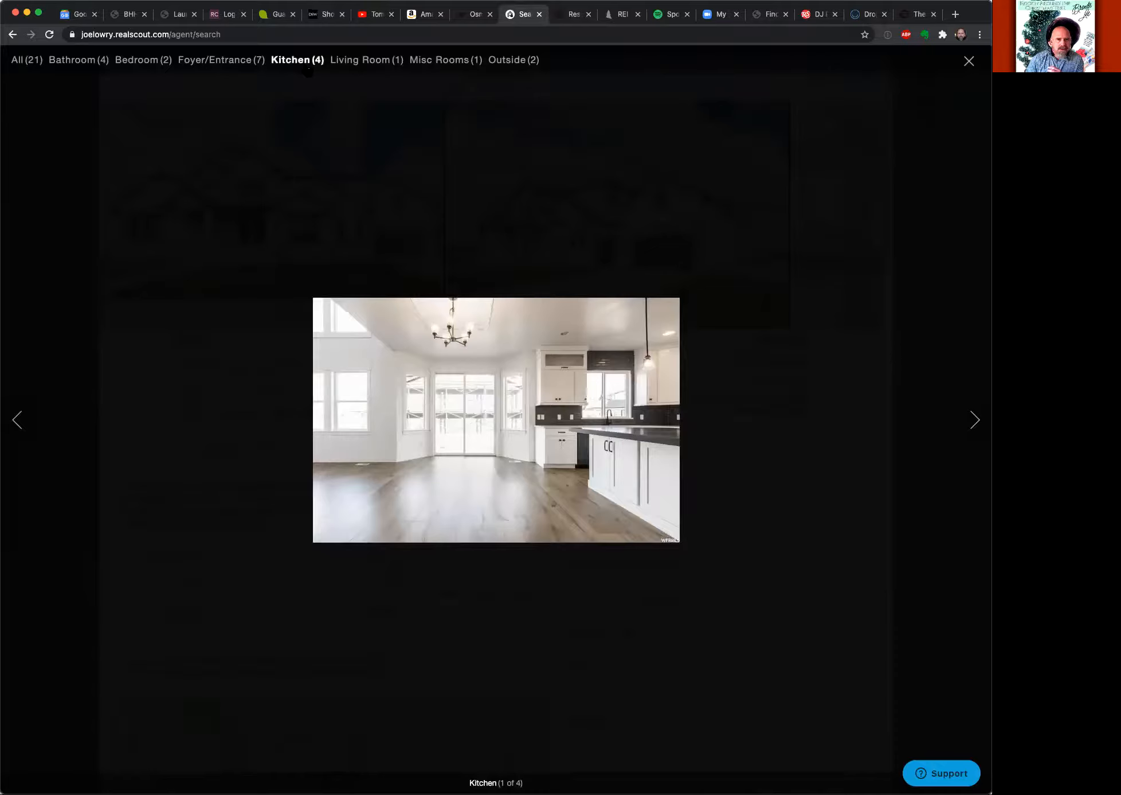
click(974, 426)
click(973, 427)
click(973, 428)
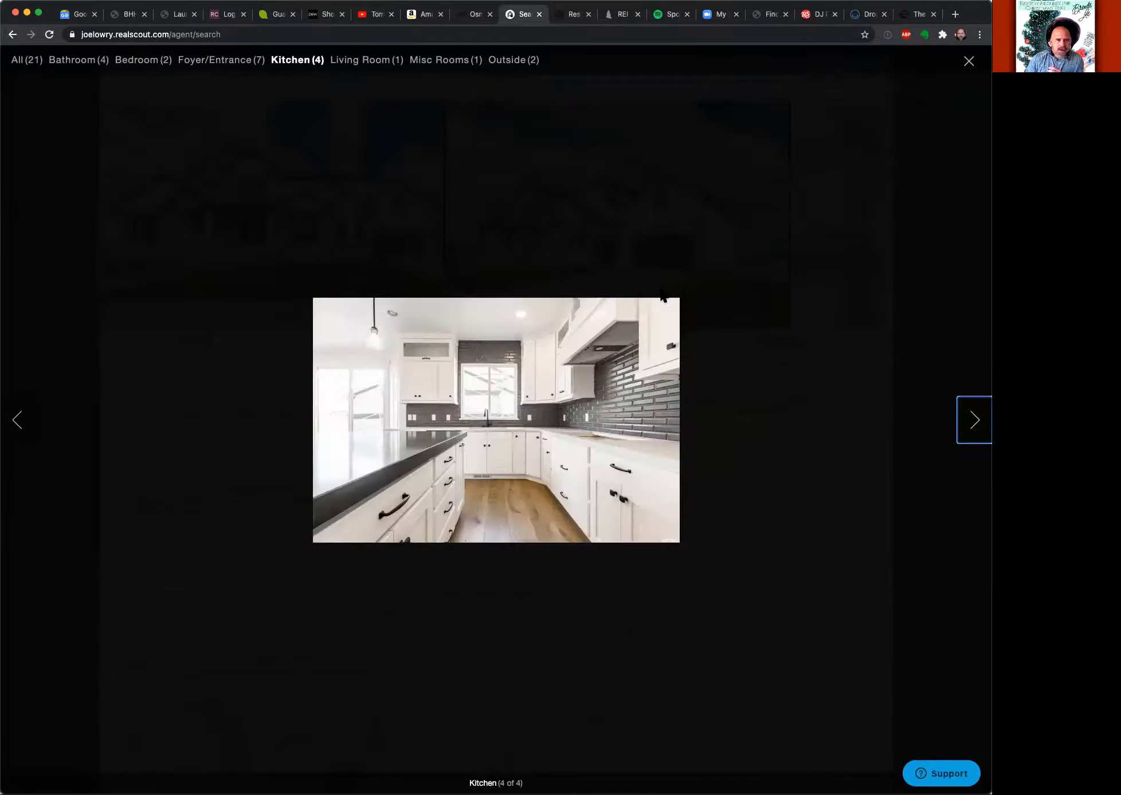
click(368, 72)
click(509, 67)
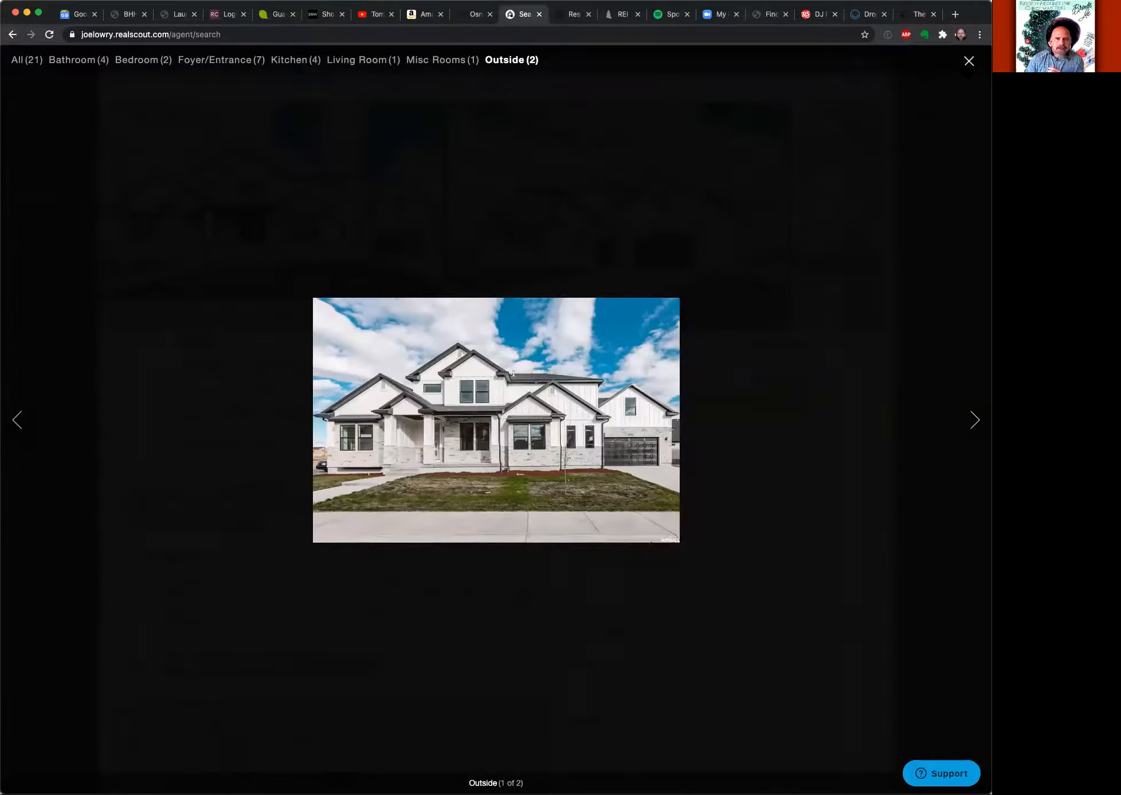
key(Escape)
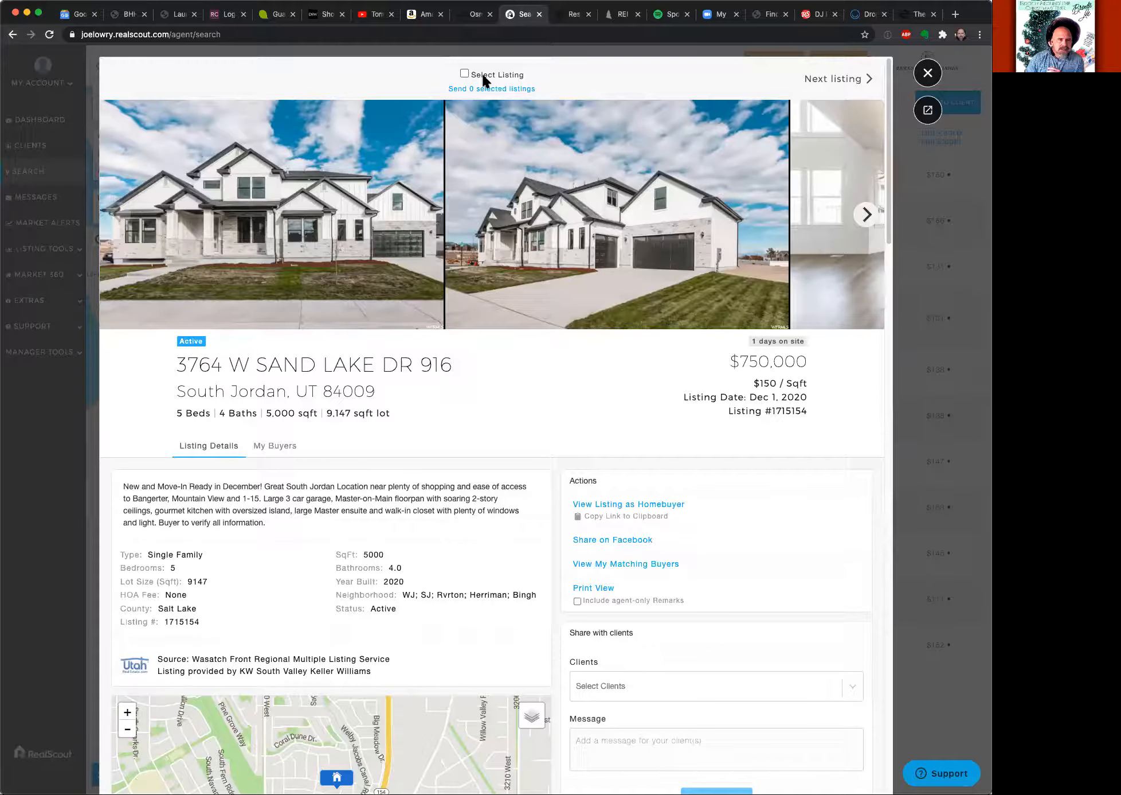
Select the first listing for sending, and review the second listing's details and select it as well.
click(464, 74)
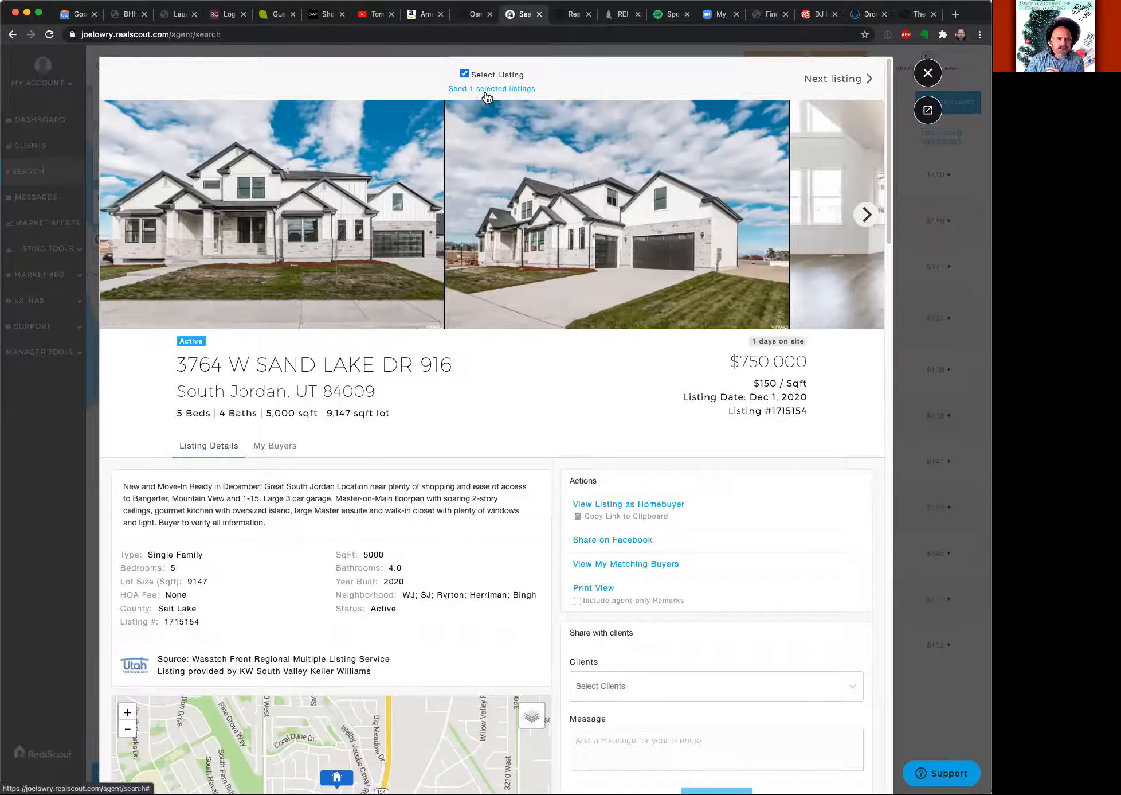
click(843, 81)
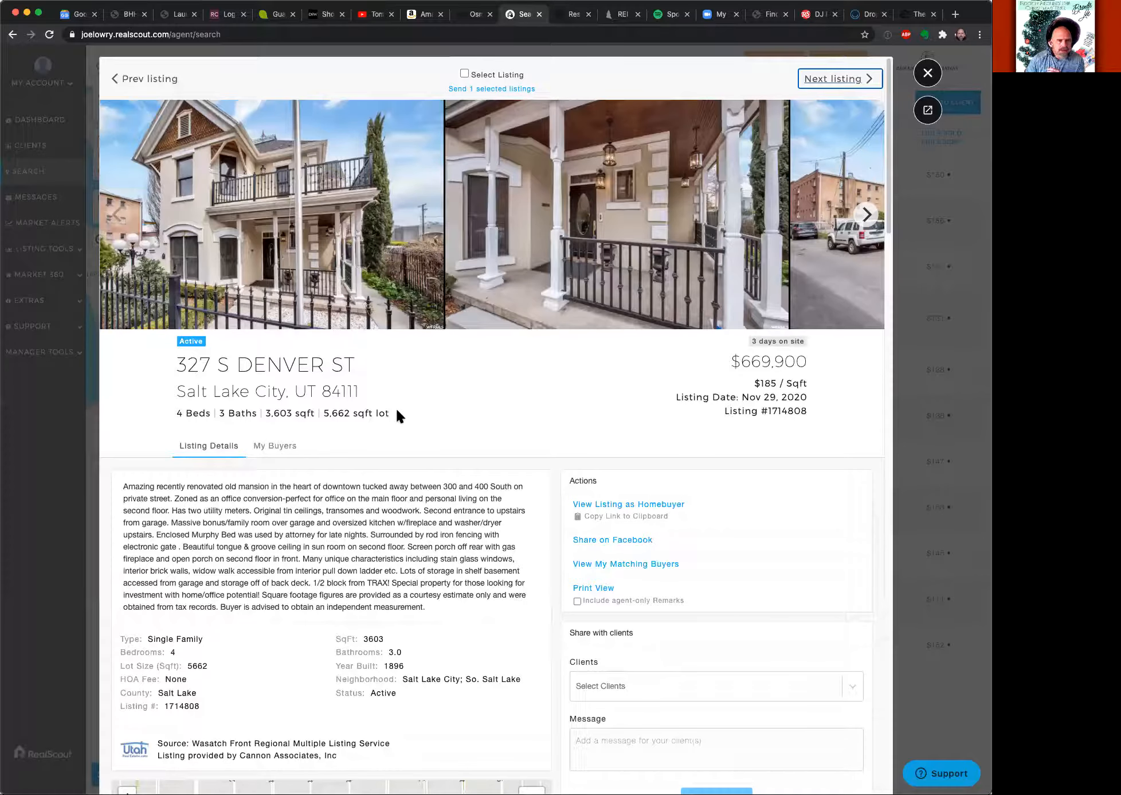
scroll(395, 427, down, 5)
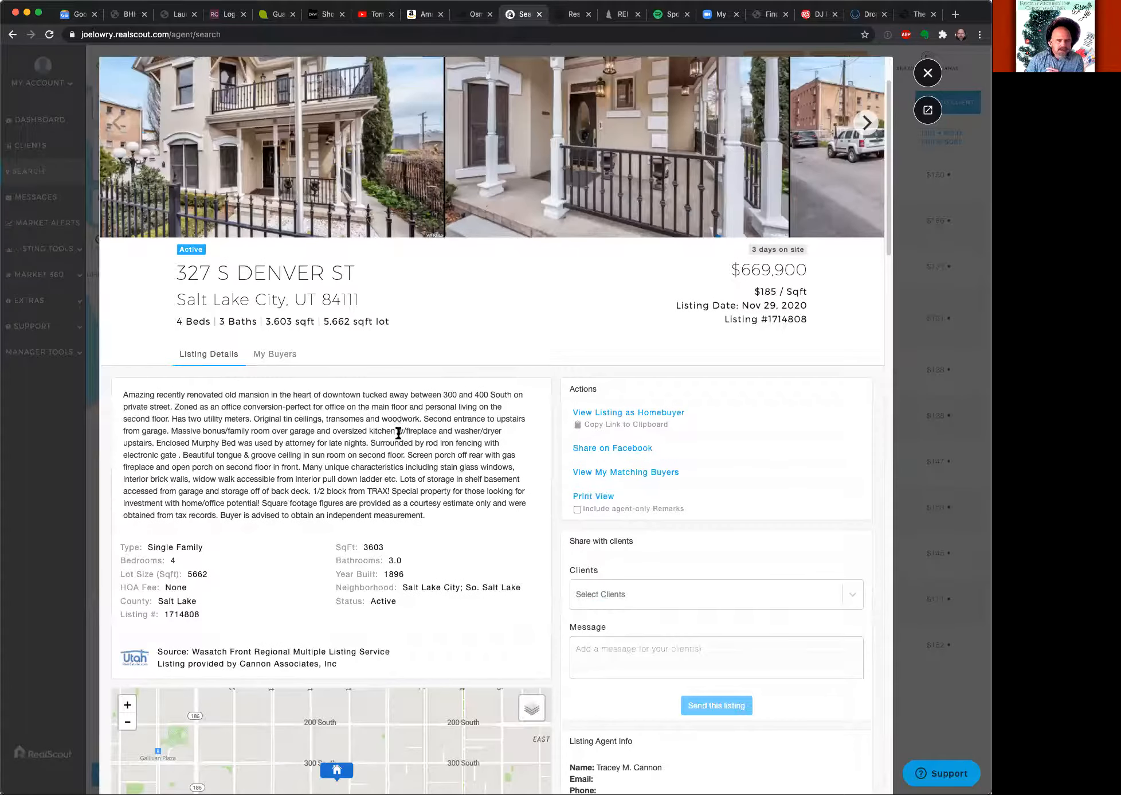
scroll(398, 429, down, 5)
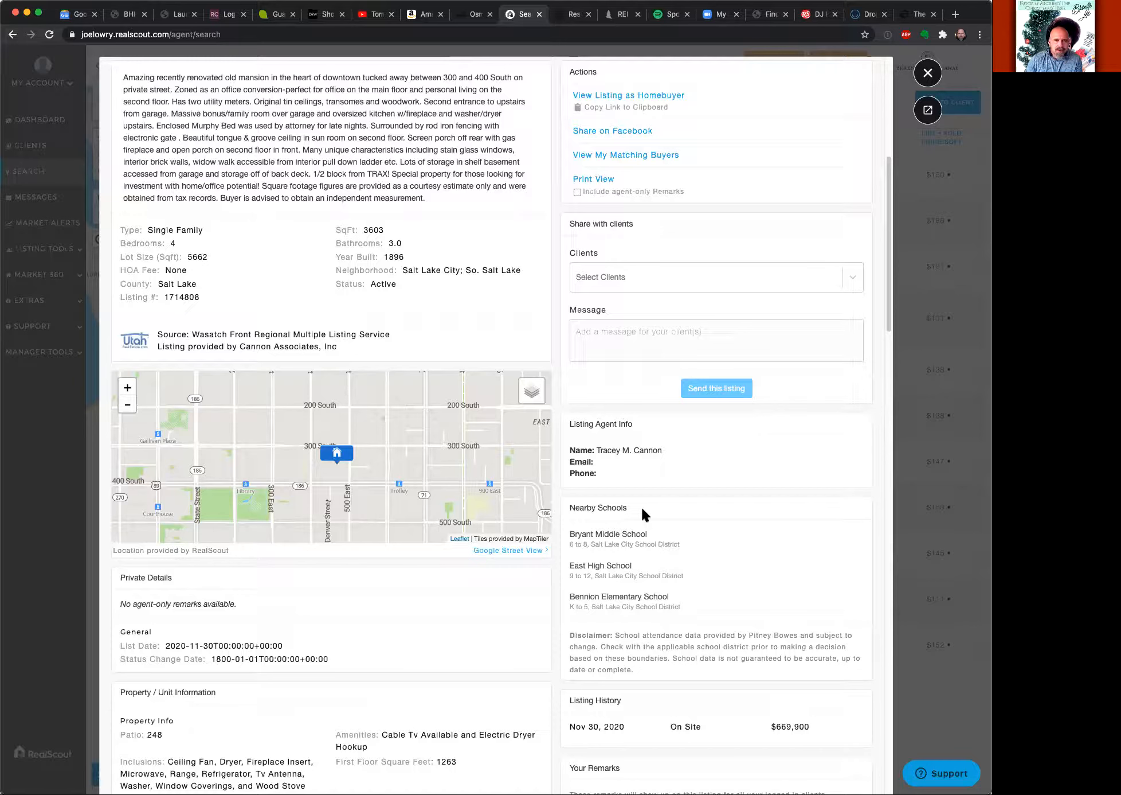
scroll(641, 506, up, 7)
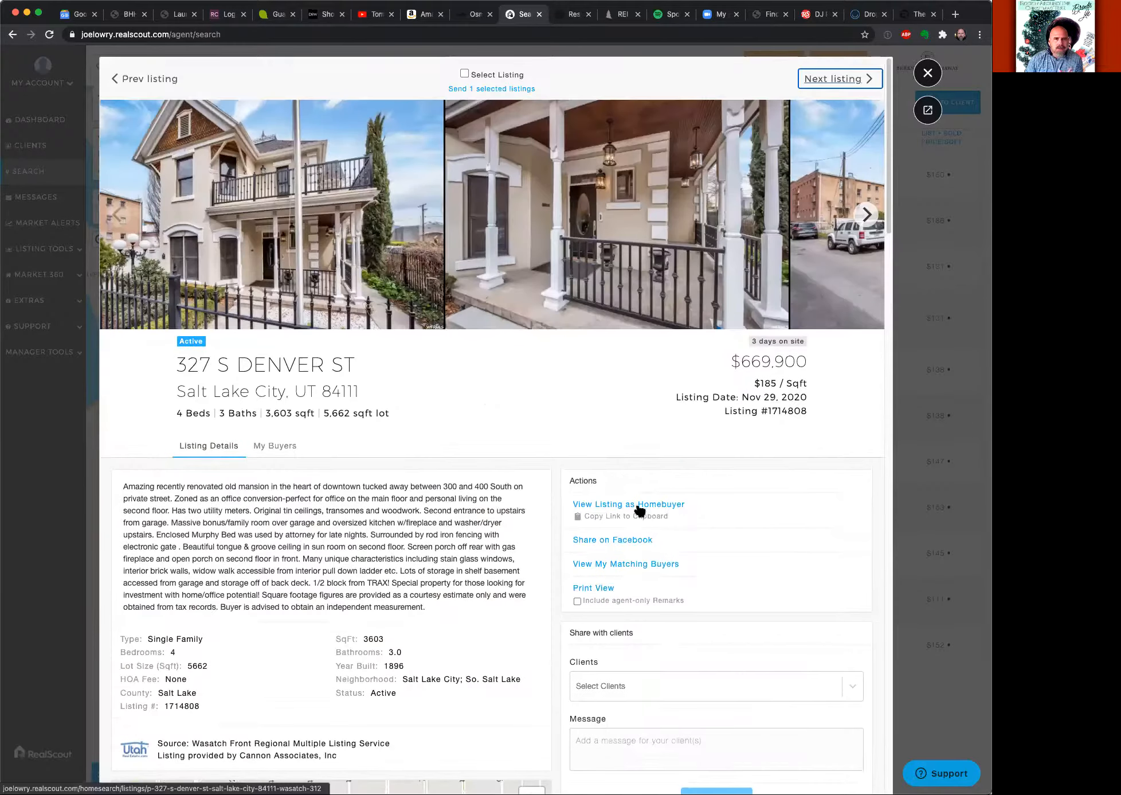
click(464, 70)
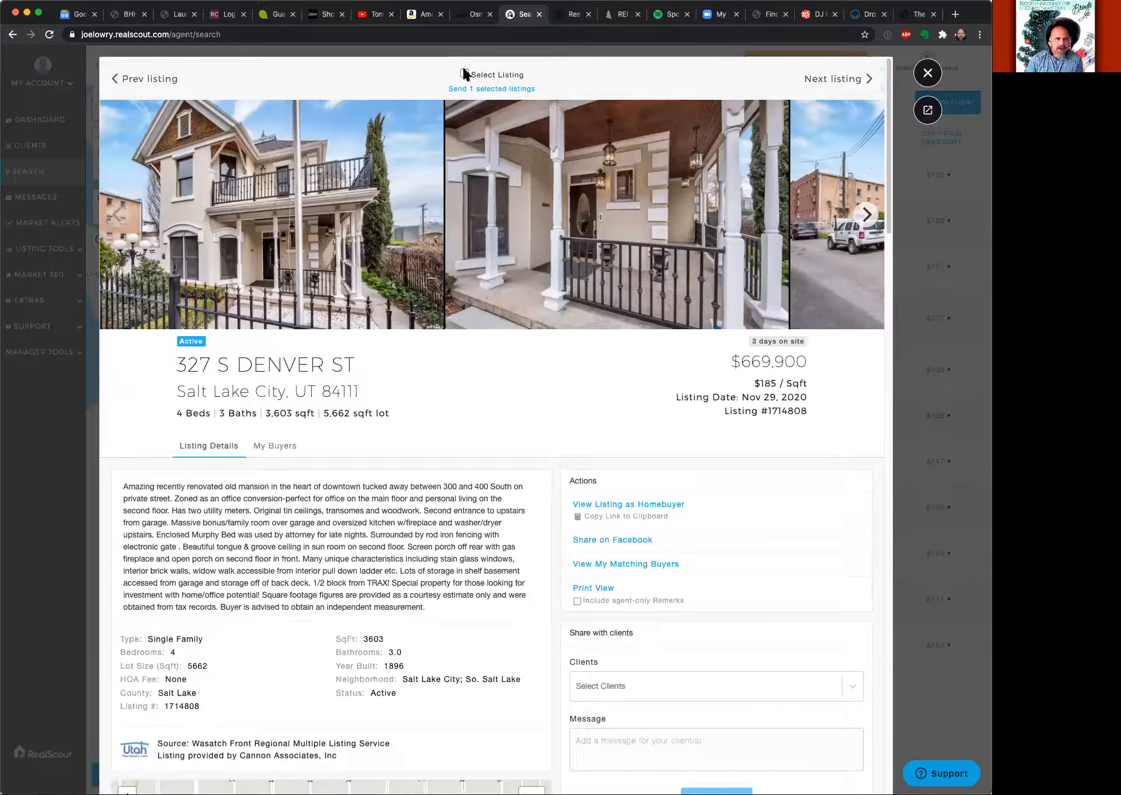
Select the third listing for sending and return from the listing details to the results table.
click(826, 85)
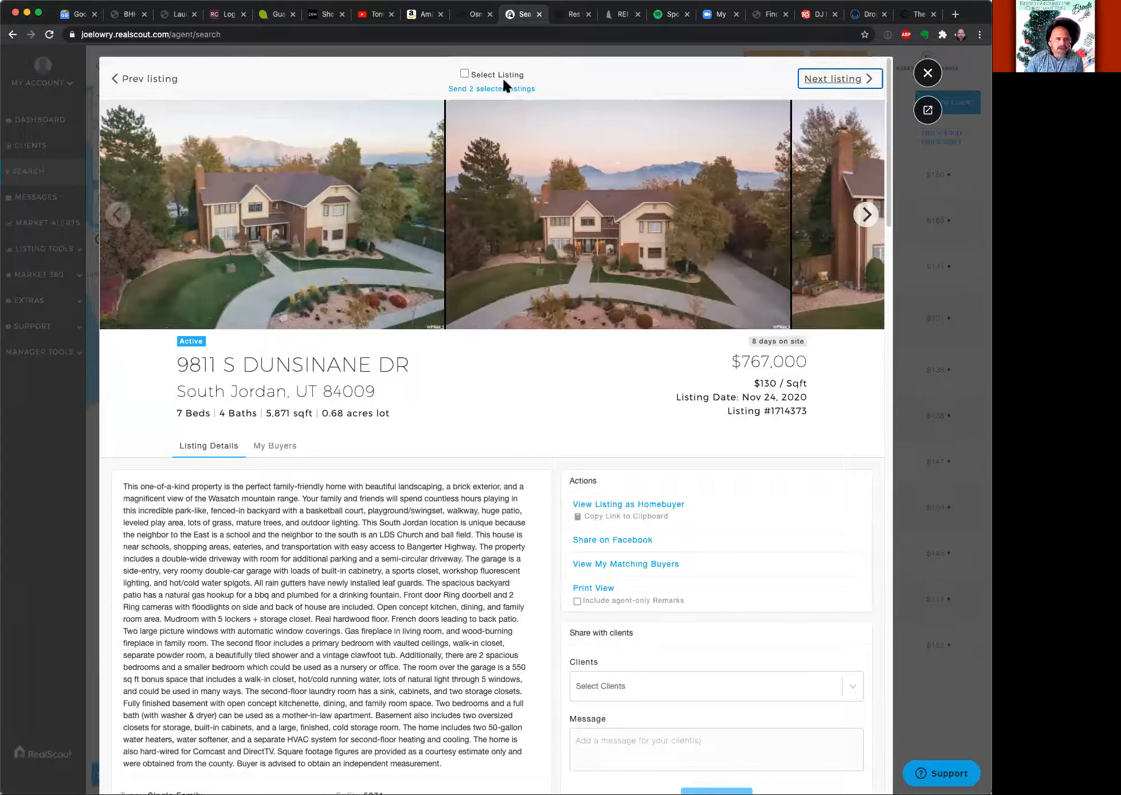
click(463, 74)
click(830, 78)
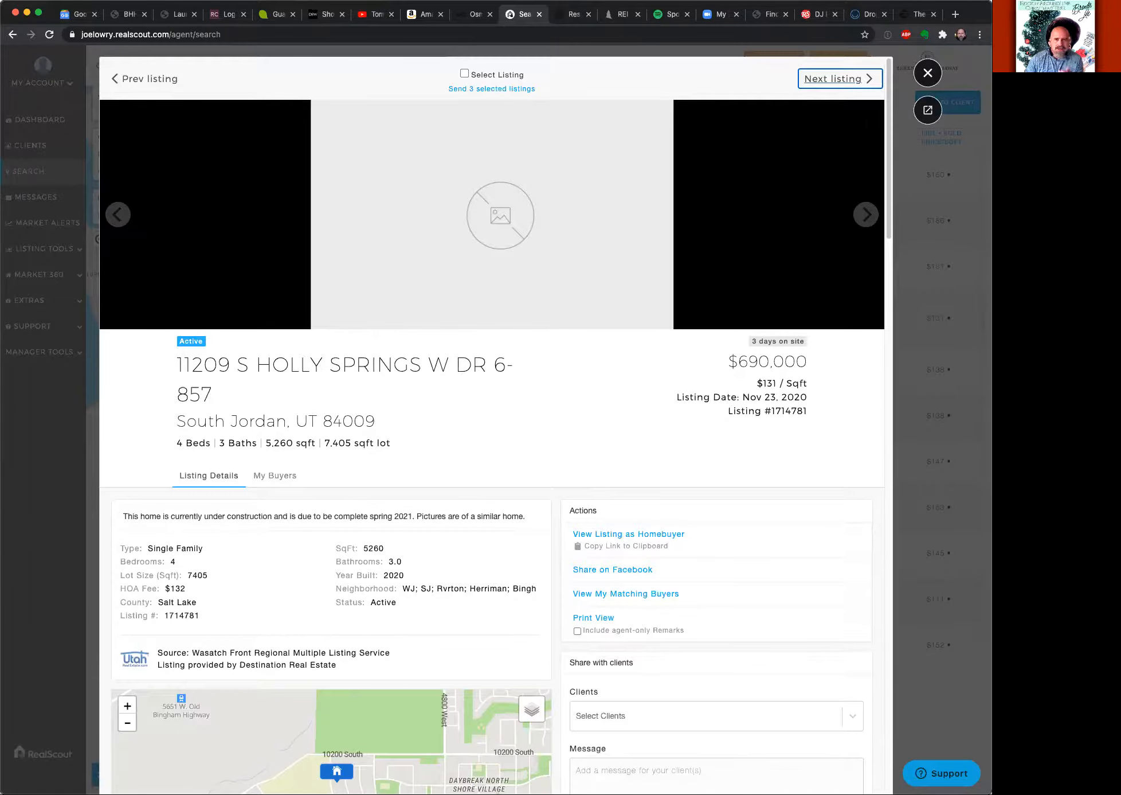
click(924, 78)
click(927, 73)
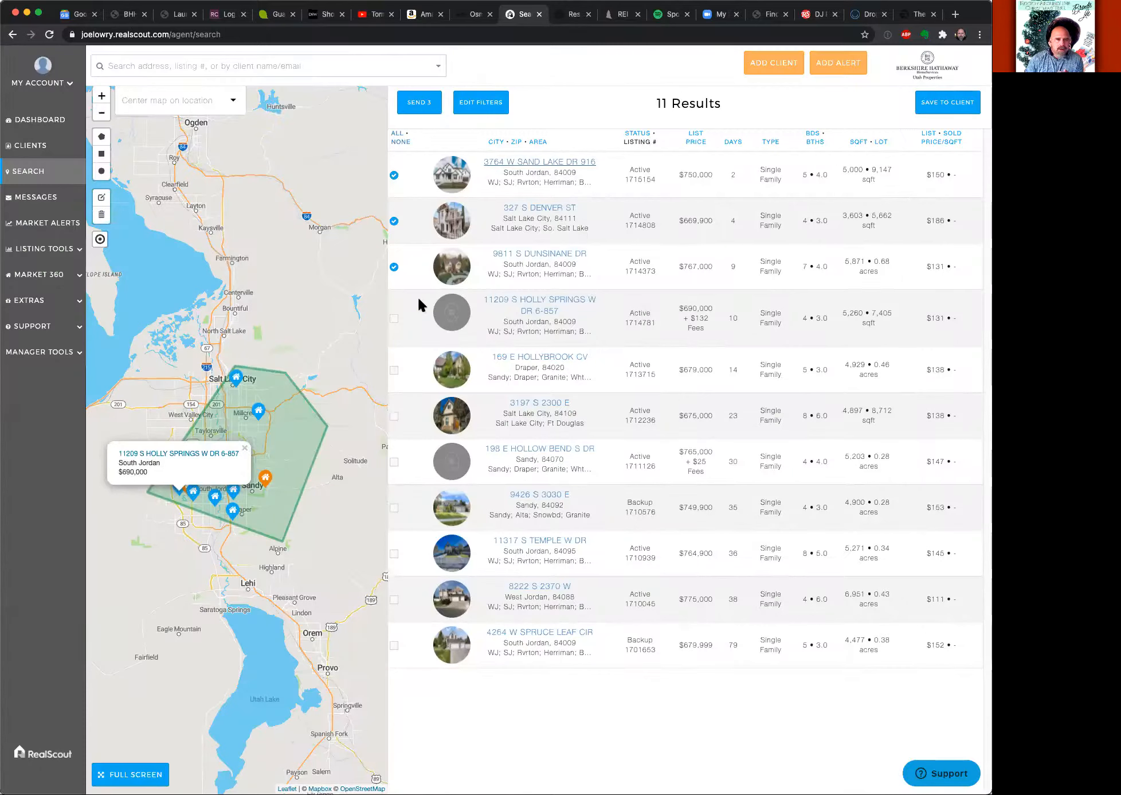
Select the remaining eight listings in the results table, from the fourth through the last.
click(395, 320)
click(394, 368)
click(394, 415)
click(394, 461)
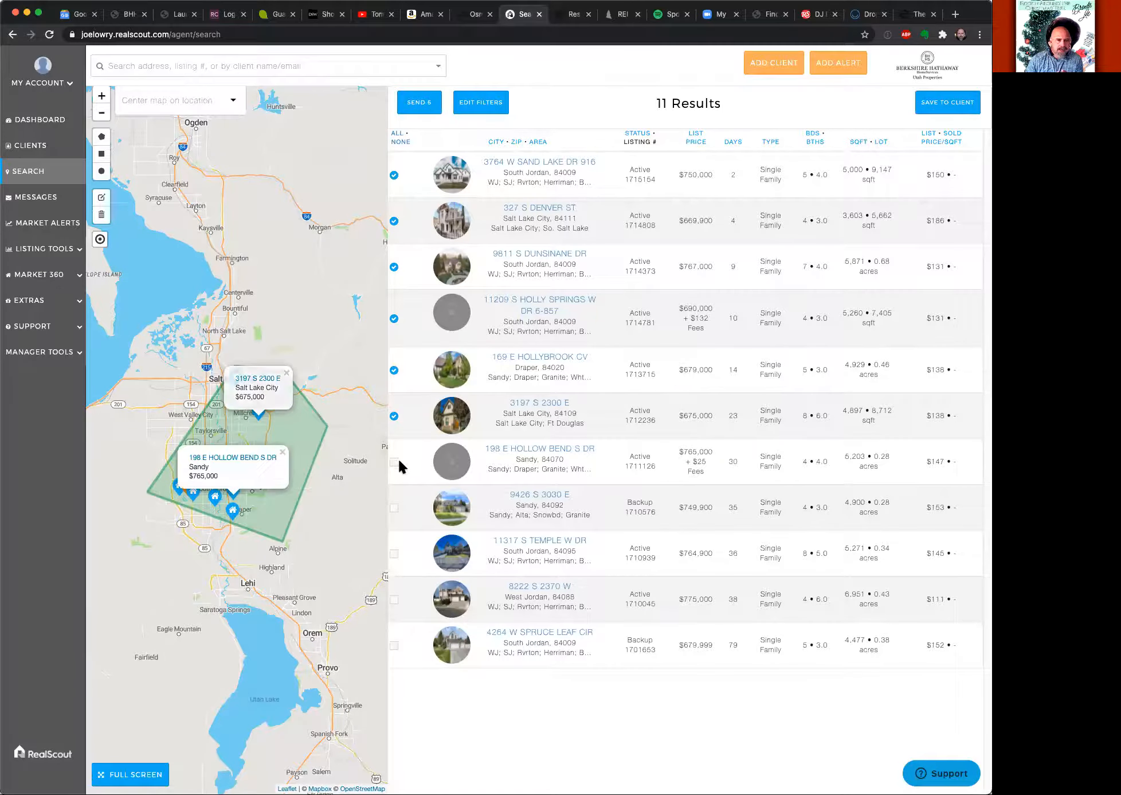
click(394, 507)
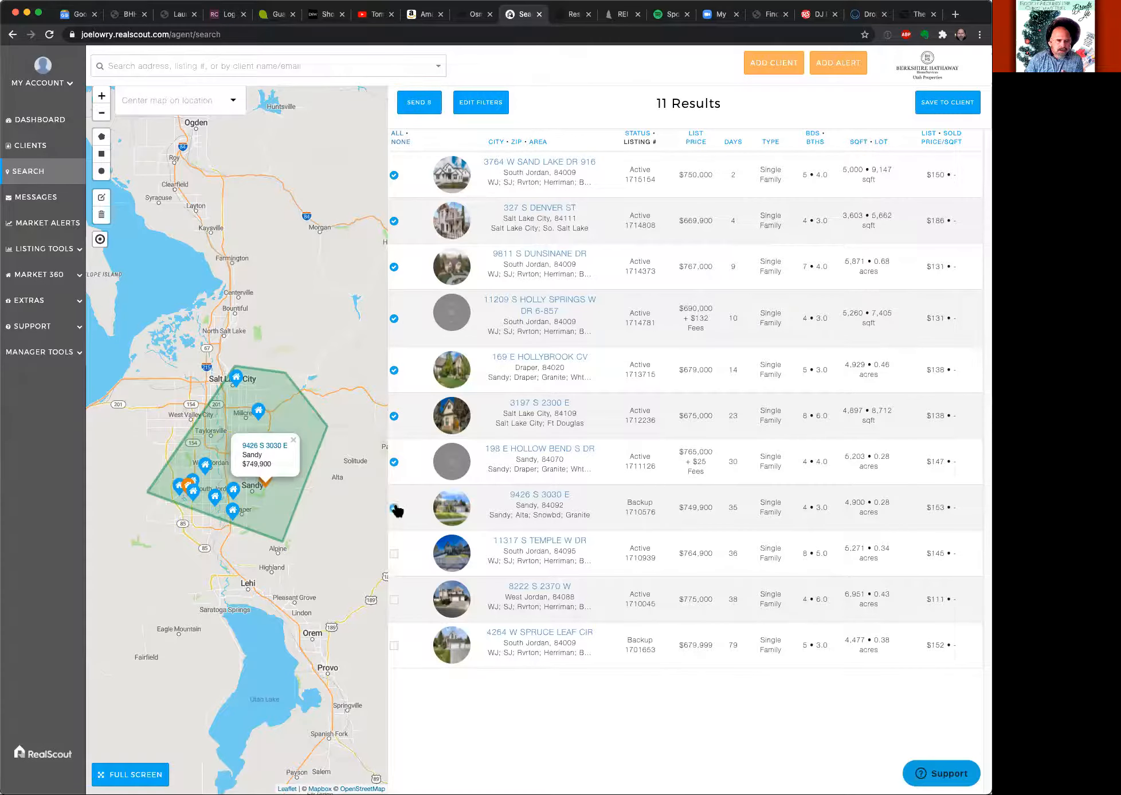
click(394, 553)
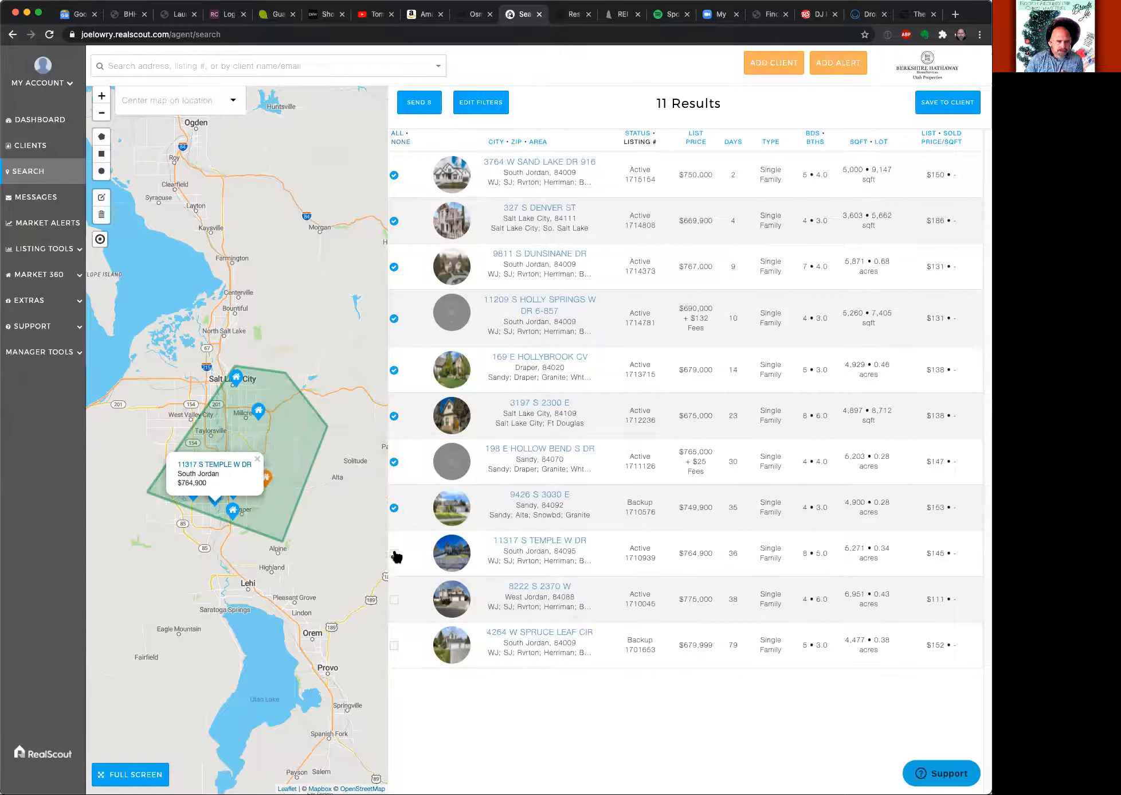
click(393, 599)
click(394, 645)
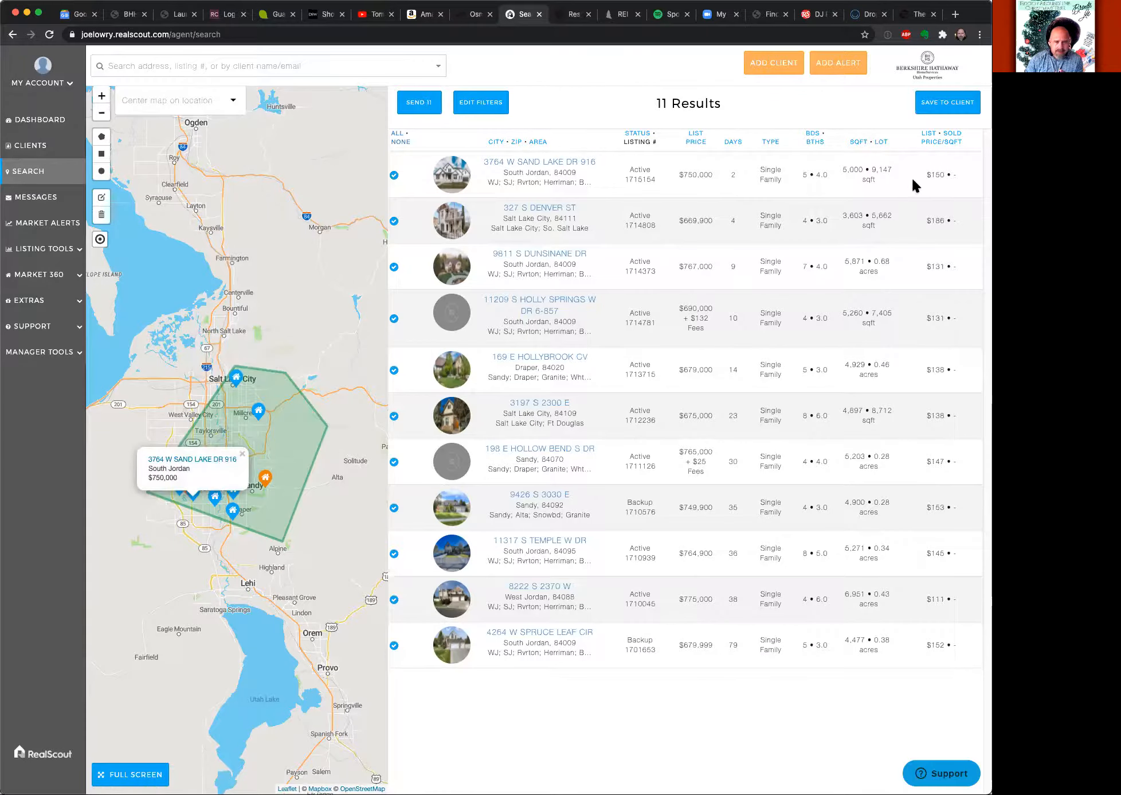
Start saving the search to a client, choose the client, and name the search "Homes you asked to see".
click(948, 109)
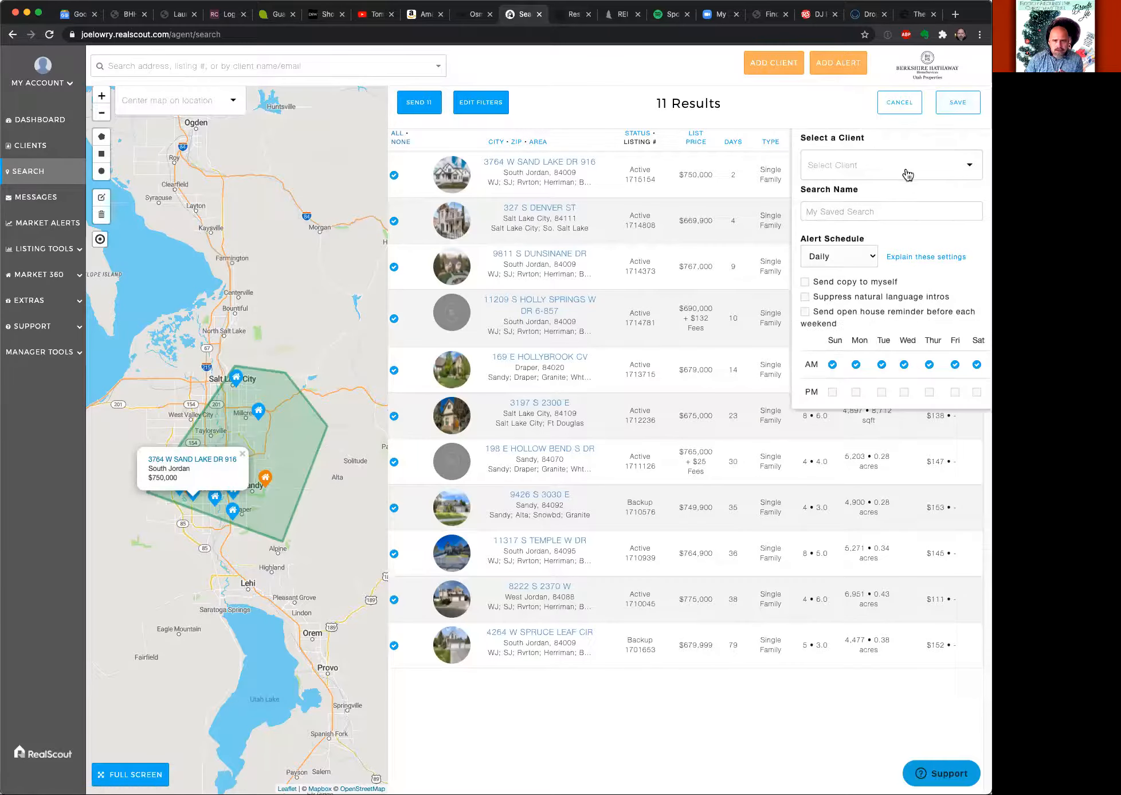
click(908, 172)
click(895, 188)
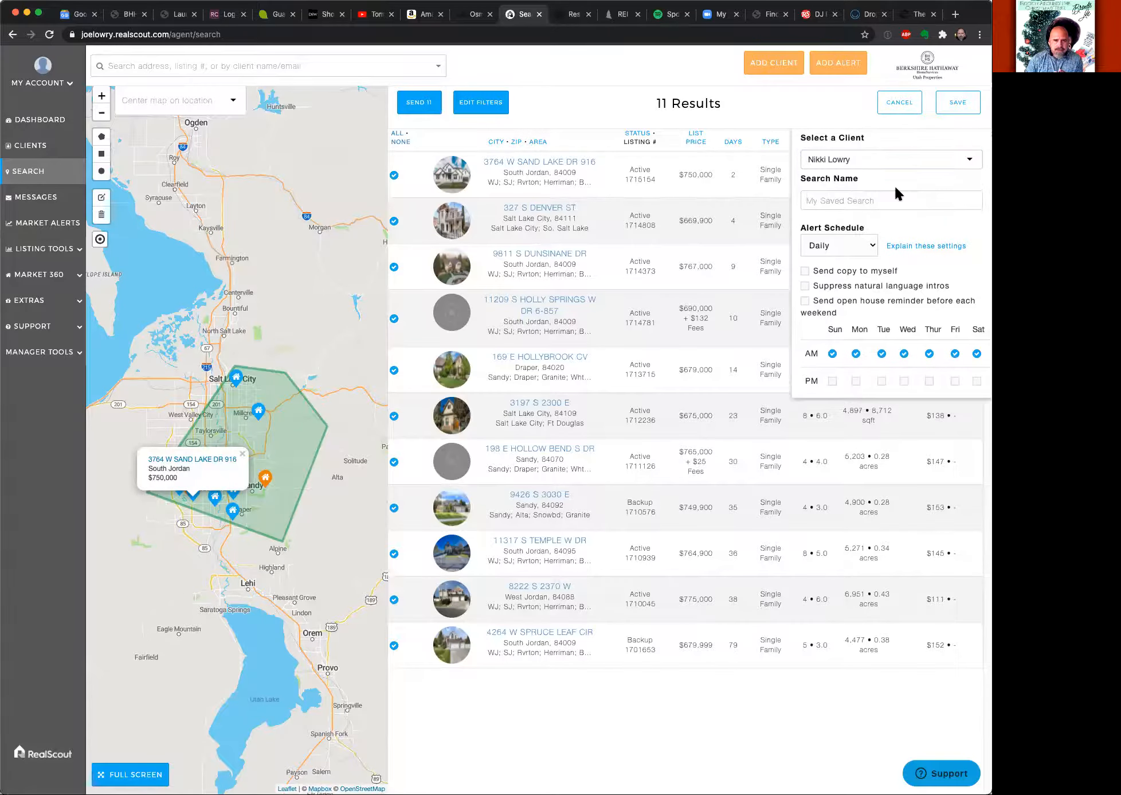
click(869, 202)
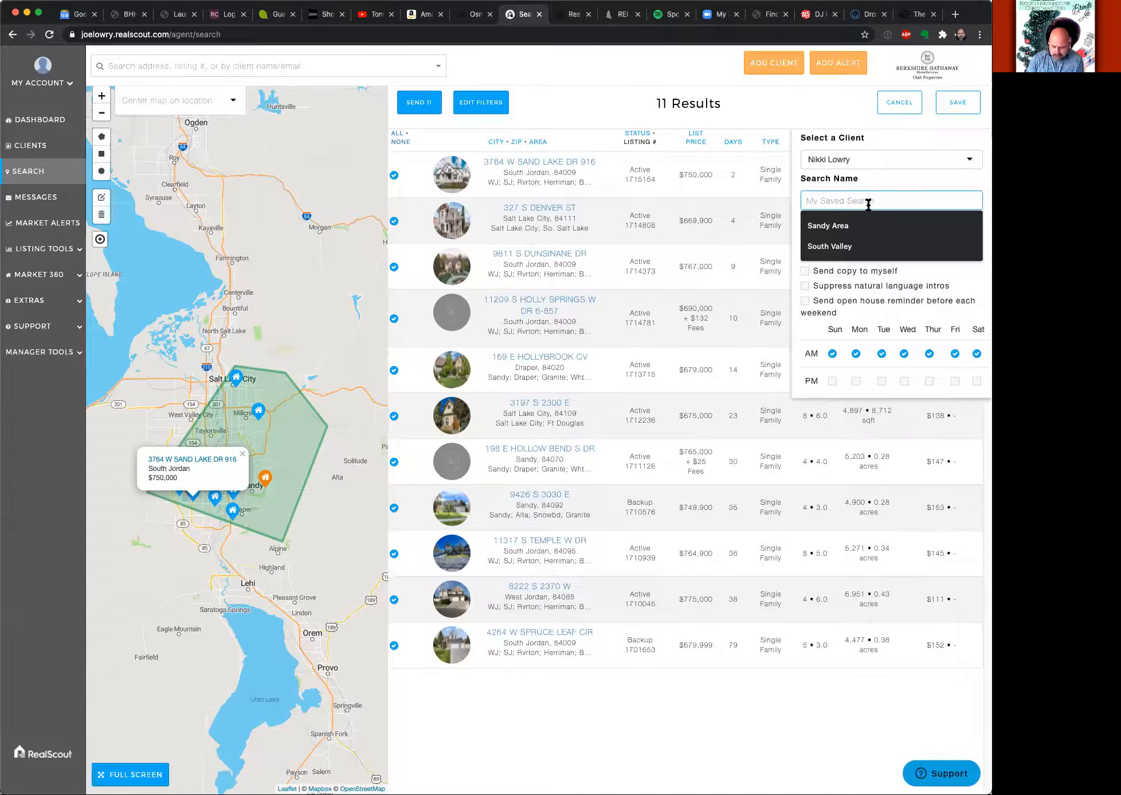
text(Homes y)
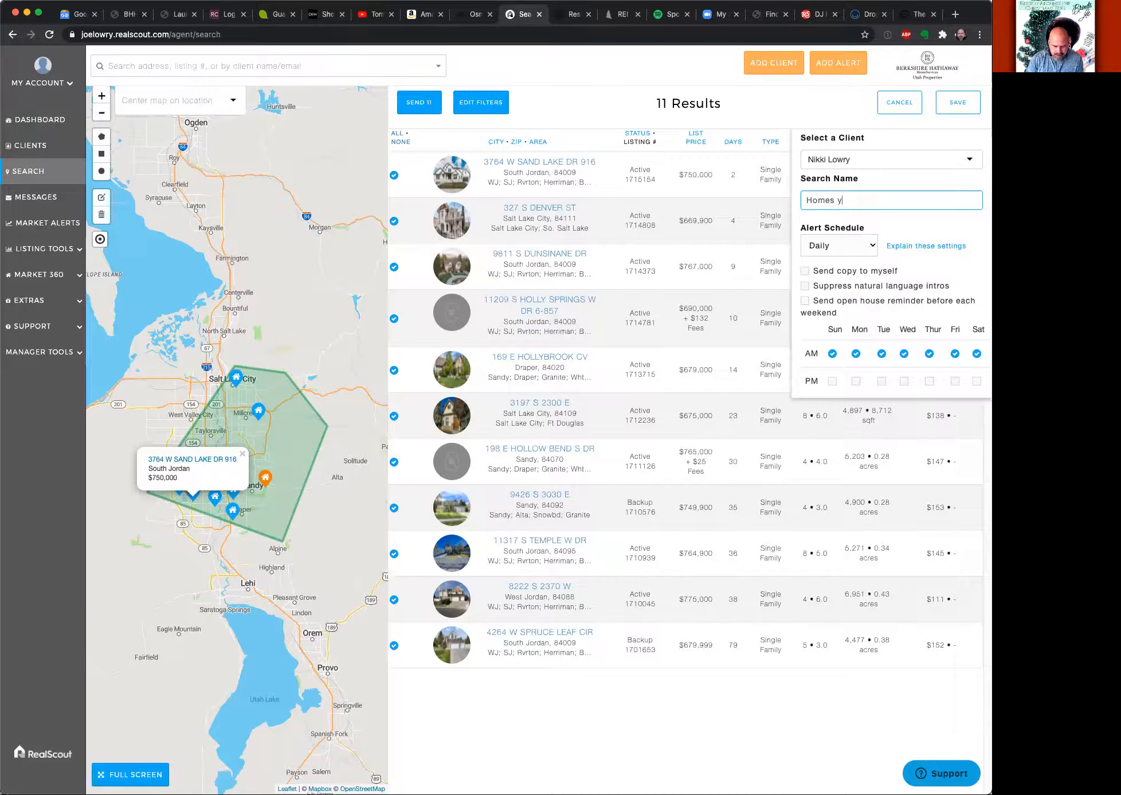
text(ou asked to see)
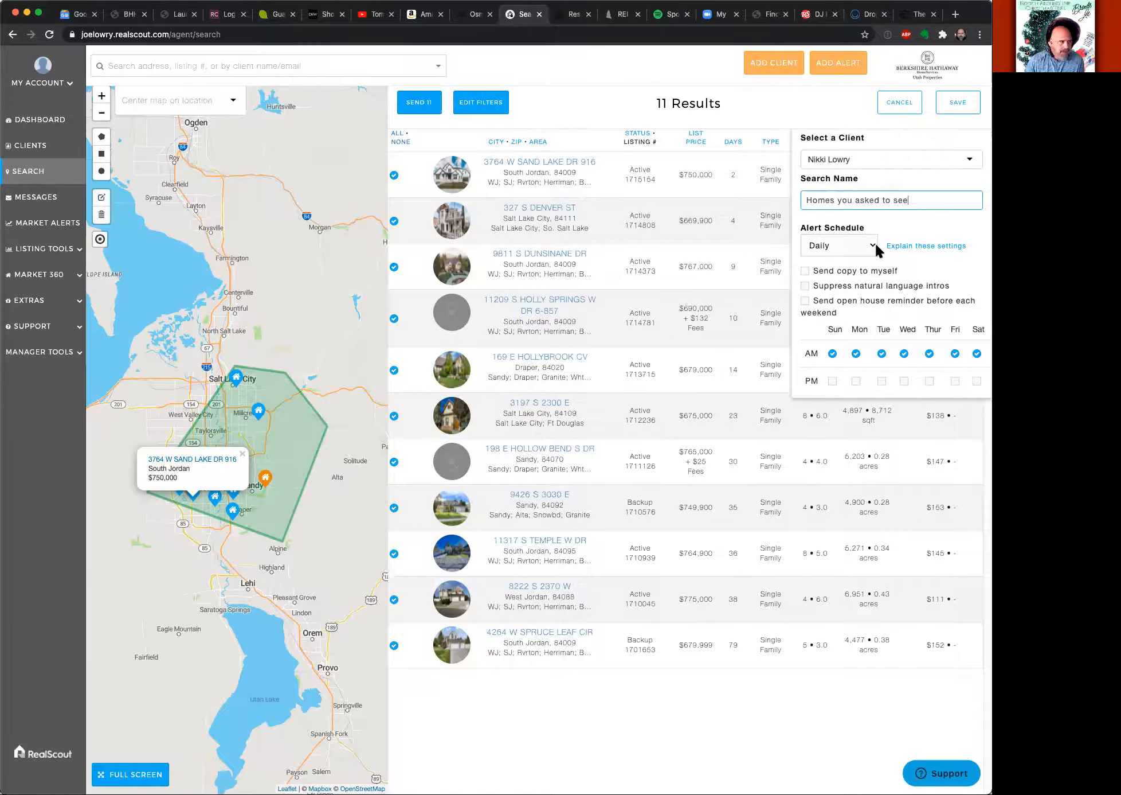
Try the Hand-picked alert schedule for the saved search, and set it back to Daily.
click(873, 246)
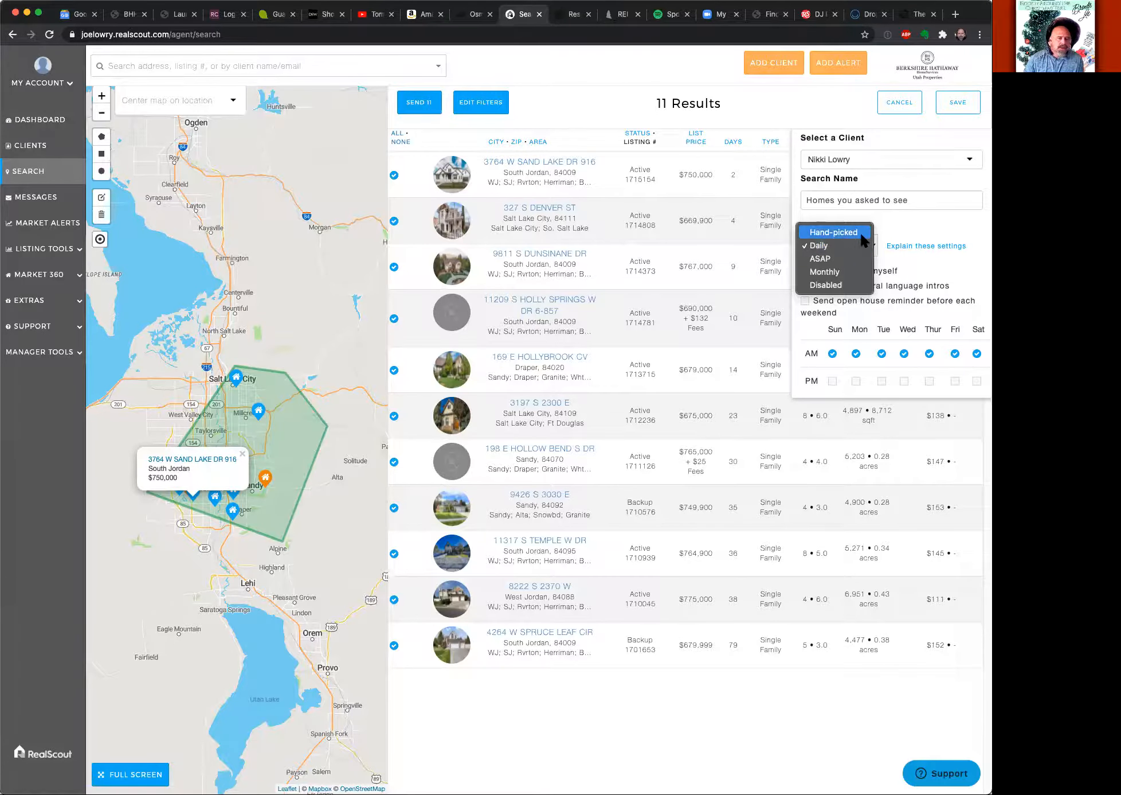
click(861, 231)
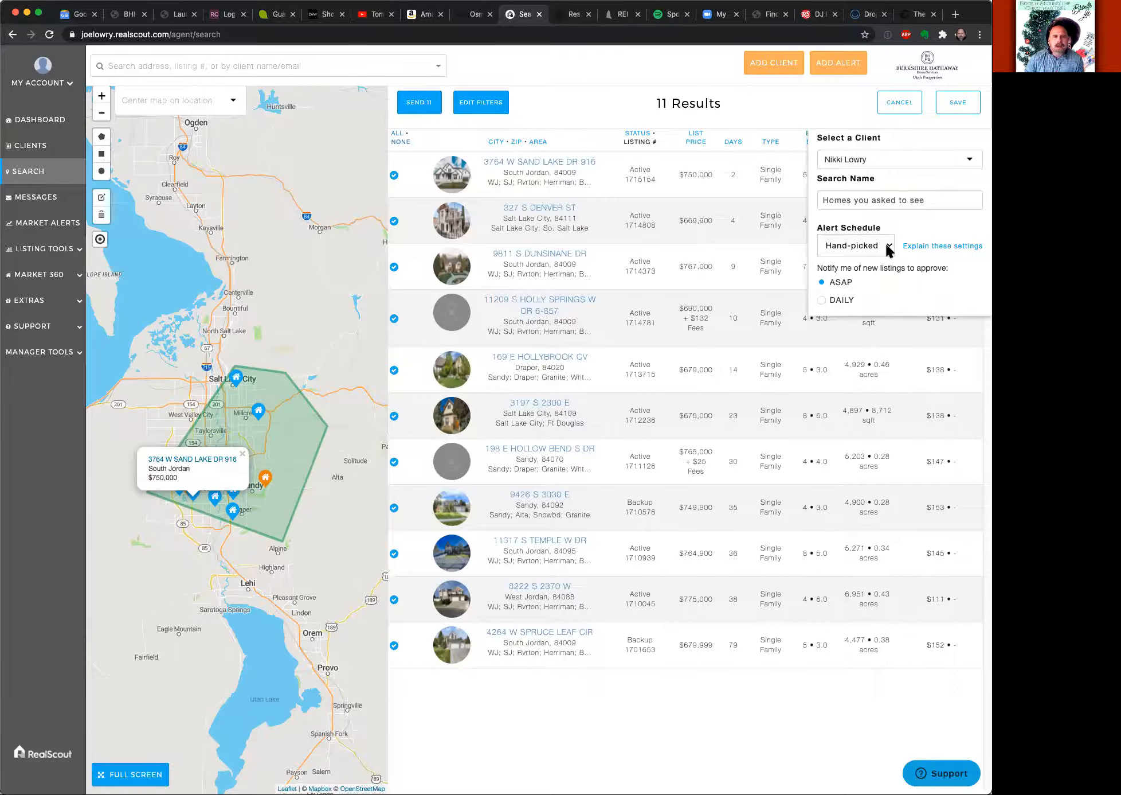
click(885, 242)
click(879, 258)
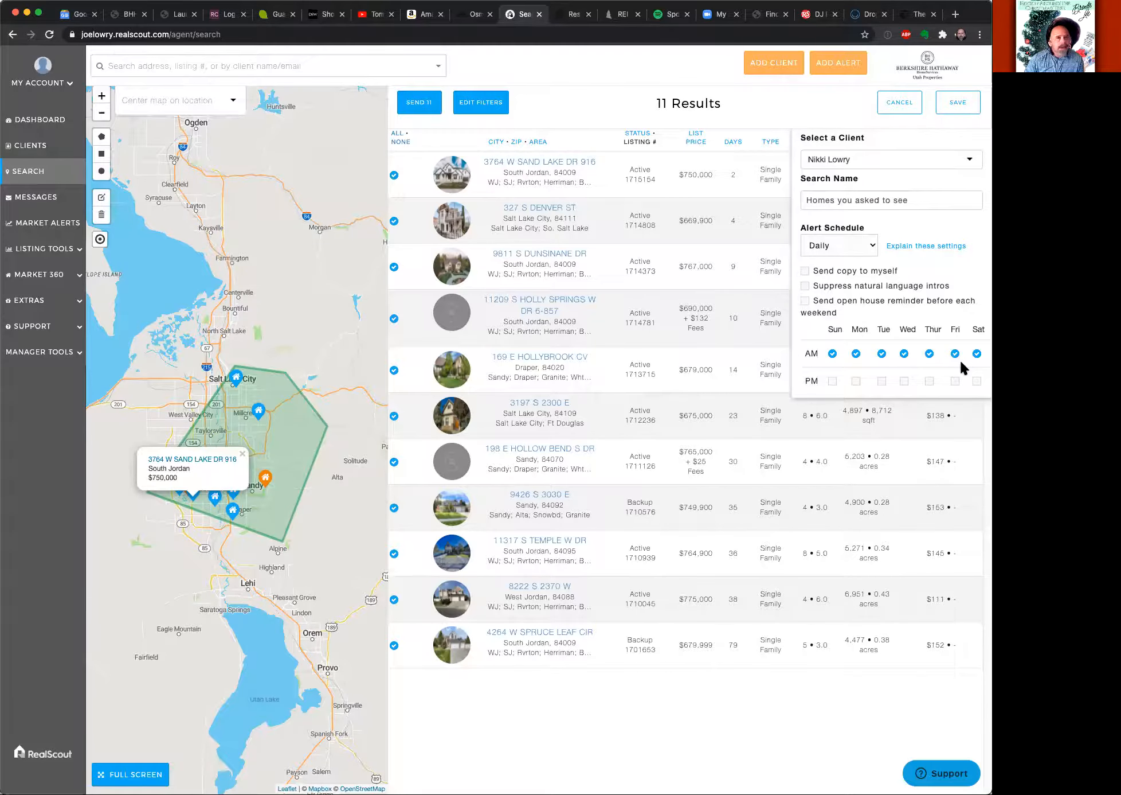
Enable PM alerts for every day from Sunday to Saturday in the Daily alert schedule.
click(833, 382)
click(904, 382)
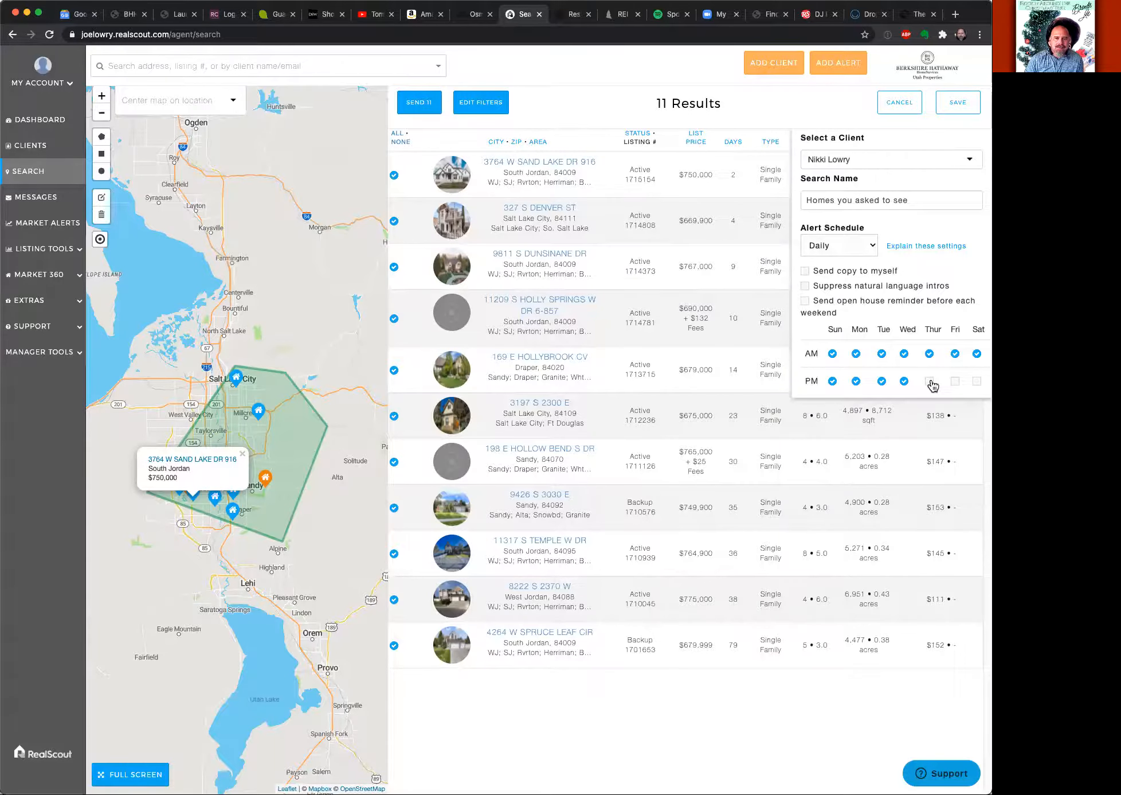
click(955, 381)
click(977, 381)
Turn off the AM alerts for all seven days in the Daily alert schedule.
click(977, 353)
click(955, 353)
click(929, 354)
click(904, 354)
click(881, 354)
click(856, 353)
click(832, 353)
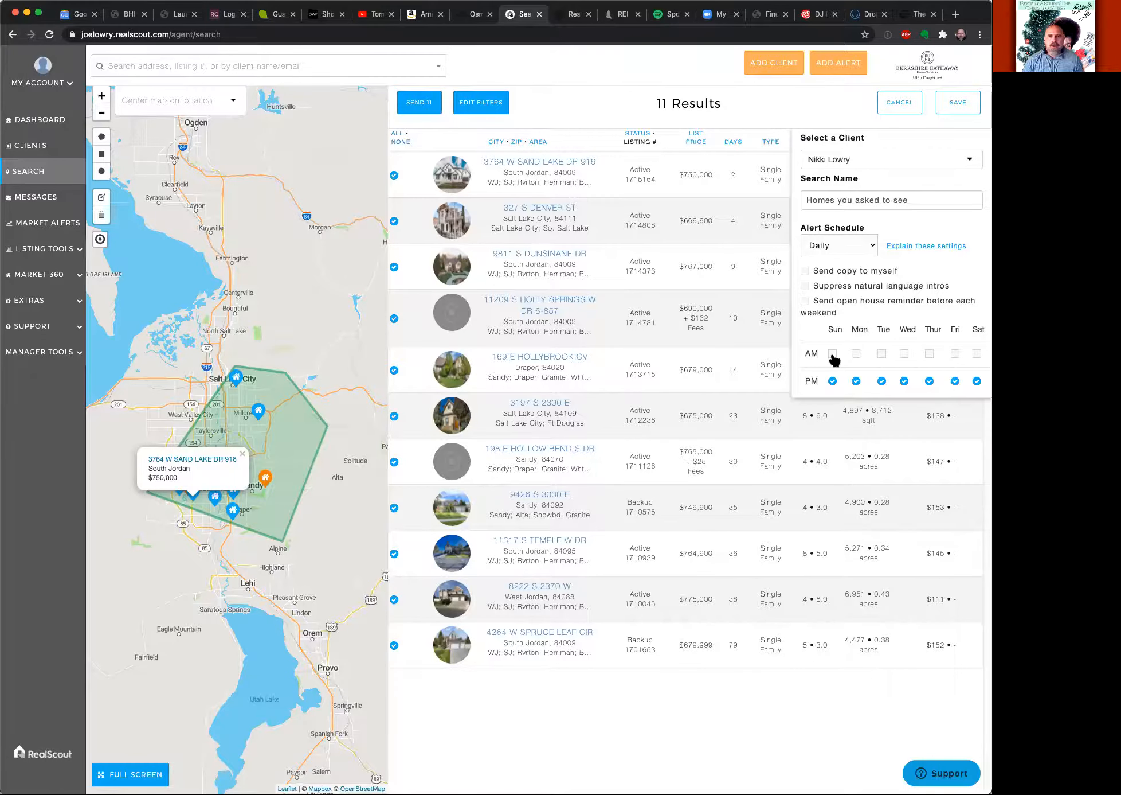
Save the search and title its alert with the client's first name and "Here are the homes we talked about you'll get one of these each morning".
click(963, 105)
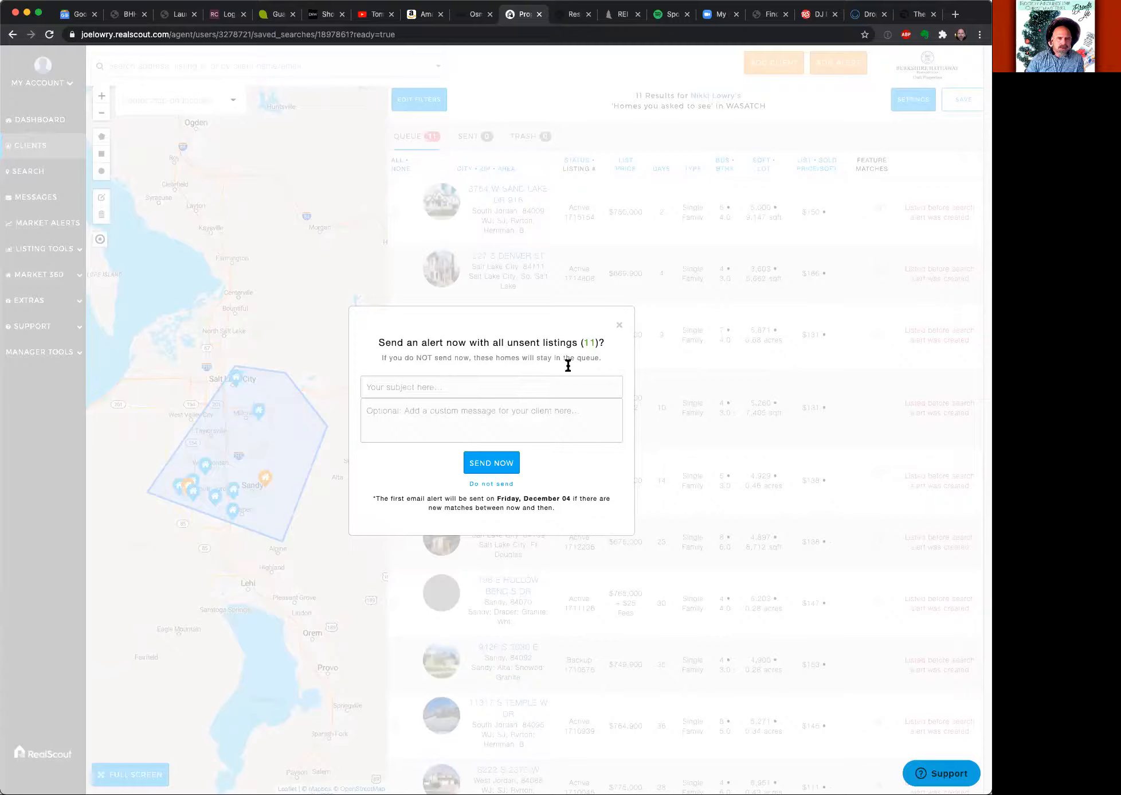
click(407, 389)
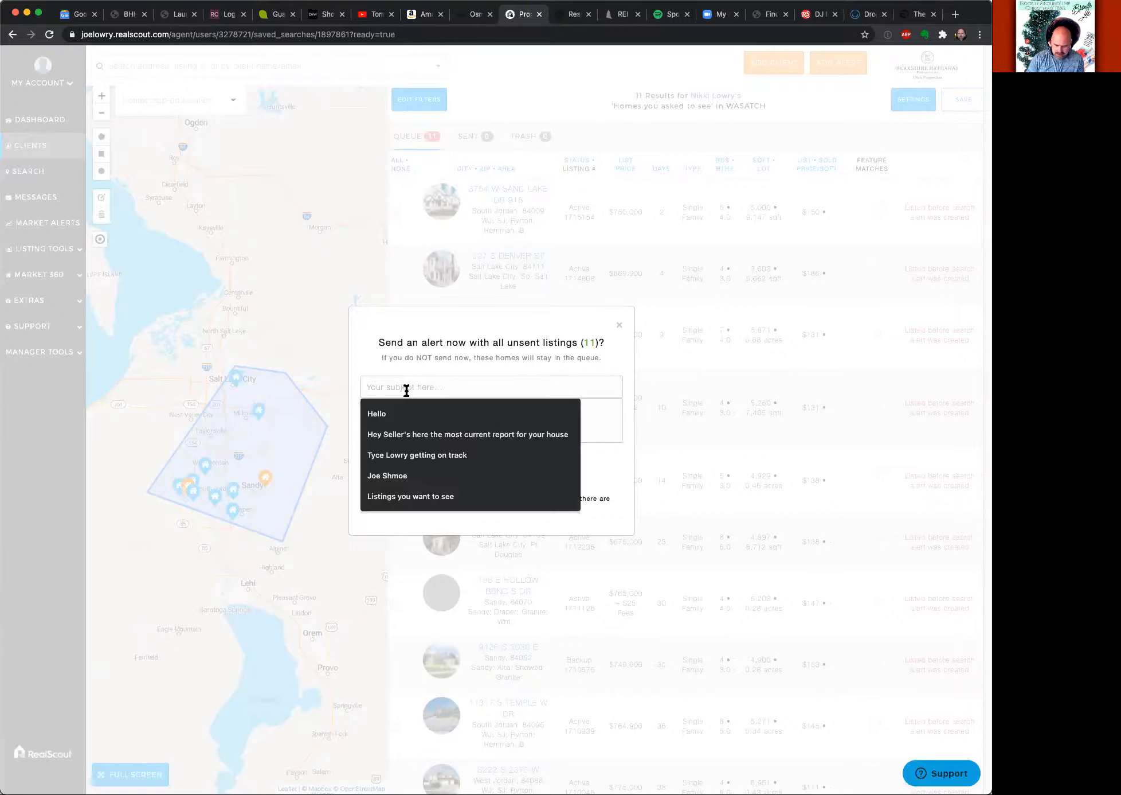
text(Nikki Here)
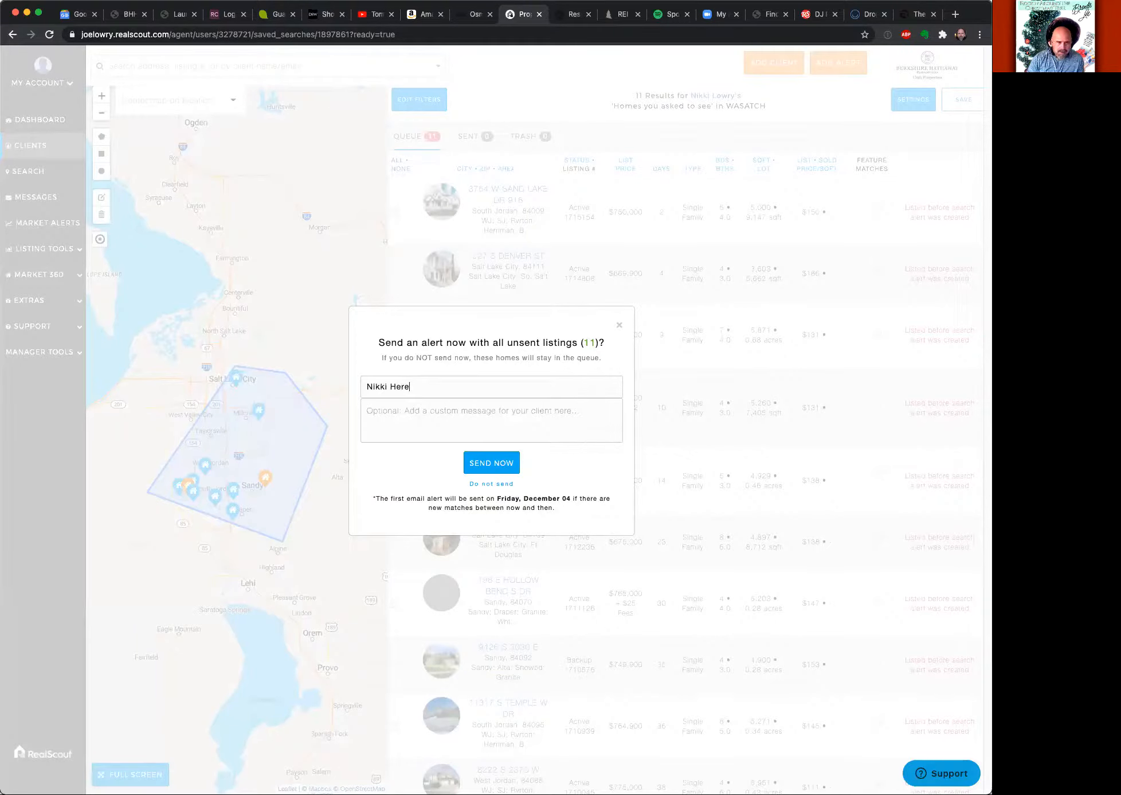
text(. are are the hoe)
key(BackSpace)
key(BackSpace)
key(BackSpace)
key(BackSpace)
text(mes we talked about )
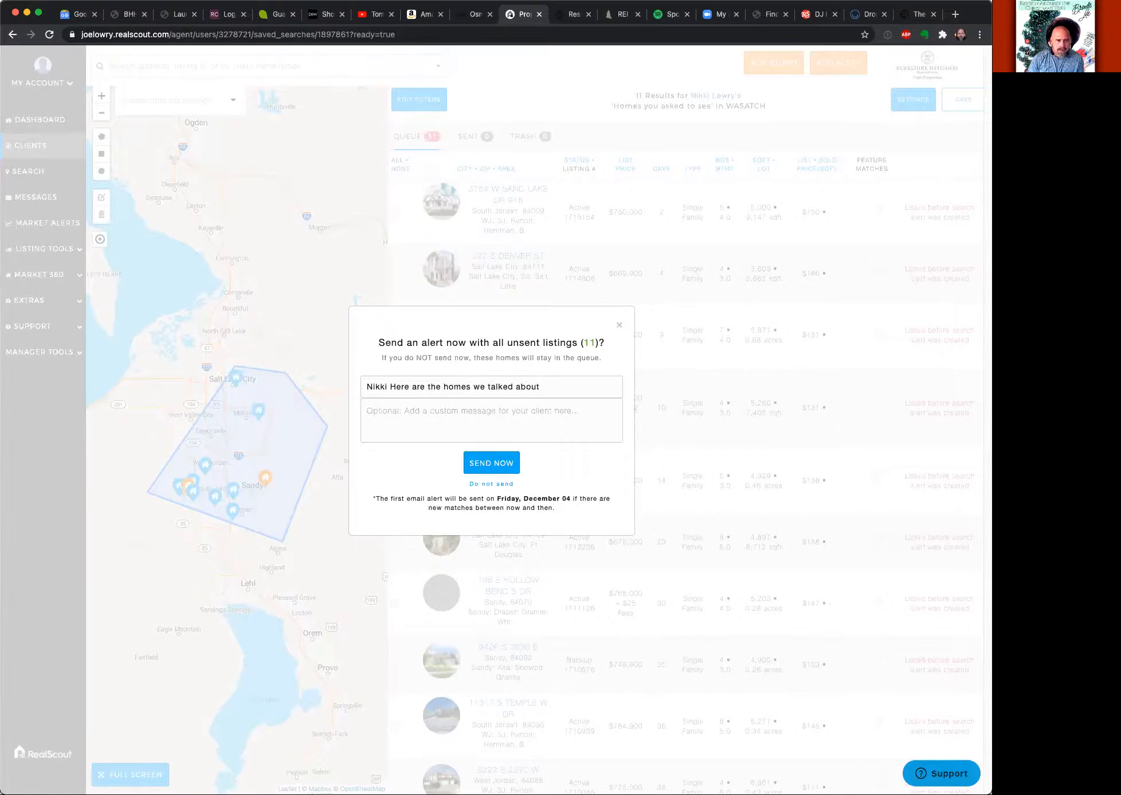
text(you'll get one of these each morning)
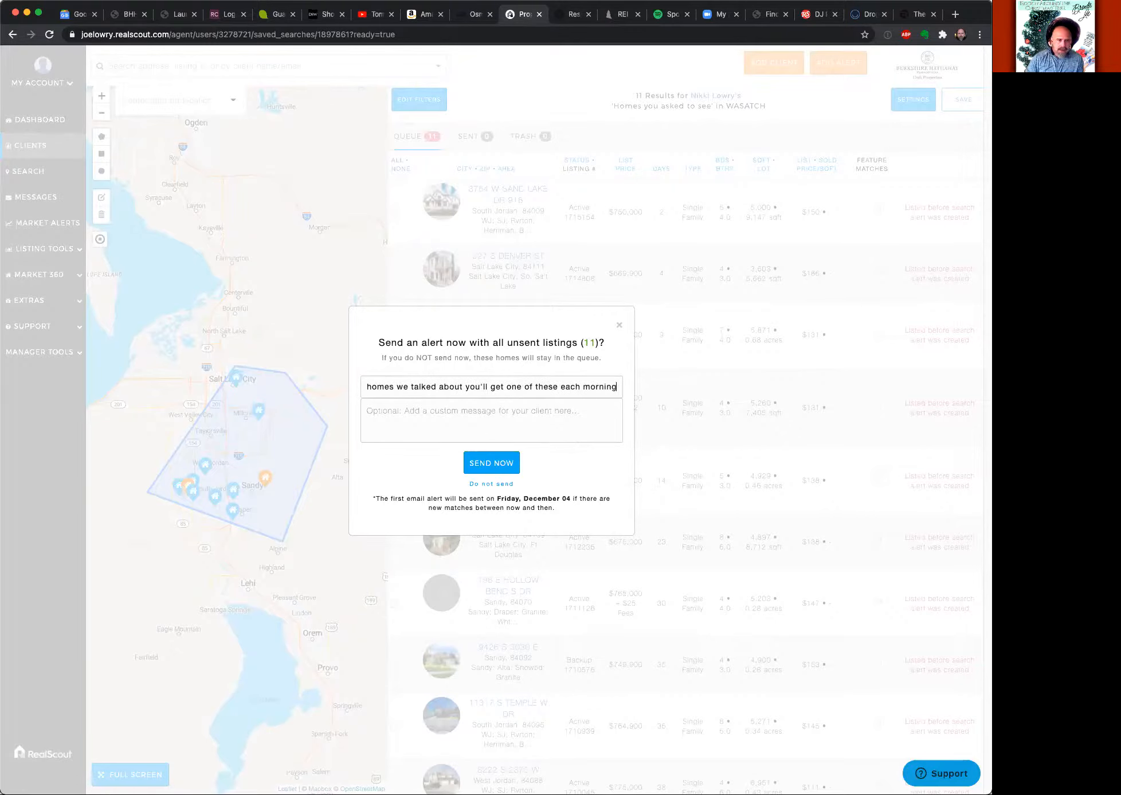
Send the alert with the message "Remember to open the listings and click what you like and you comment anytime and I'll get those and refine the search".
click(377, 412)
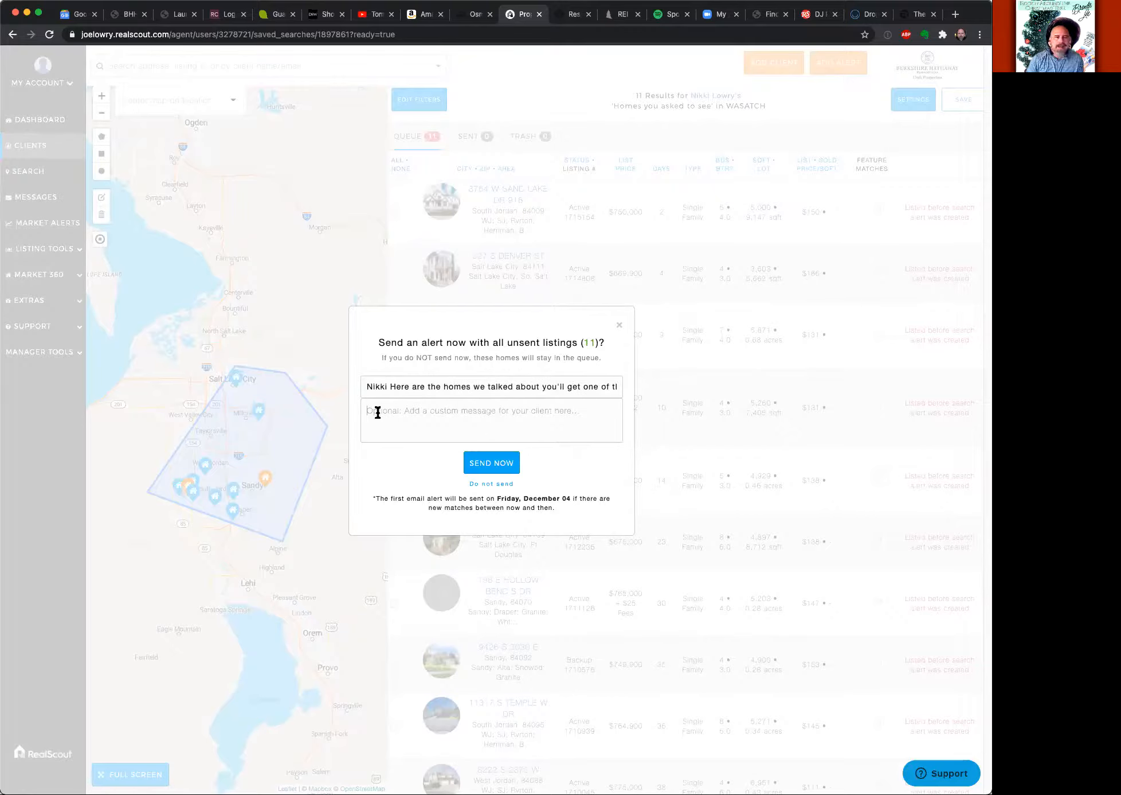
text(Remember)
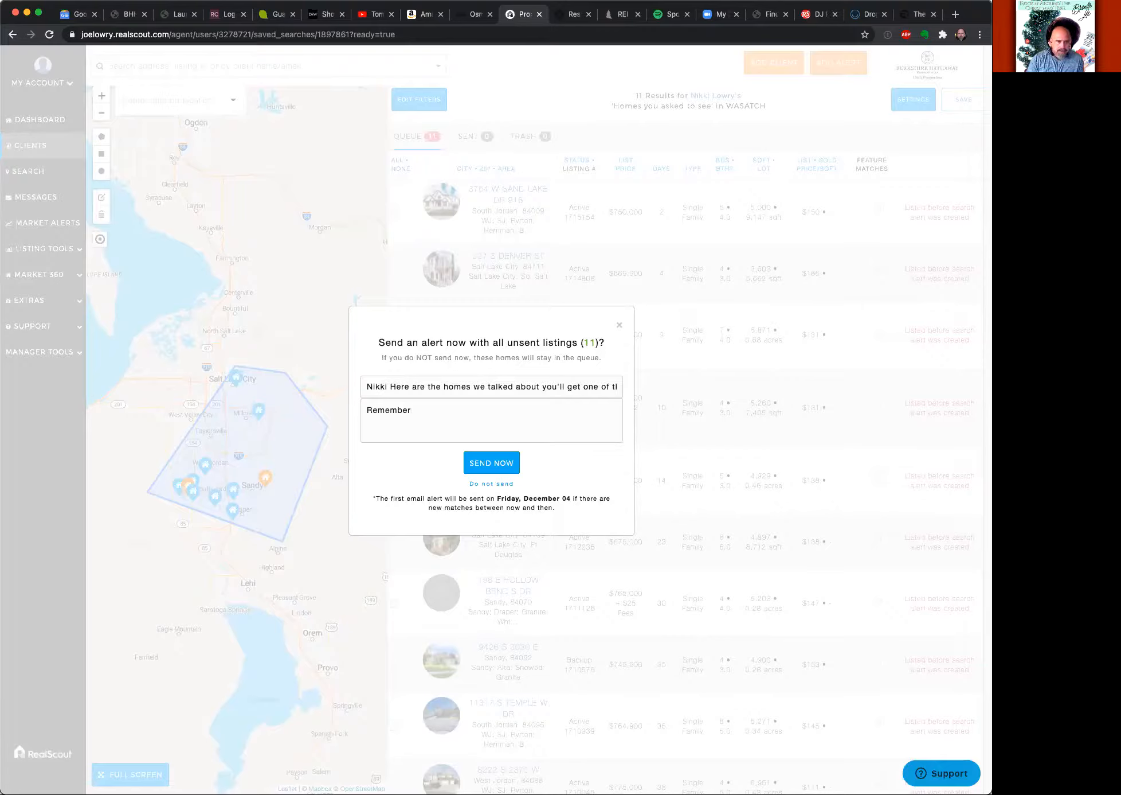
text( to open the listings and click w)
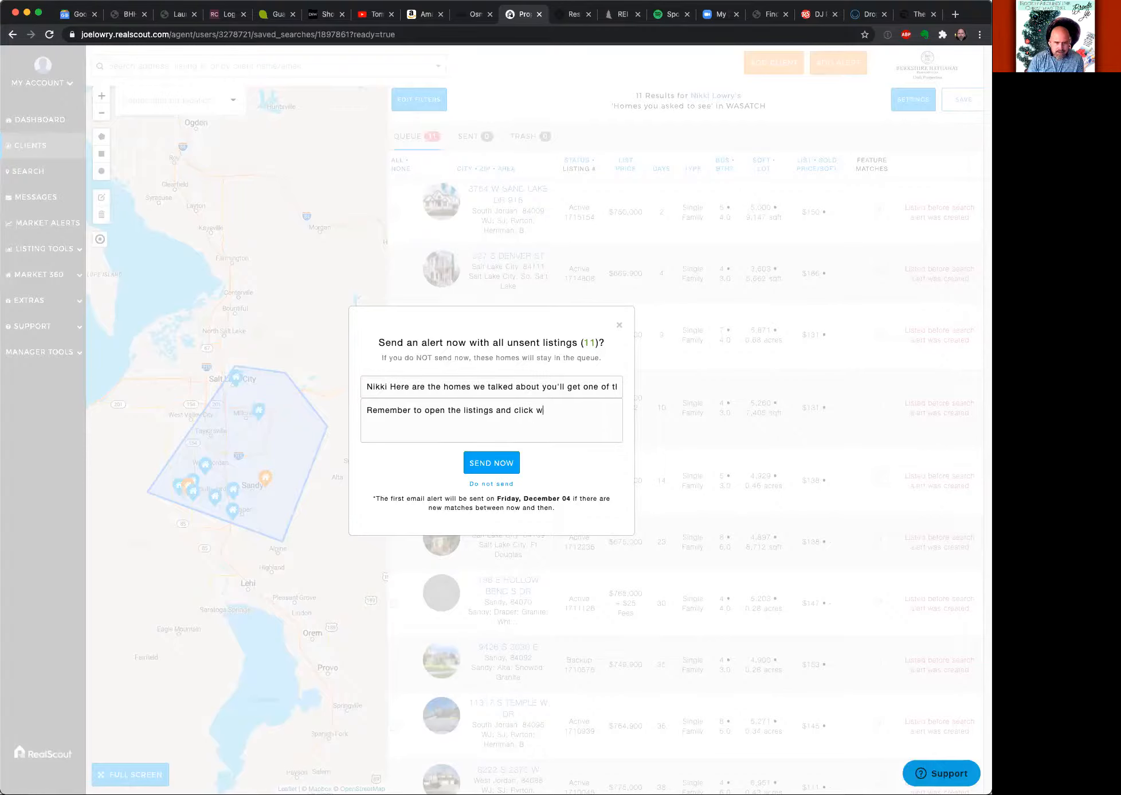
text(hat you like and you c)
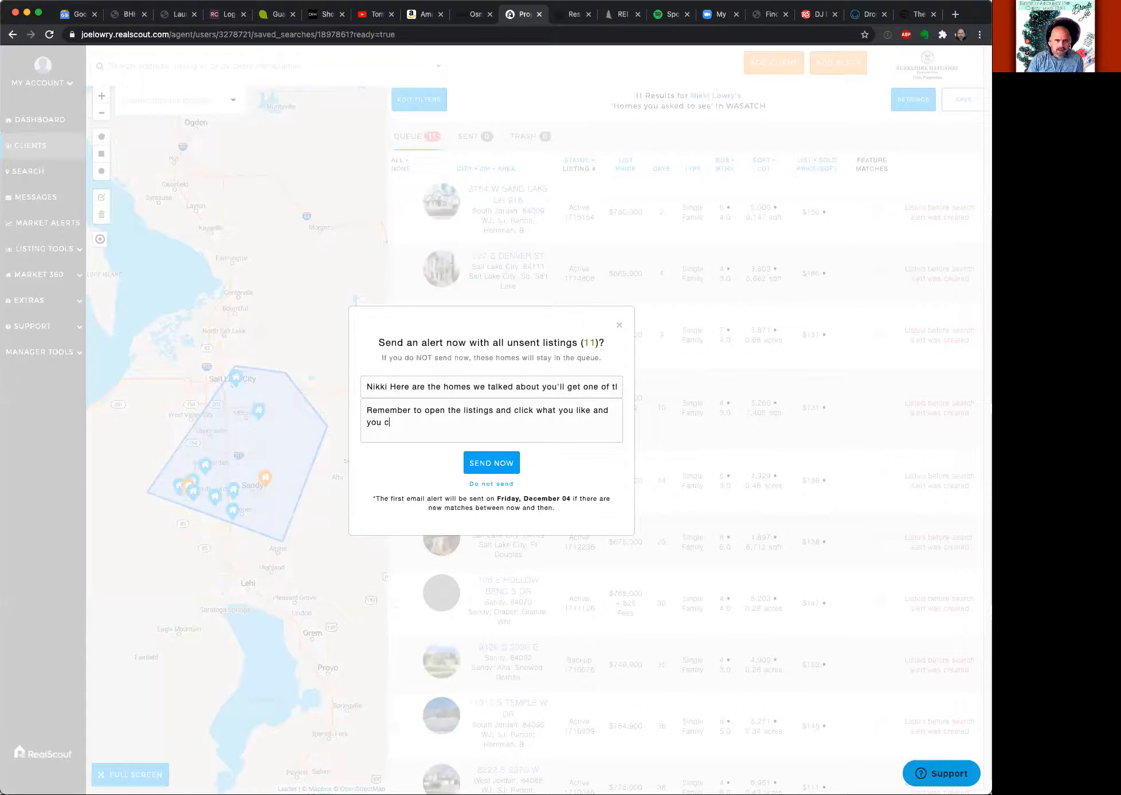
text(omment anytime and)
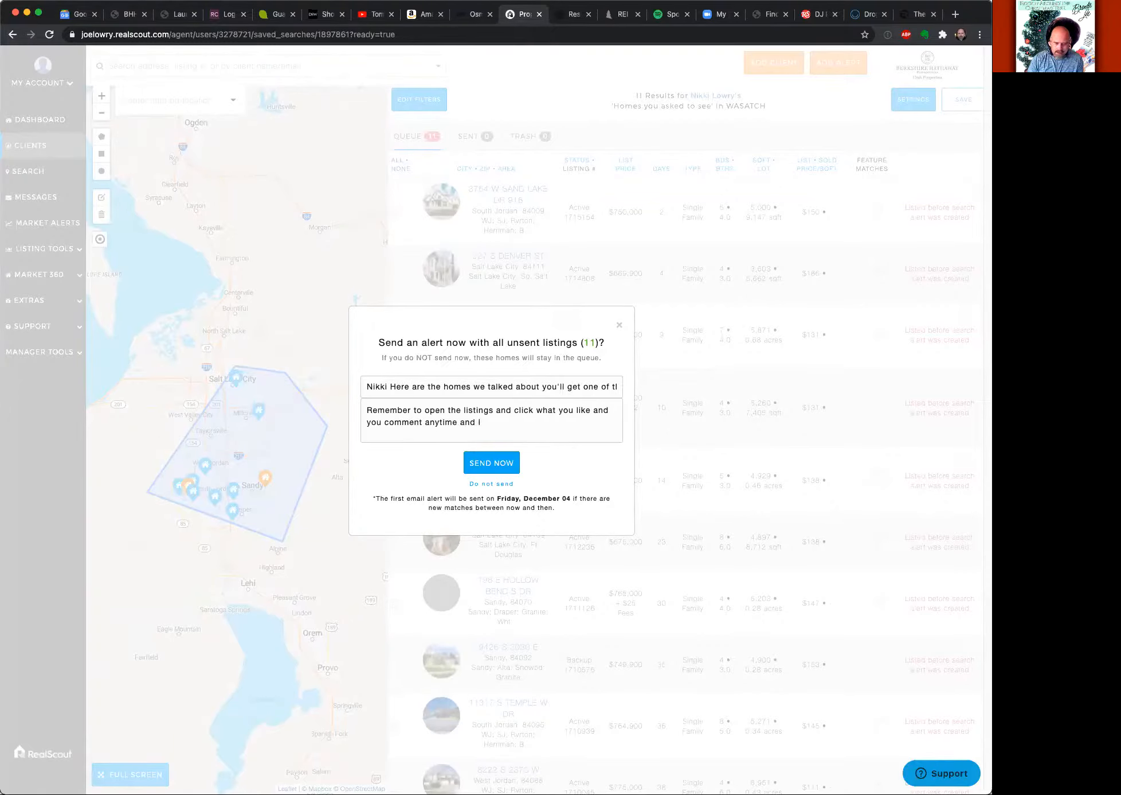
text( I'll get those and refine the )
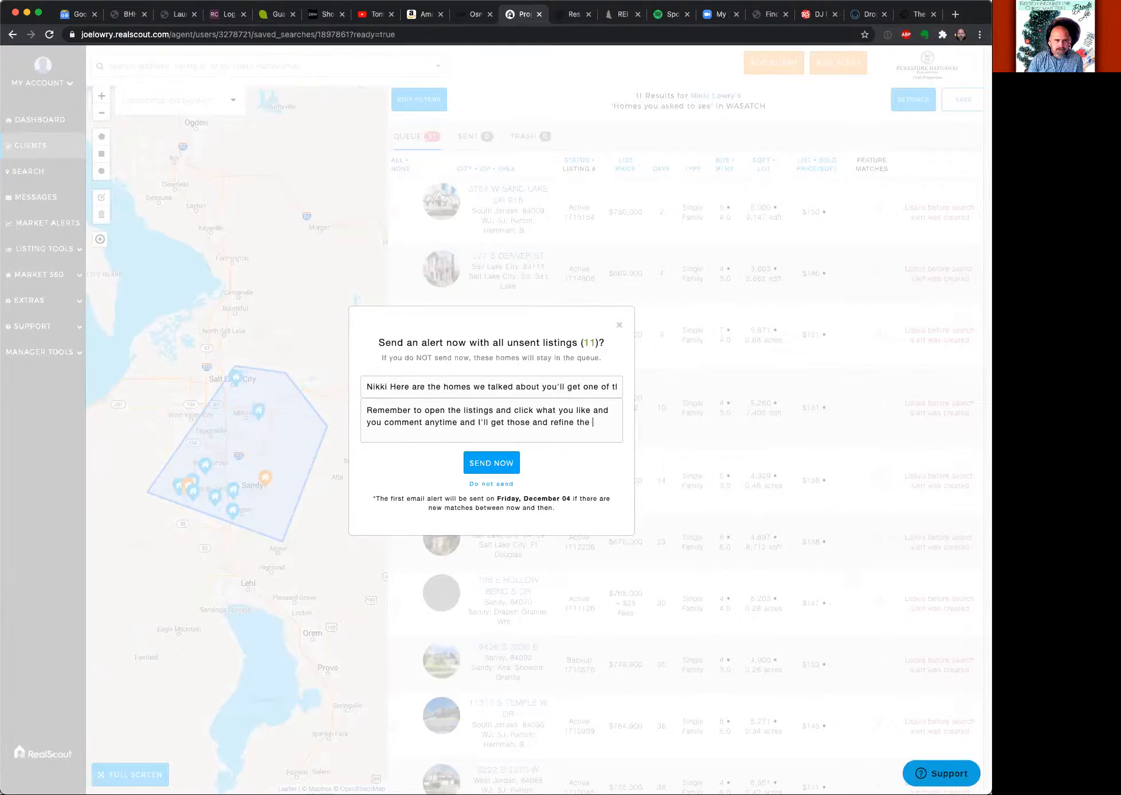
text(search)
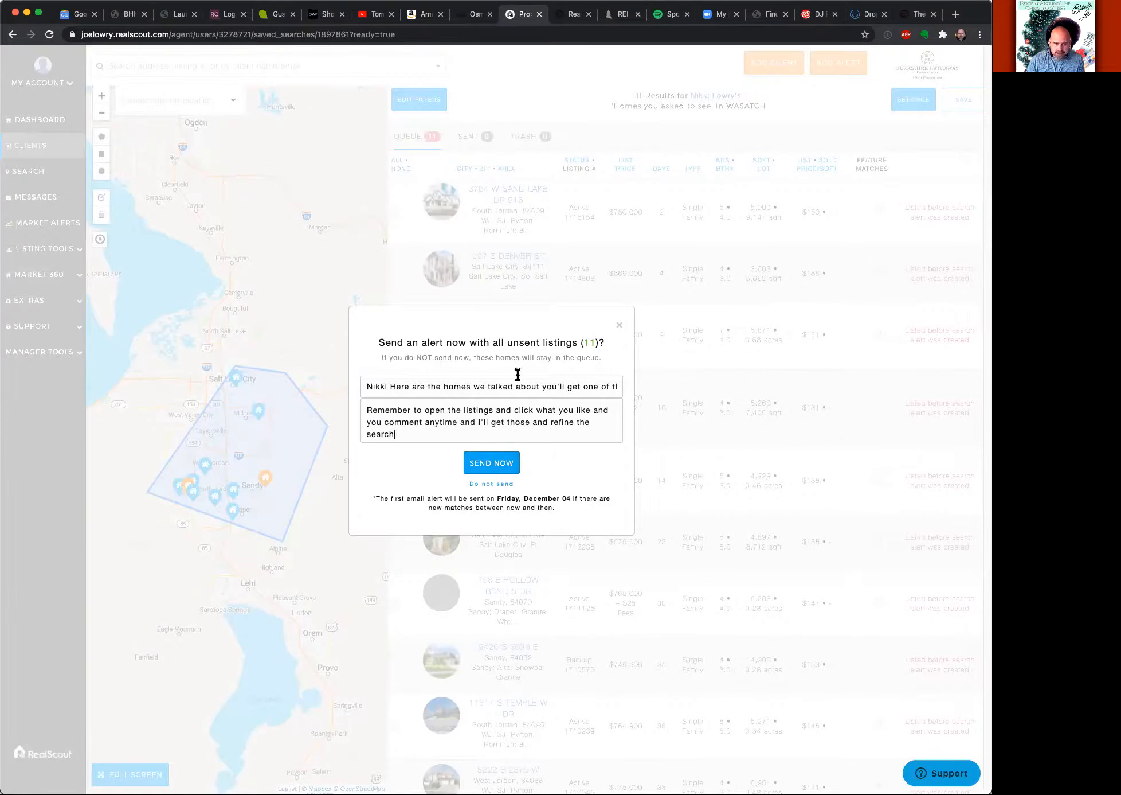
click(514, 464)
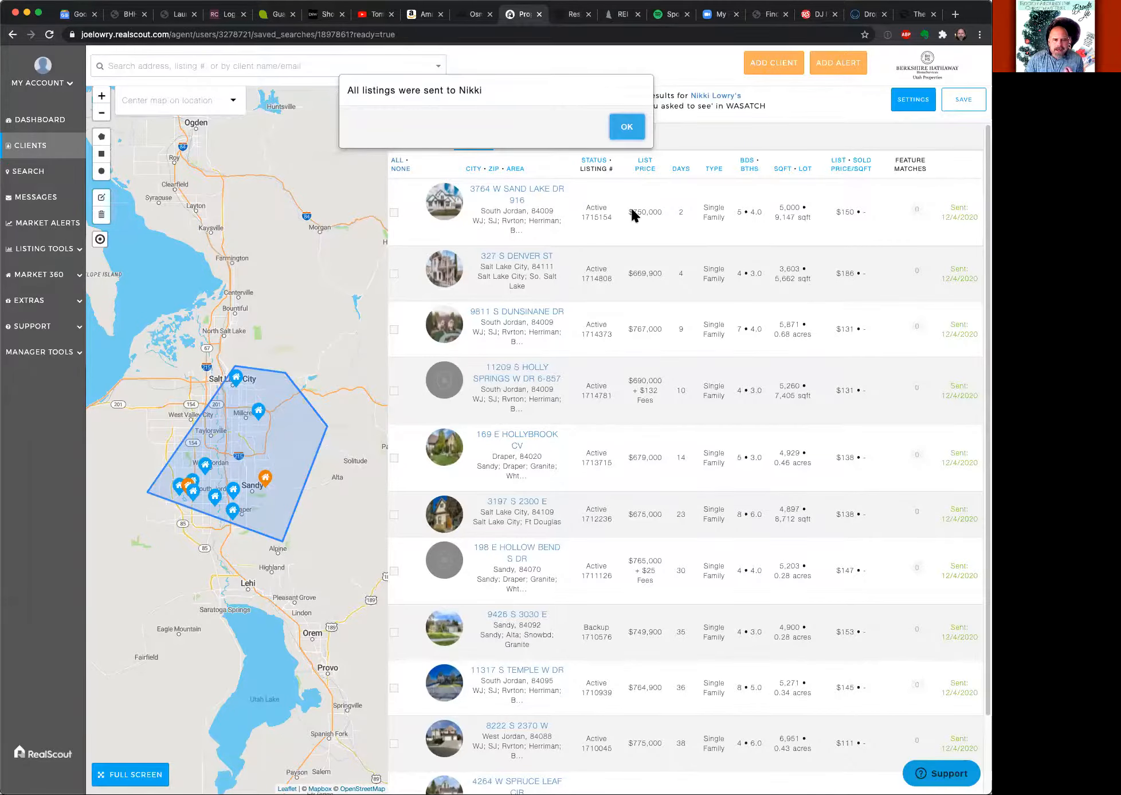
click(637, 126)
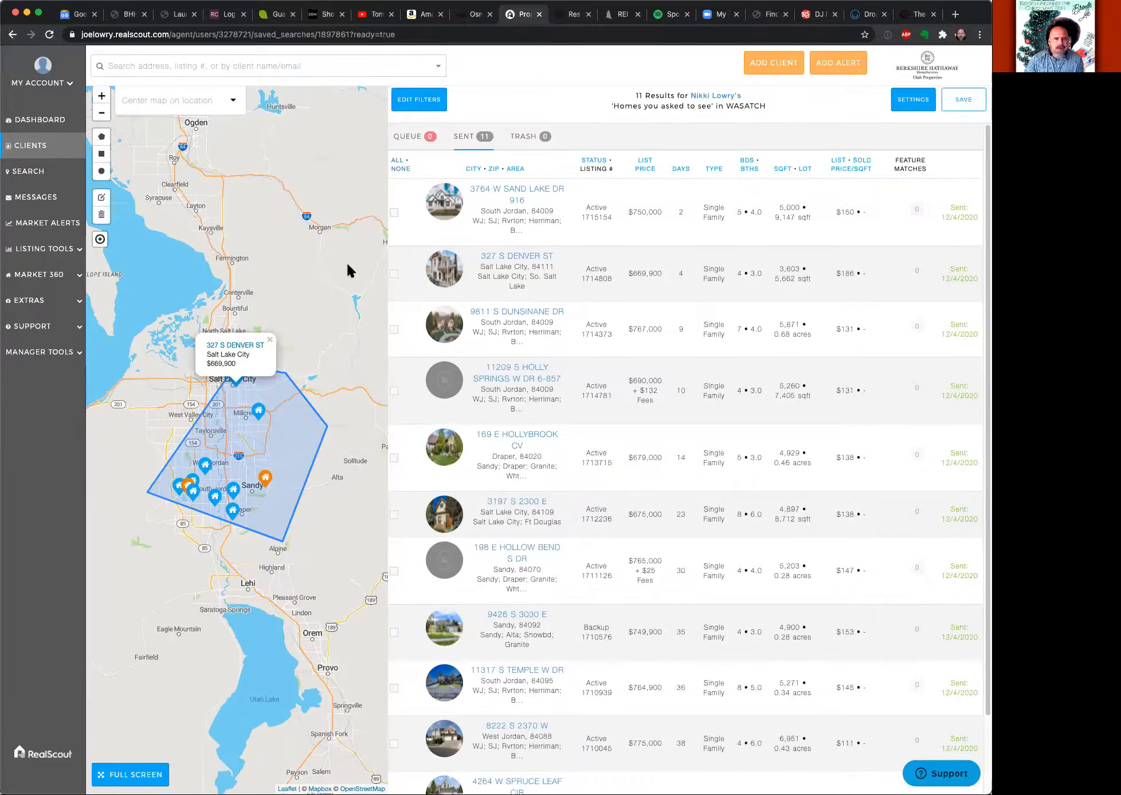
Start a new search in Park City MLS - Residential Property without choosing a client.
click(20, 175)
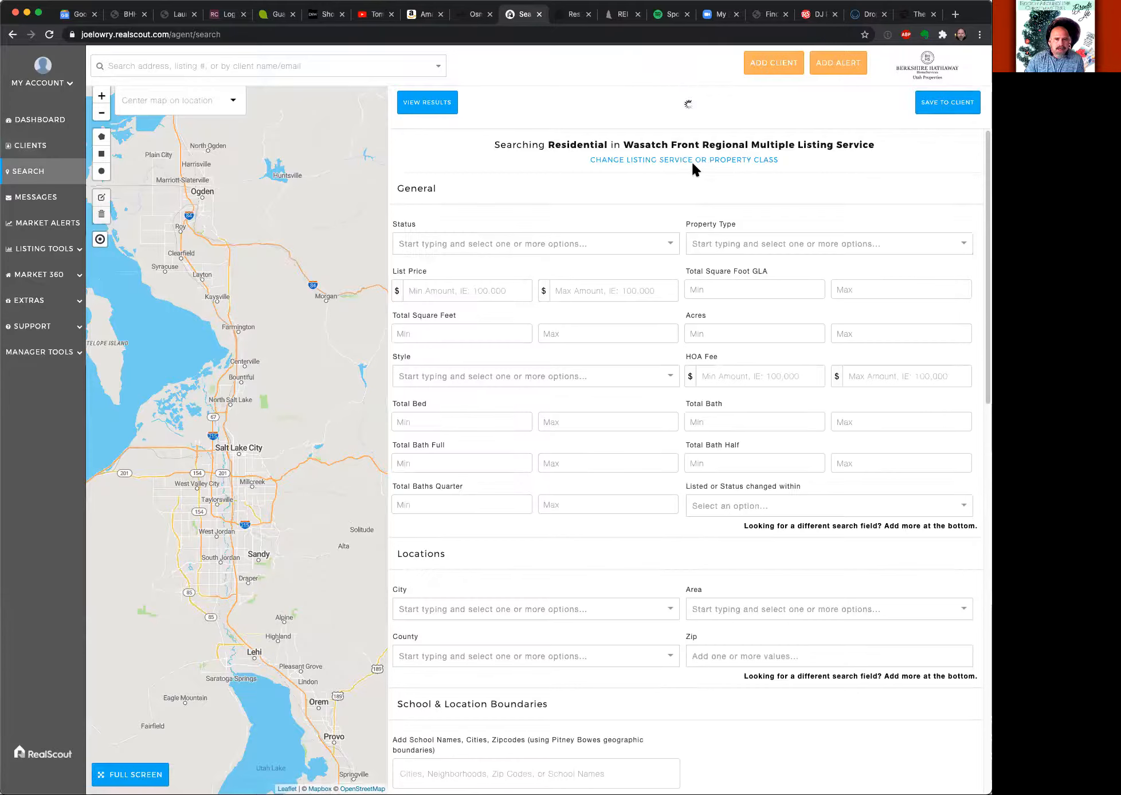
click(690, 161)
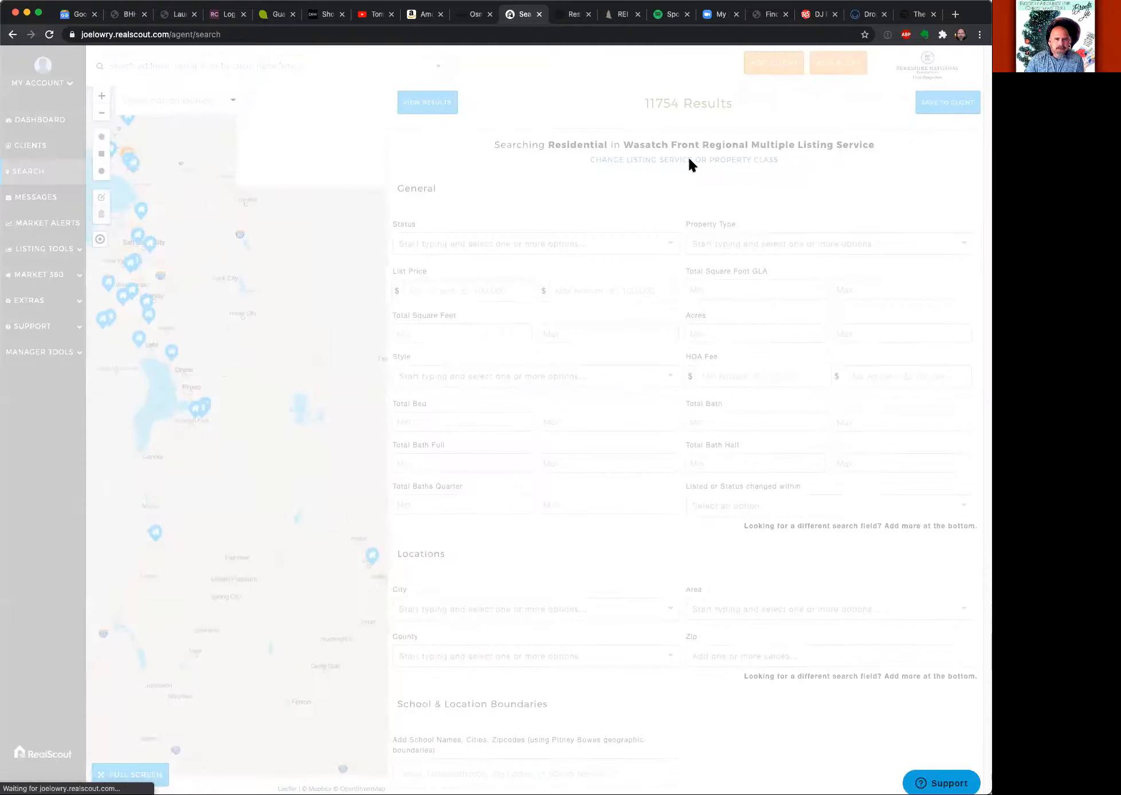
click(553, 414)
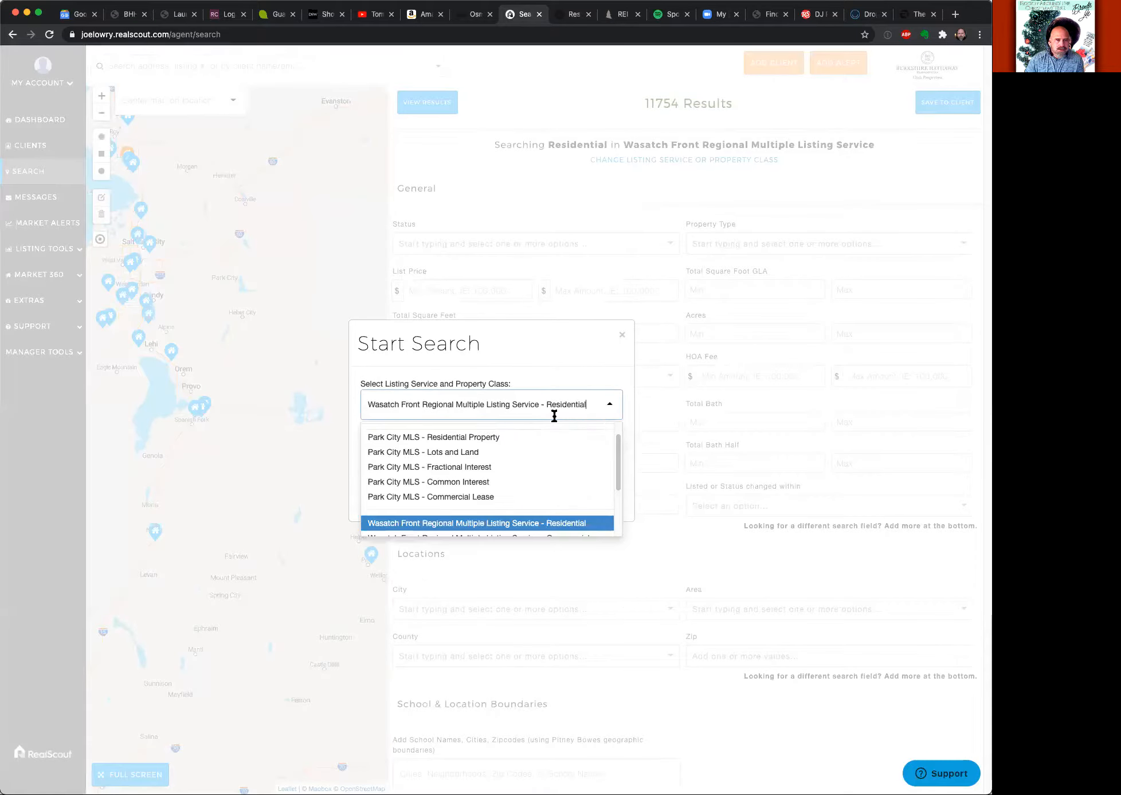
click(560, 439)
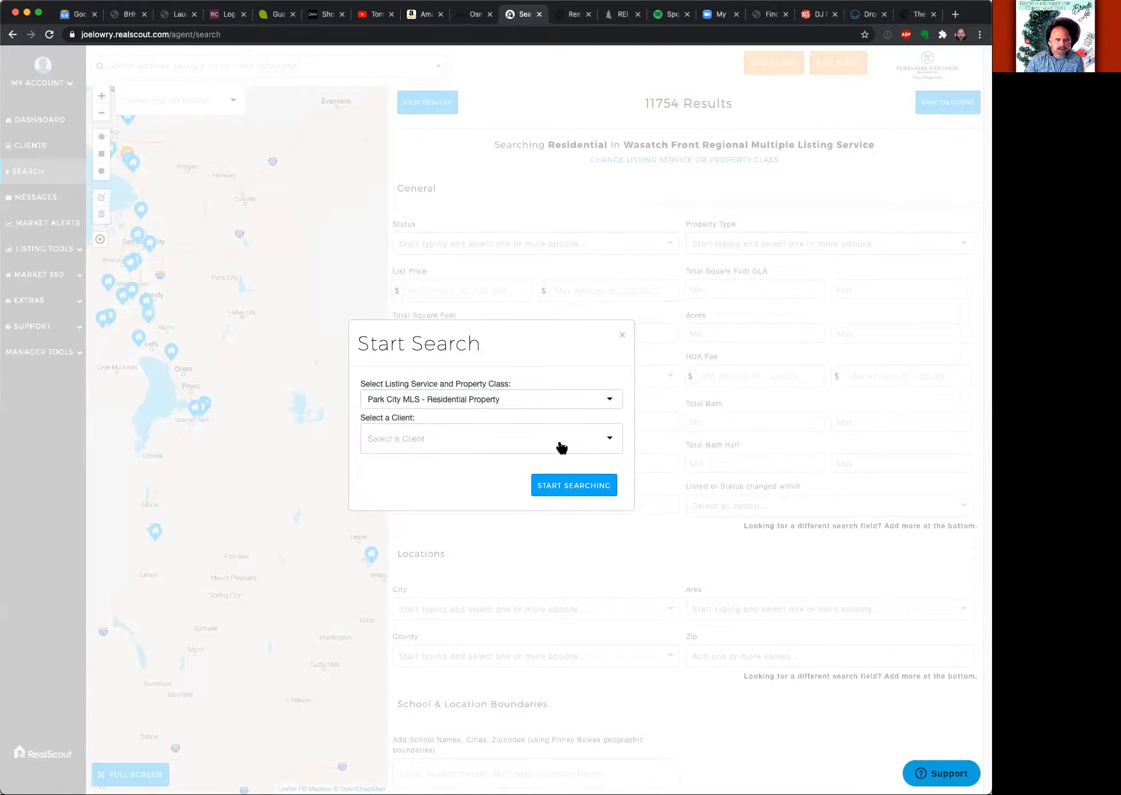
click(574, 484)
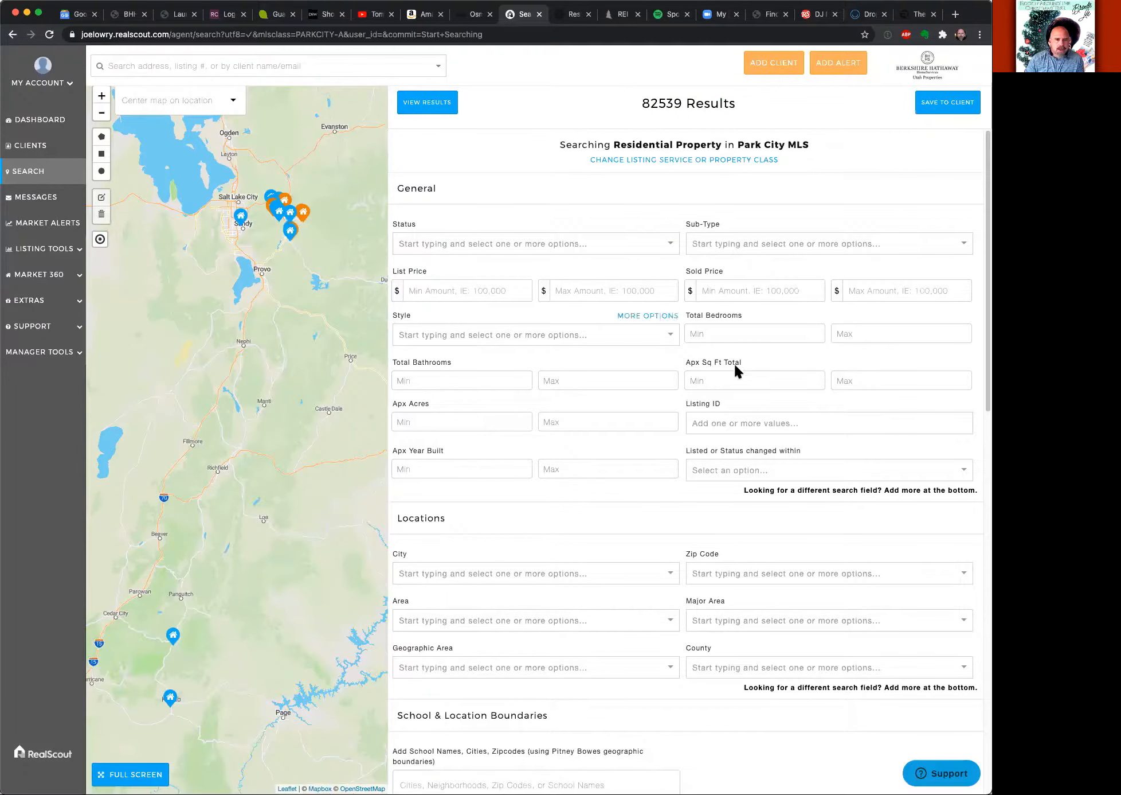
Open the advanced search options for the Park City search, look up fields by the name "ne", and clear the lookup.
scroll(664, 477, down, 15)
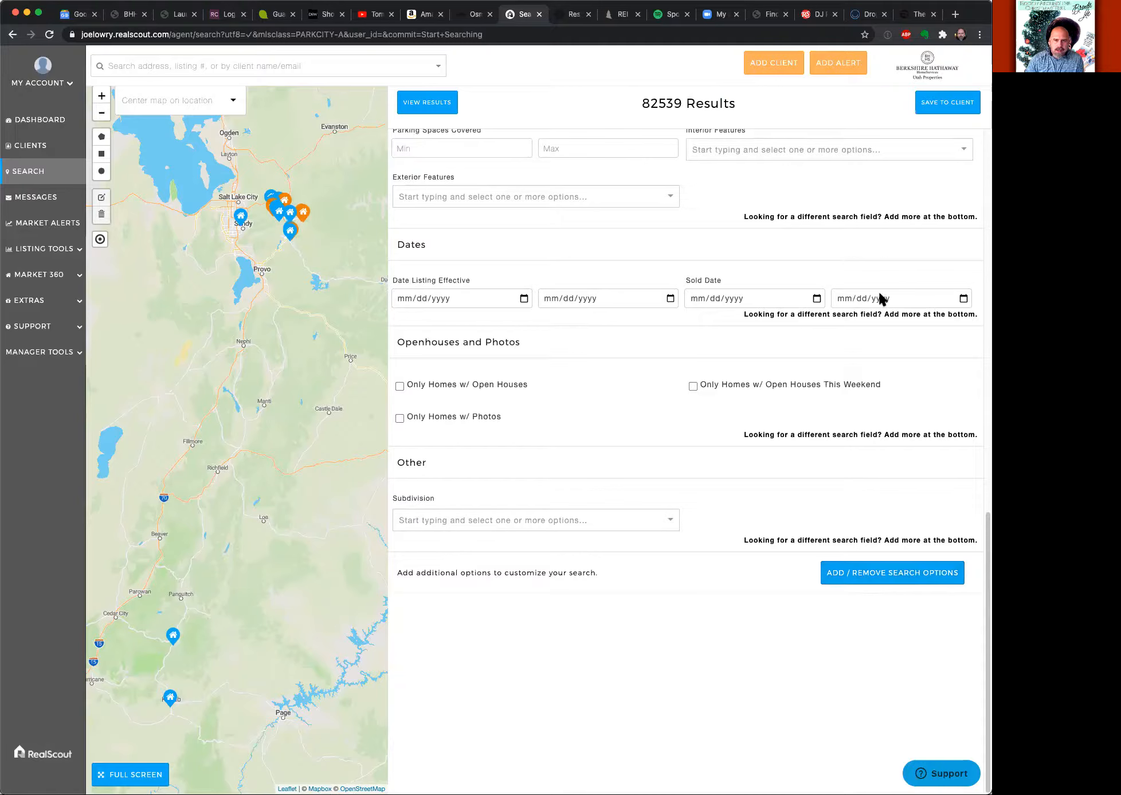
click(888, 571)
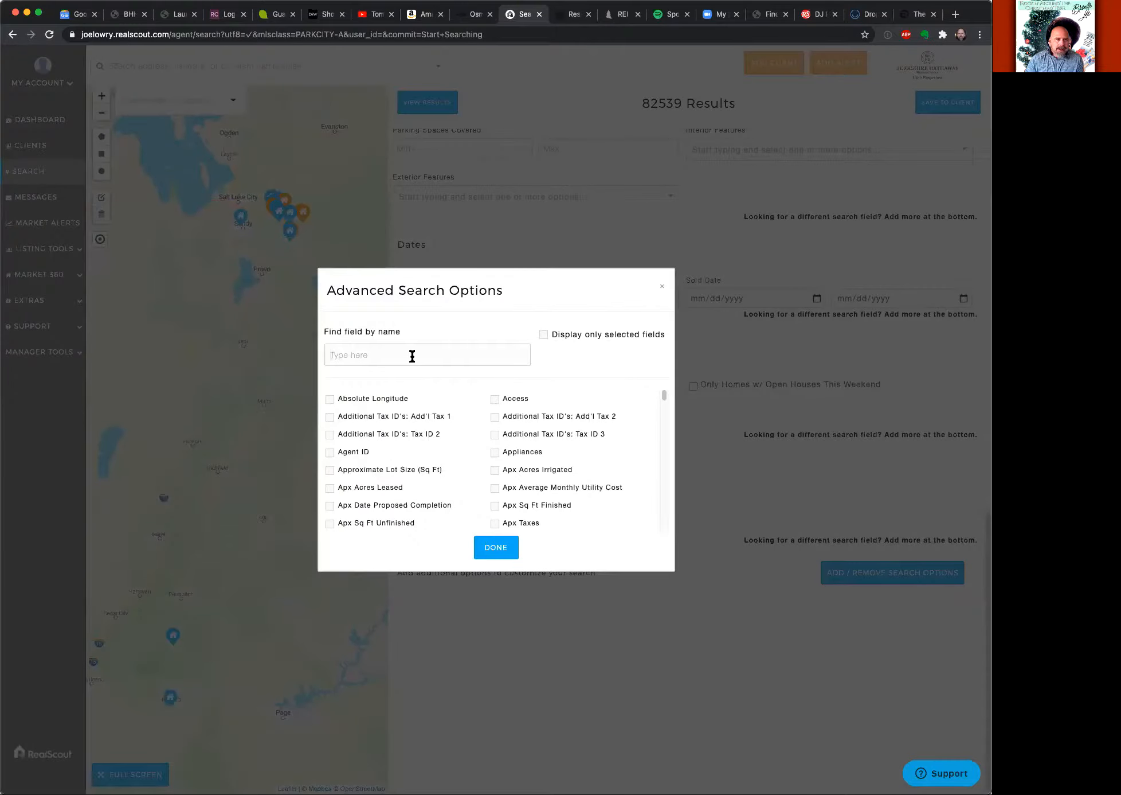
text(ne)
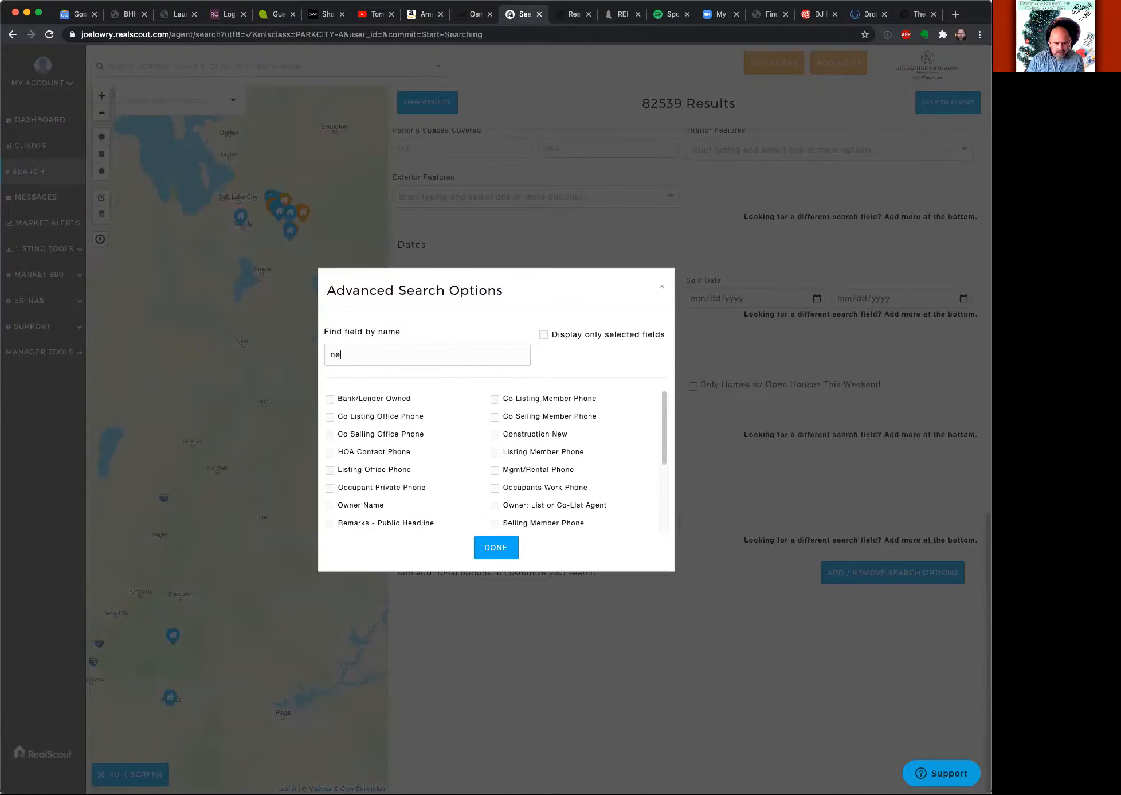
text(i)
key(BackSpace)
key(BackSpace)
key(BackSpace)
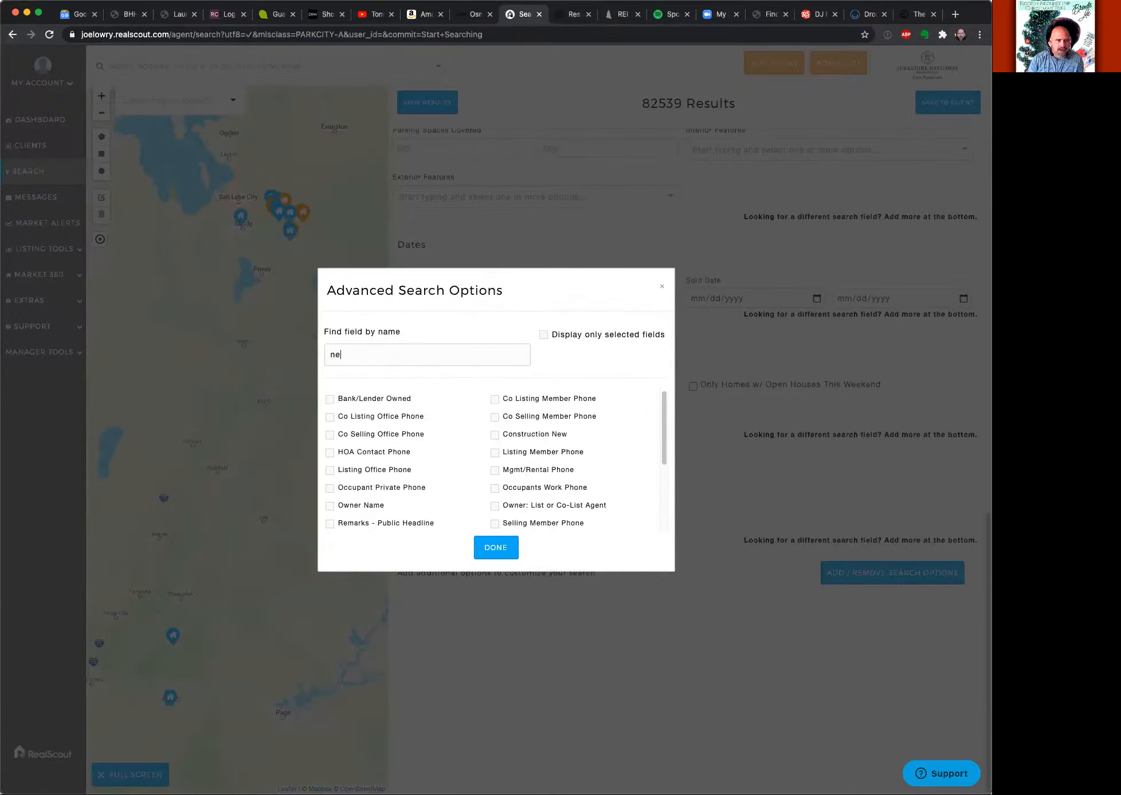
Enable the Construction New field in the full list of advanced search options.
scroll(454, 439, down, 3)
scroll(457, 444, down, 3)
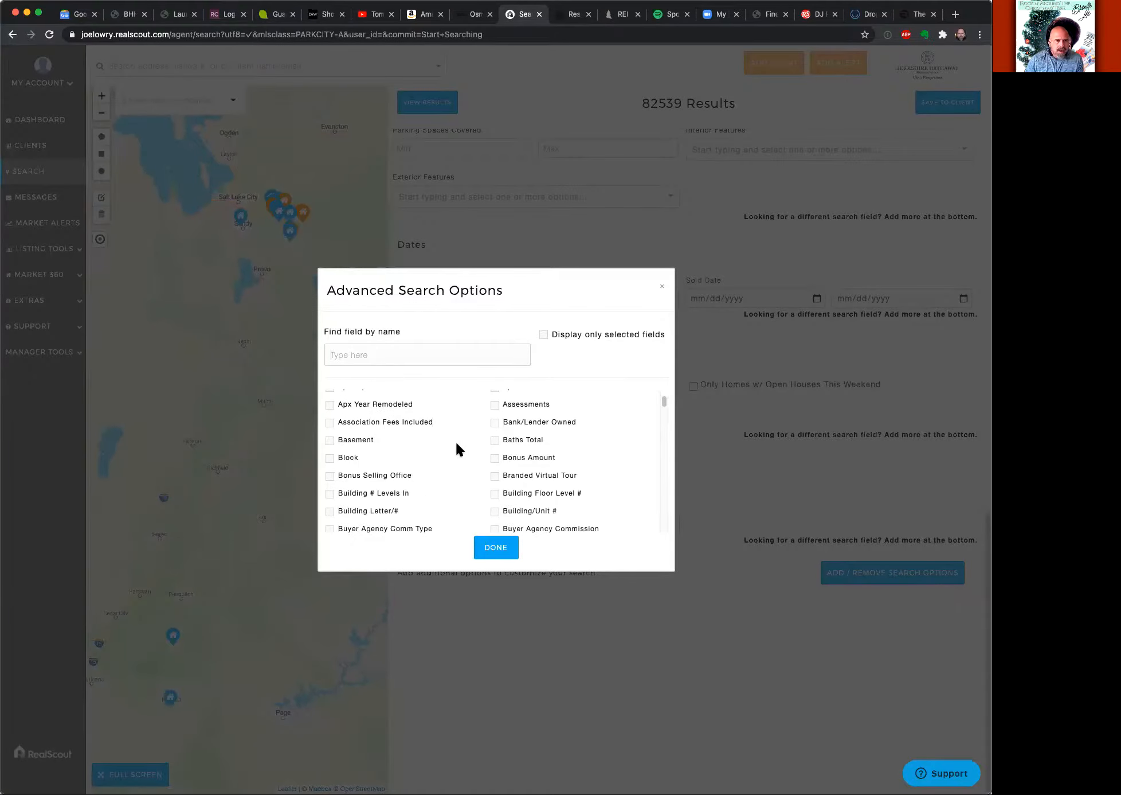
scroll(409, 453, down, 3)
scroll(410, 453, down, 10)
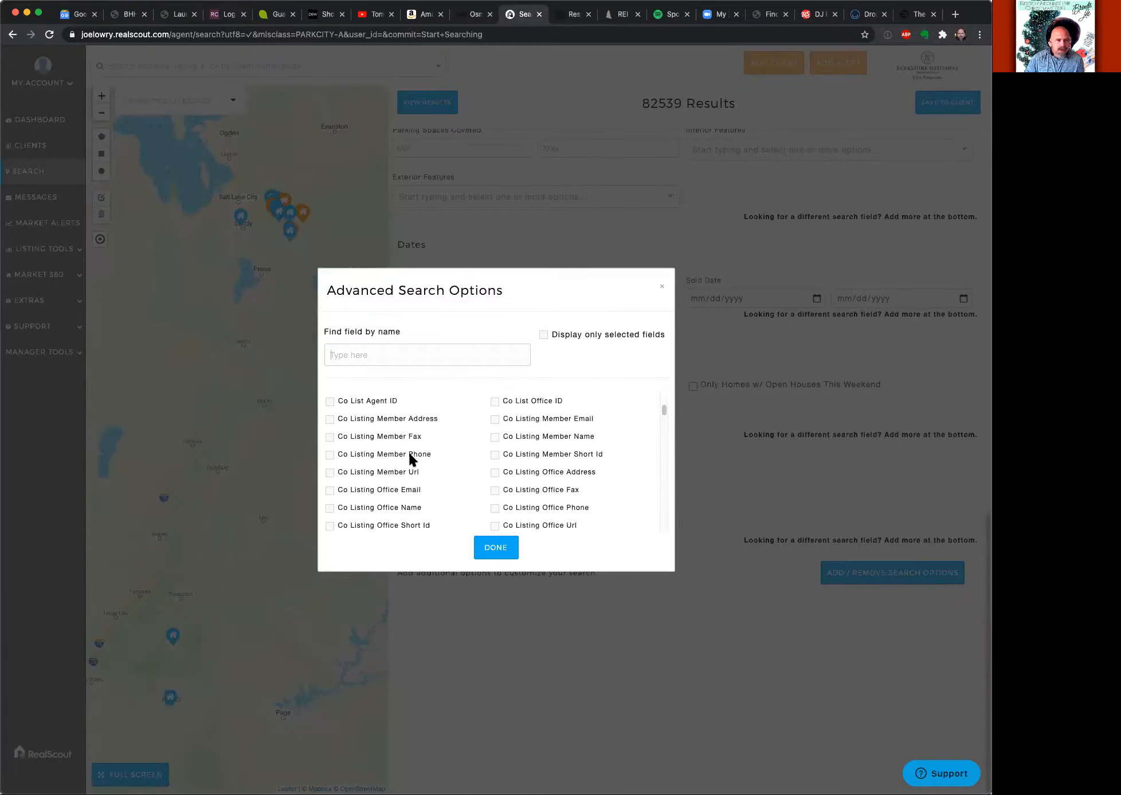
scroll(409, 453, down, 2)
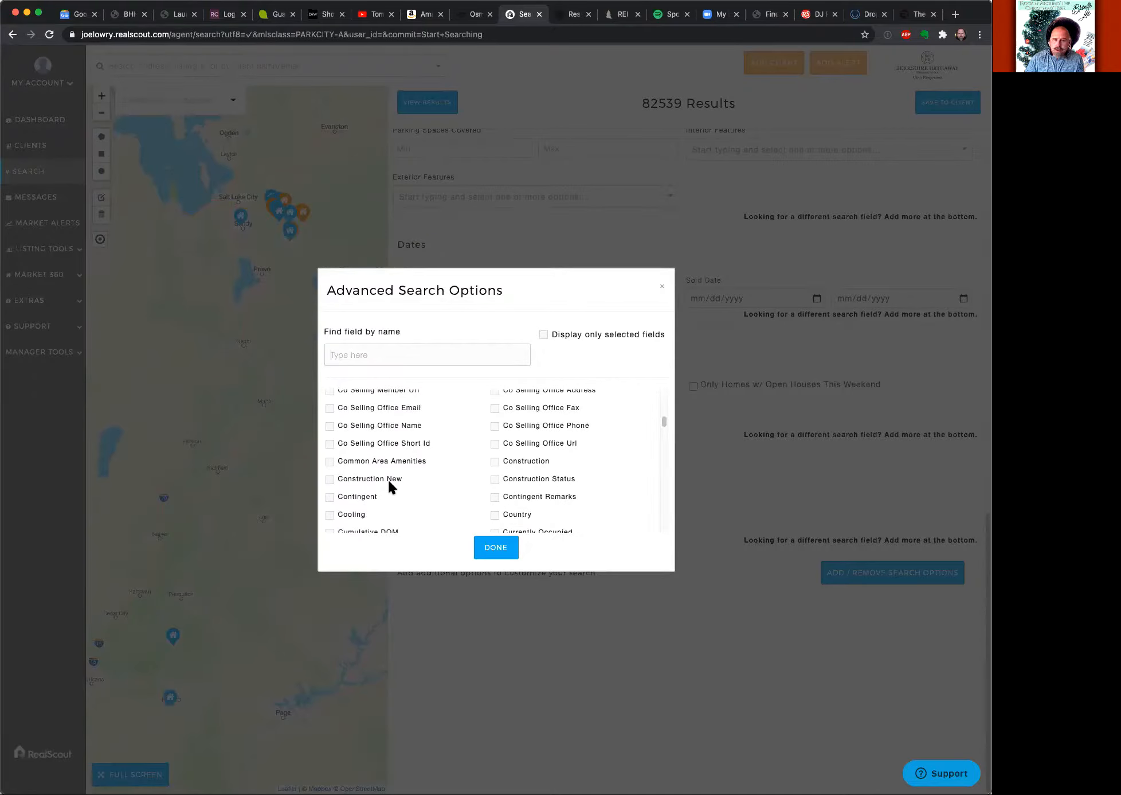
click(328, 481)
Review the remaining advanced search fields from Construction New through Subdivision and apply the field selection to the search form.
scroll(459, 492, down, 1)
scroll(459, 492, down, 2)
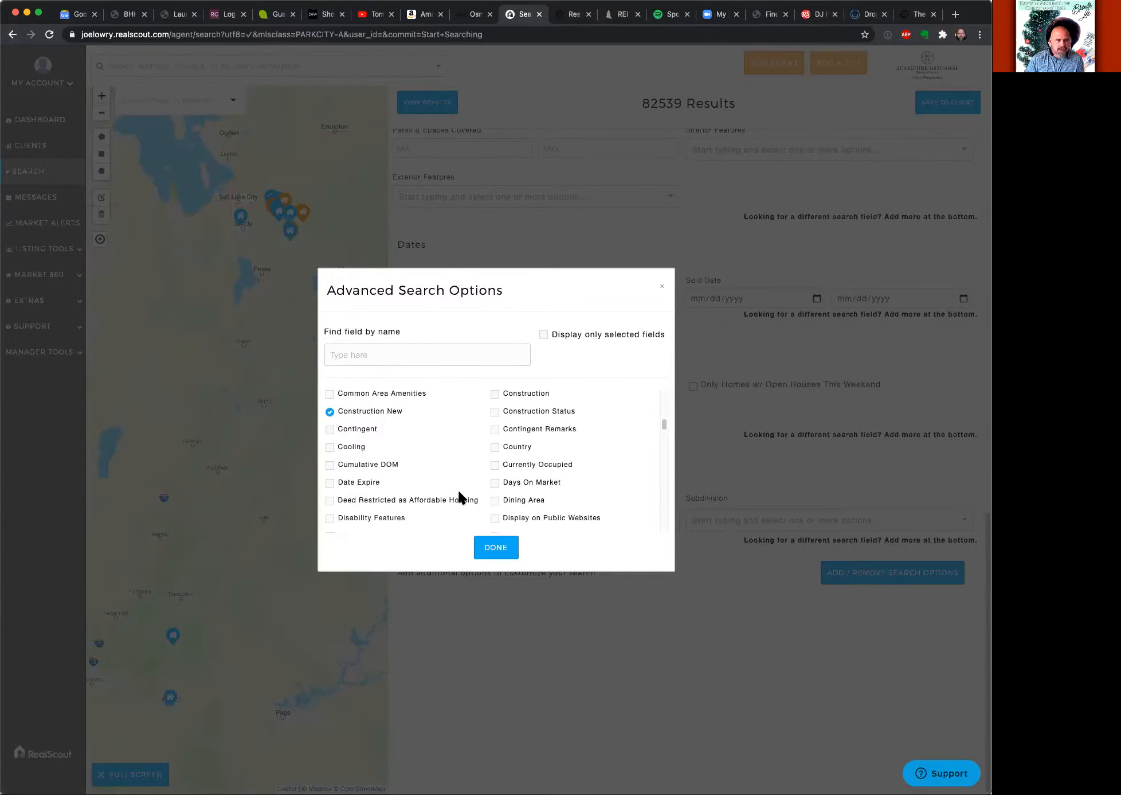
scroll(449, 450, down, 5)
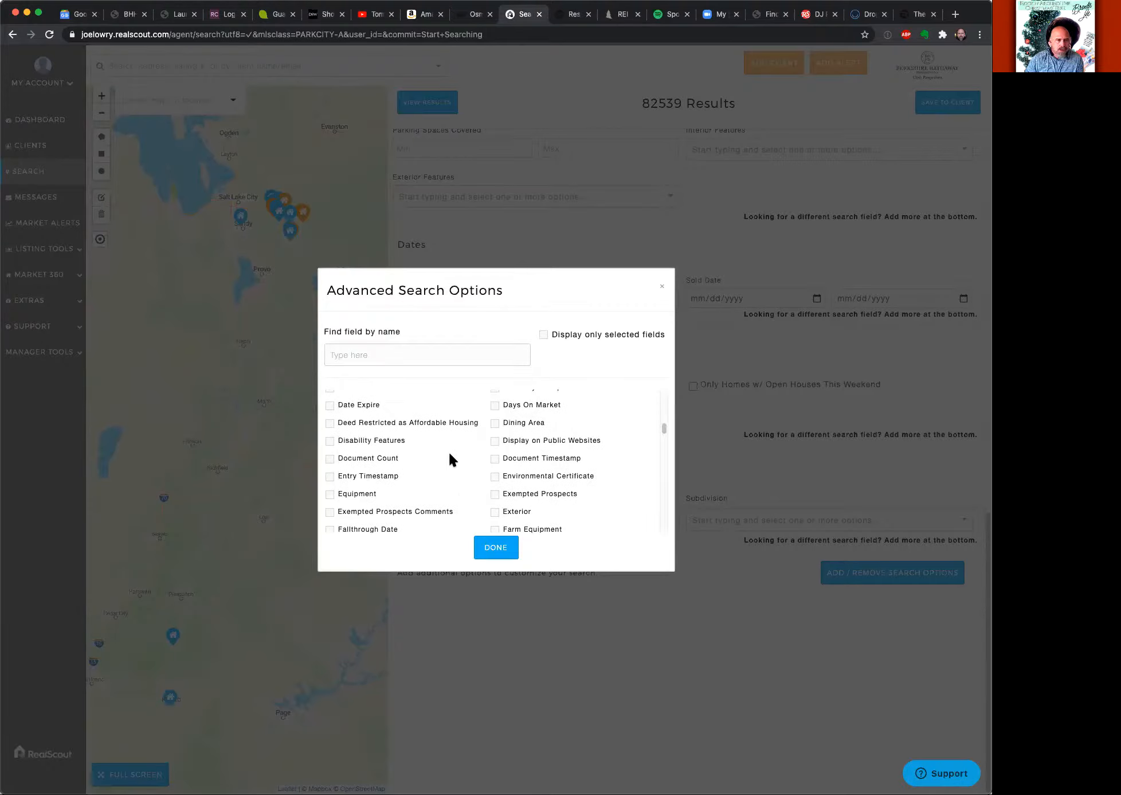
scroll(448, 450, down, 2)
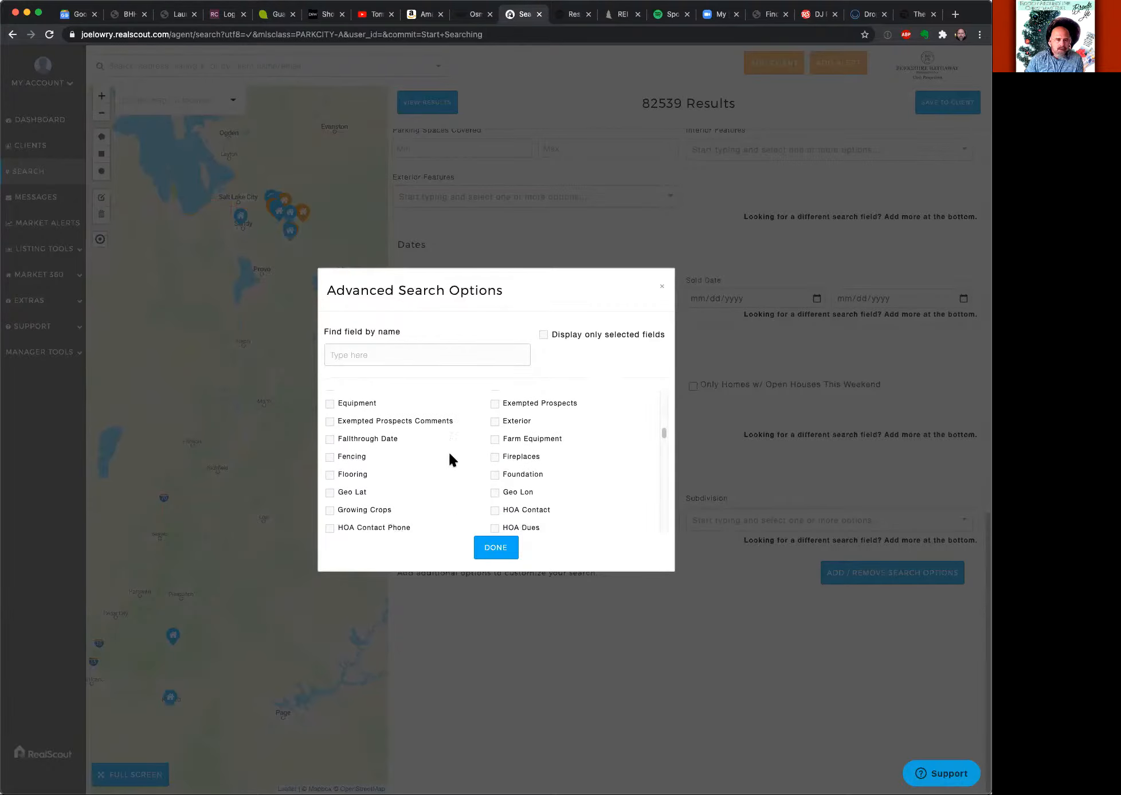
scroll(450, 454, down, 6)
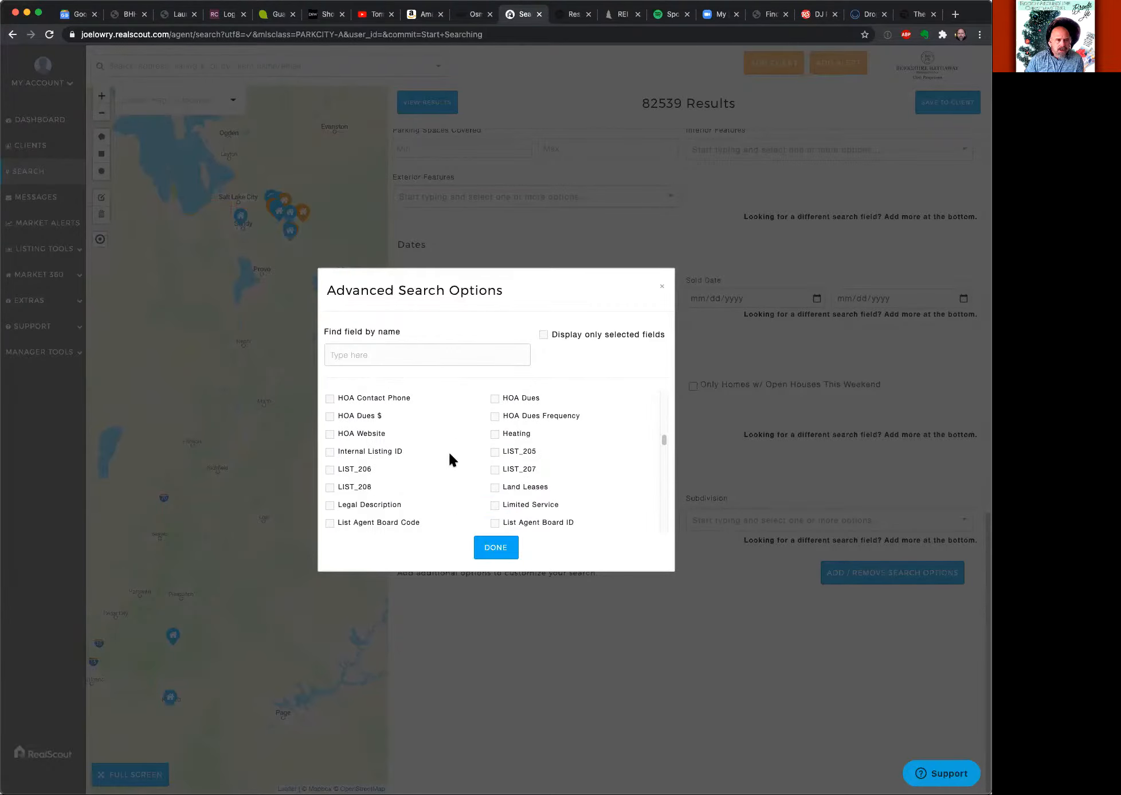
scroll(450, 454, down, 4)
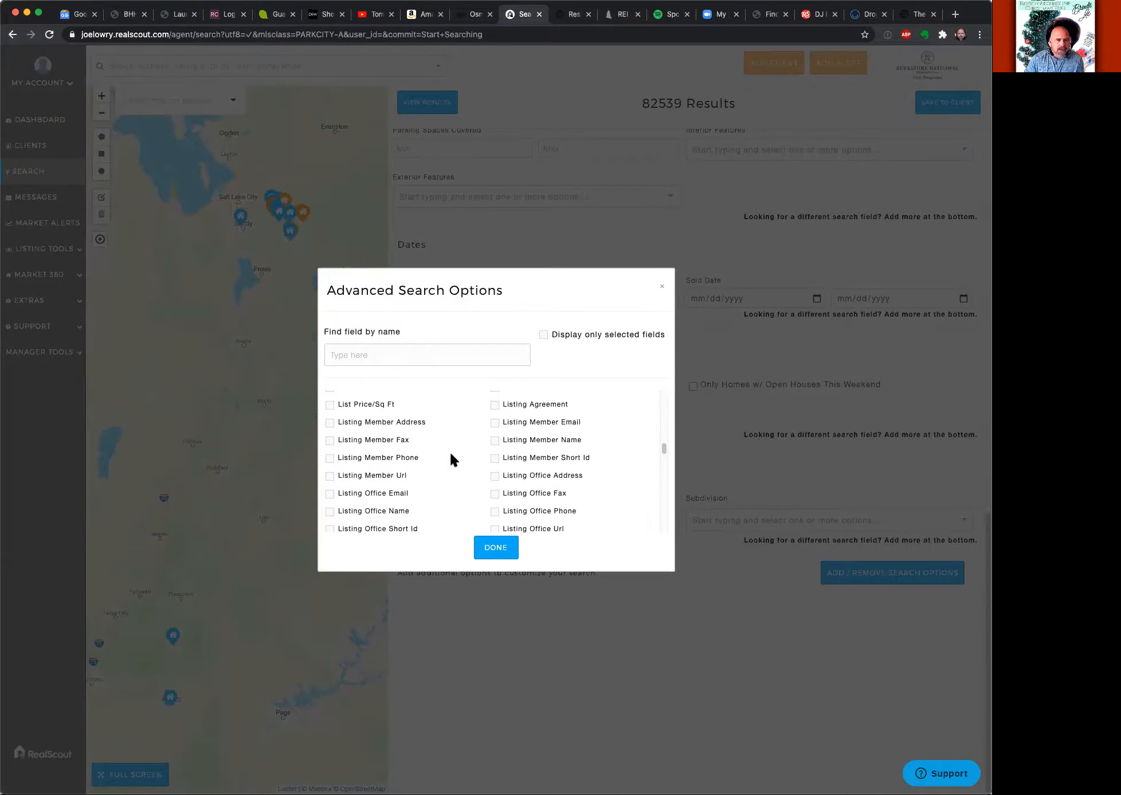
scroll(458, 458, down, 2)
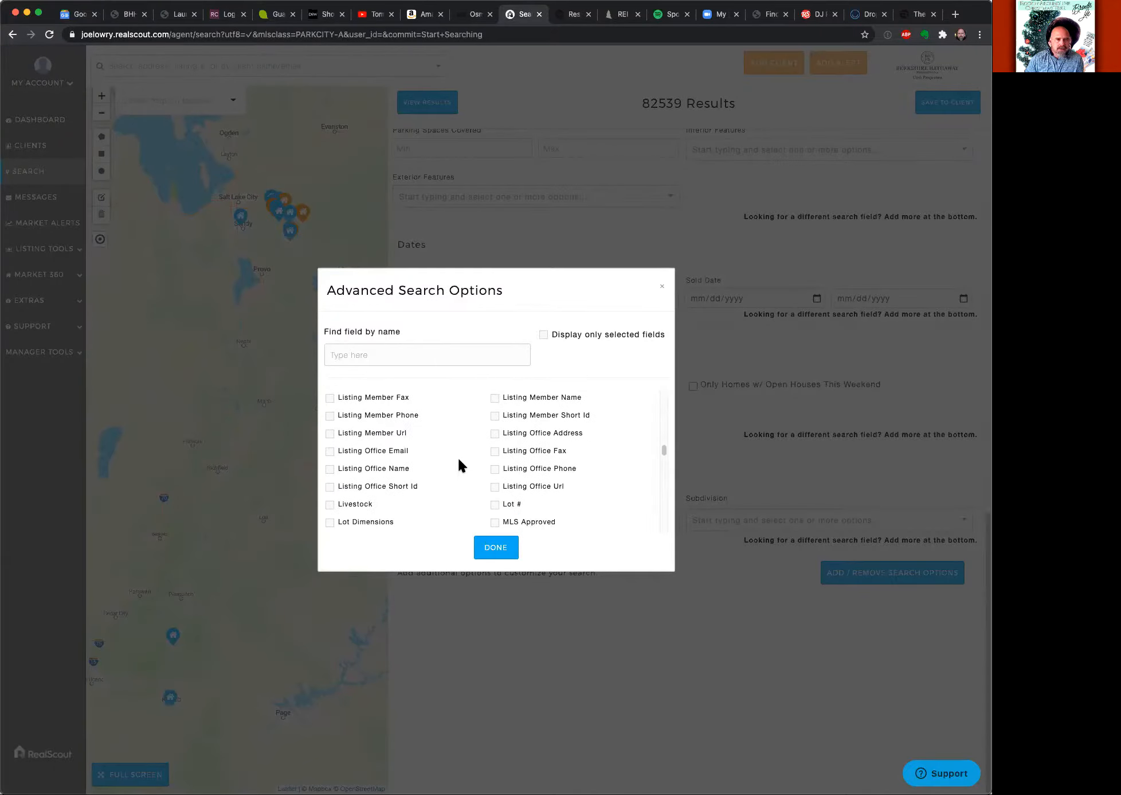
scroll(462, 466, down, 3)
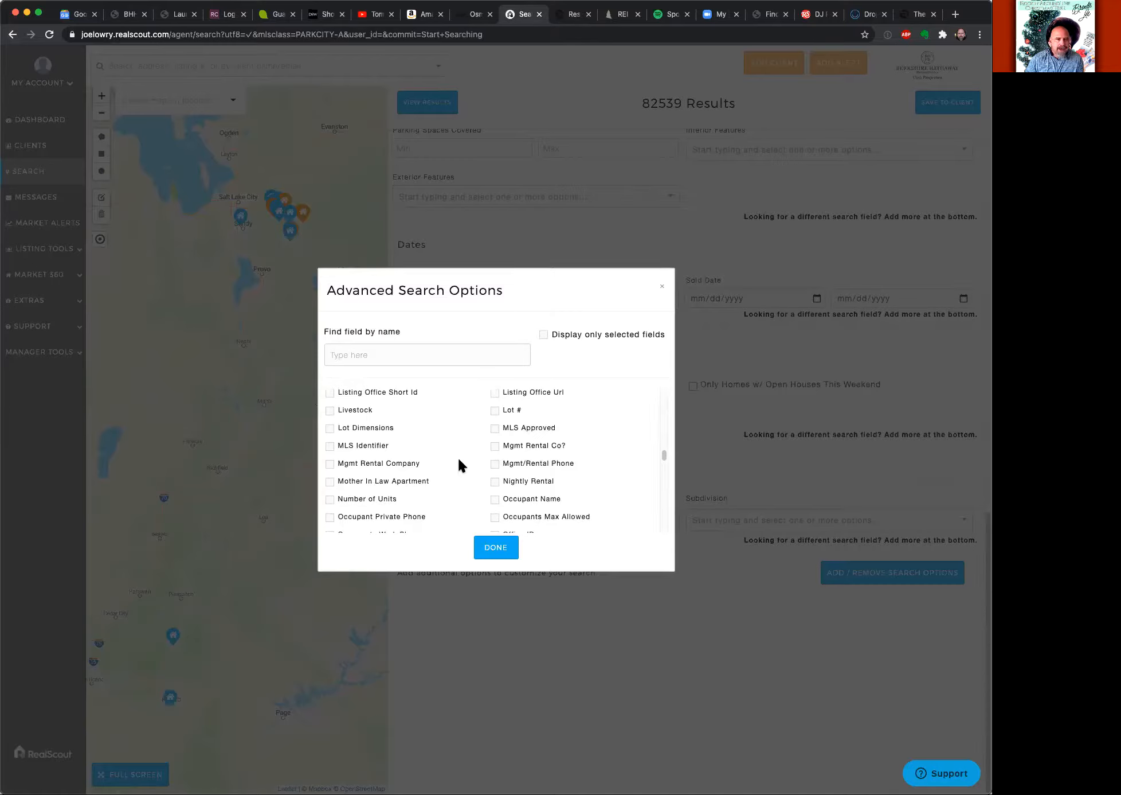
scroll(459, 459, down, 5)
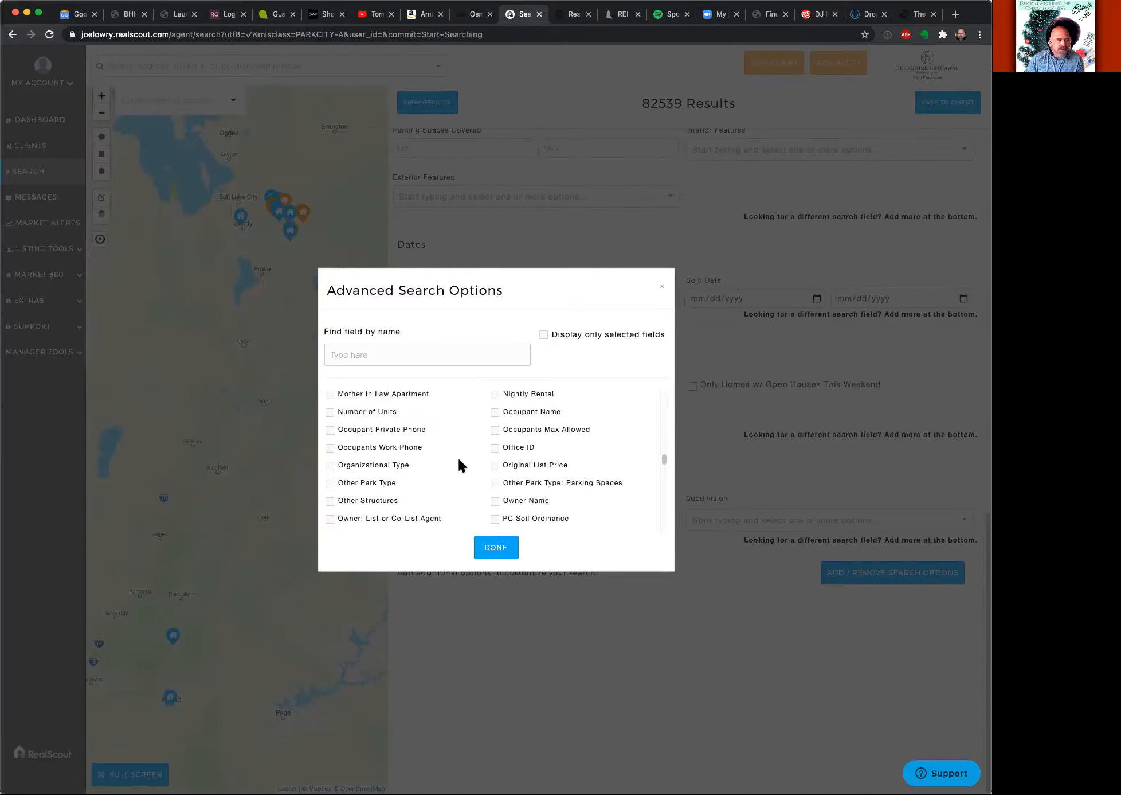
scroll(460, 459, down, 4)
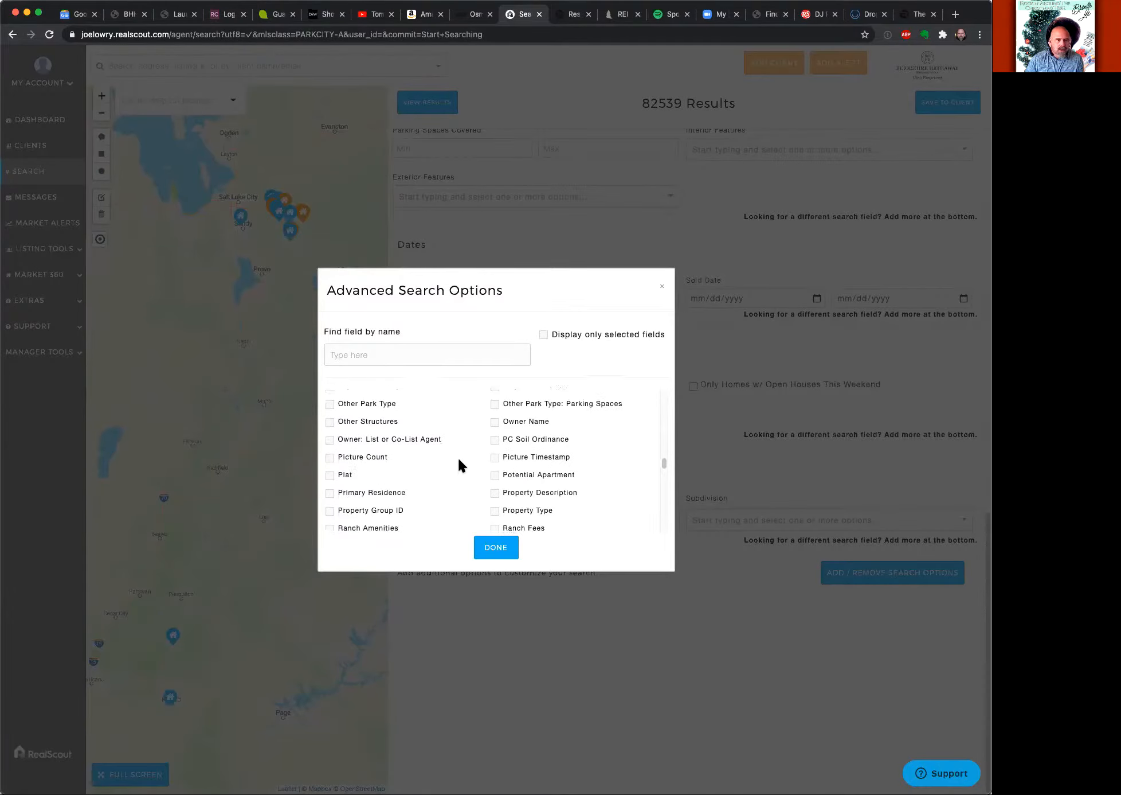
scroll(460, 464, down, 3)
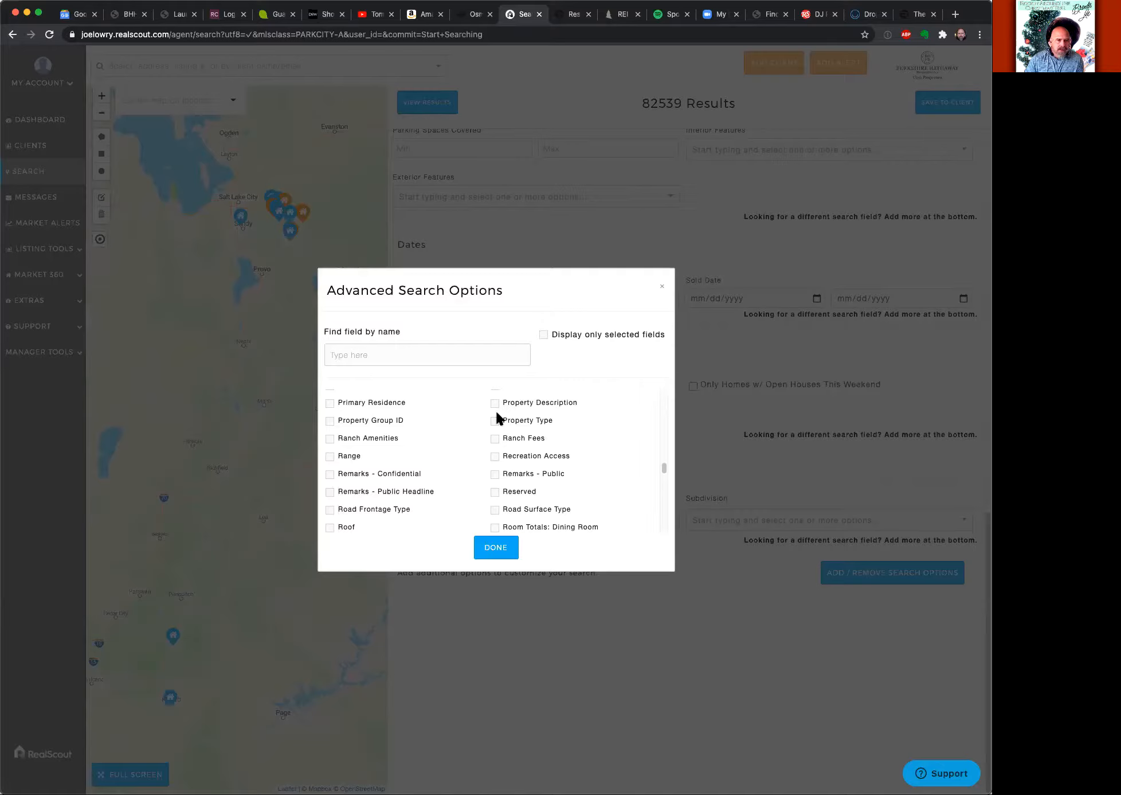
scroll(430, 459, down, 1)
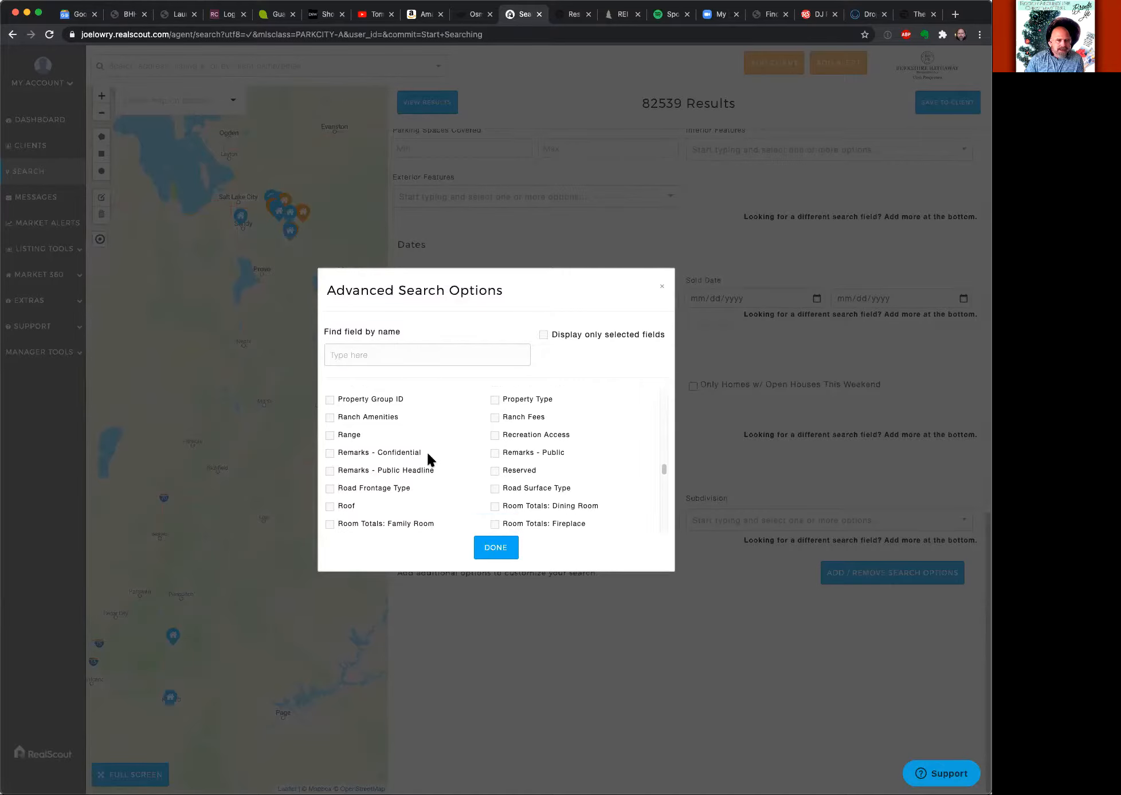
scroll(469, 492, down, 10)
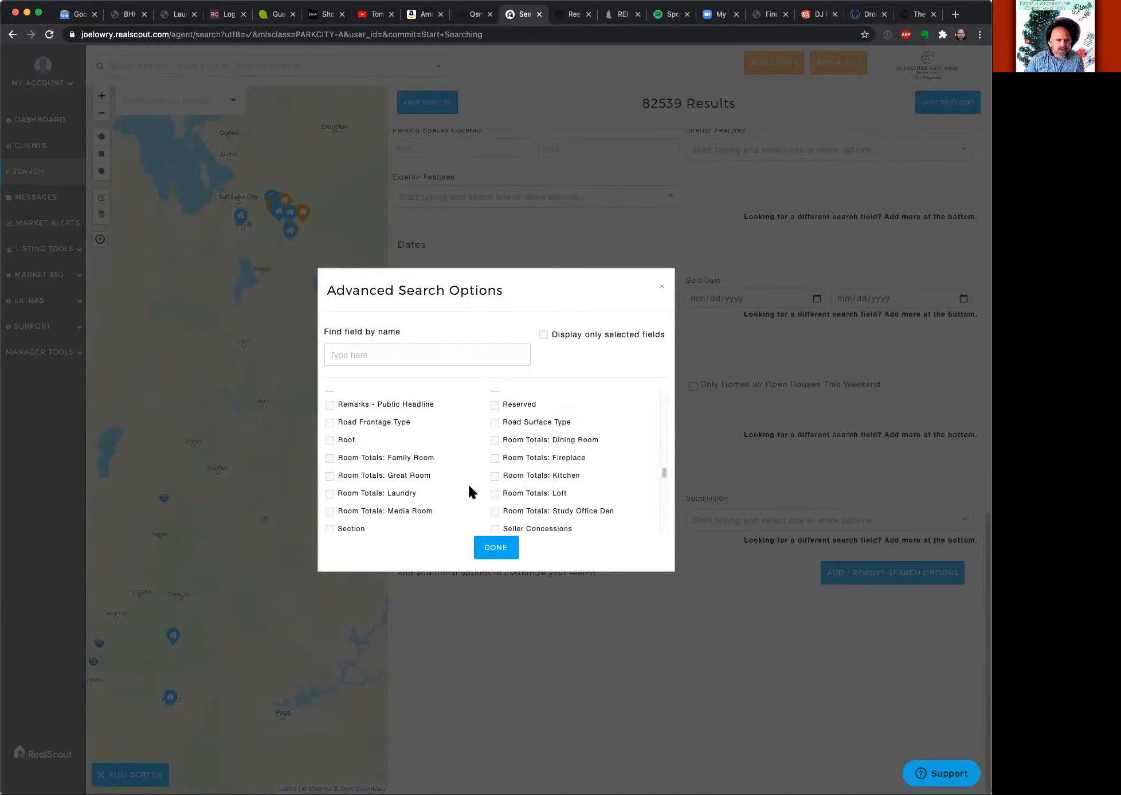
scroll(469, 485, down, 4)
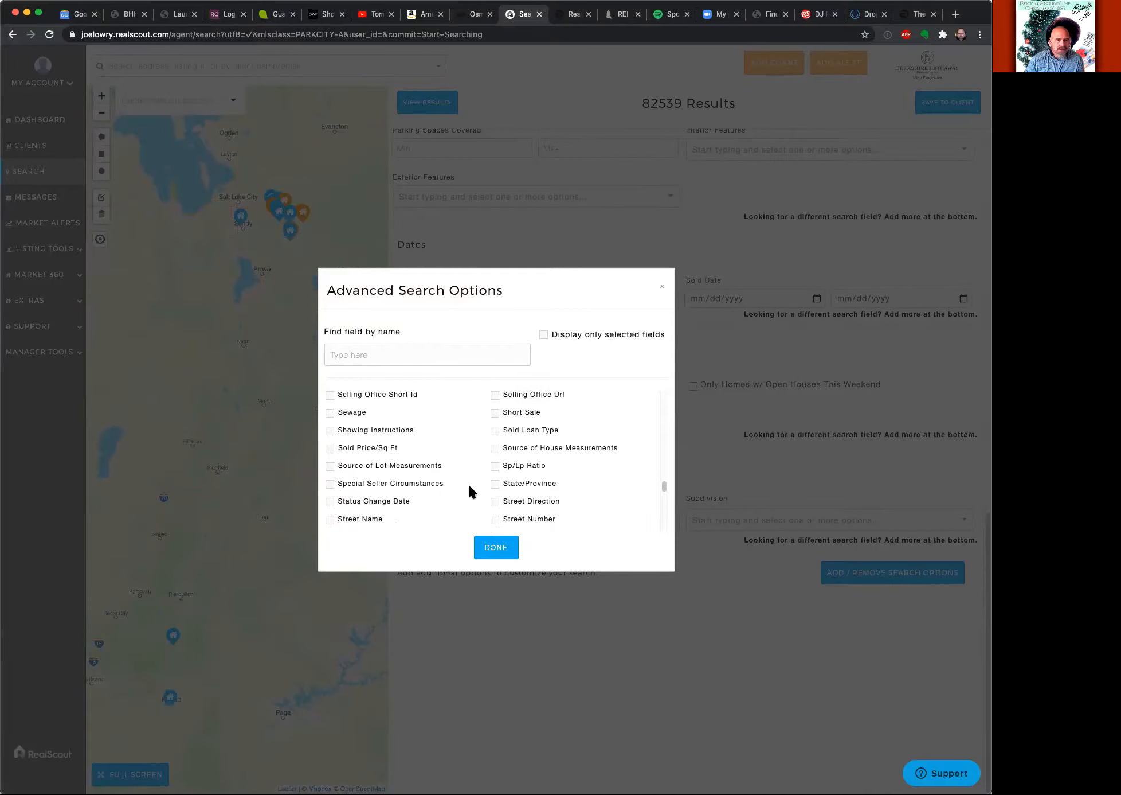
scroll(469, 486, down, 3)
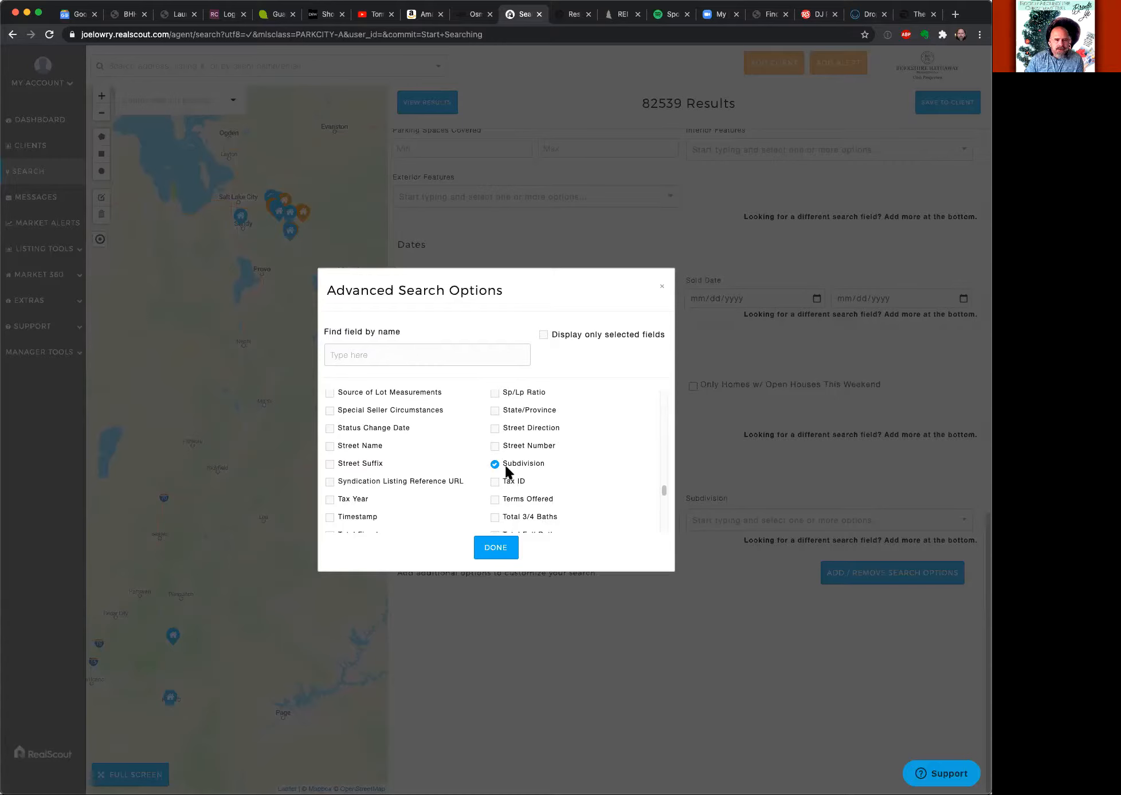
click(504, 546)
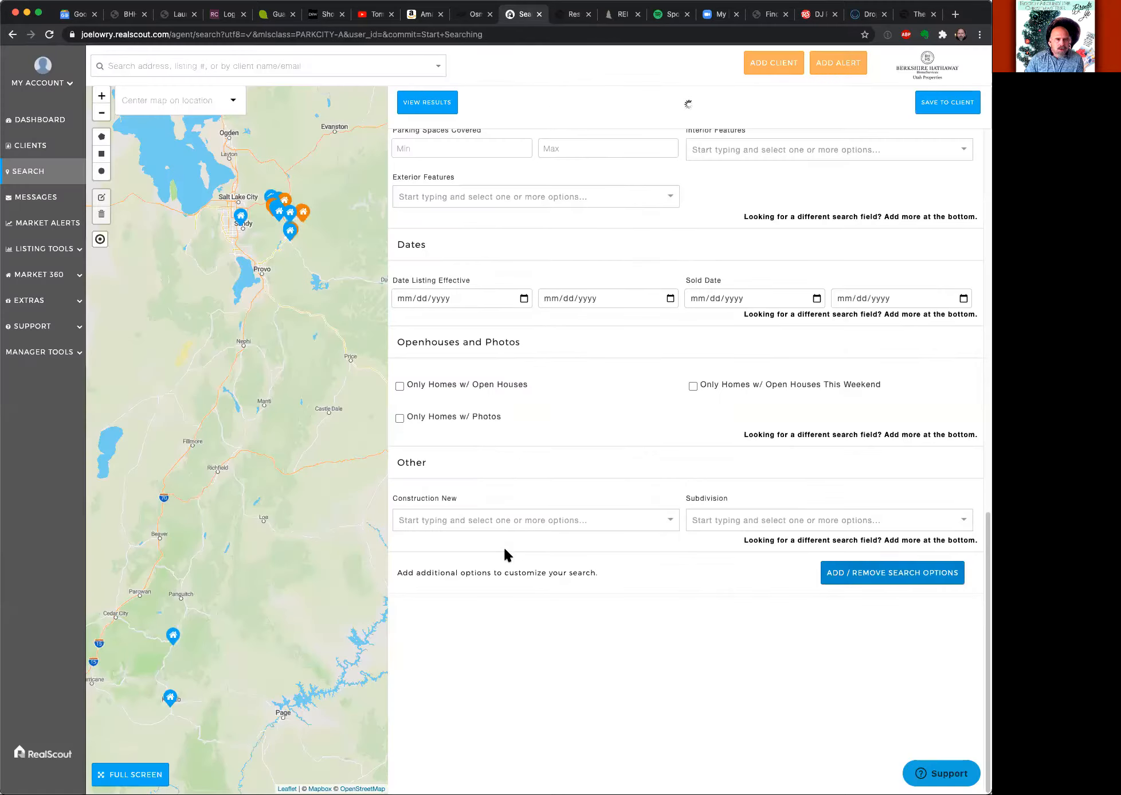
Check the choices offered for Construction New and look up "upper" in the Subdivision field.
click(464, 518)
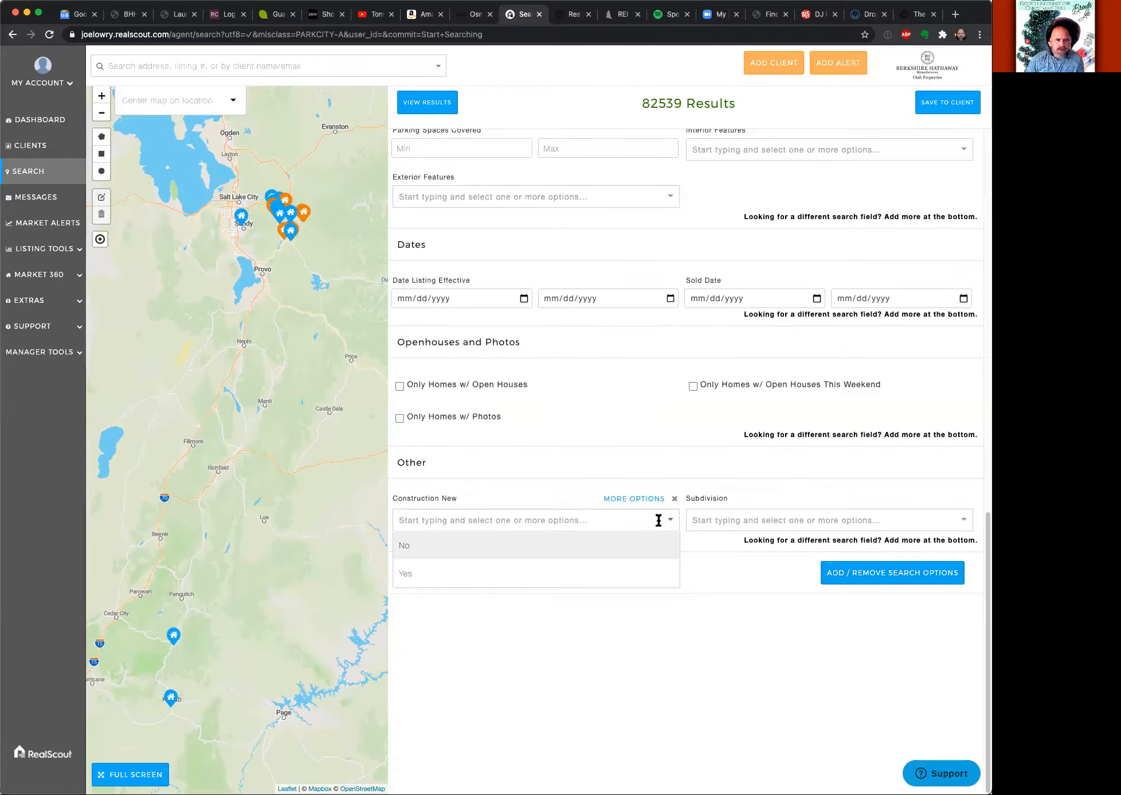
click(711, 517)
text(upper)
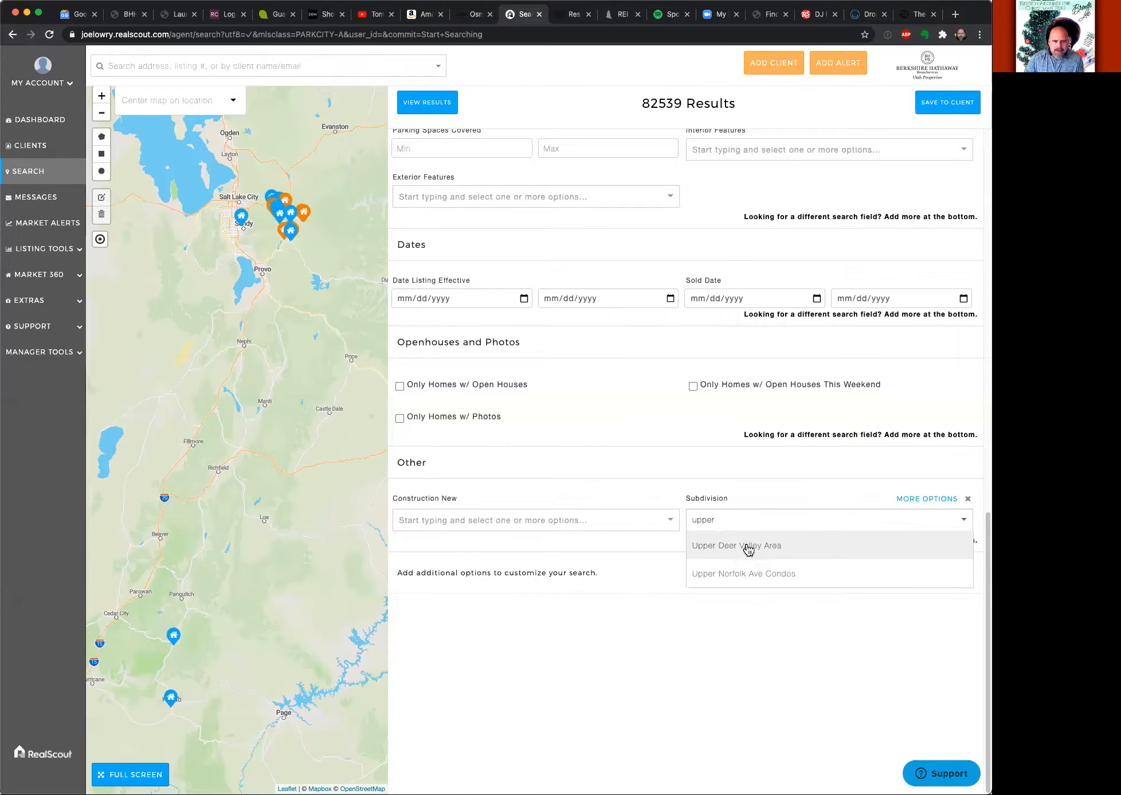
scroll(699, 471, up, 15)
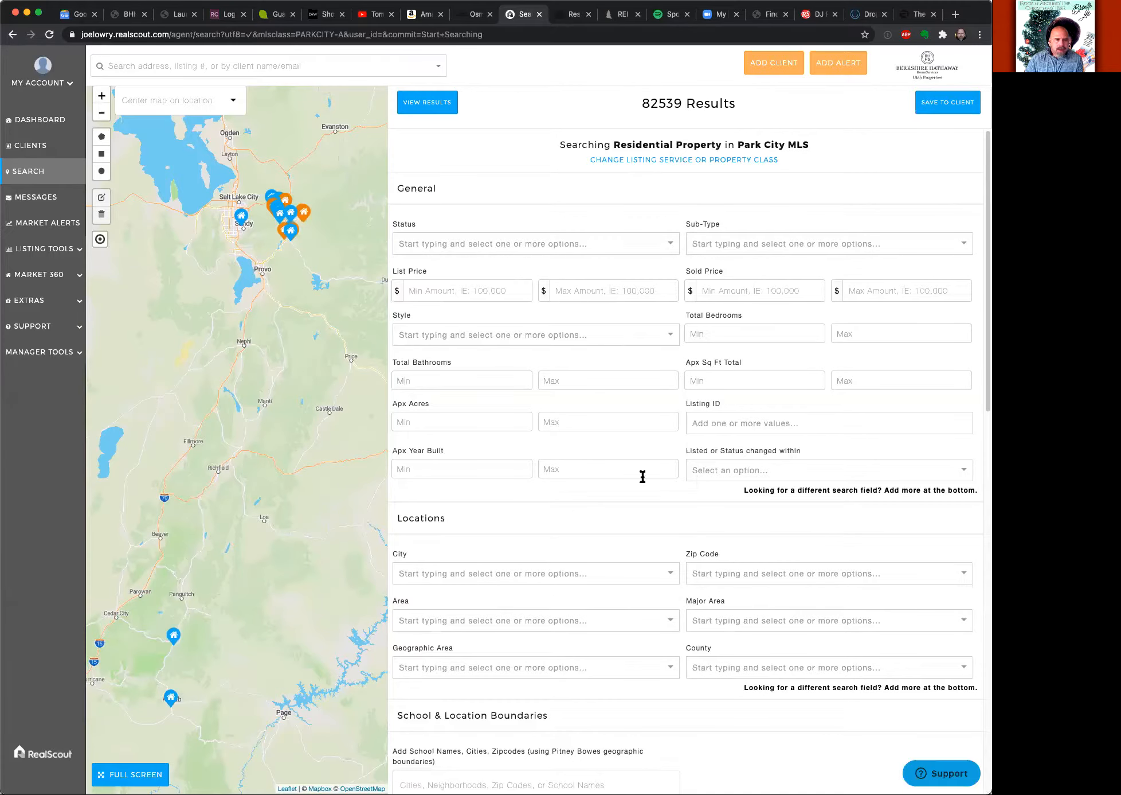
Look up "up" in the Area field under Locations, clear it, and look up "white pines" instead.
click(501, 620)
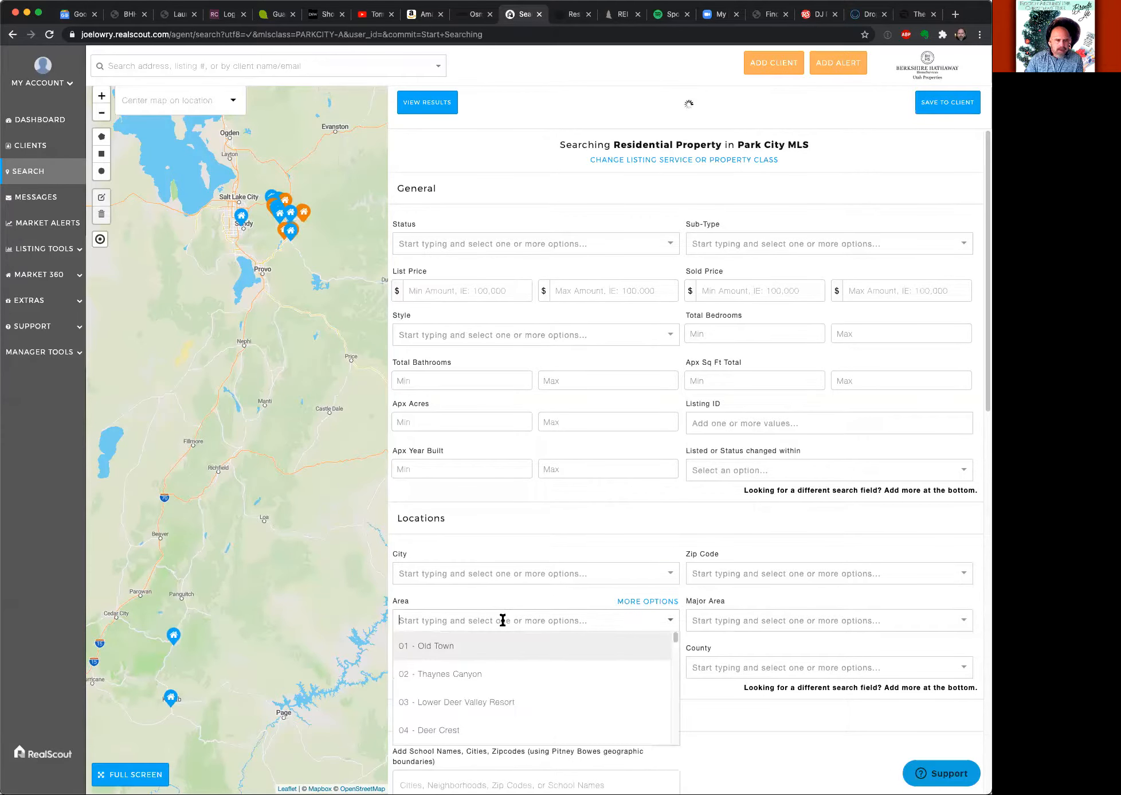
text(upp)
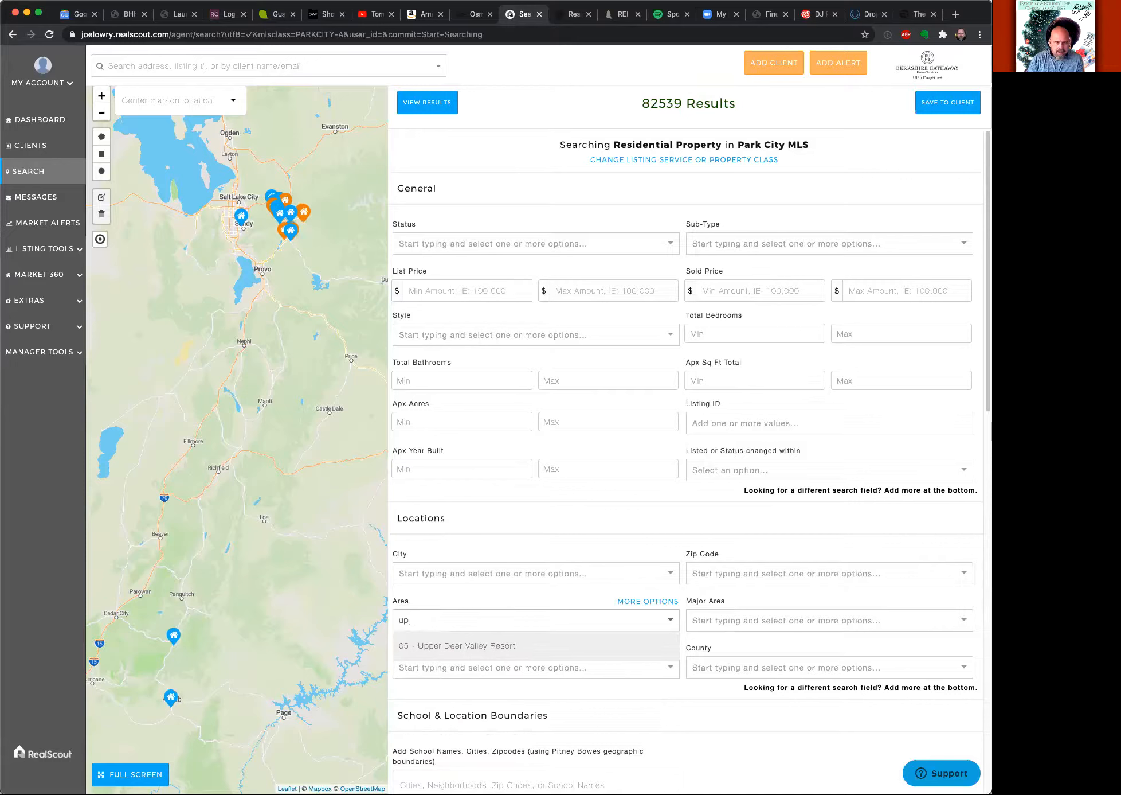
key(BackSpace)
key(BackSpace)
key(BackSpace)
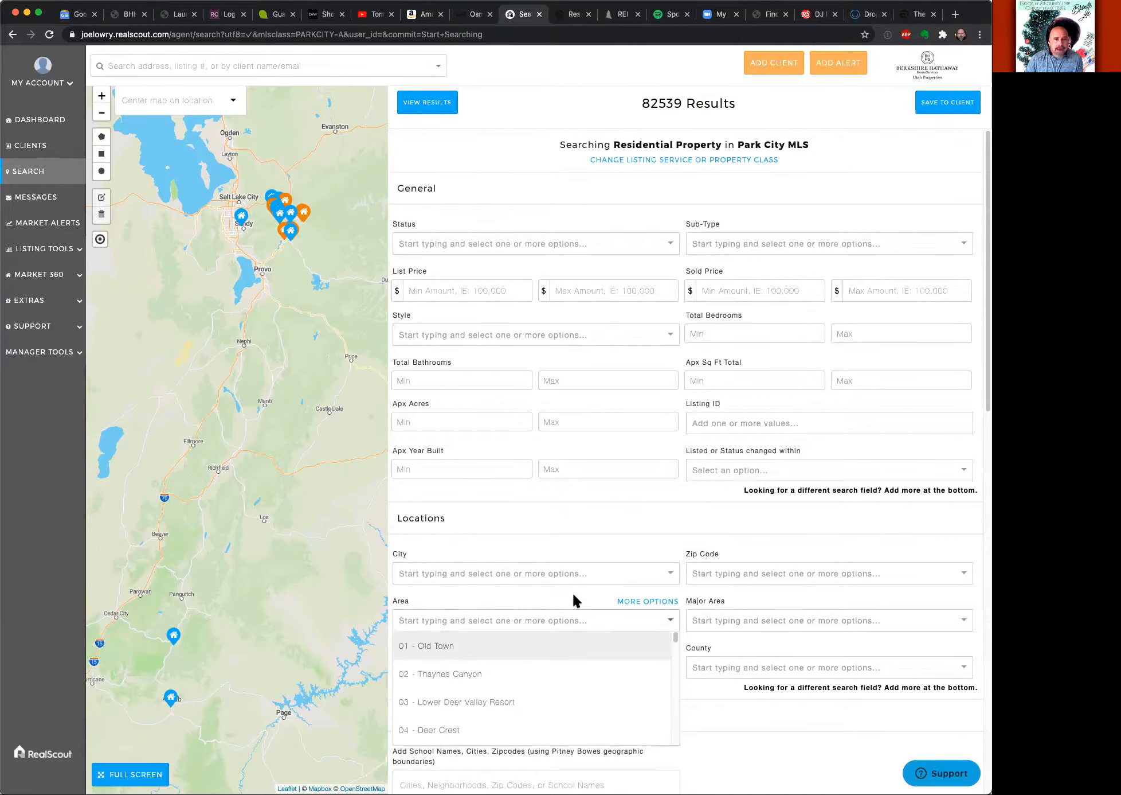
text(white pines)
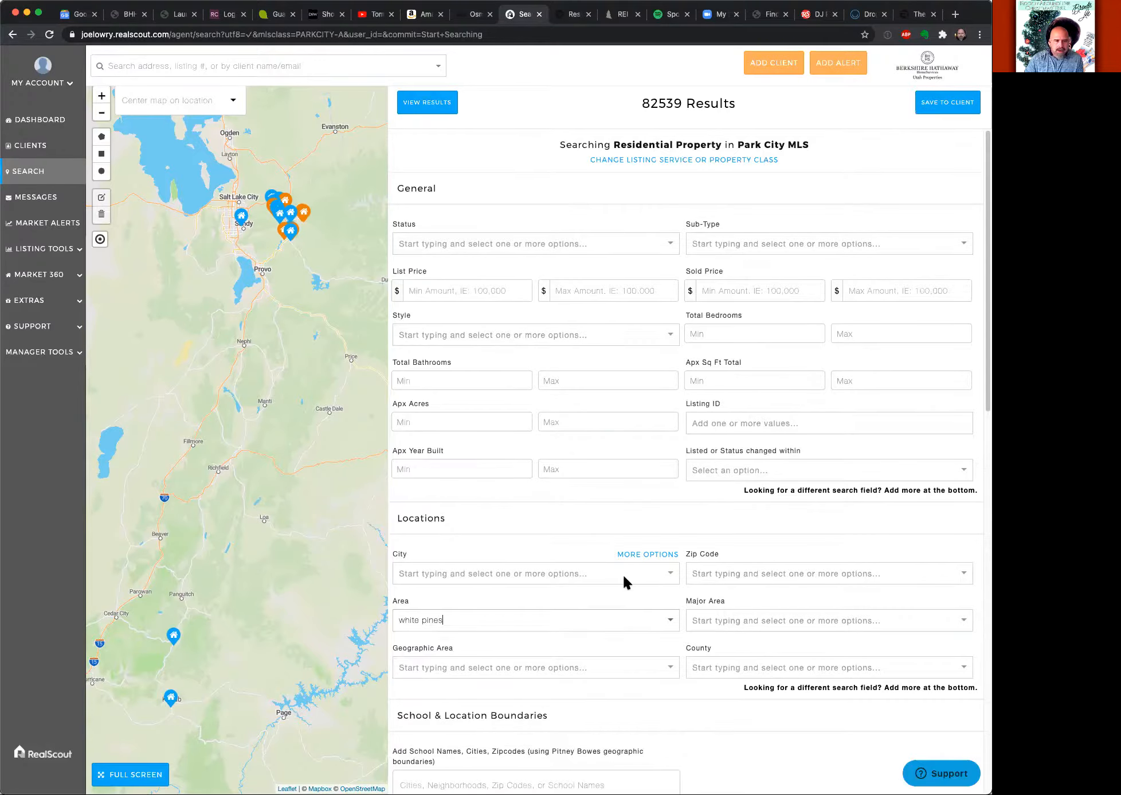
Look up "white" in the Subdivision field and select White Pine Canyon Village.
scroll(625, 580, down, 7)
scroll(738, 605, down, 8)
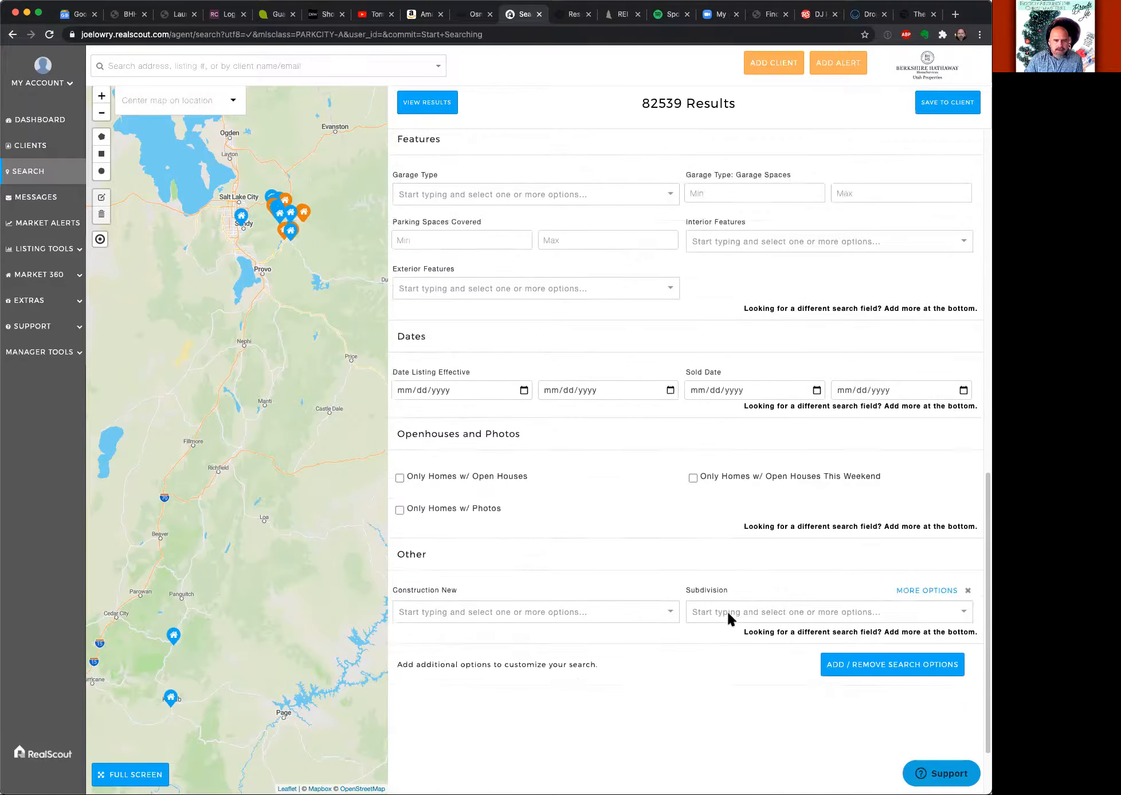
click(723, 521)
text(wh)
text(ite)
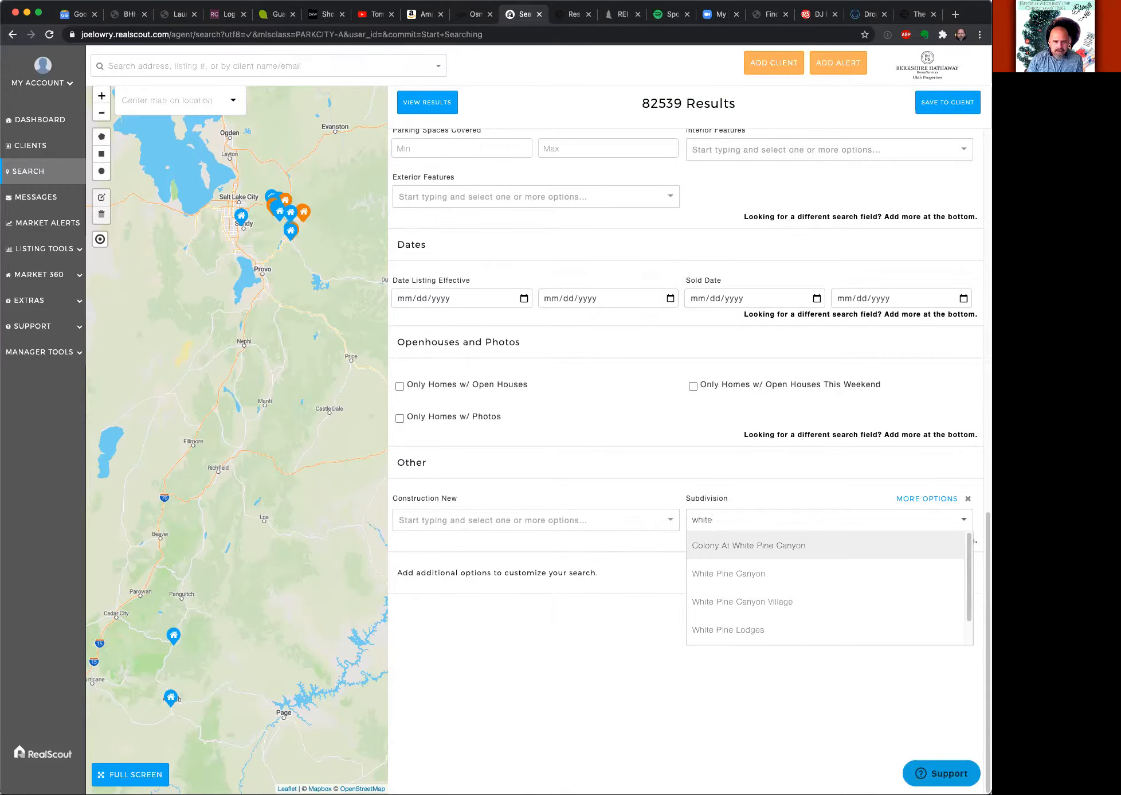
click(791, 602)
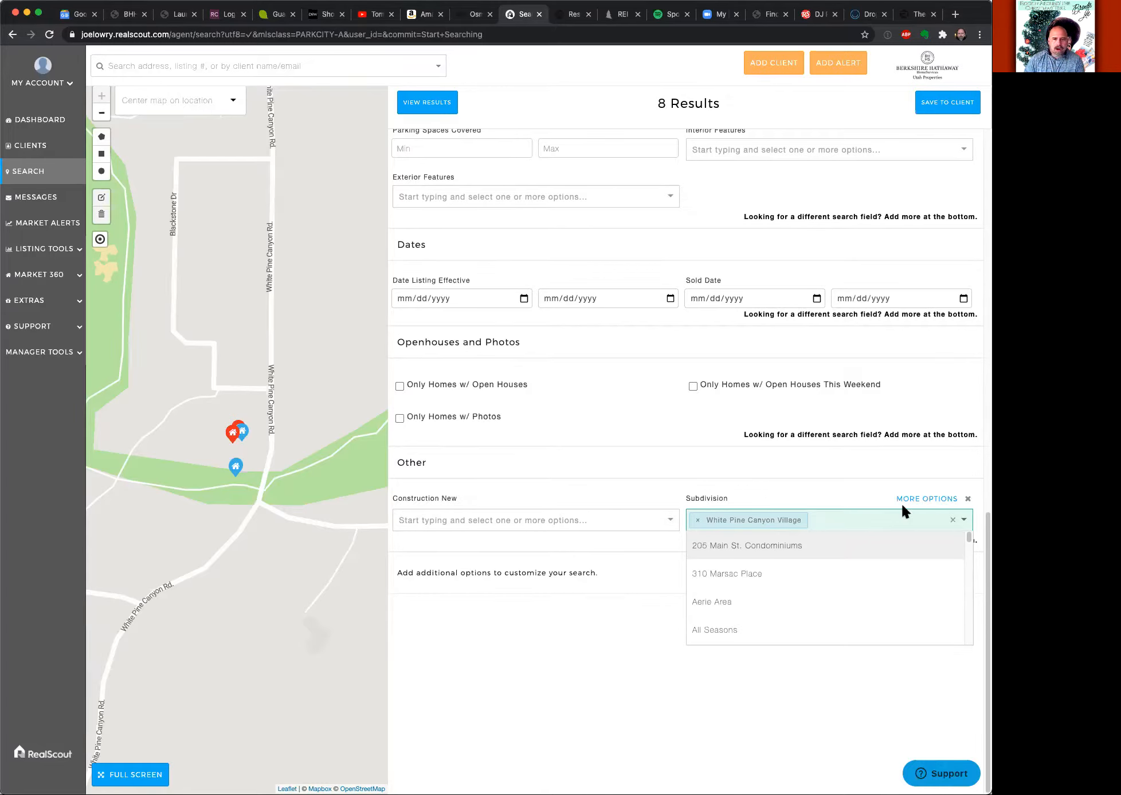
click(869, 492)
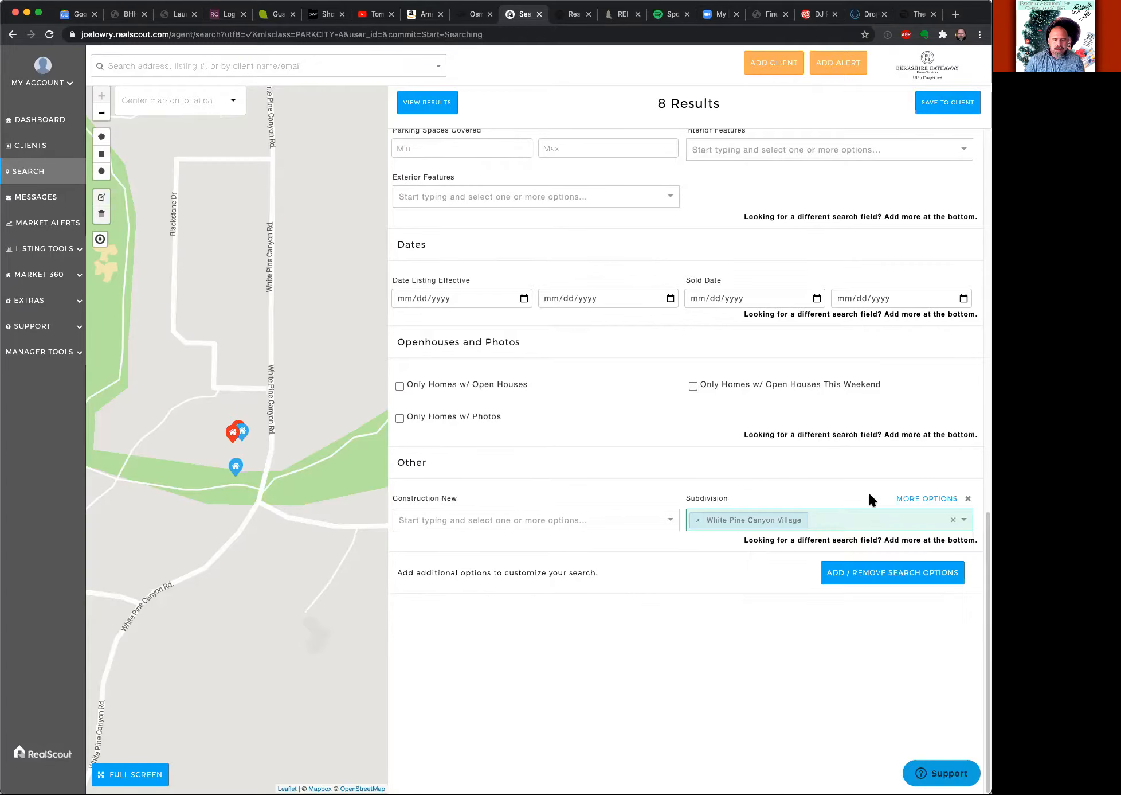
Reopen the advanced search options and browse the list of available fields.
click(897, 576)
scroll(608, 487, down, 5)
scroll(609, 489, down, 5)
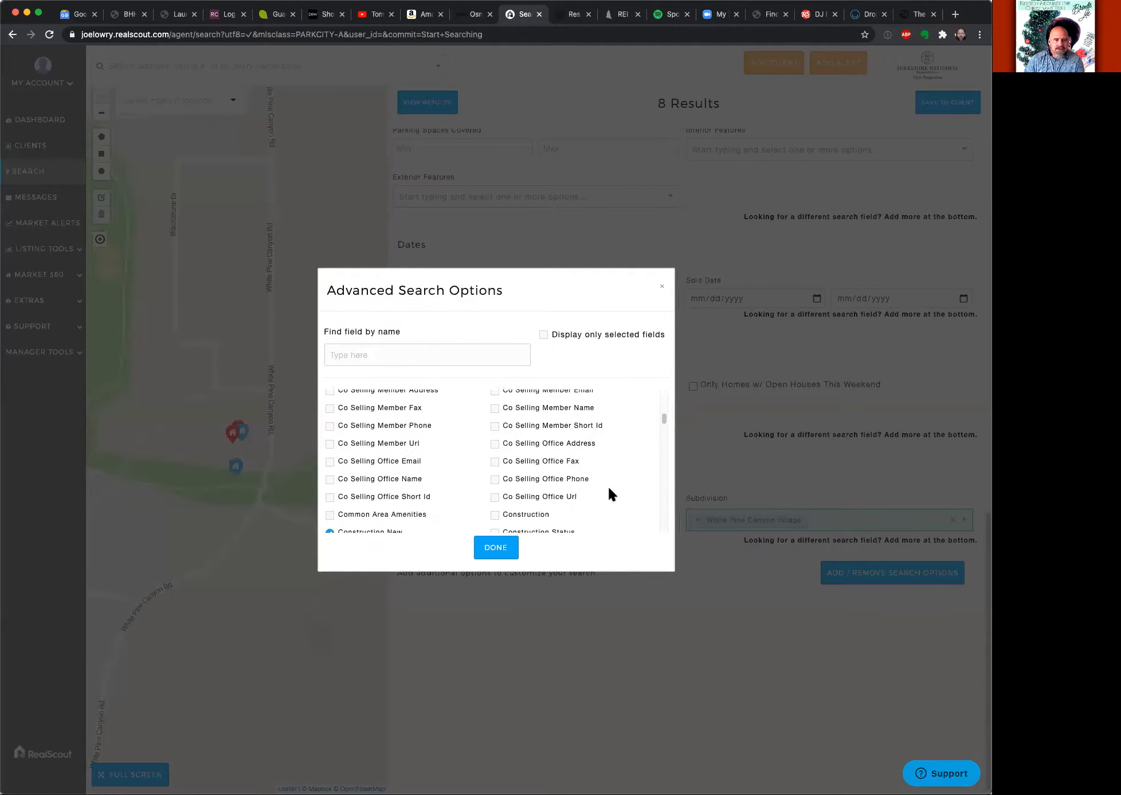